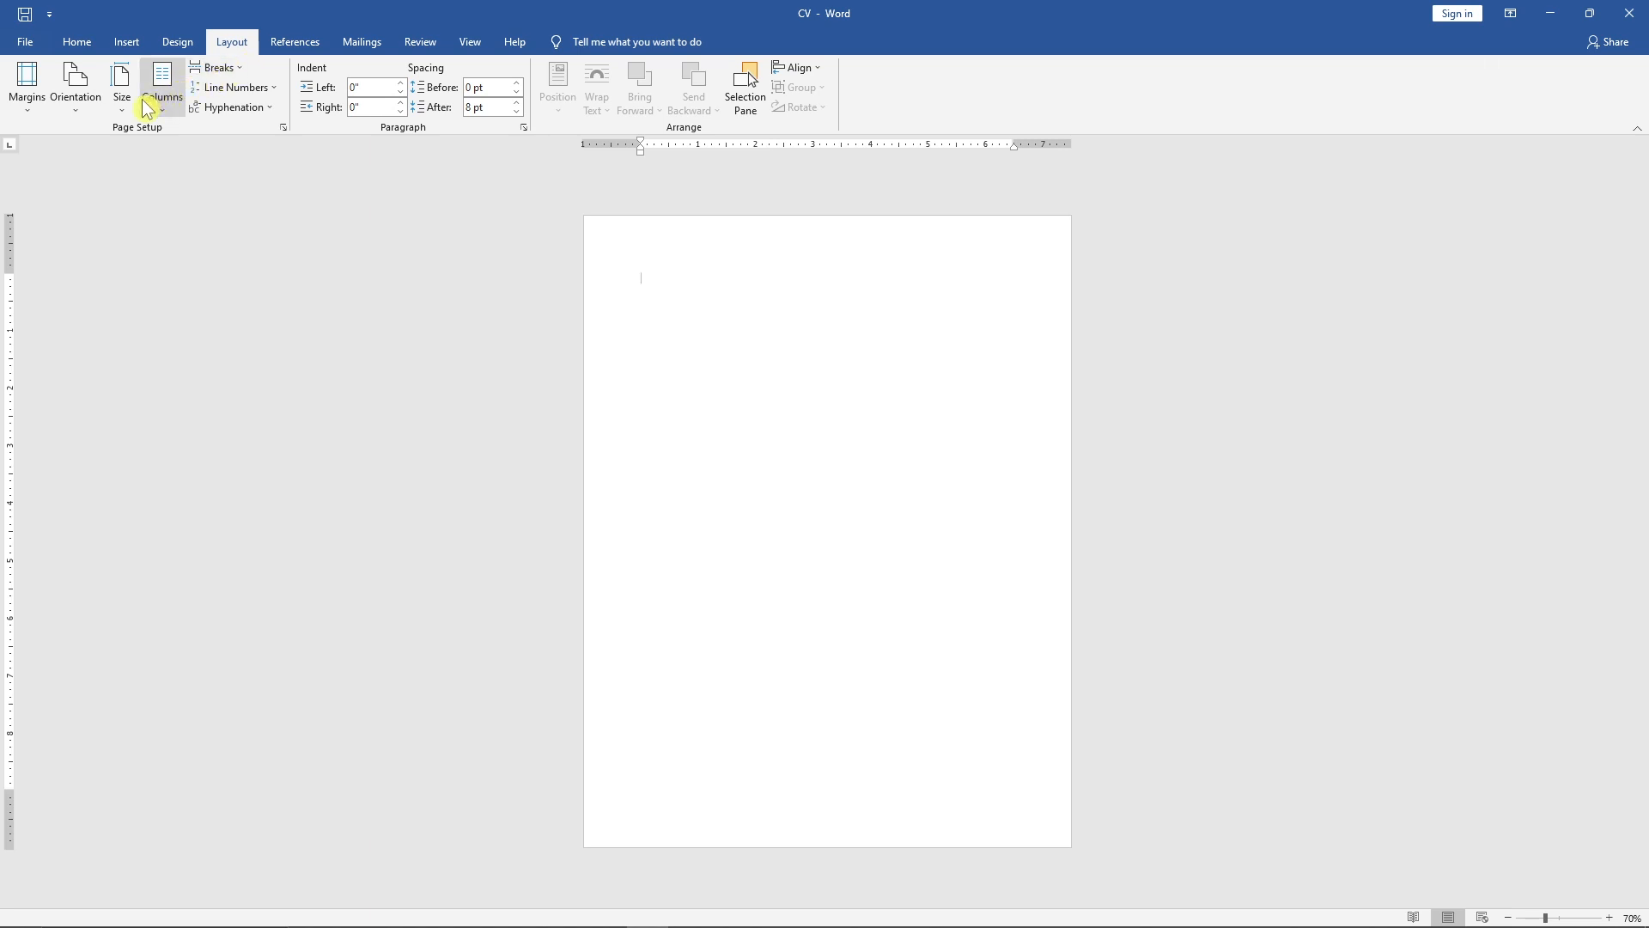
- Set the page to A4 paper size with Narrow margins
left_click(122, 86)
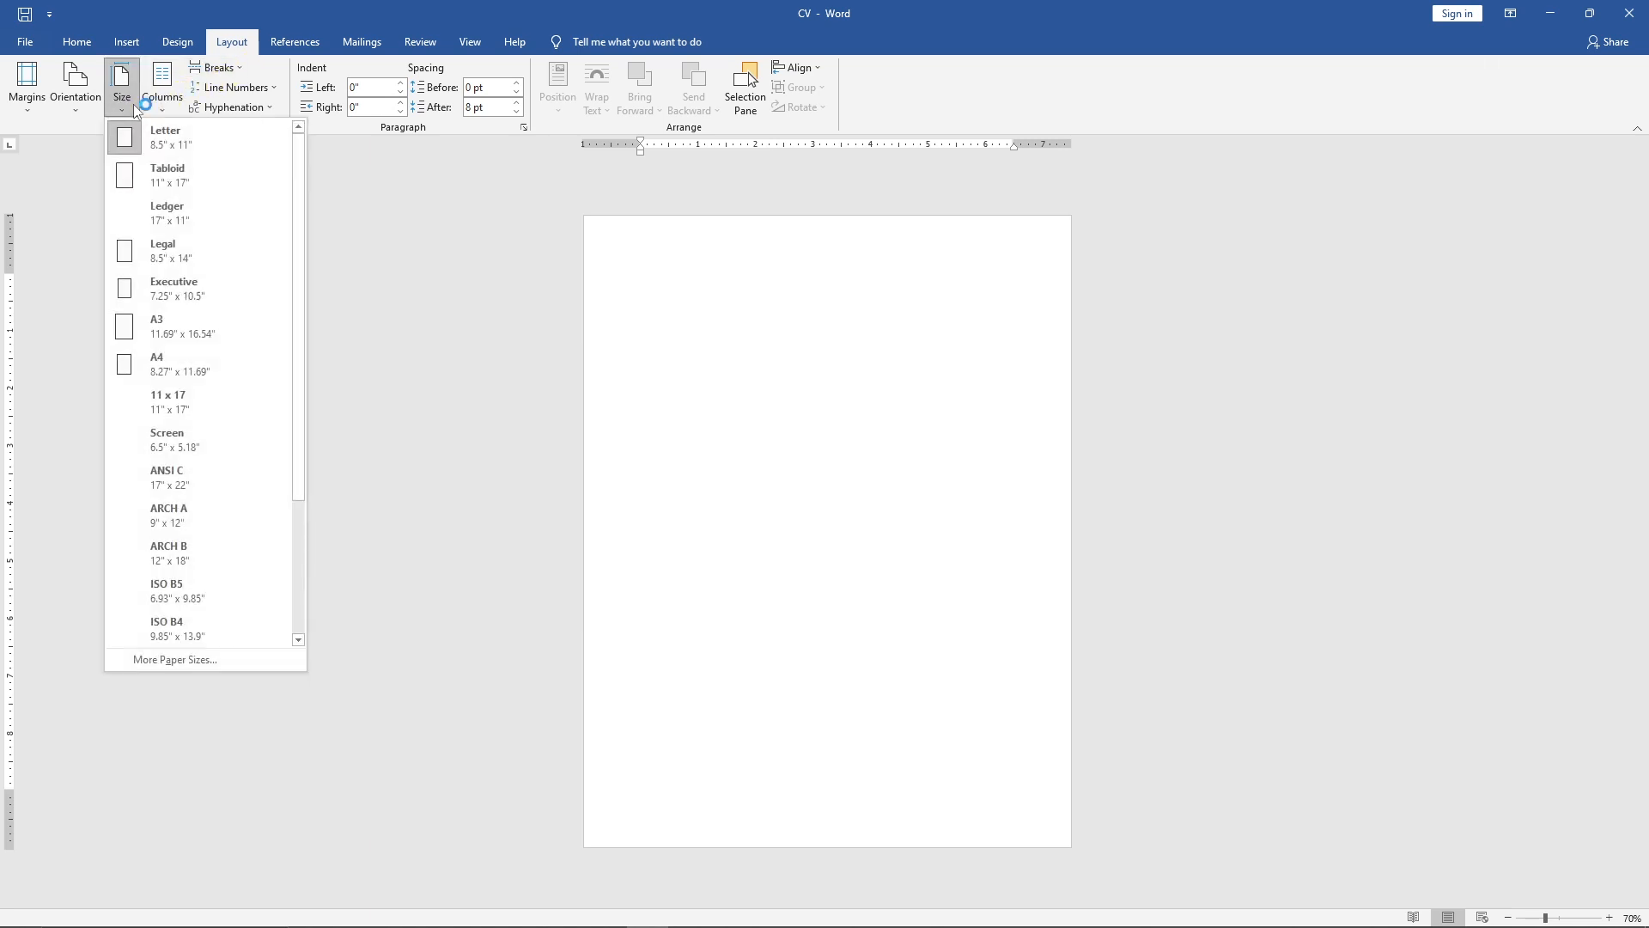
left_click(235, 359)
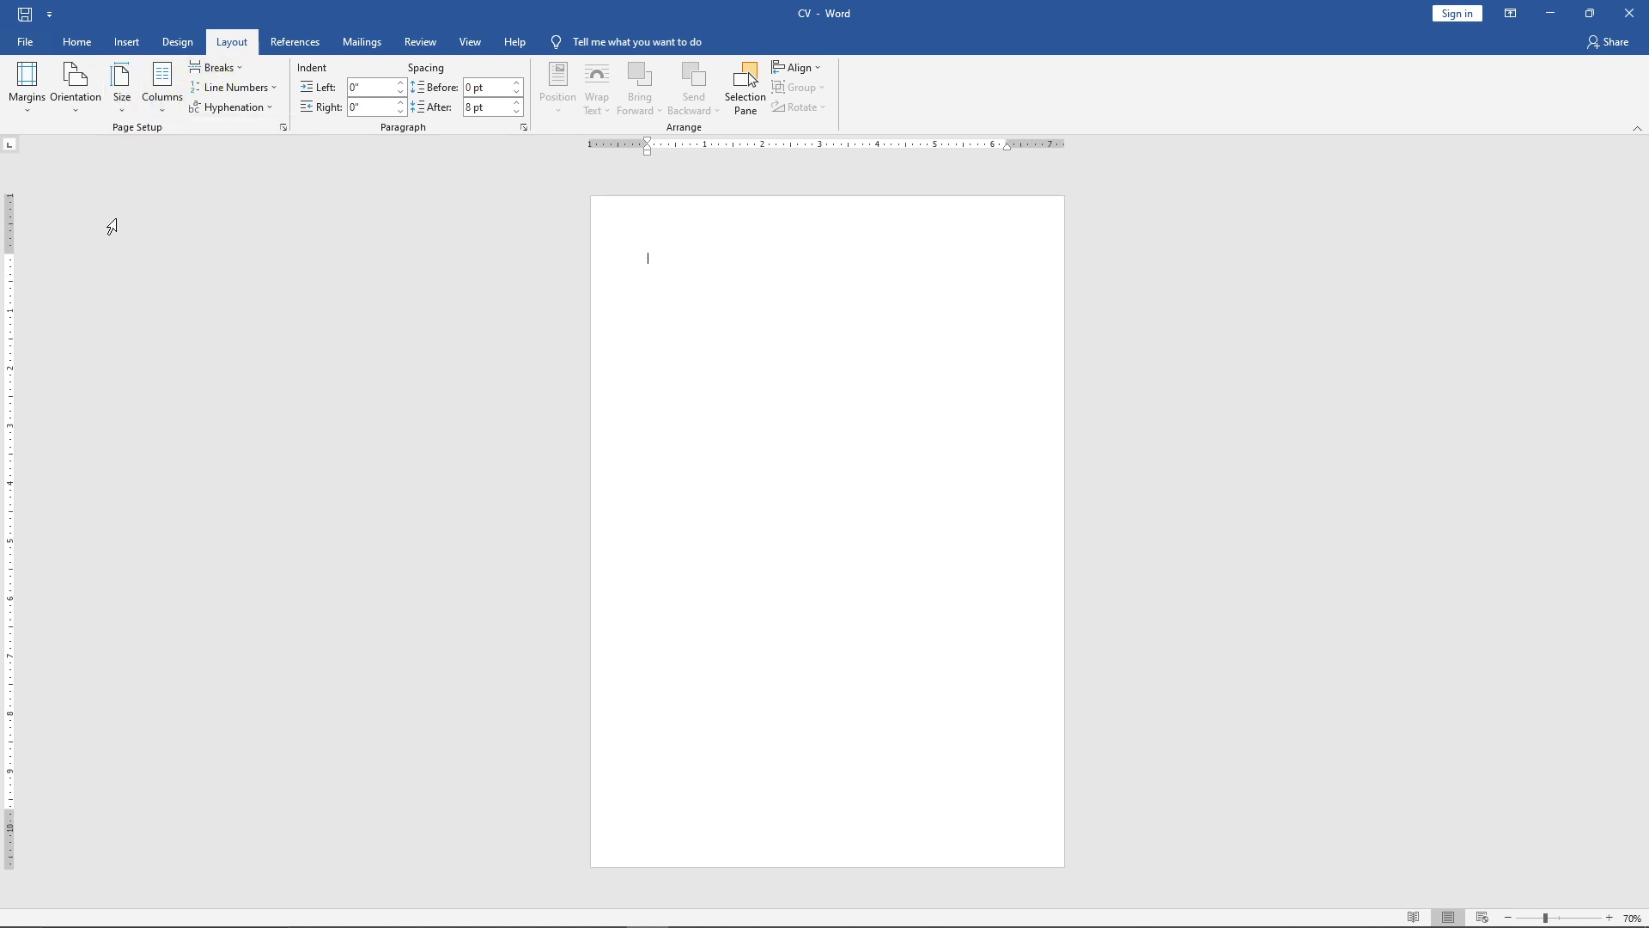
left_click(46, 104)
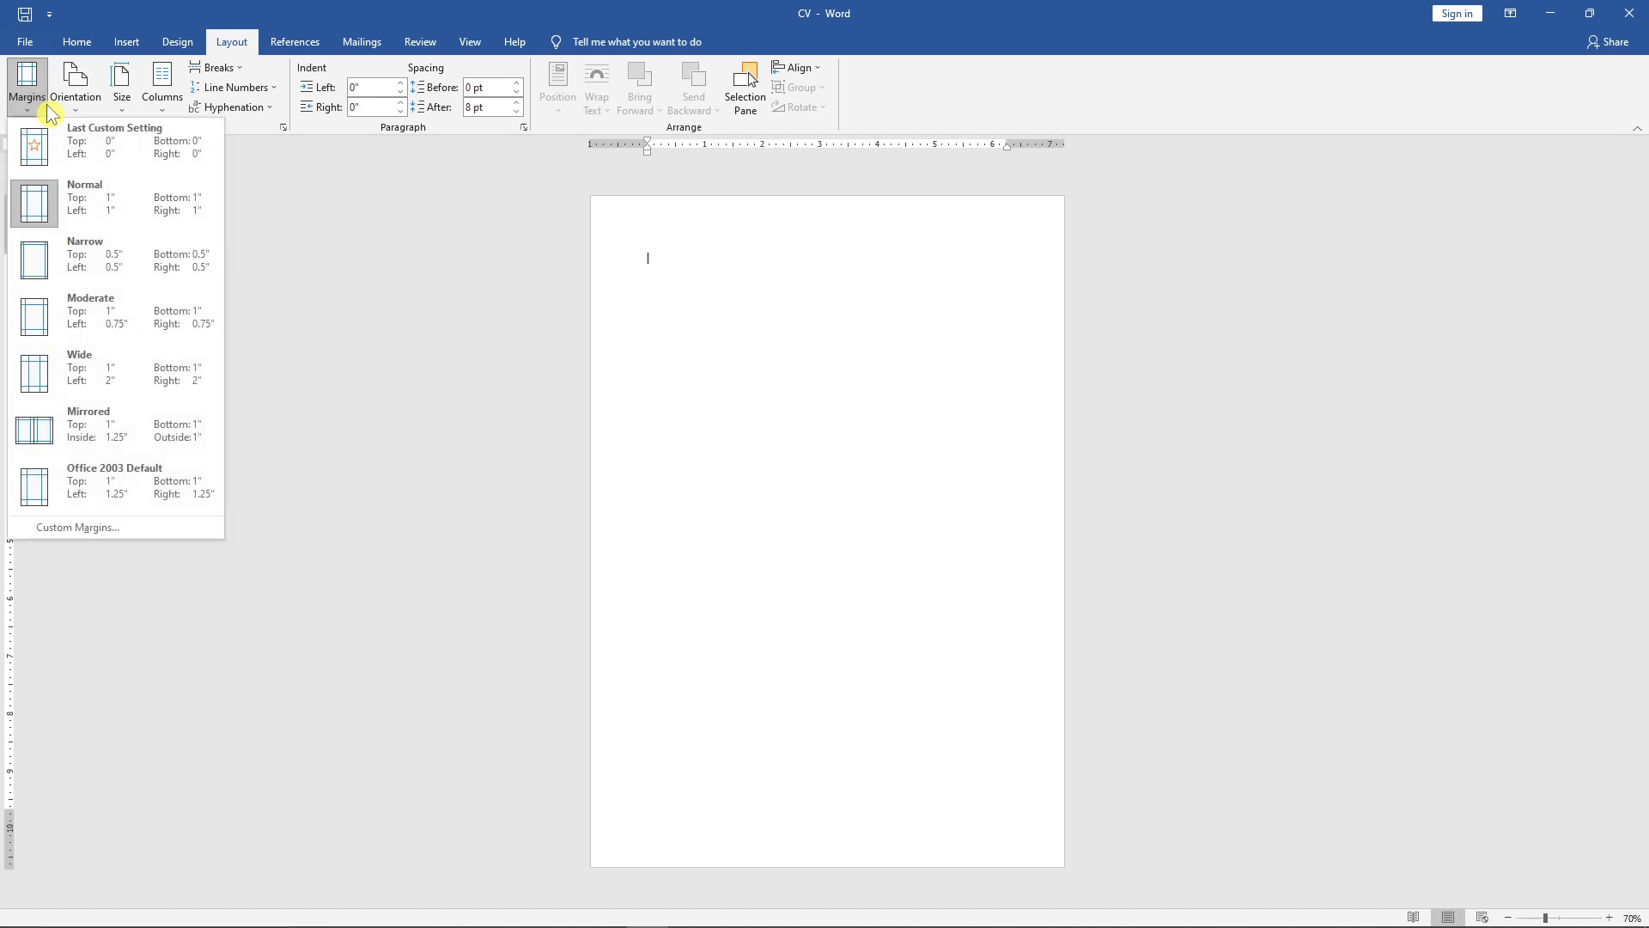
left_click(135, 260)
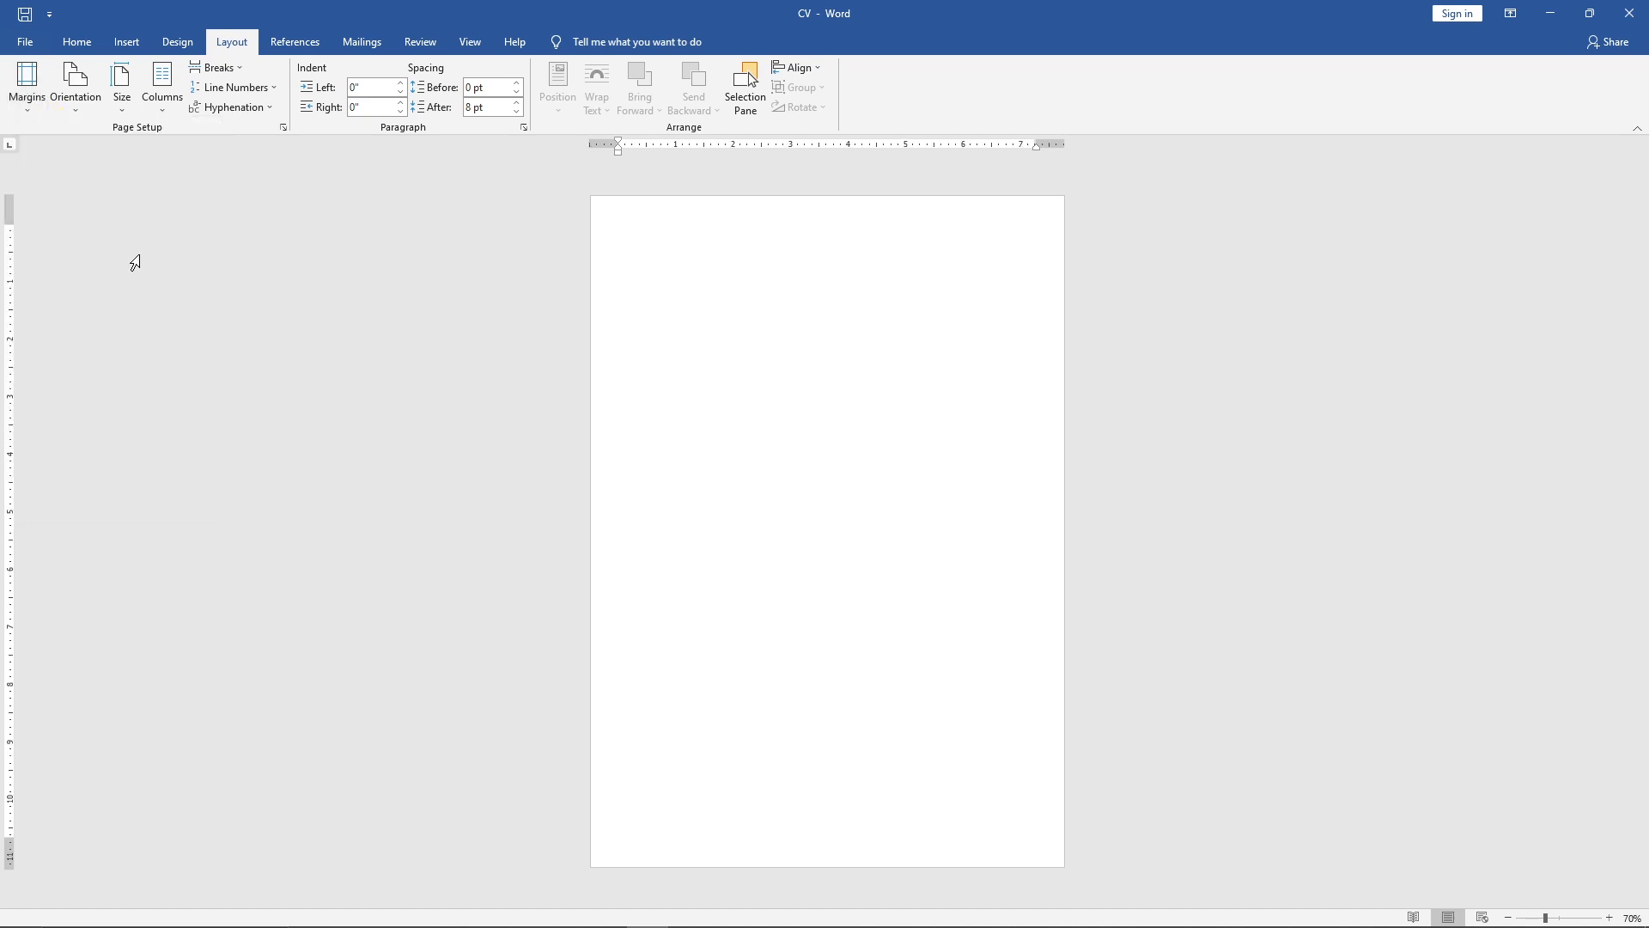
- Draw a tall rectangle down the left side of the page
left_click(136, 45)
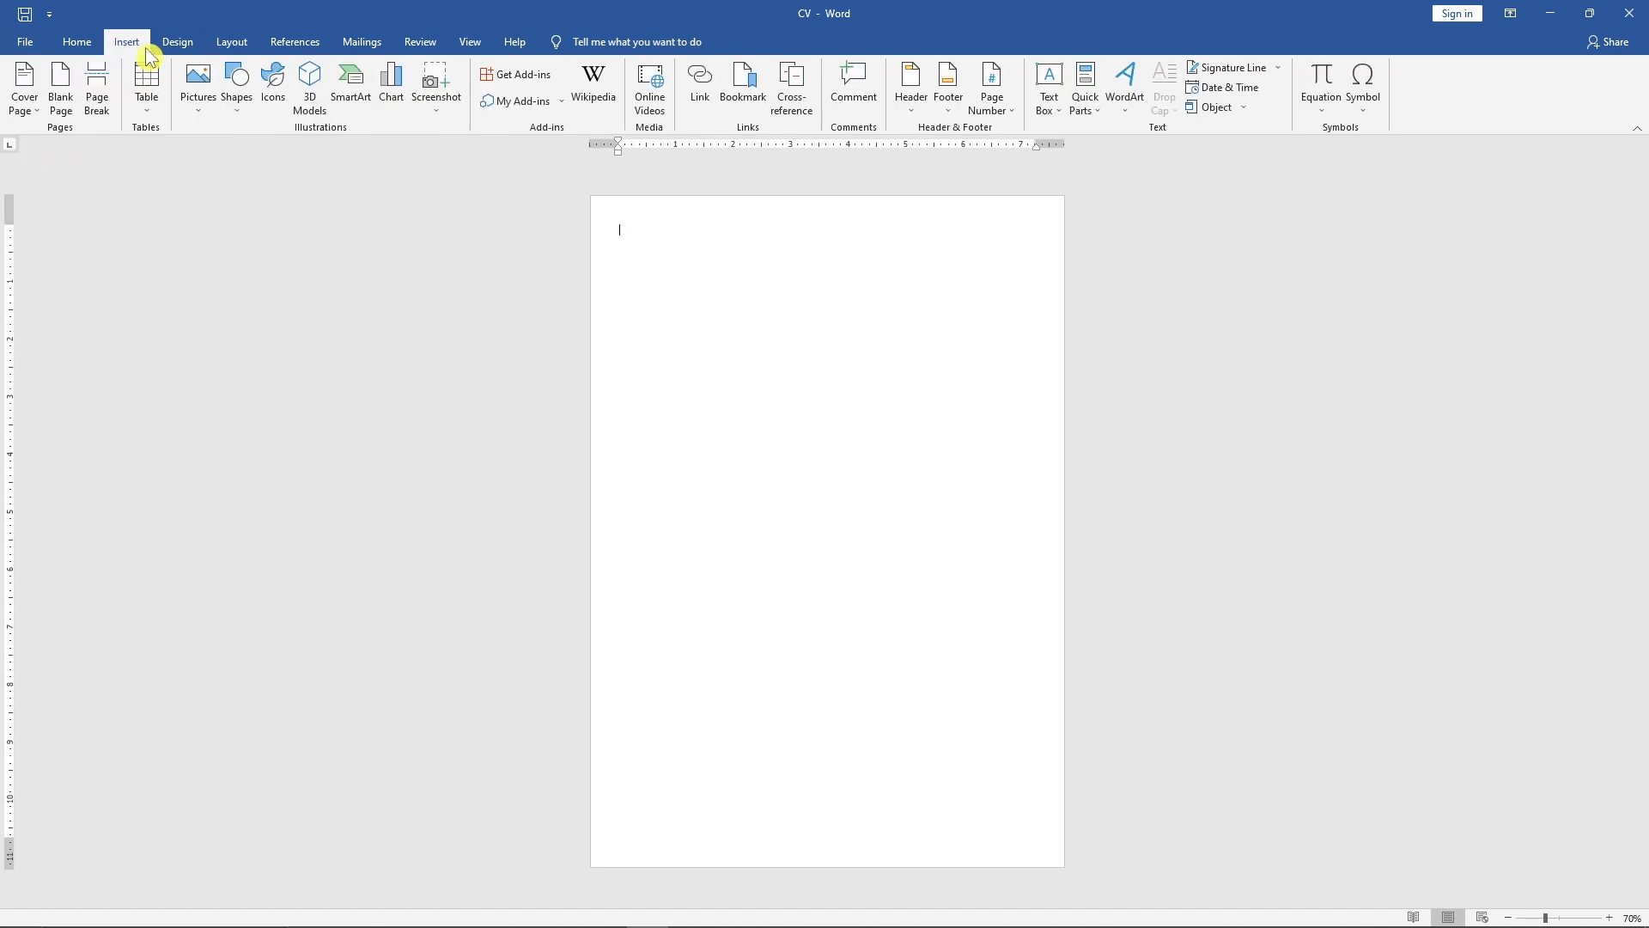
left_click(234, 121)
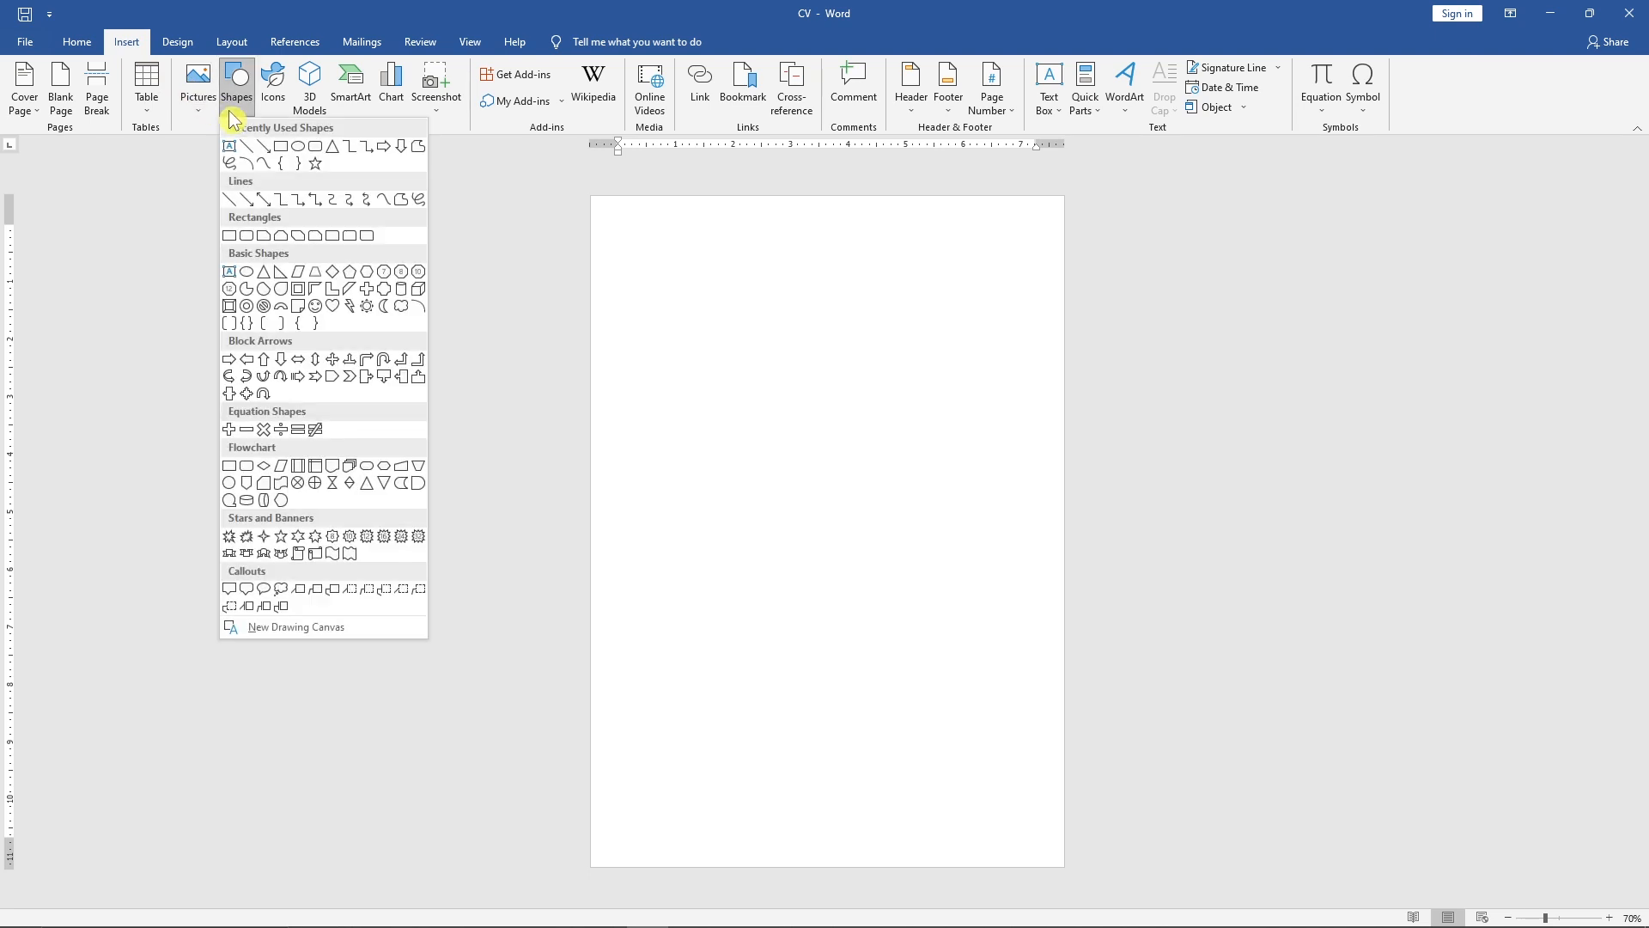
left_click(230, 238)
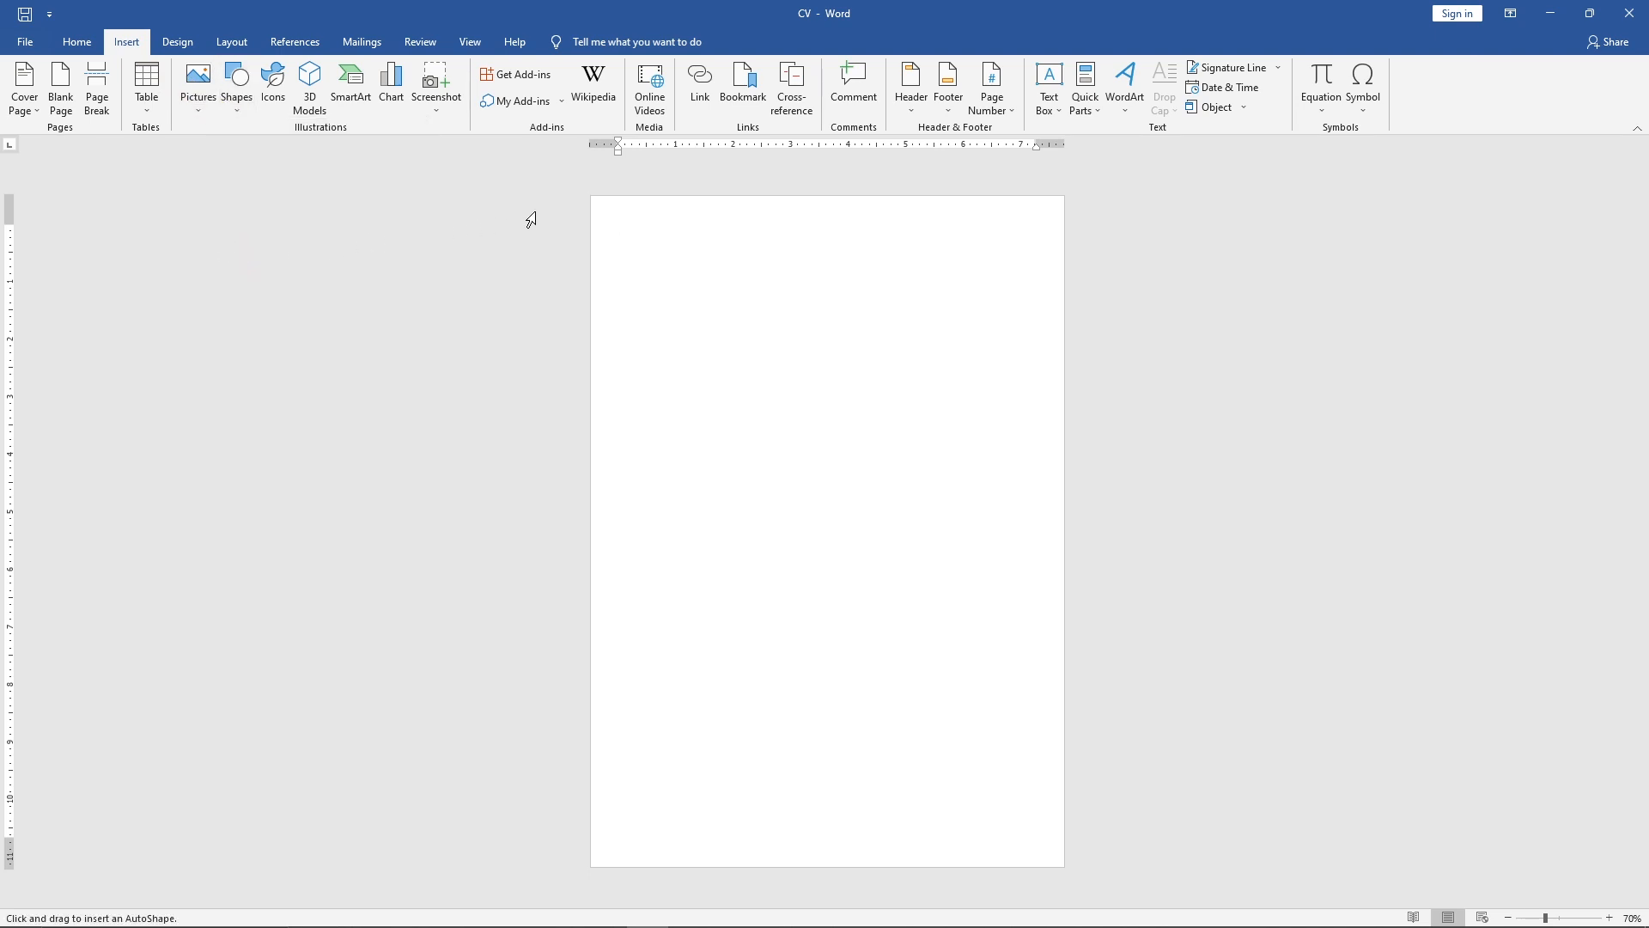
left_click_drag(591, 197, 767, 867)
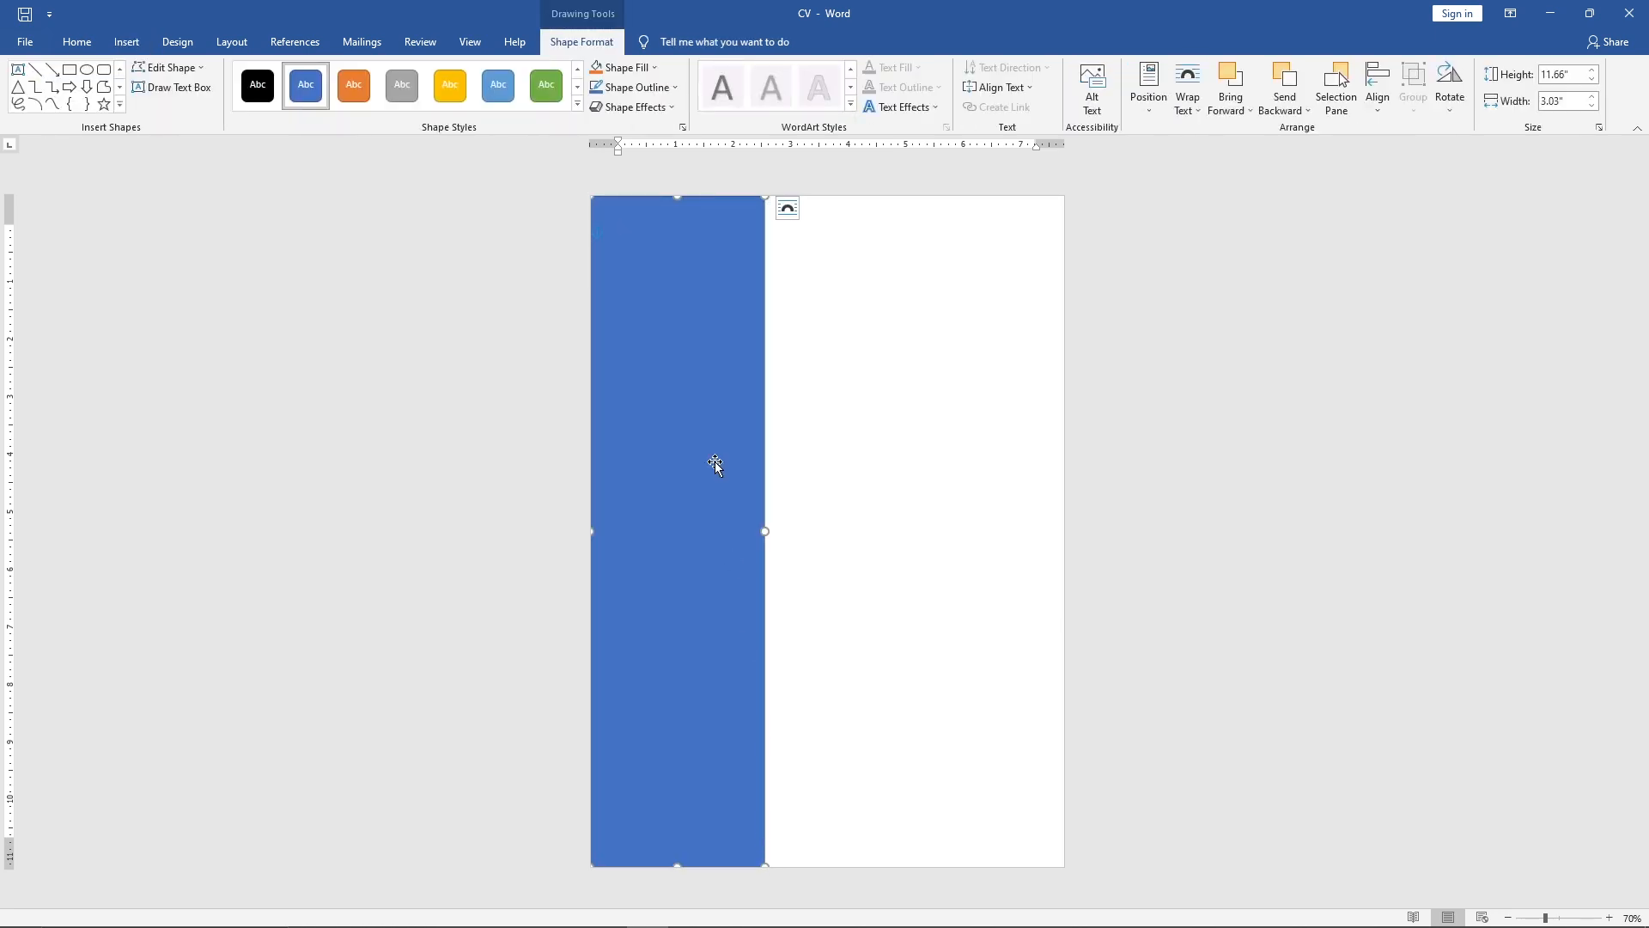
- Fill the rectangle with black and remove its outline
left_click(656, 67)
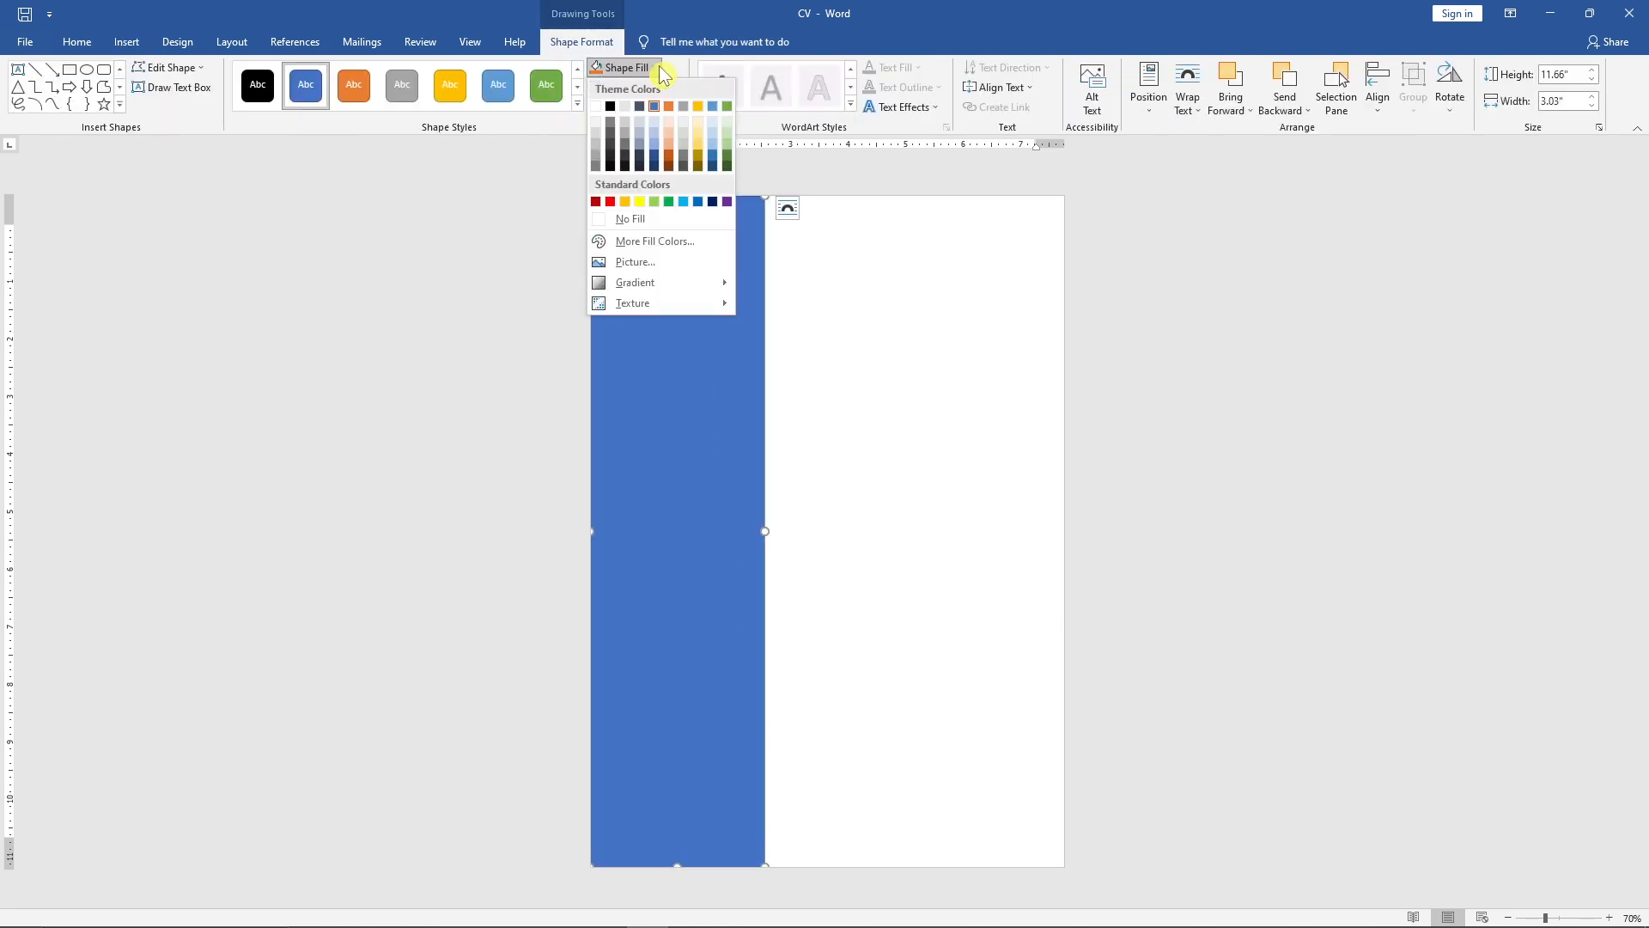
left_click(611, 107)
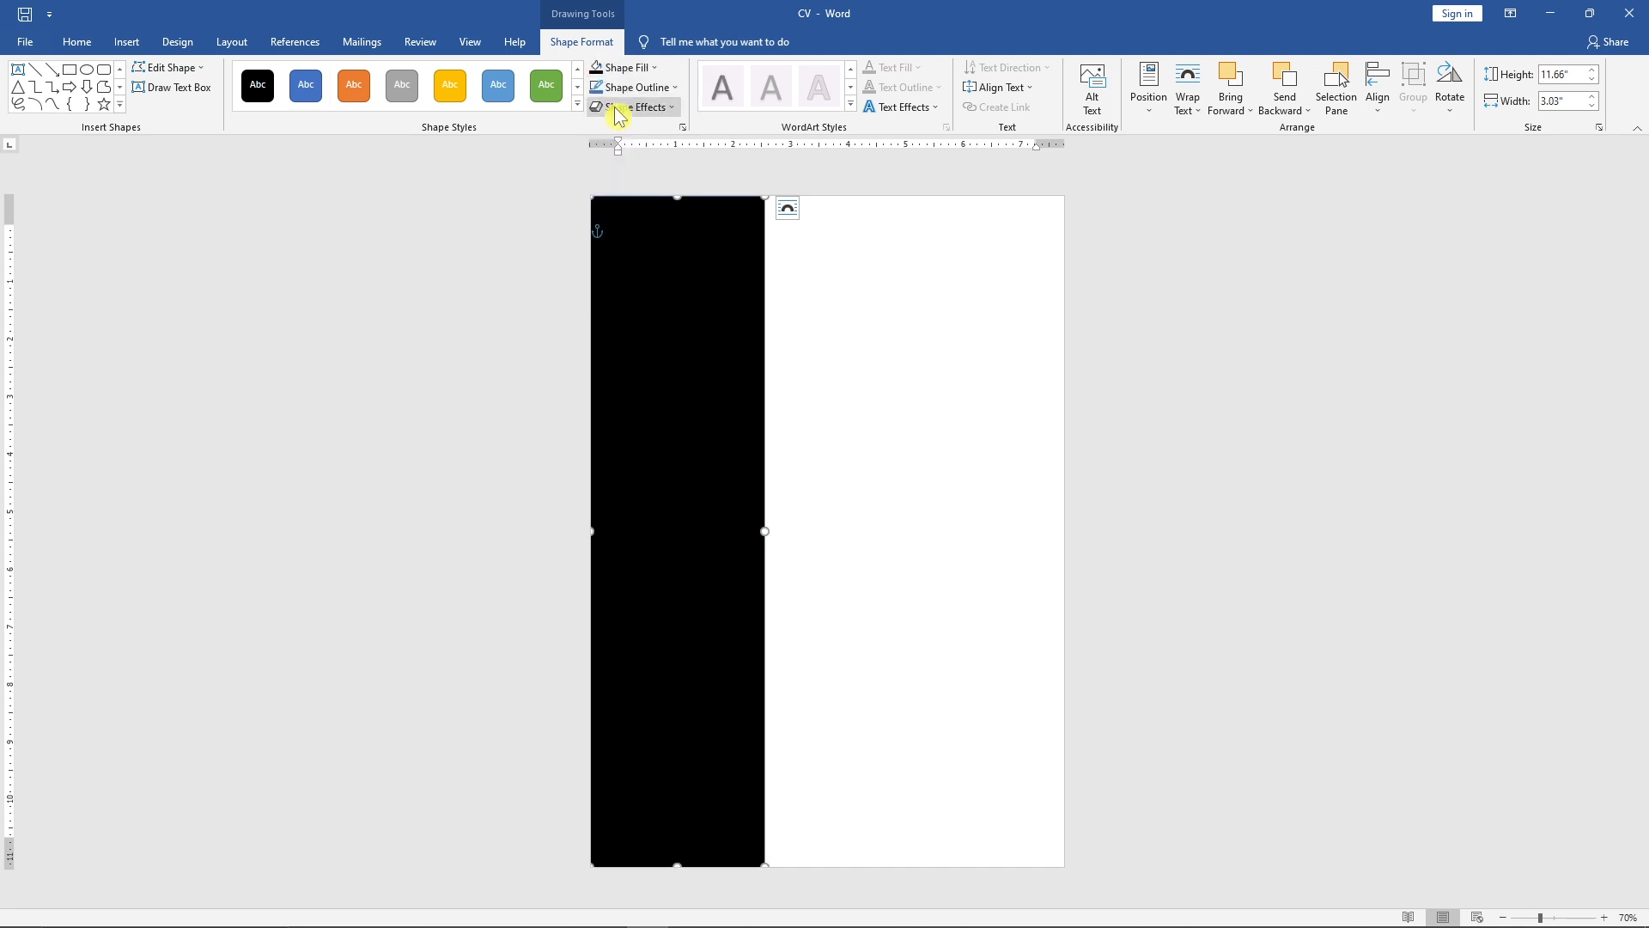
left_click(675, 86)
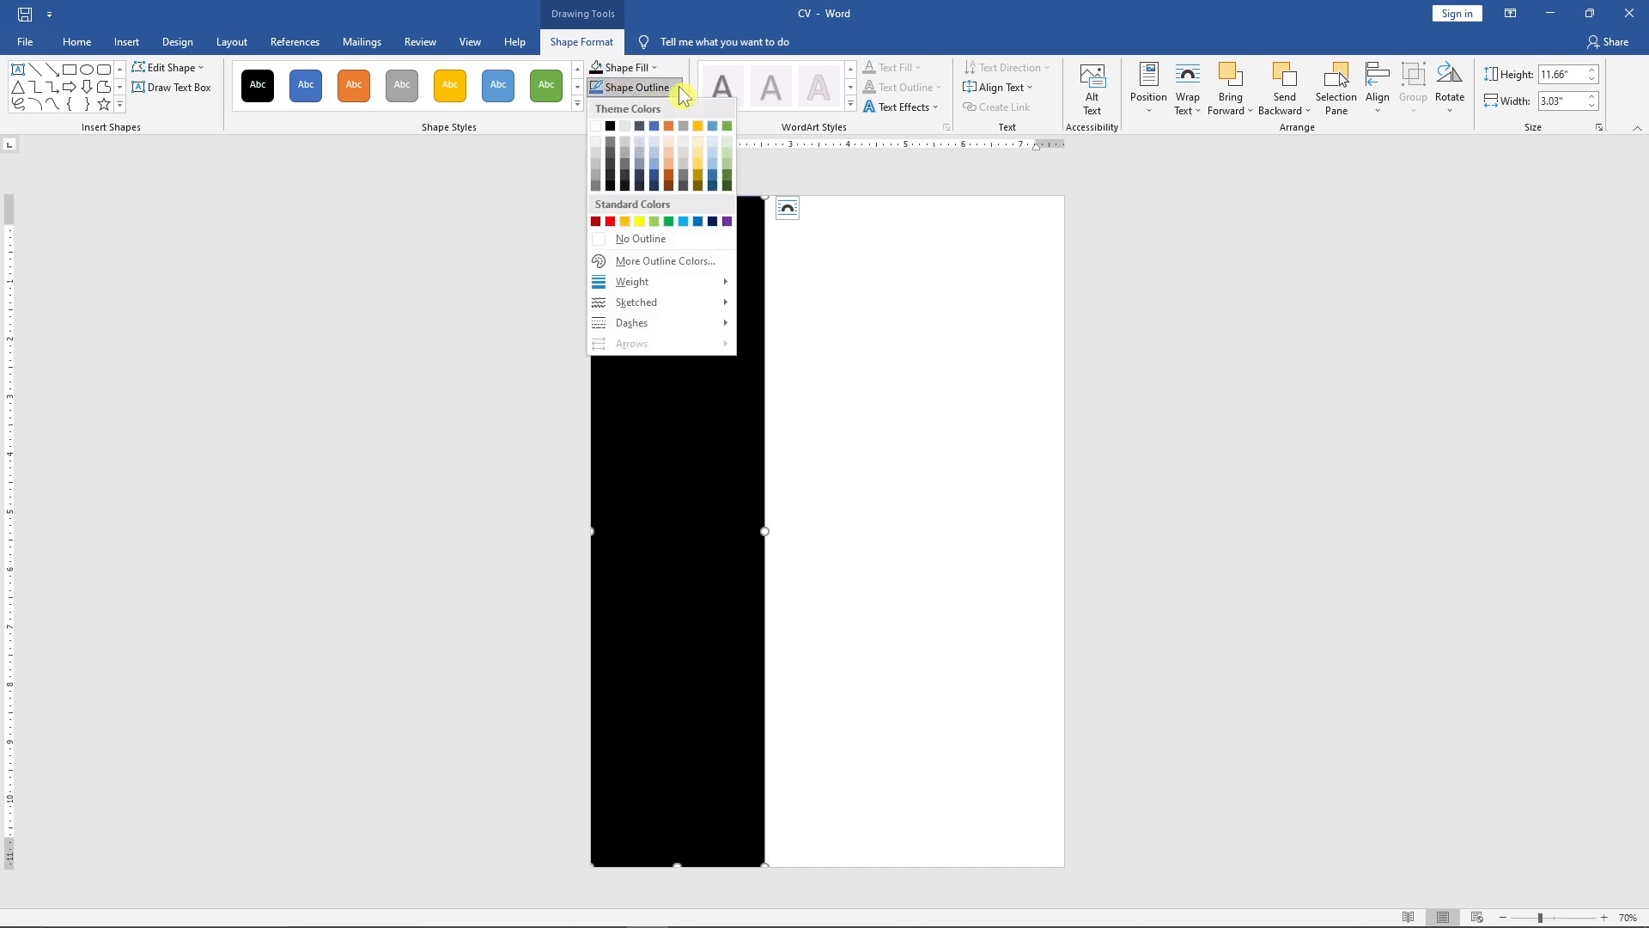
left_click(683, 239)
scroll(685, 245, "up", 2)
scroll(687, 246, "up", 1)
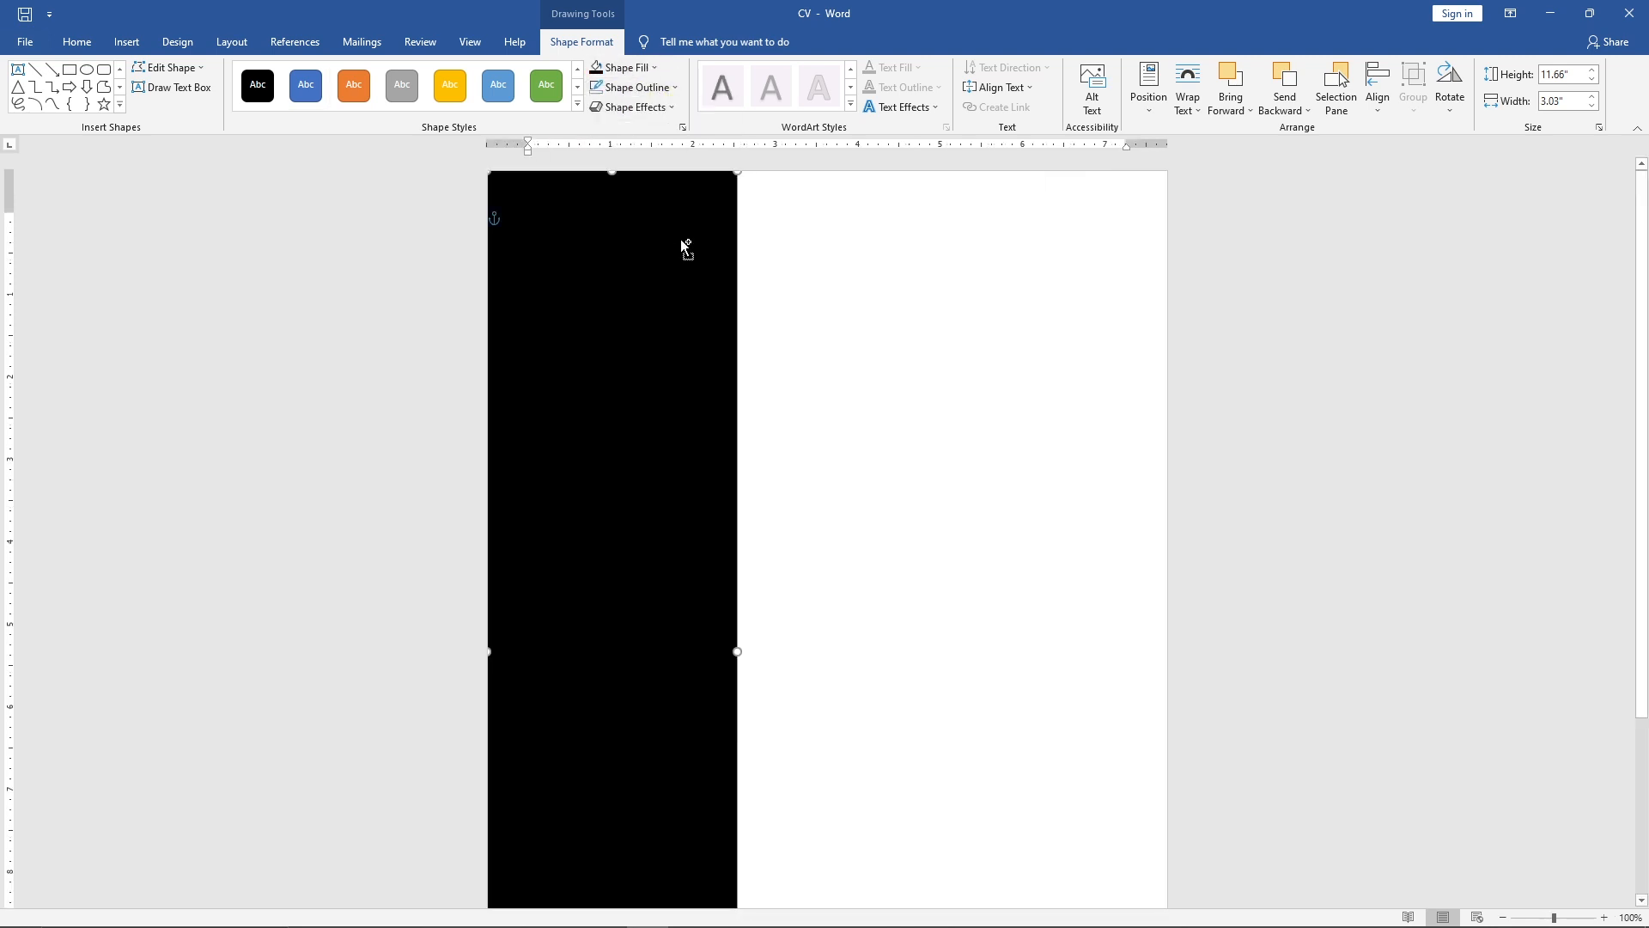
left_click(127, 41)
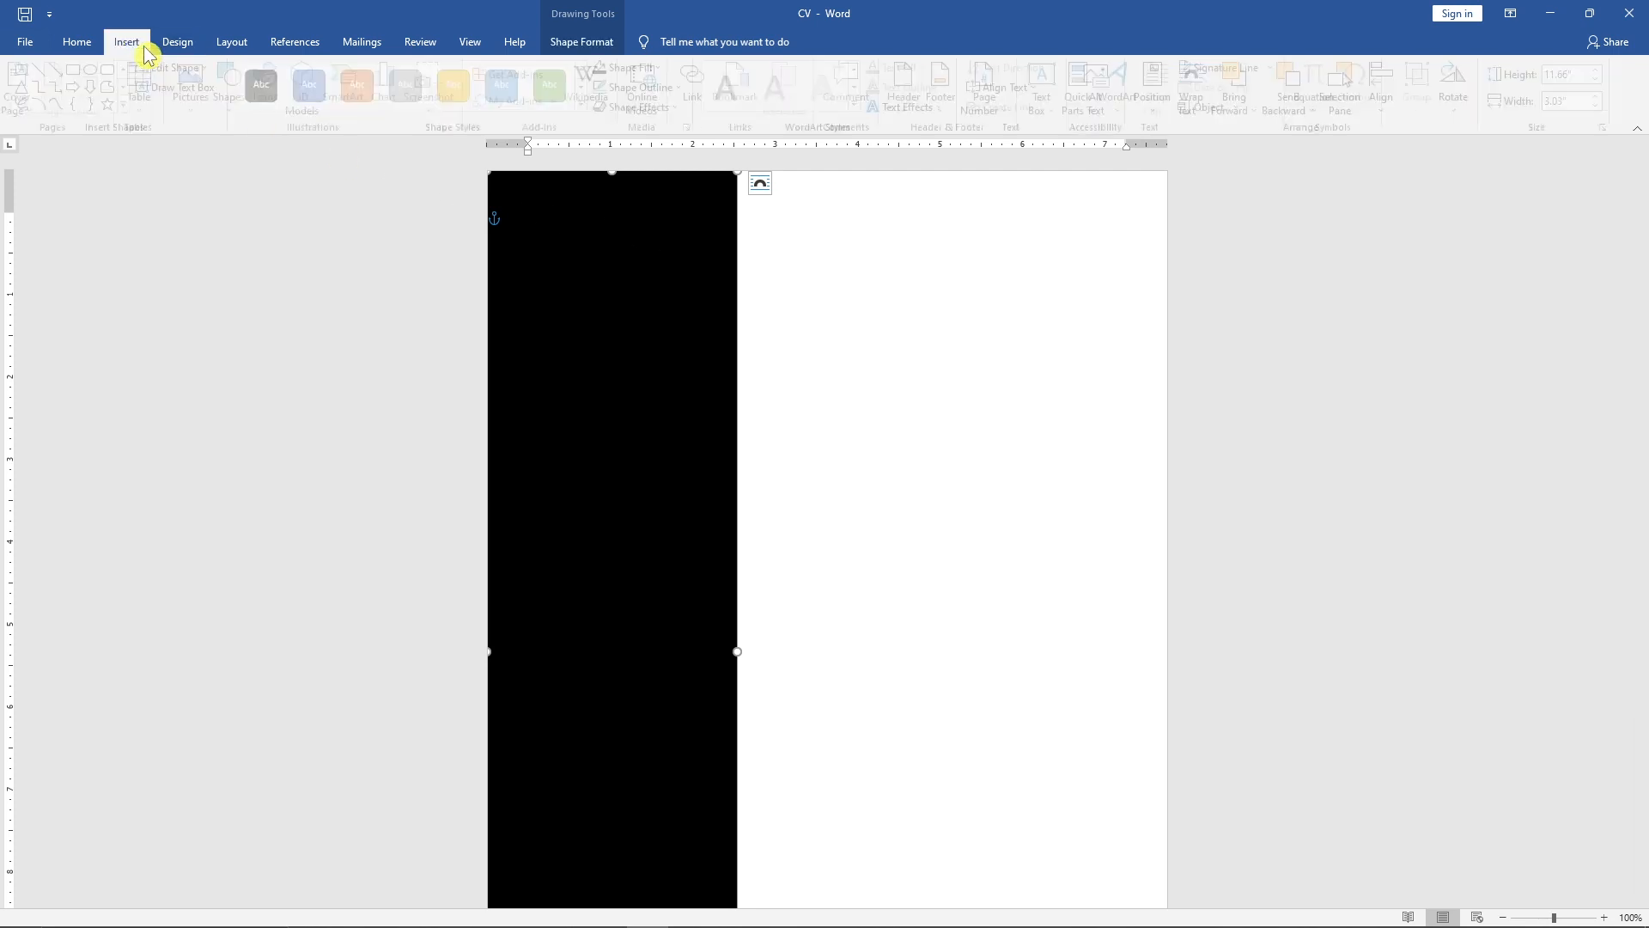
- Draw an outline-free circle near the top of the black sidebar
left_click(238, 103)
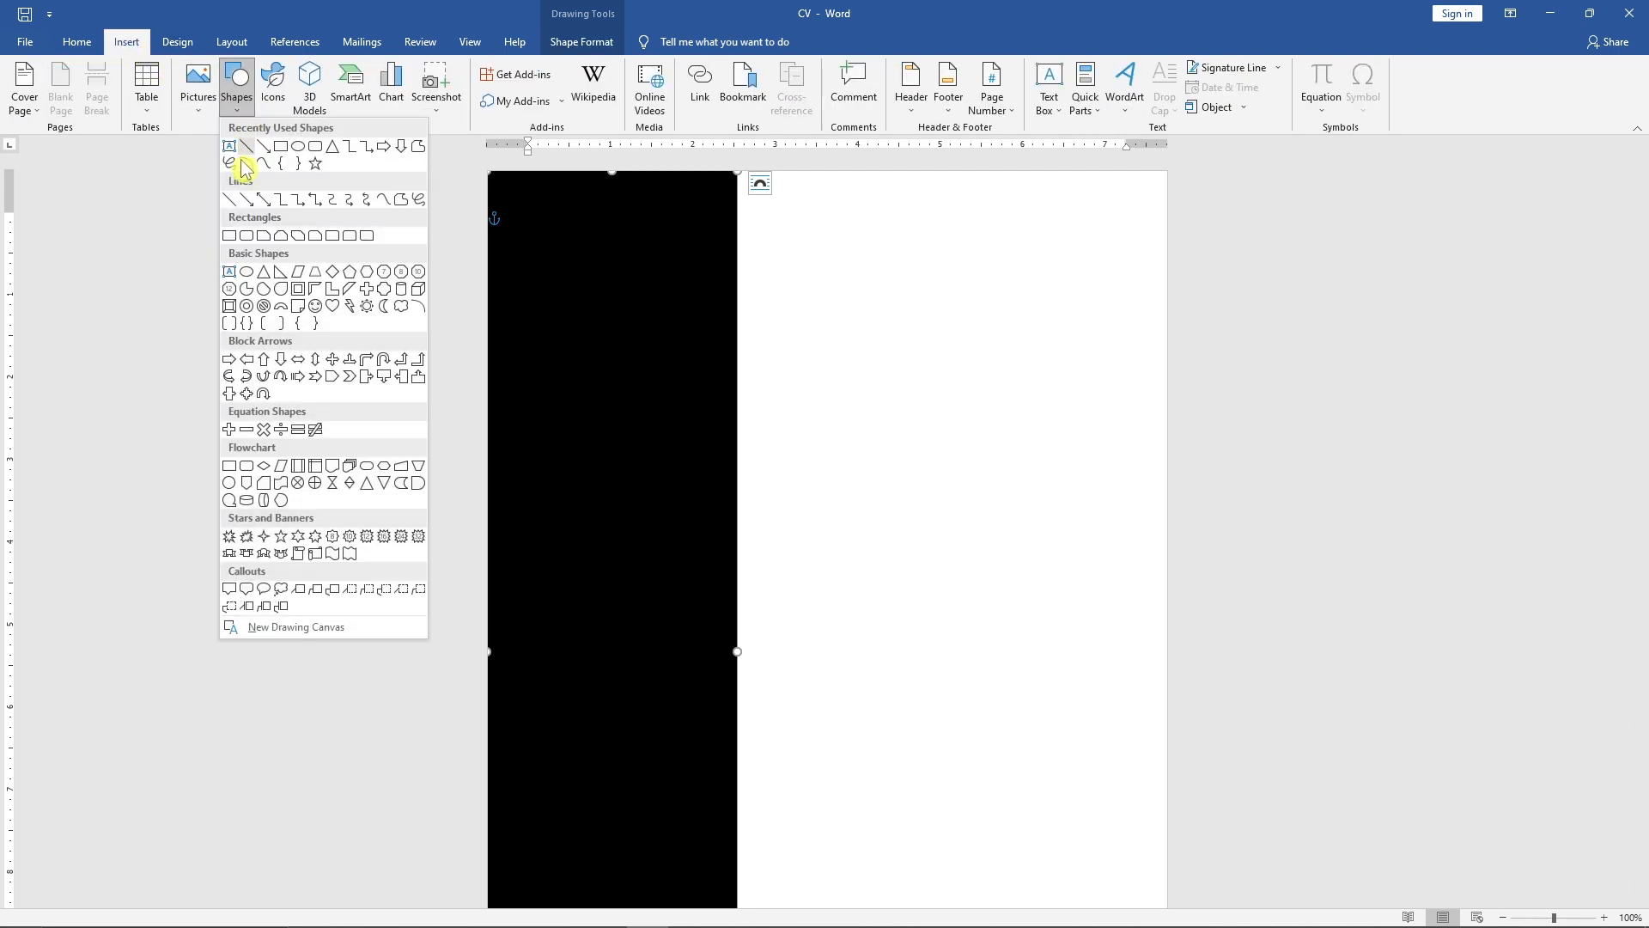
left_click(249, 272)
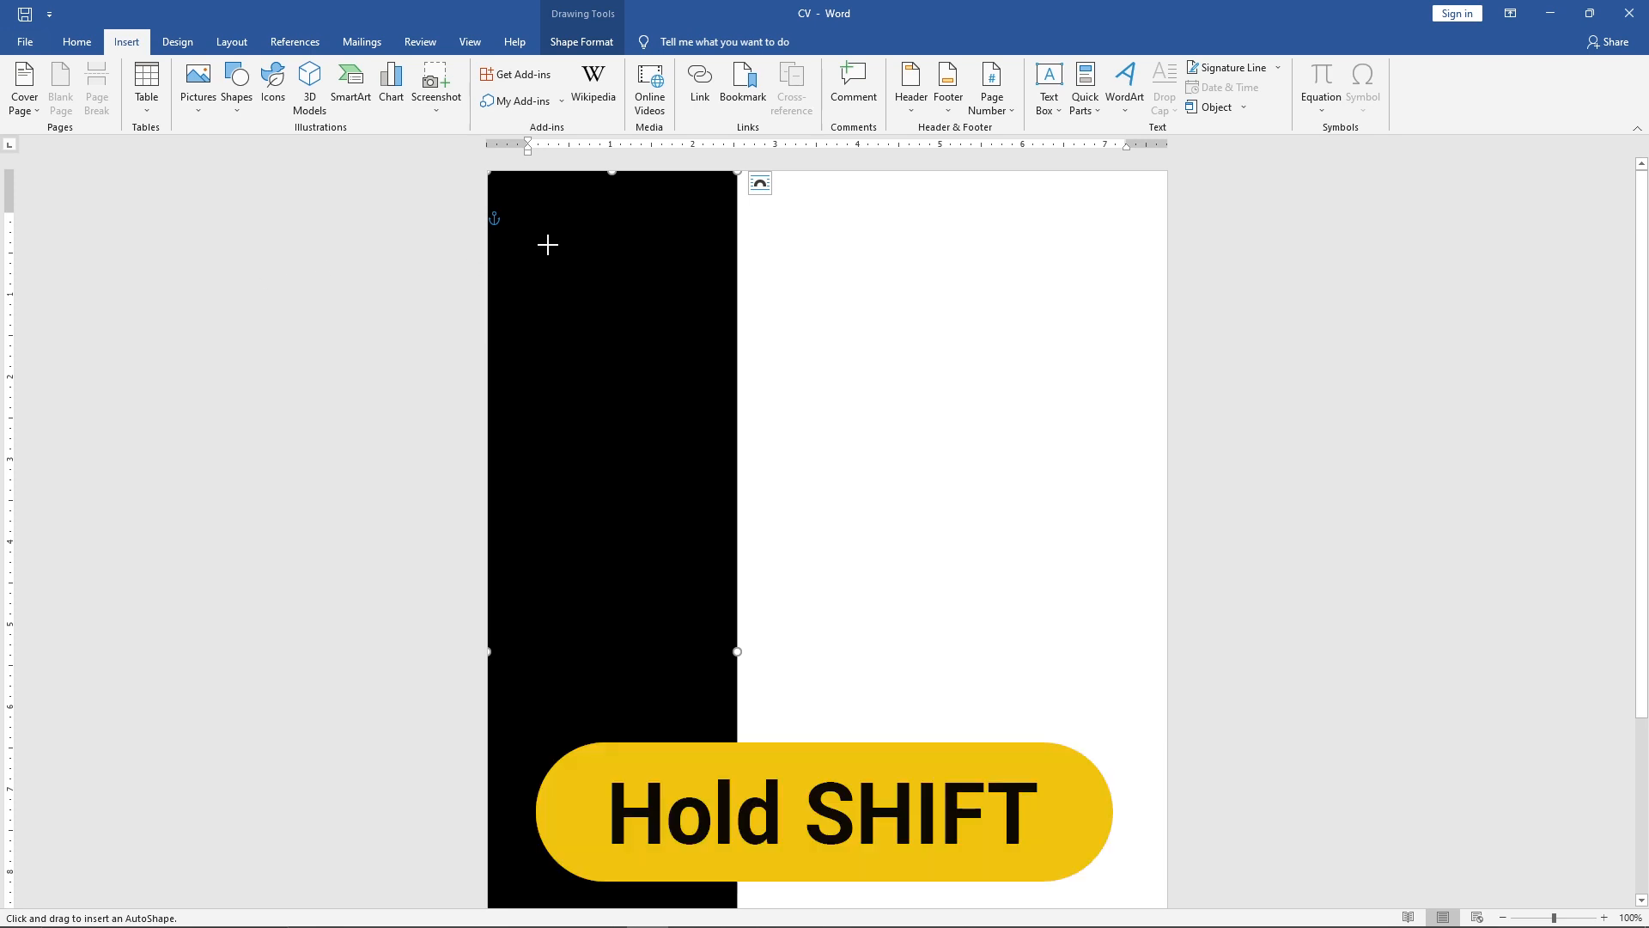
left_click_drag(529, 233, 646, 390)
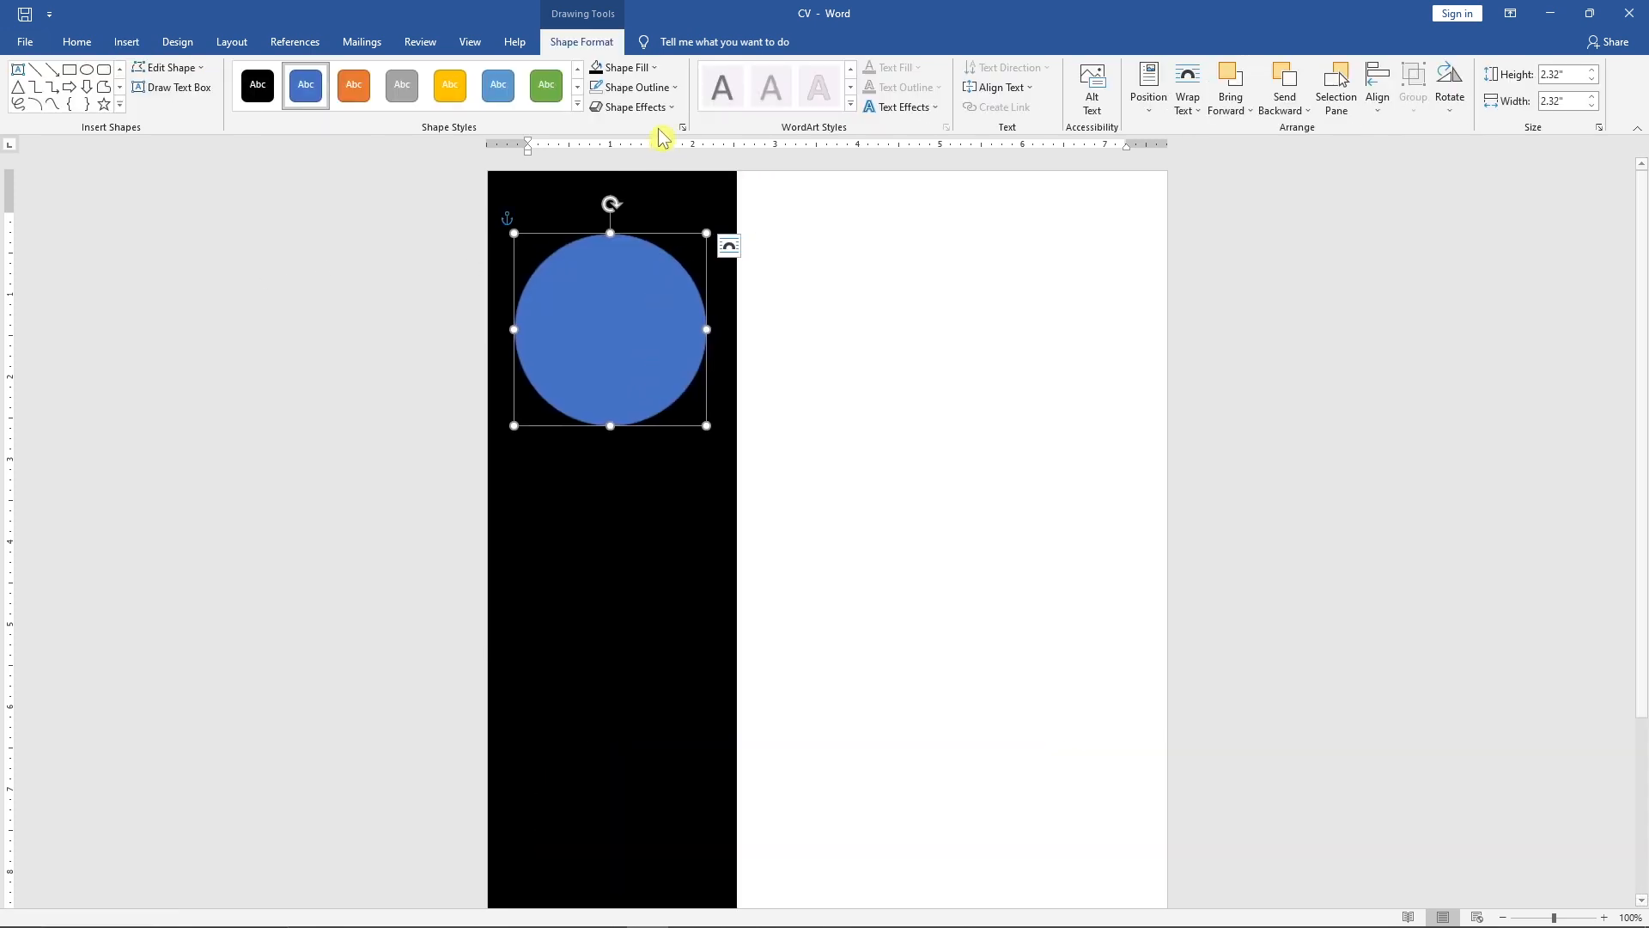
left_click(669, 87)
left_click(689, 232)
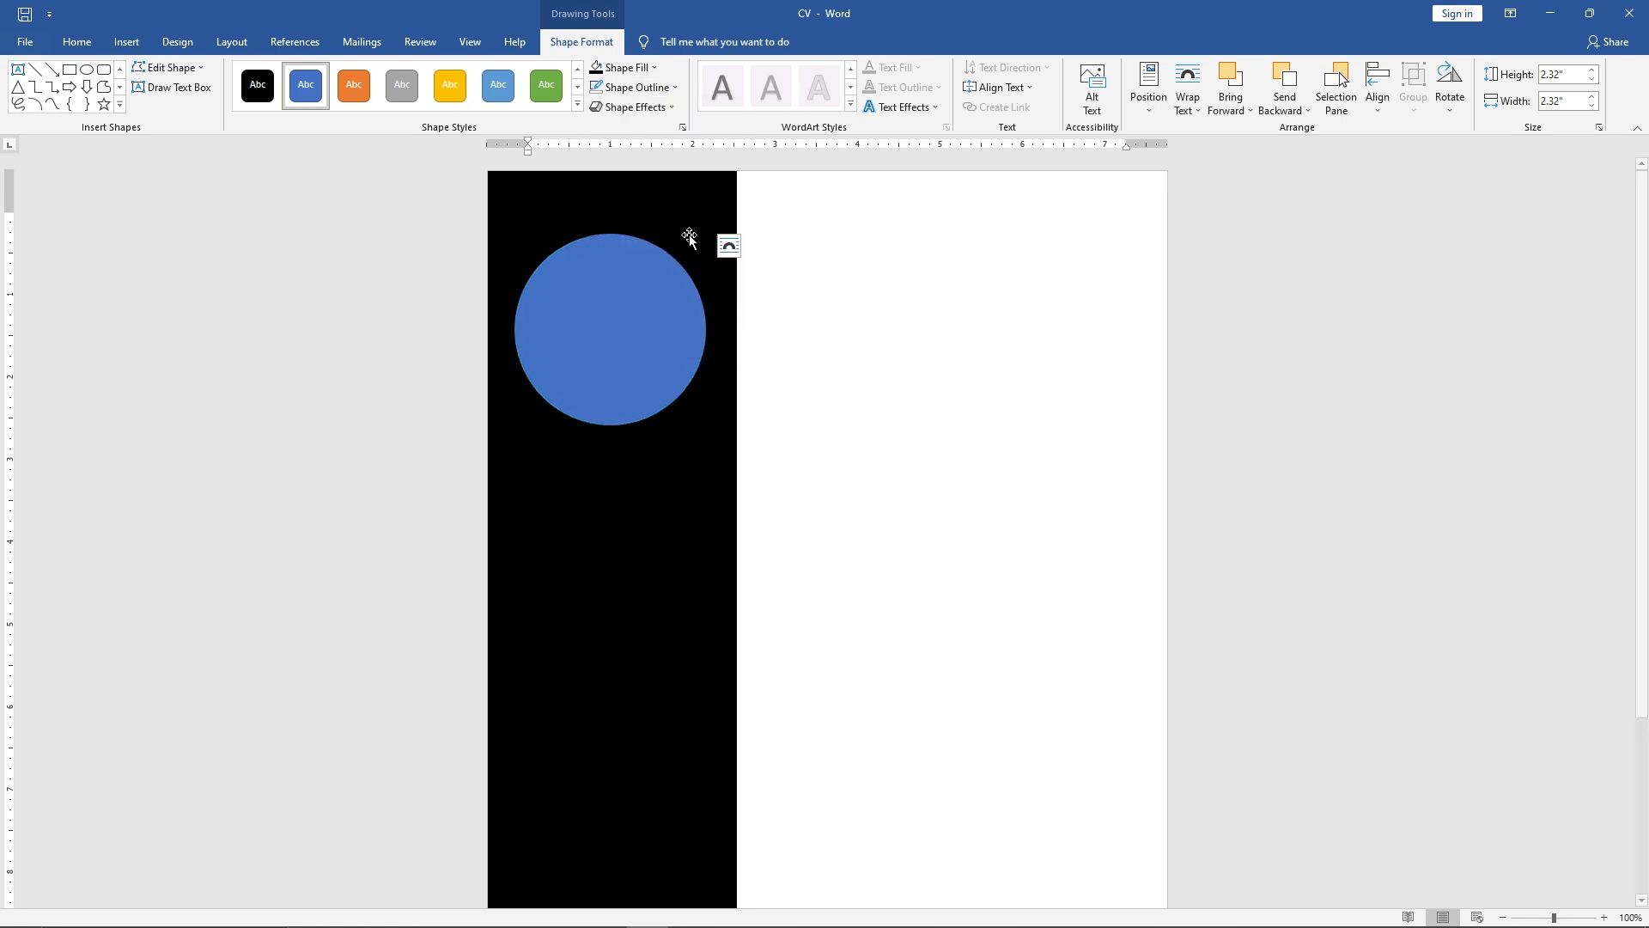
- Fill the circle with the Profile Photo image from the computer
left_click(651, 68)
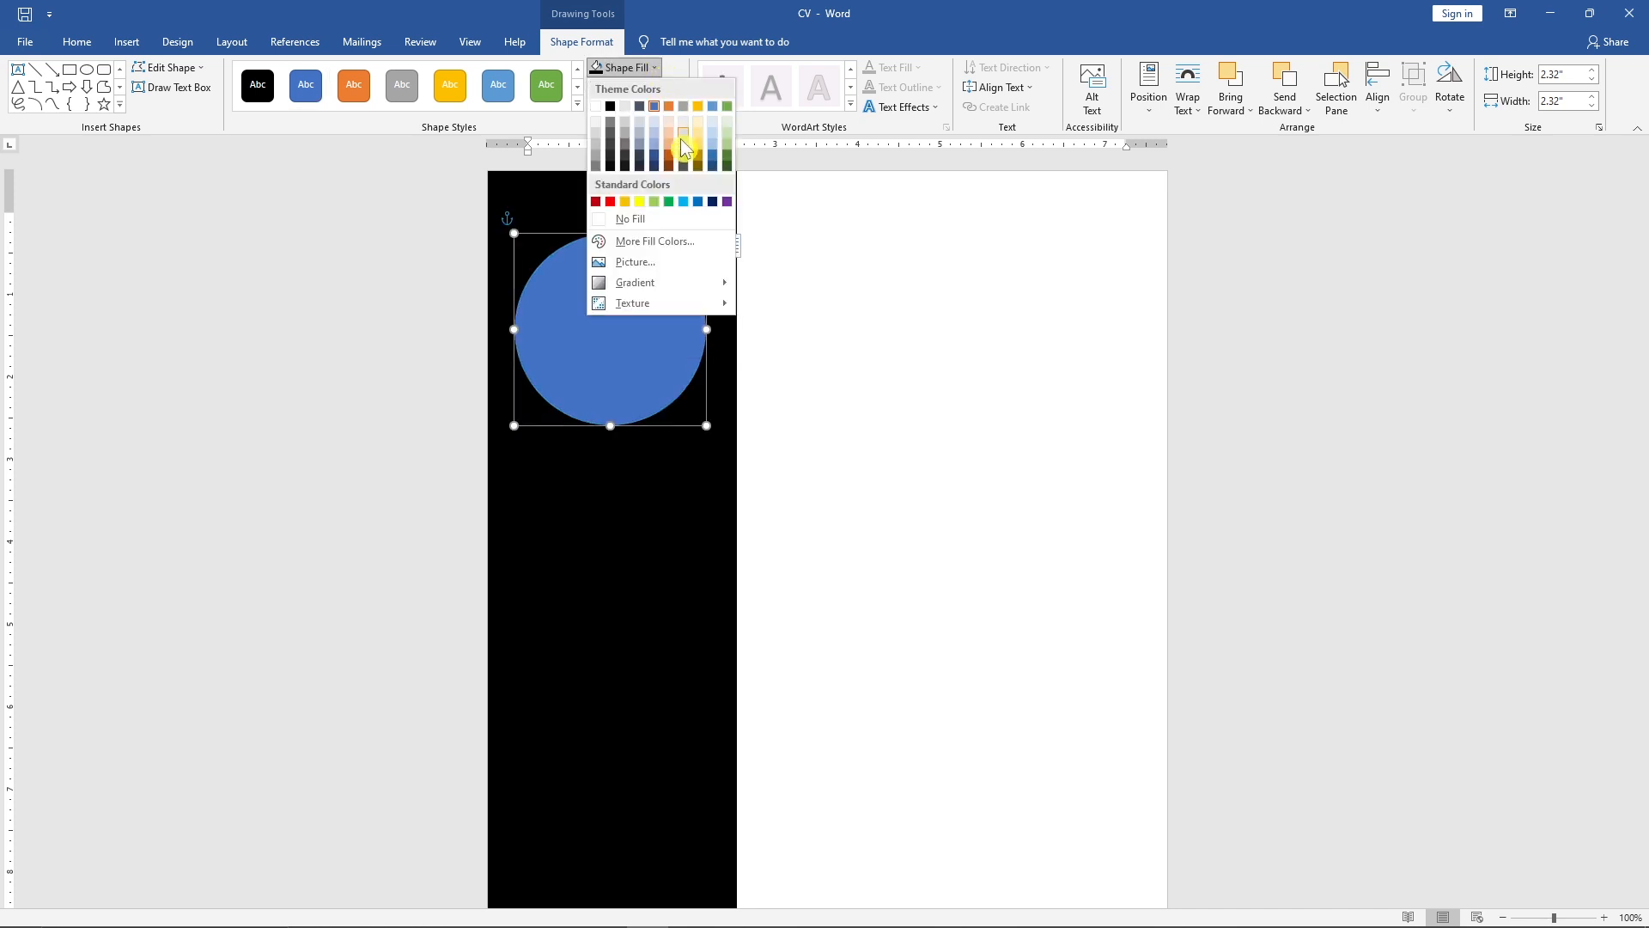
left_click(684, 266)
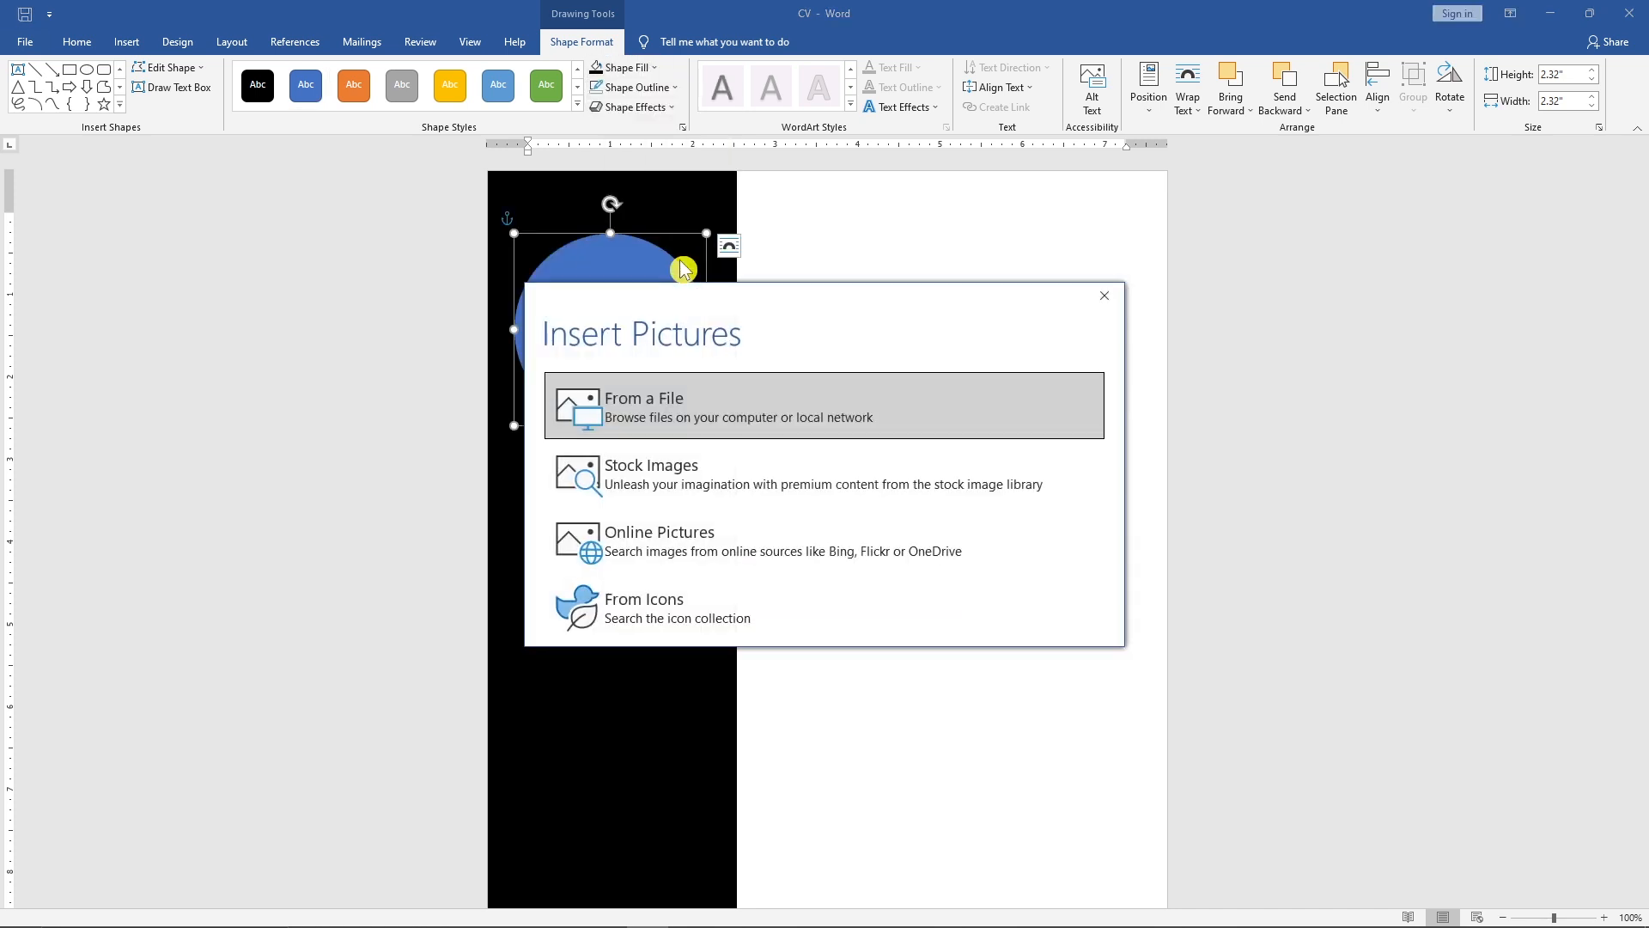
left_click(845, 394)
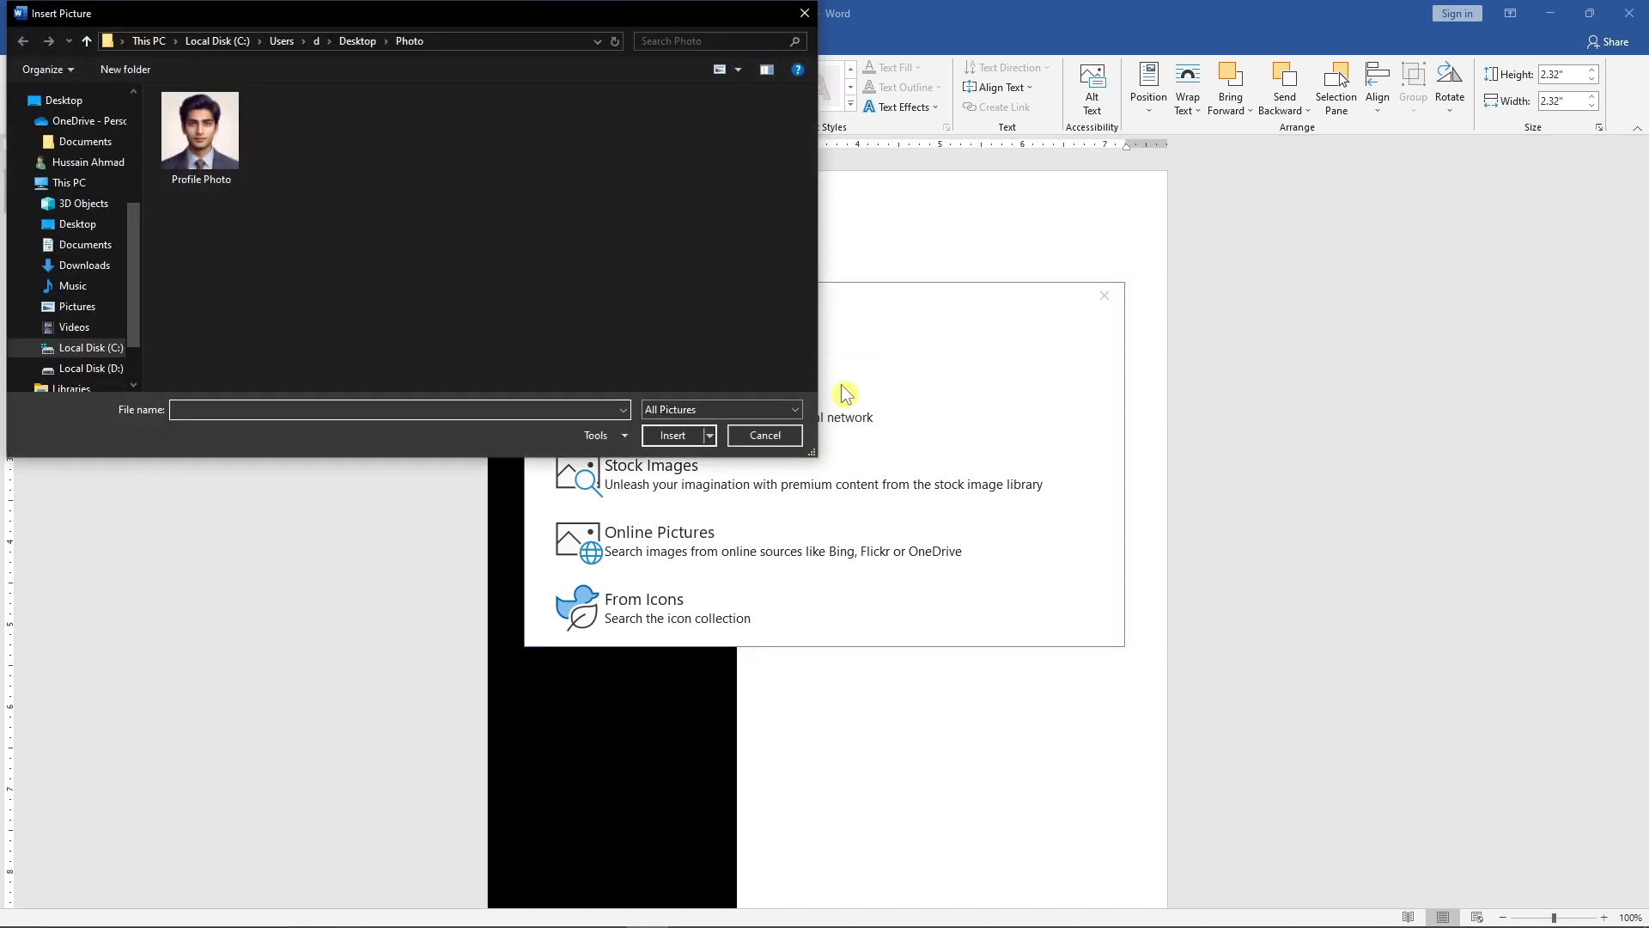
left_click(234, 140)
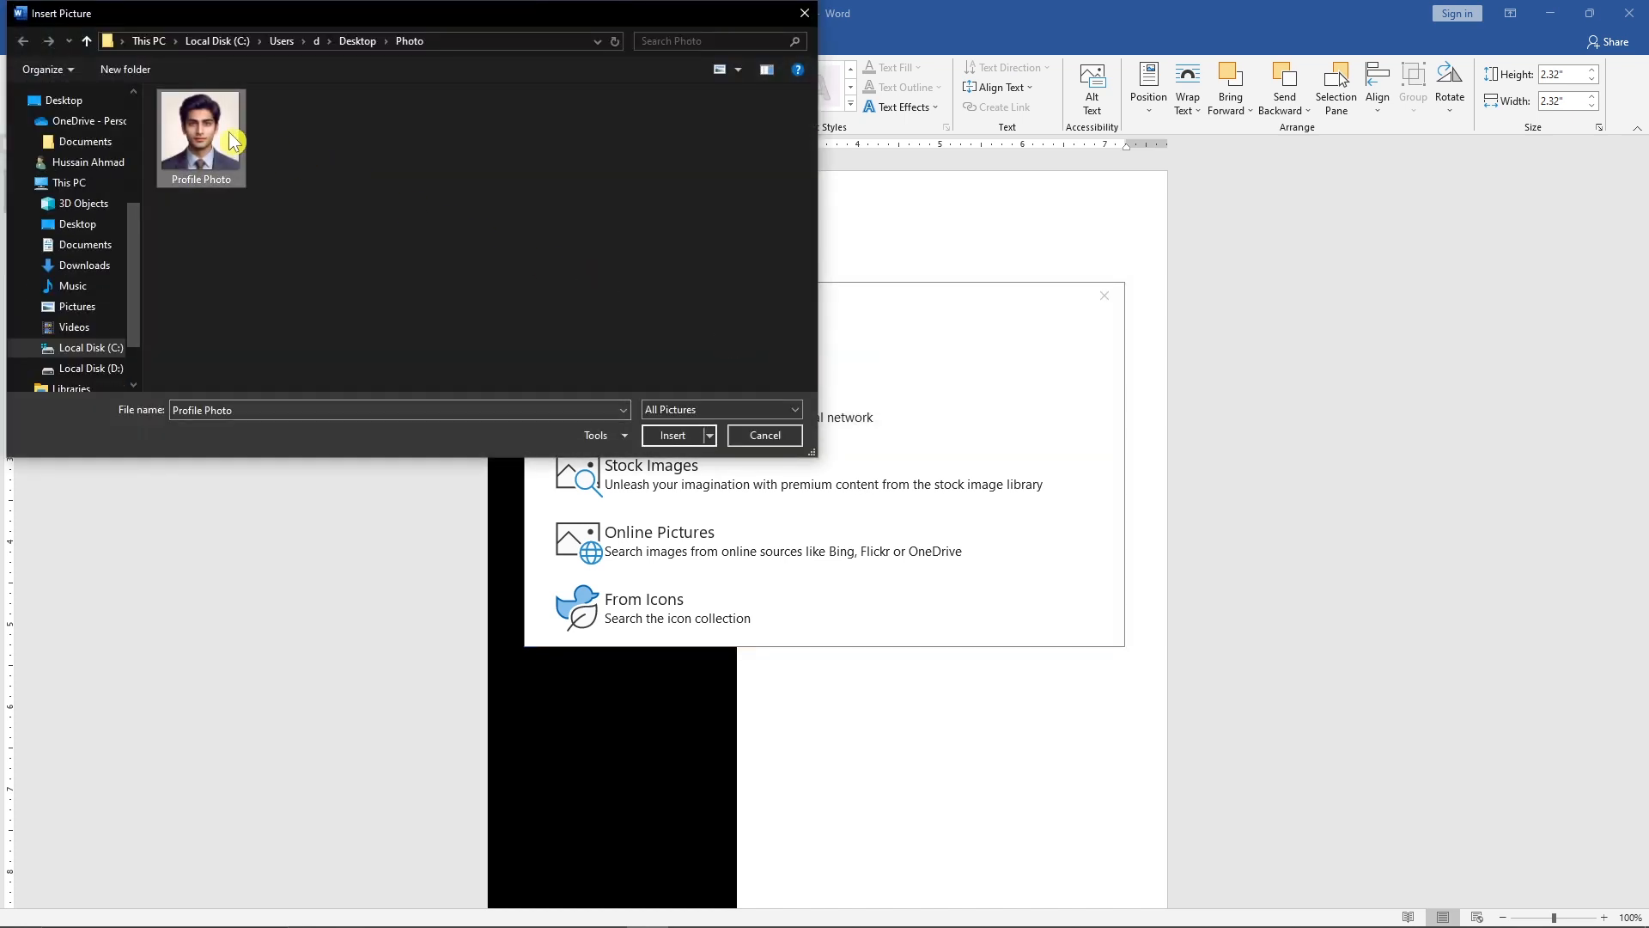
left_click(663, 435)
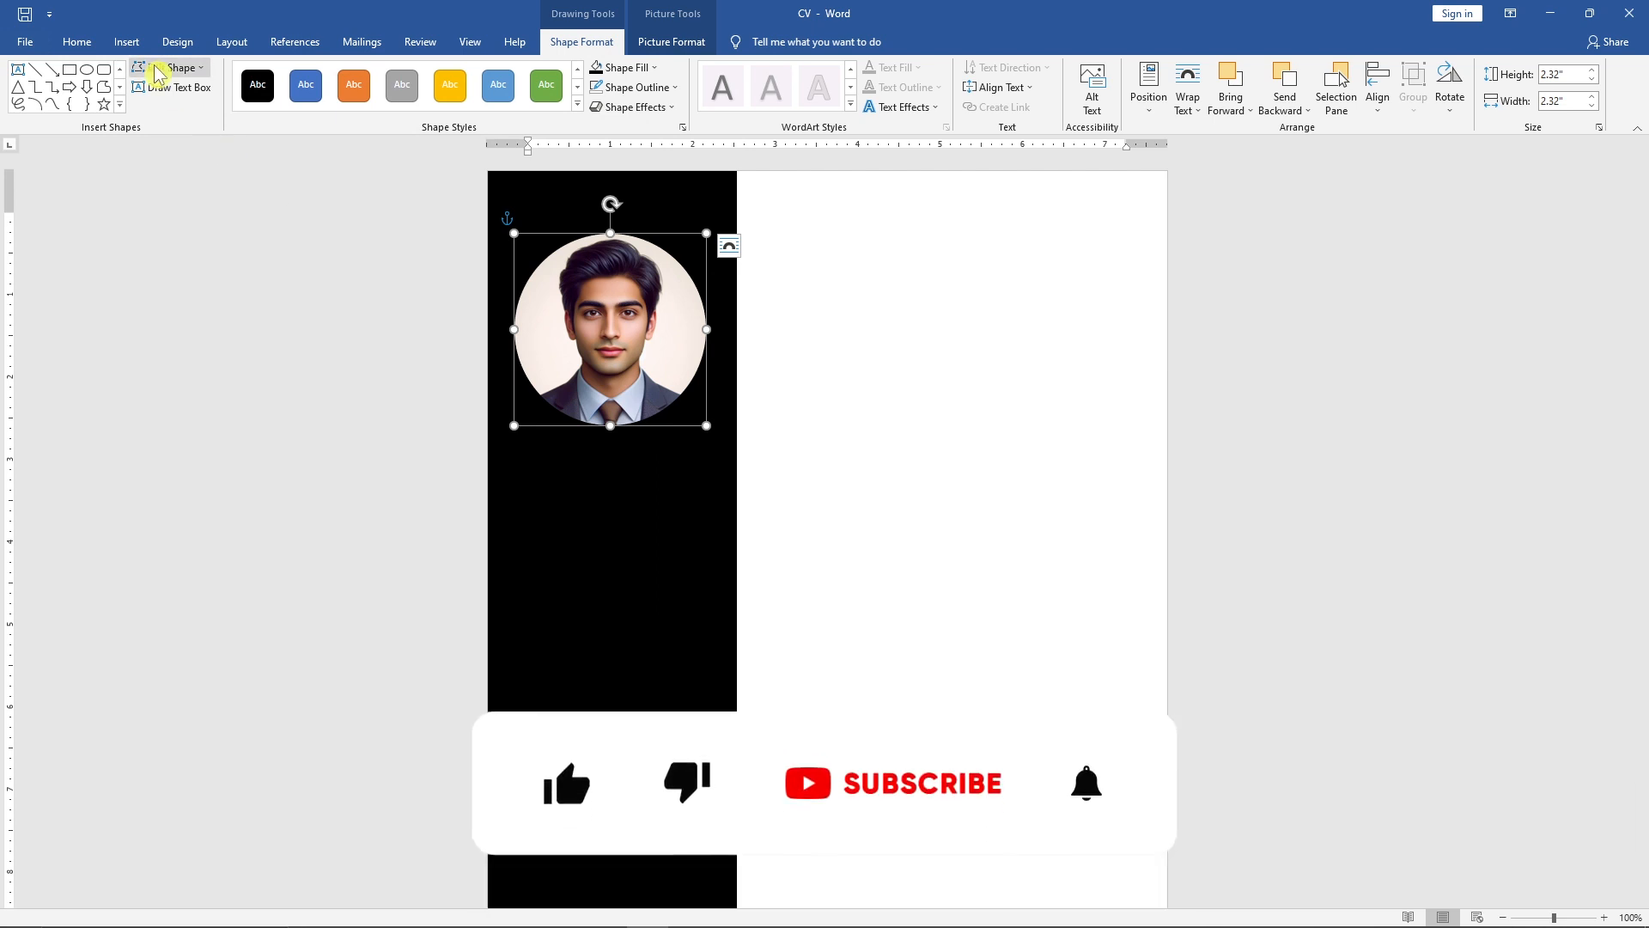
left_click(129, 42)
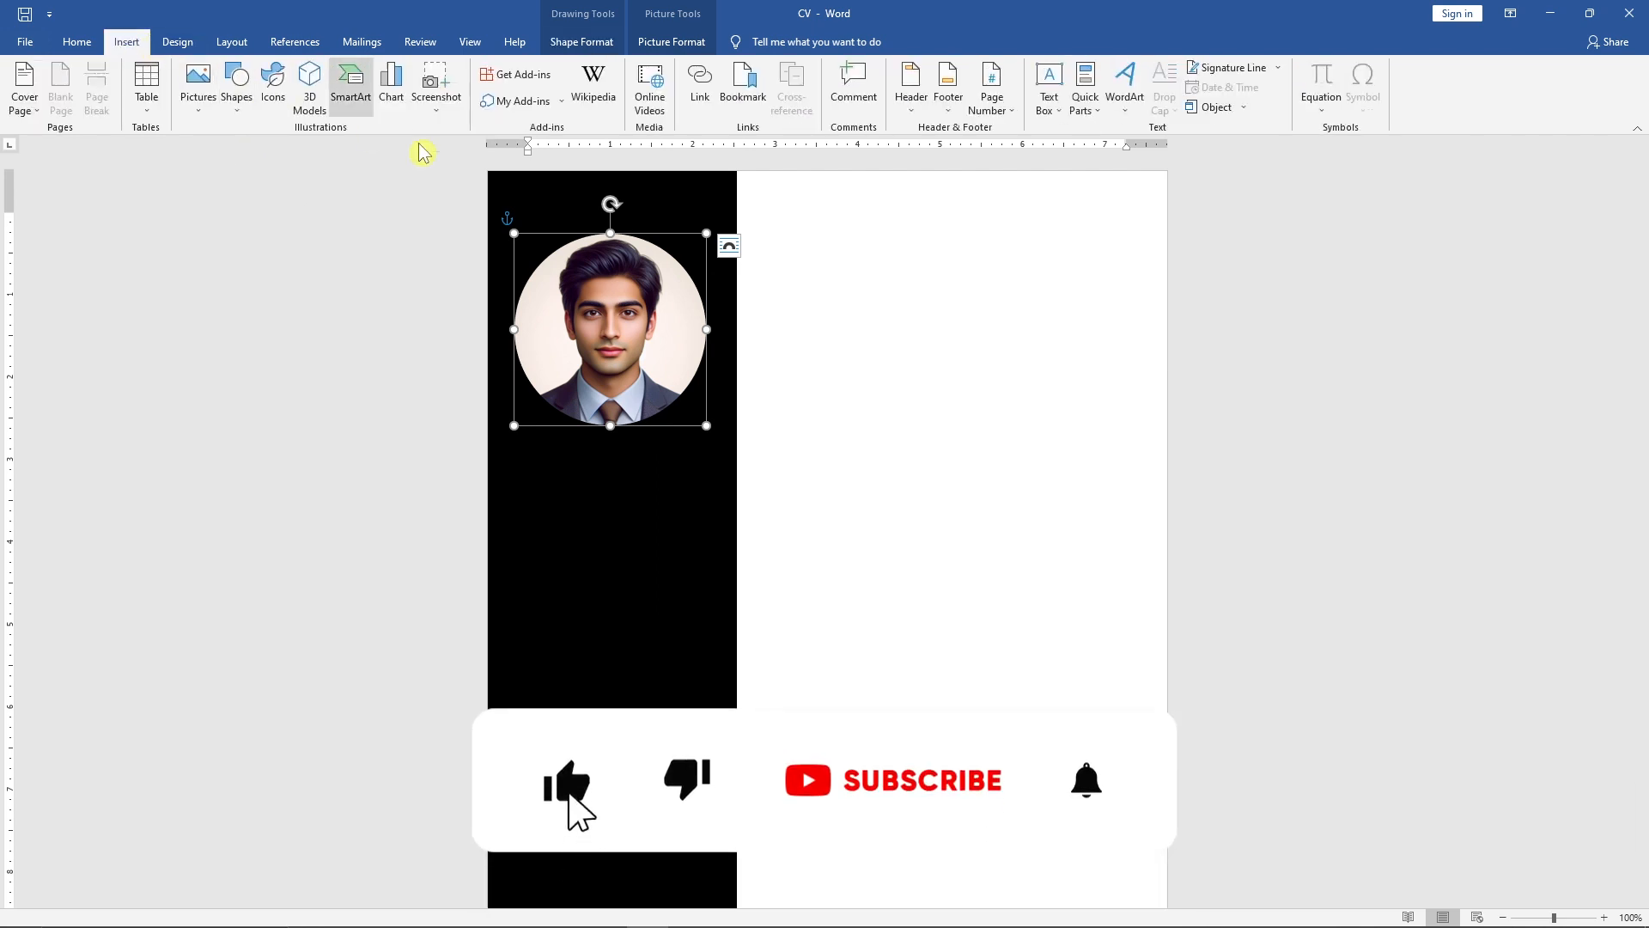
- Draw a text box below the photo with no fill and no outline
left_click(1051, 102)
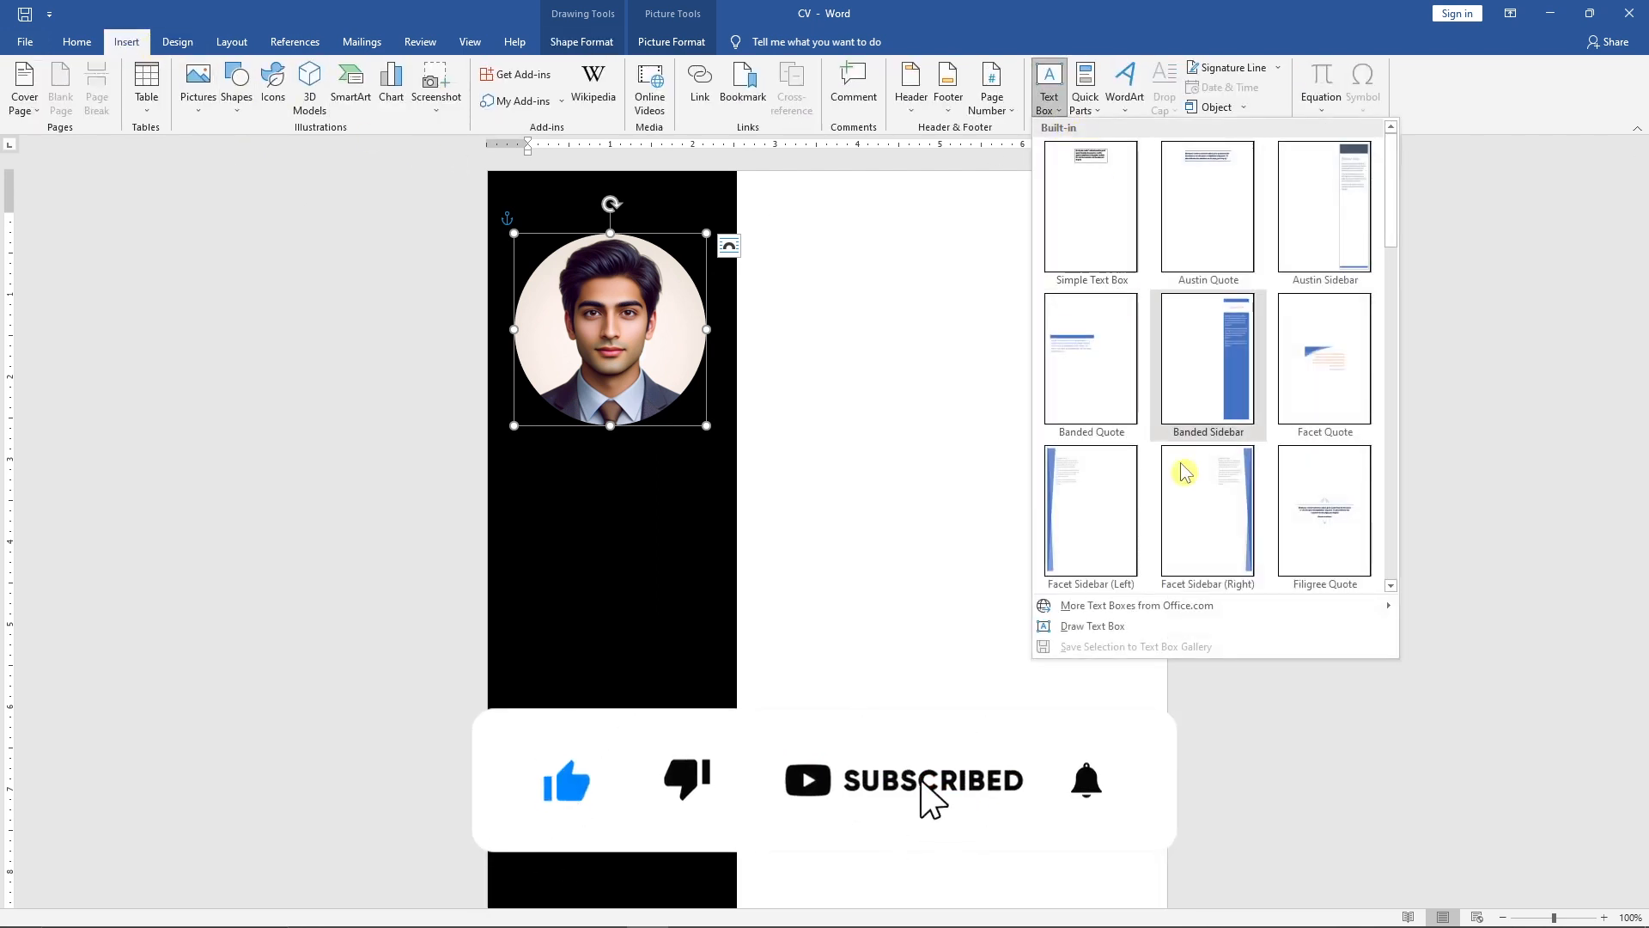
left_click(1162, 626)
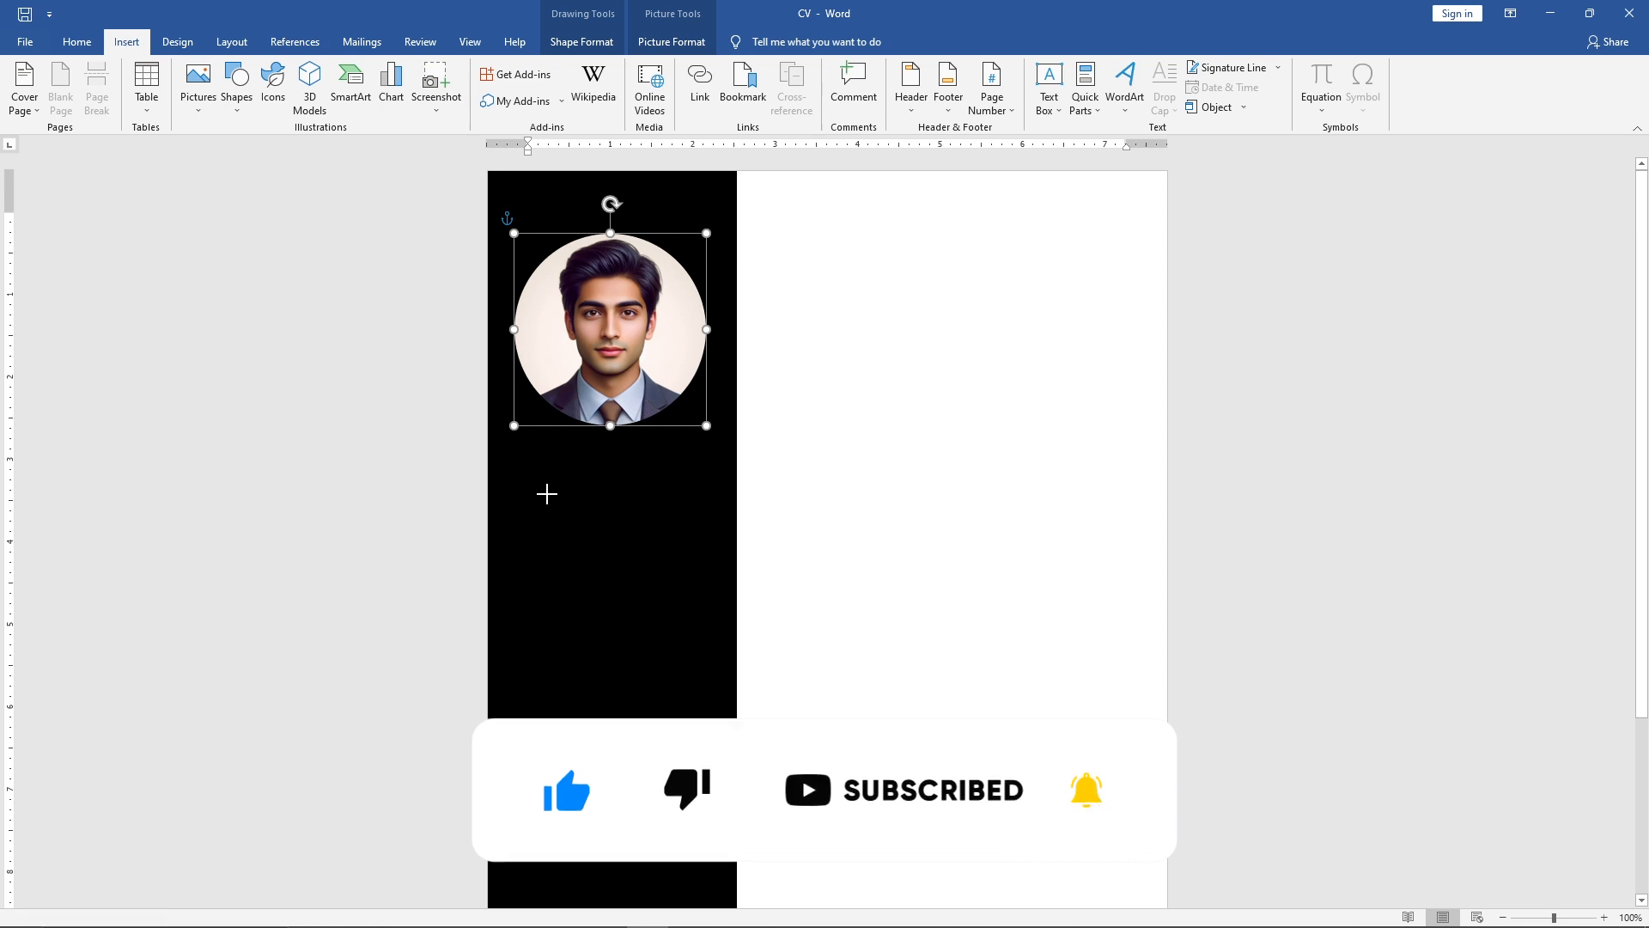
left_click_drag(704, 576, 706, 577)
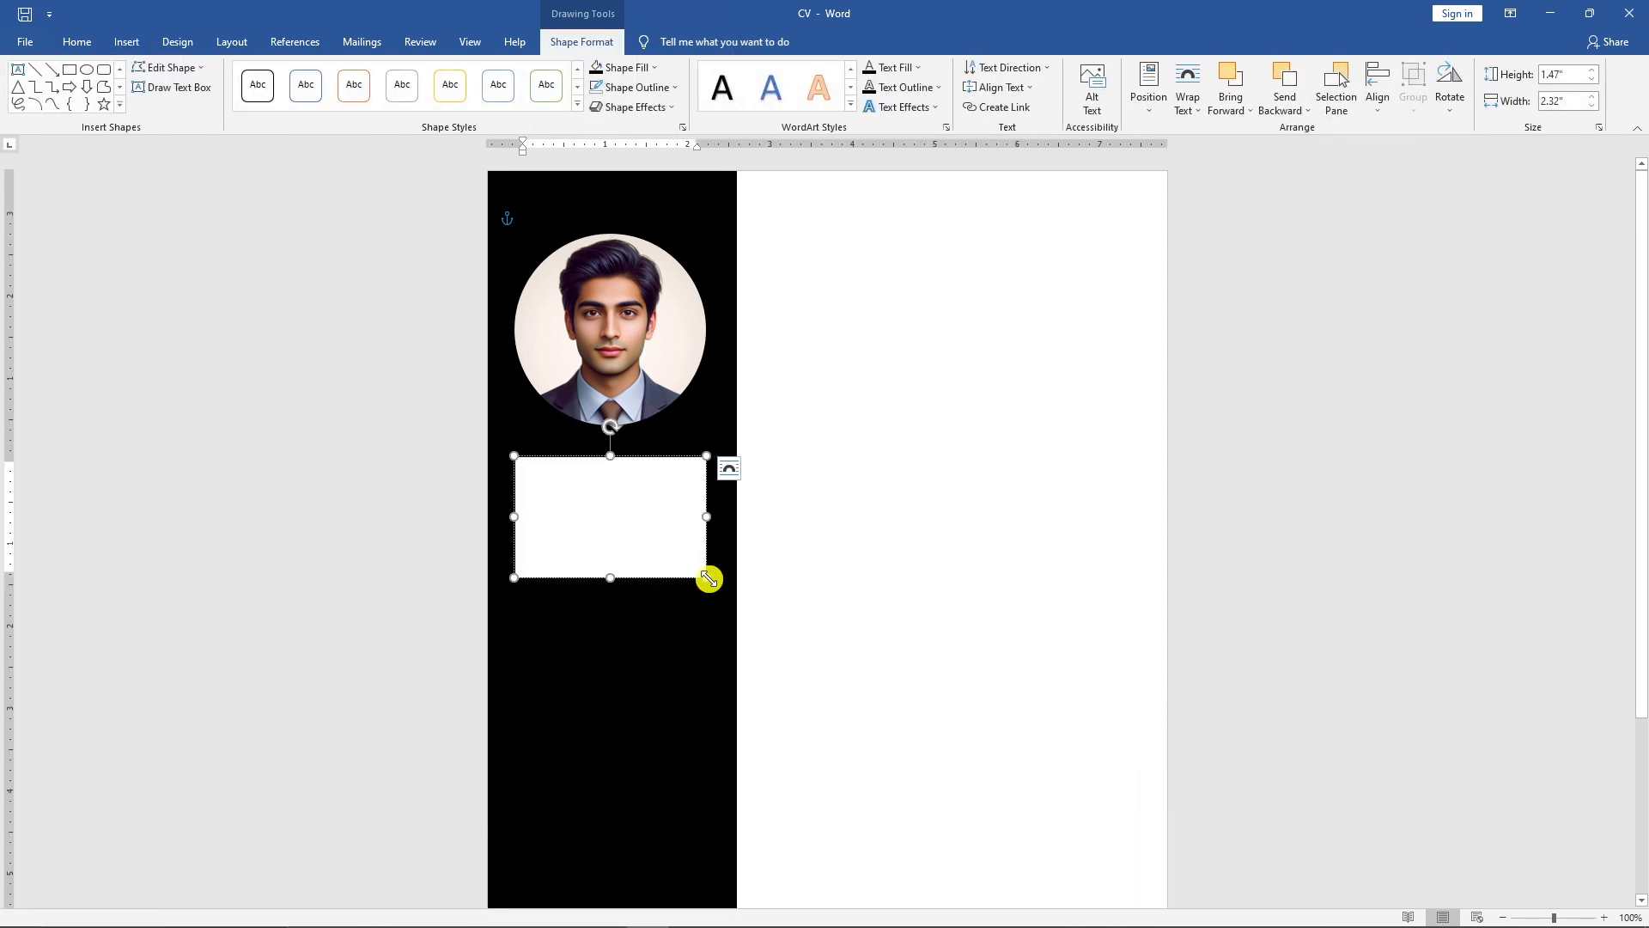
left_click(656, 72)
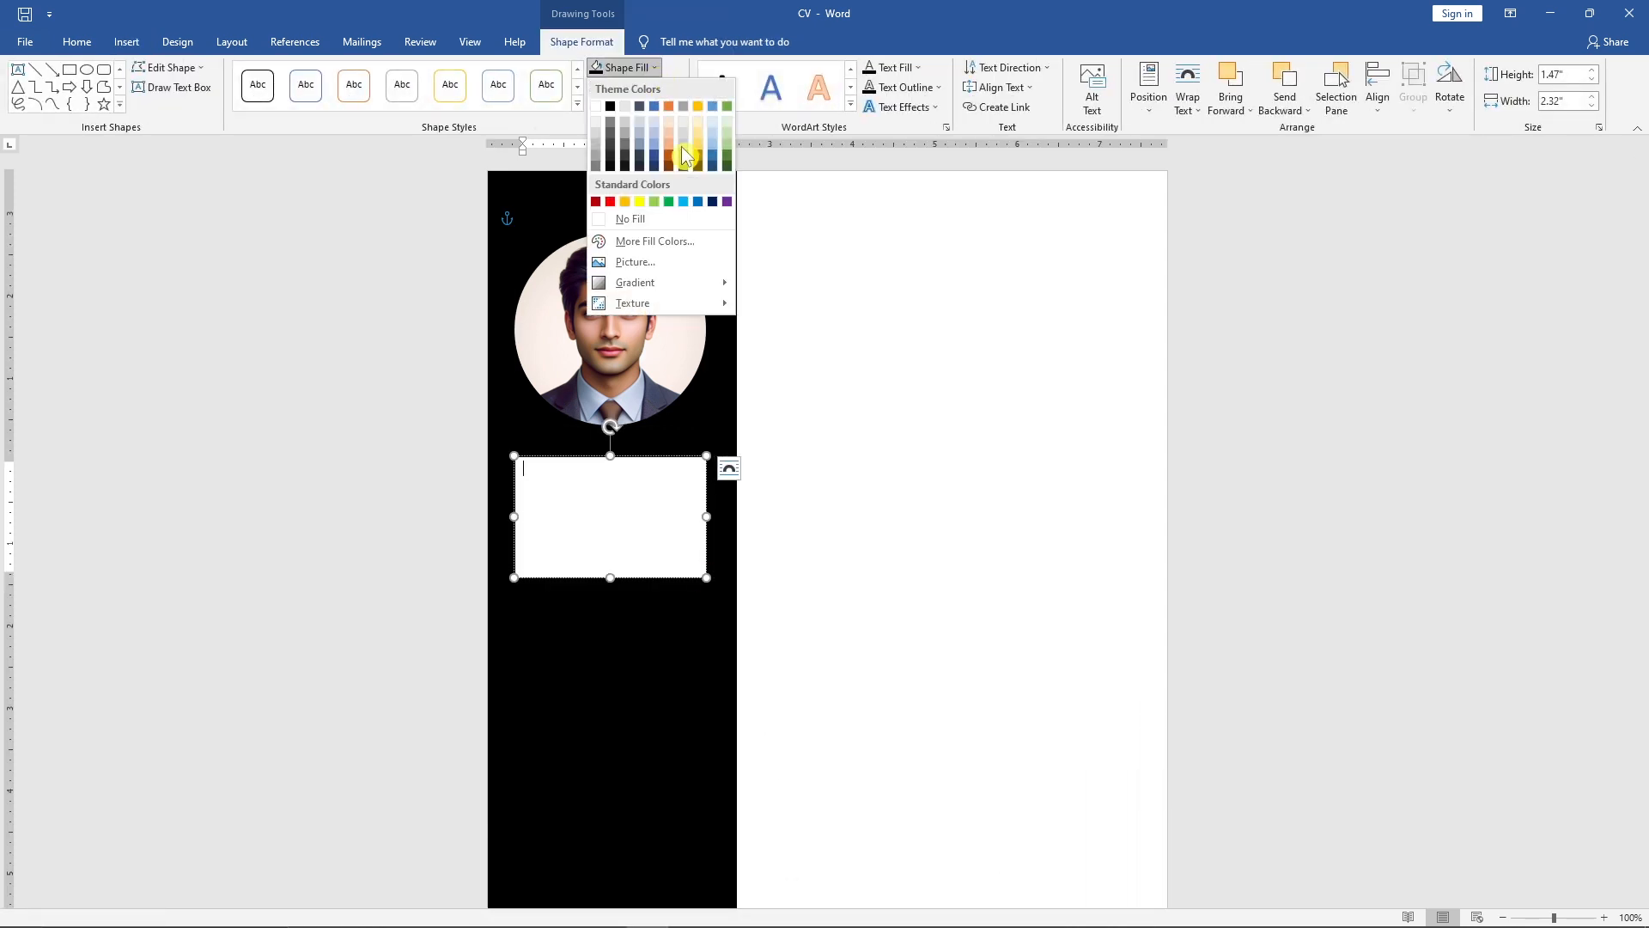
left_click(687, 214)
left_click(675, 87)
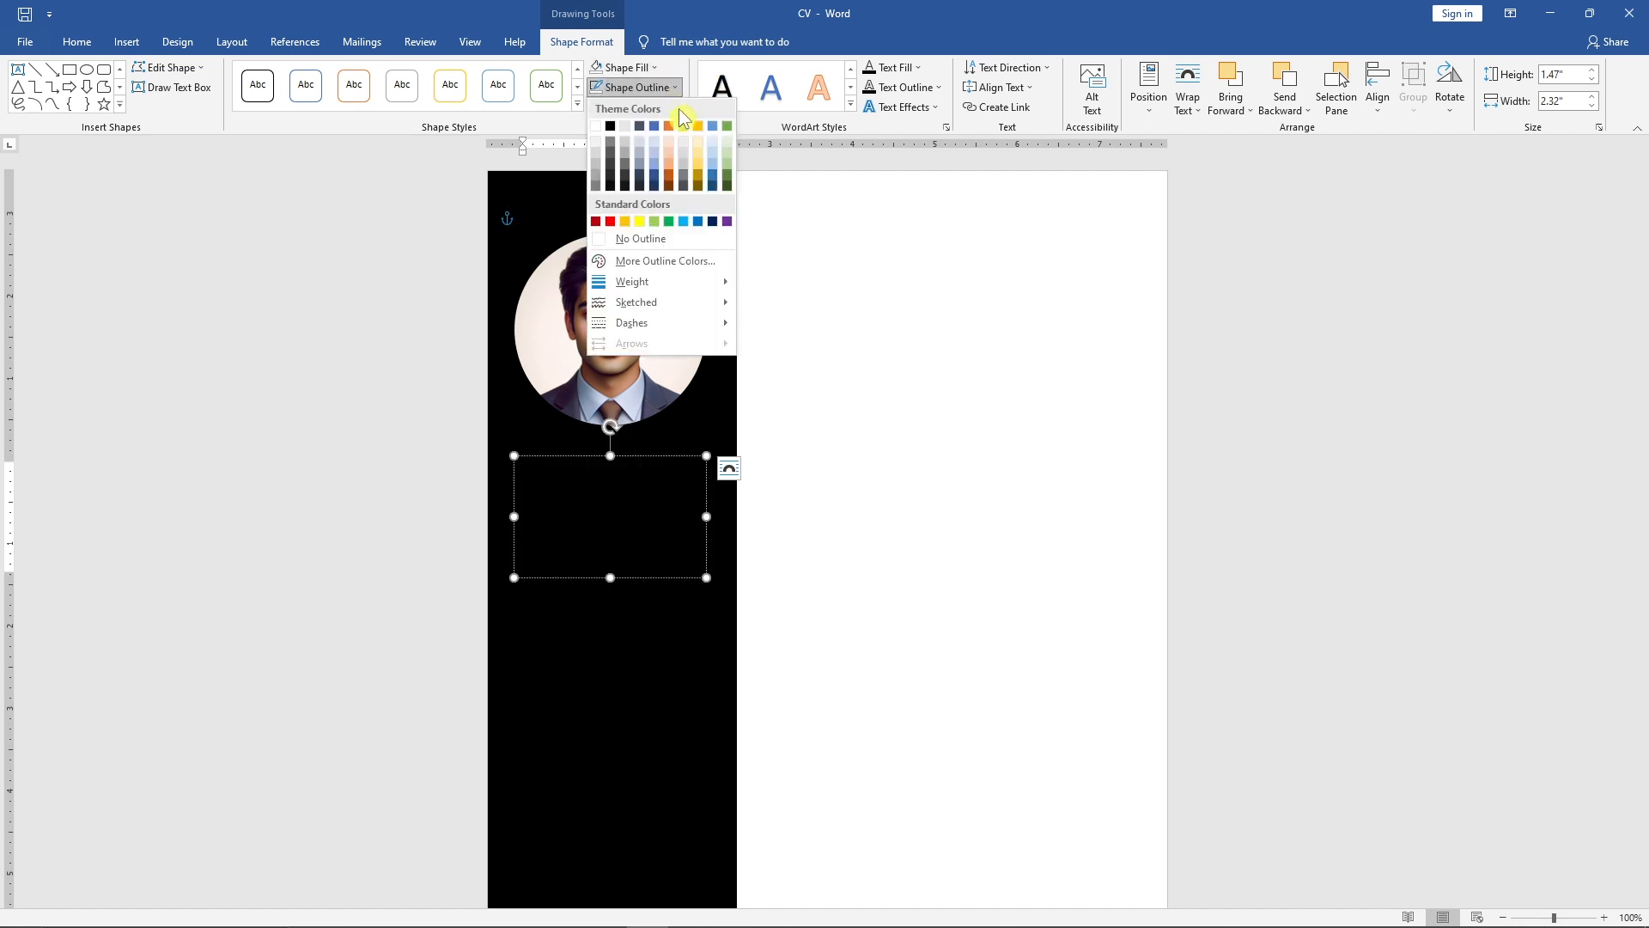
left_click(684, 241)
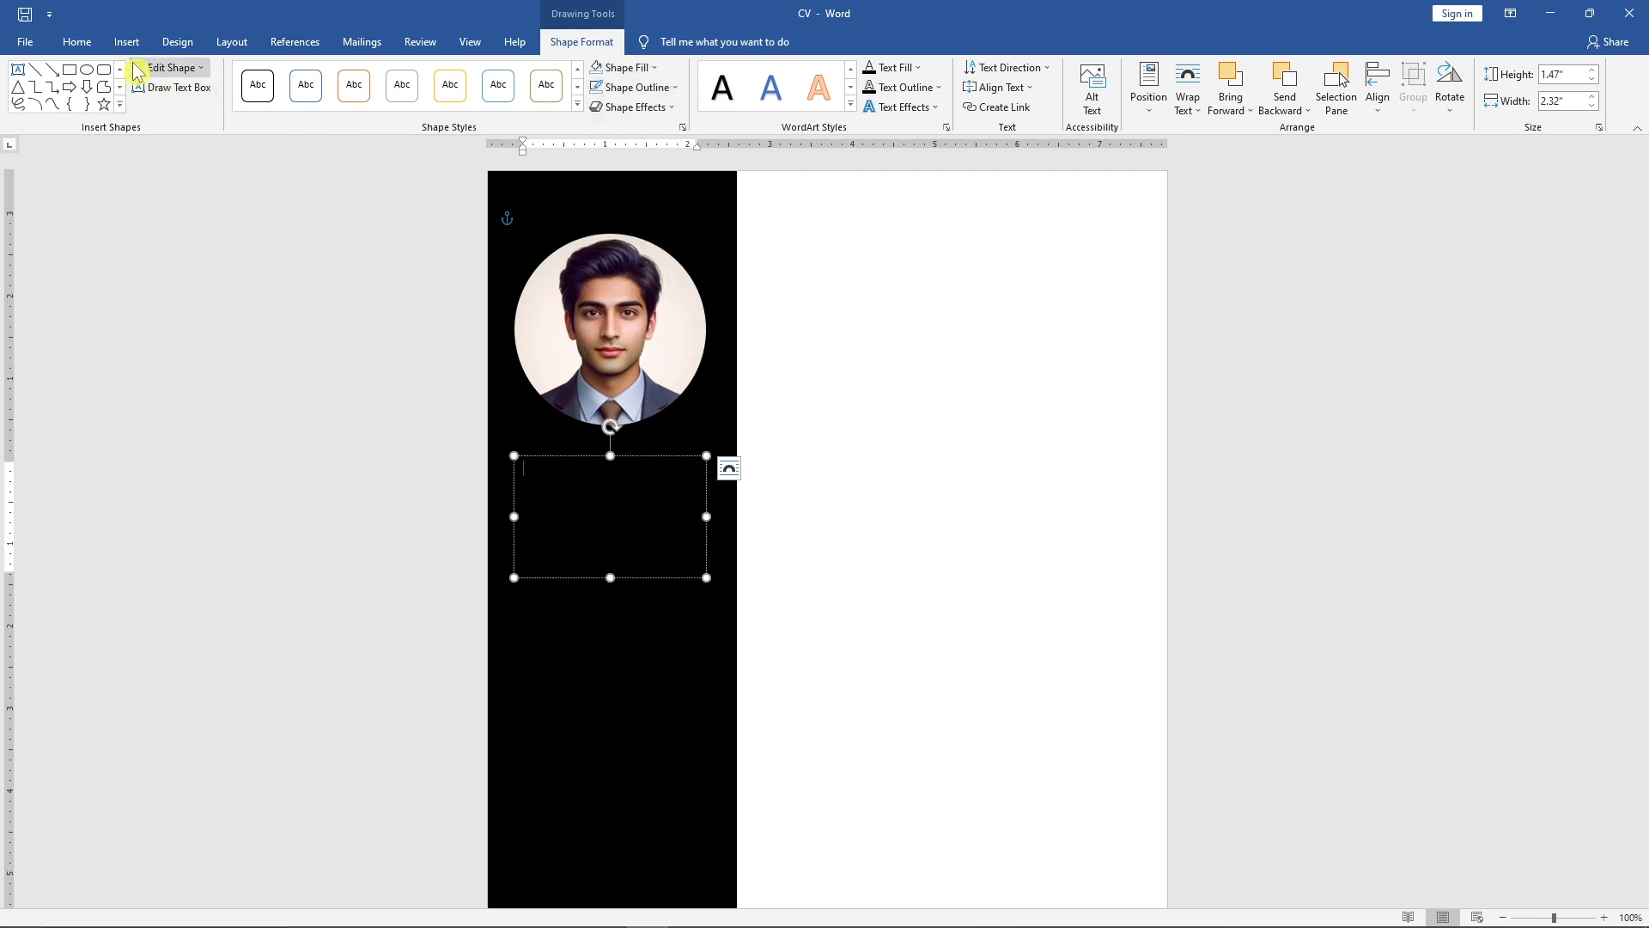
left_click(86, 43)
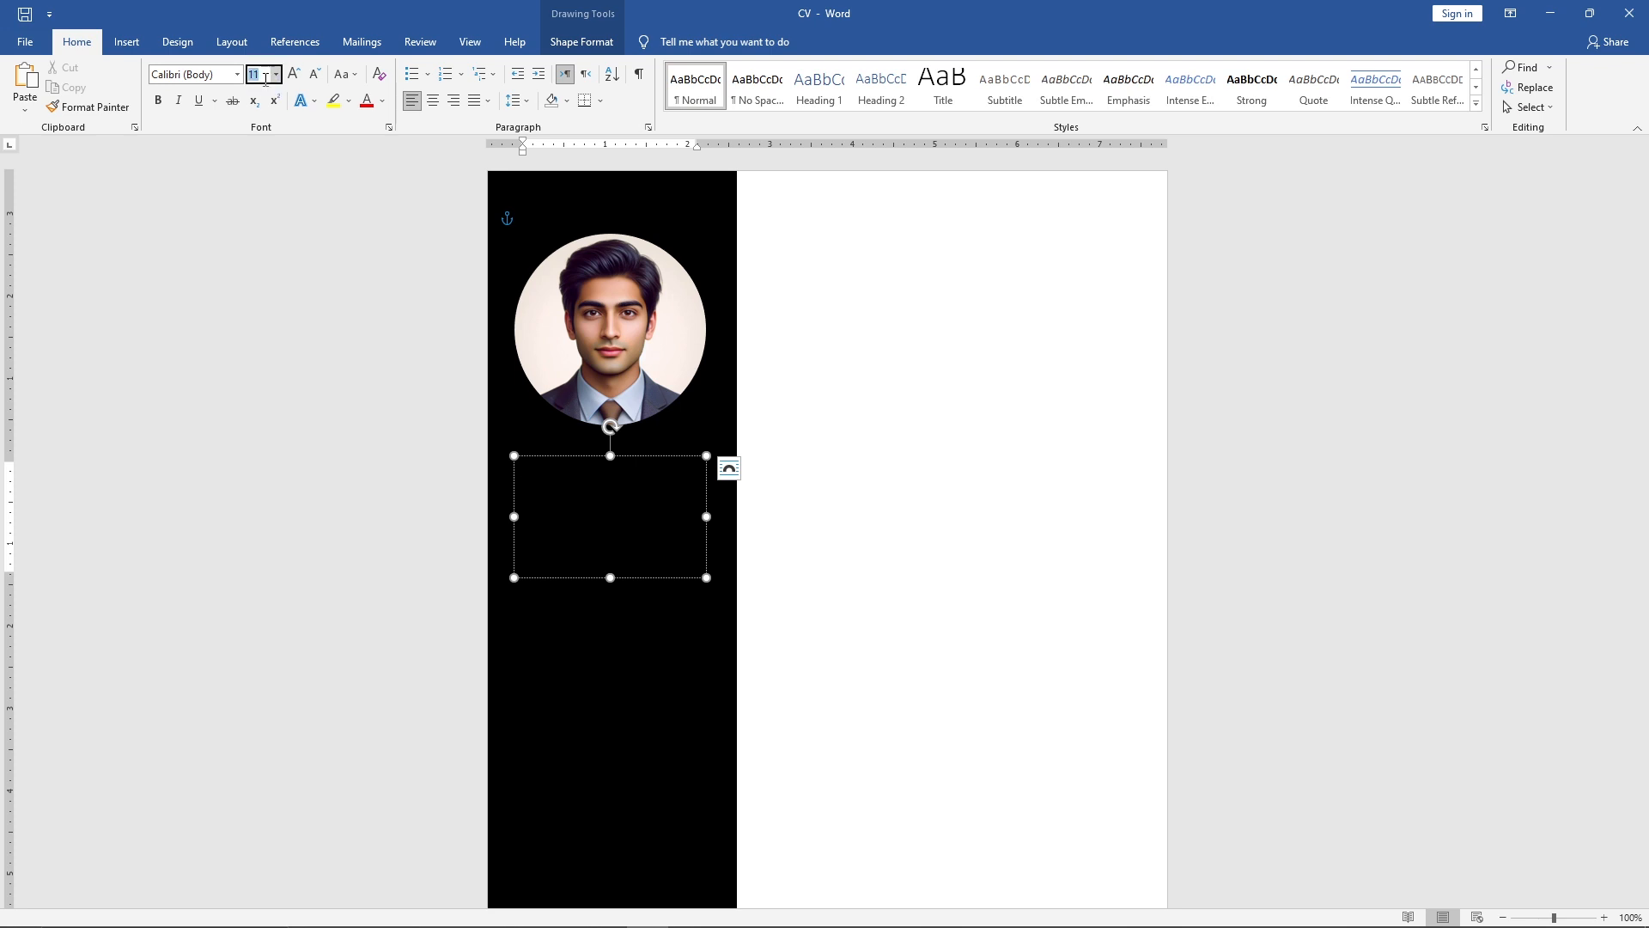
- Type the candidate's name in 24 pt bold white, with 'Web Developer' below
key("Return")
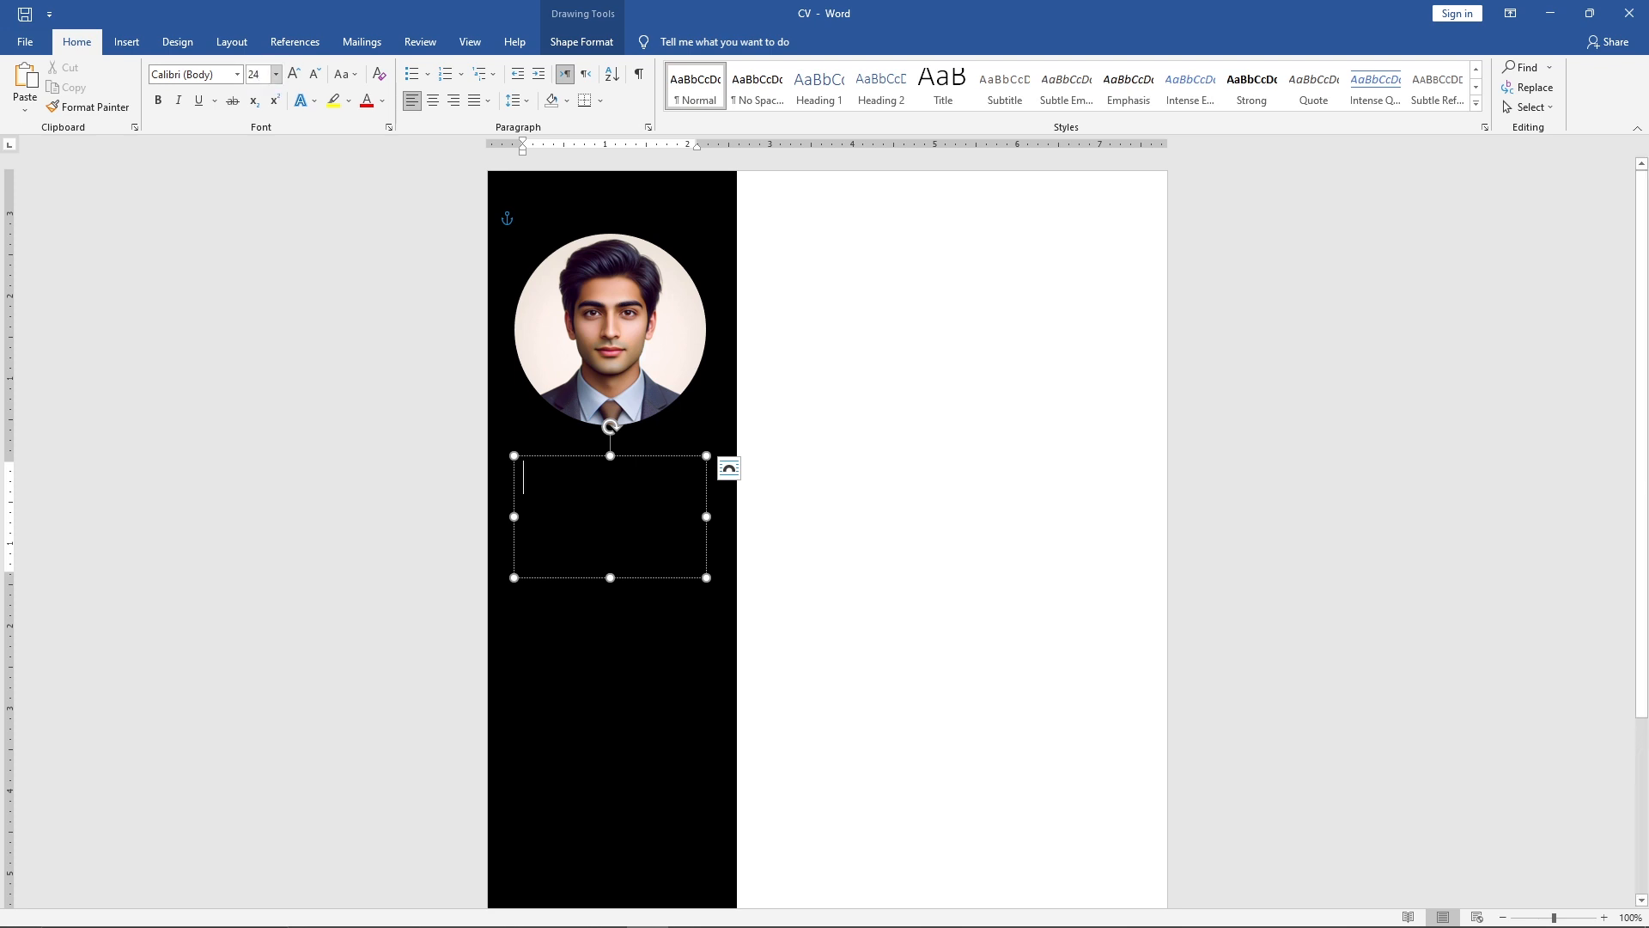
left_click(166, 100)
left_click(382, 101)
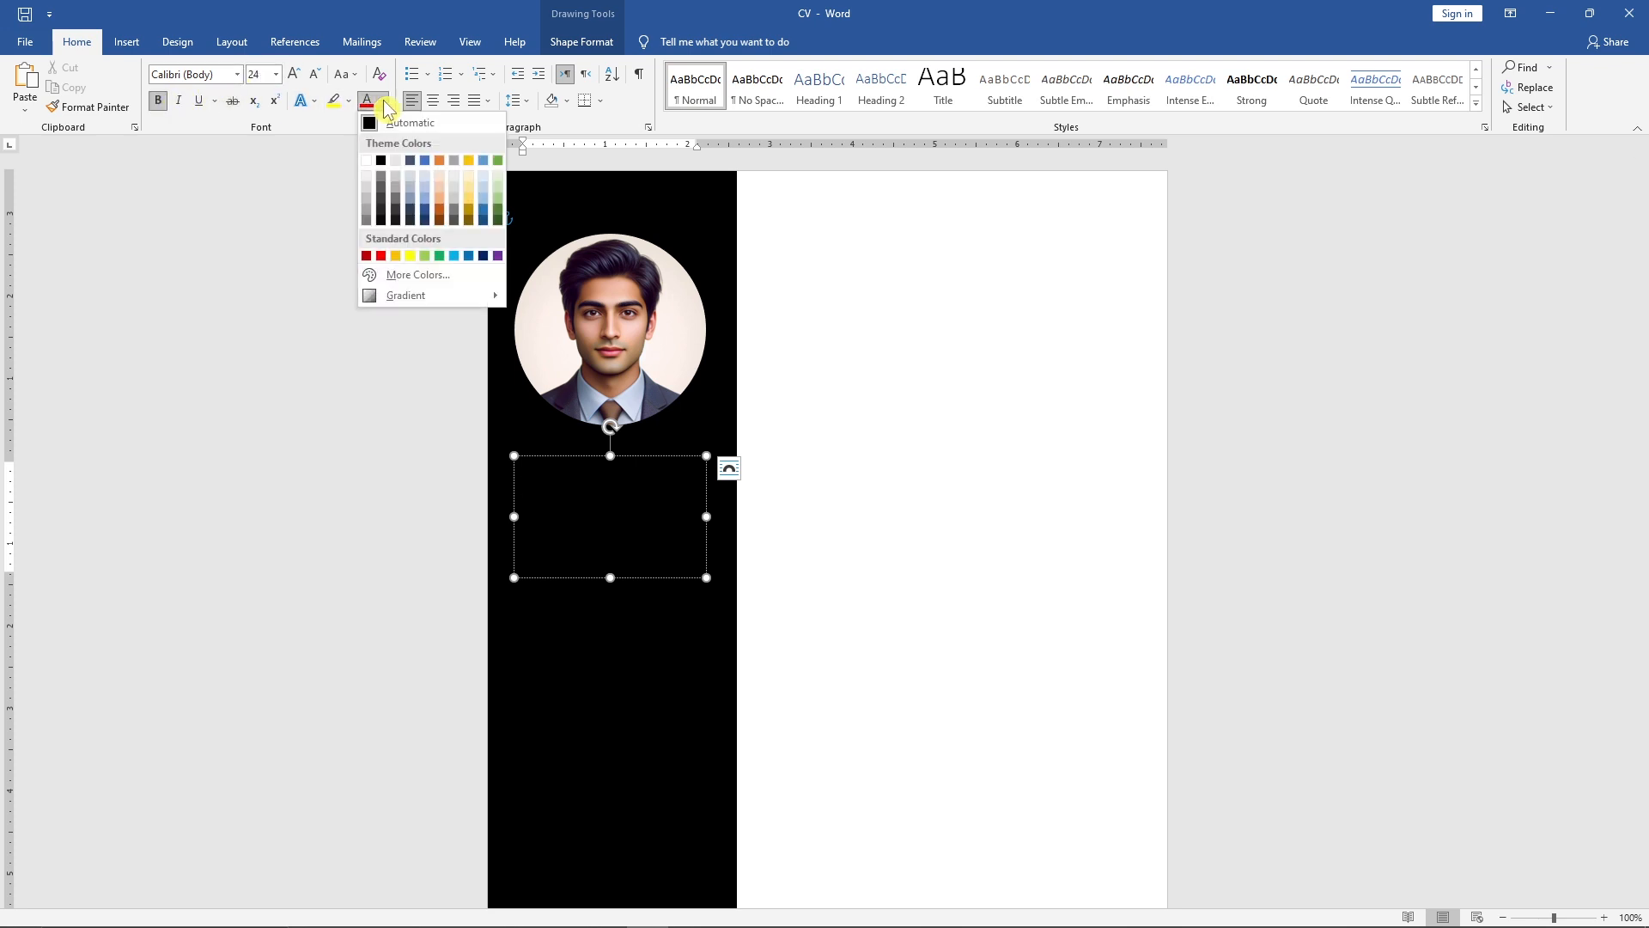
left_click(370, 159)
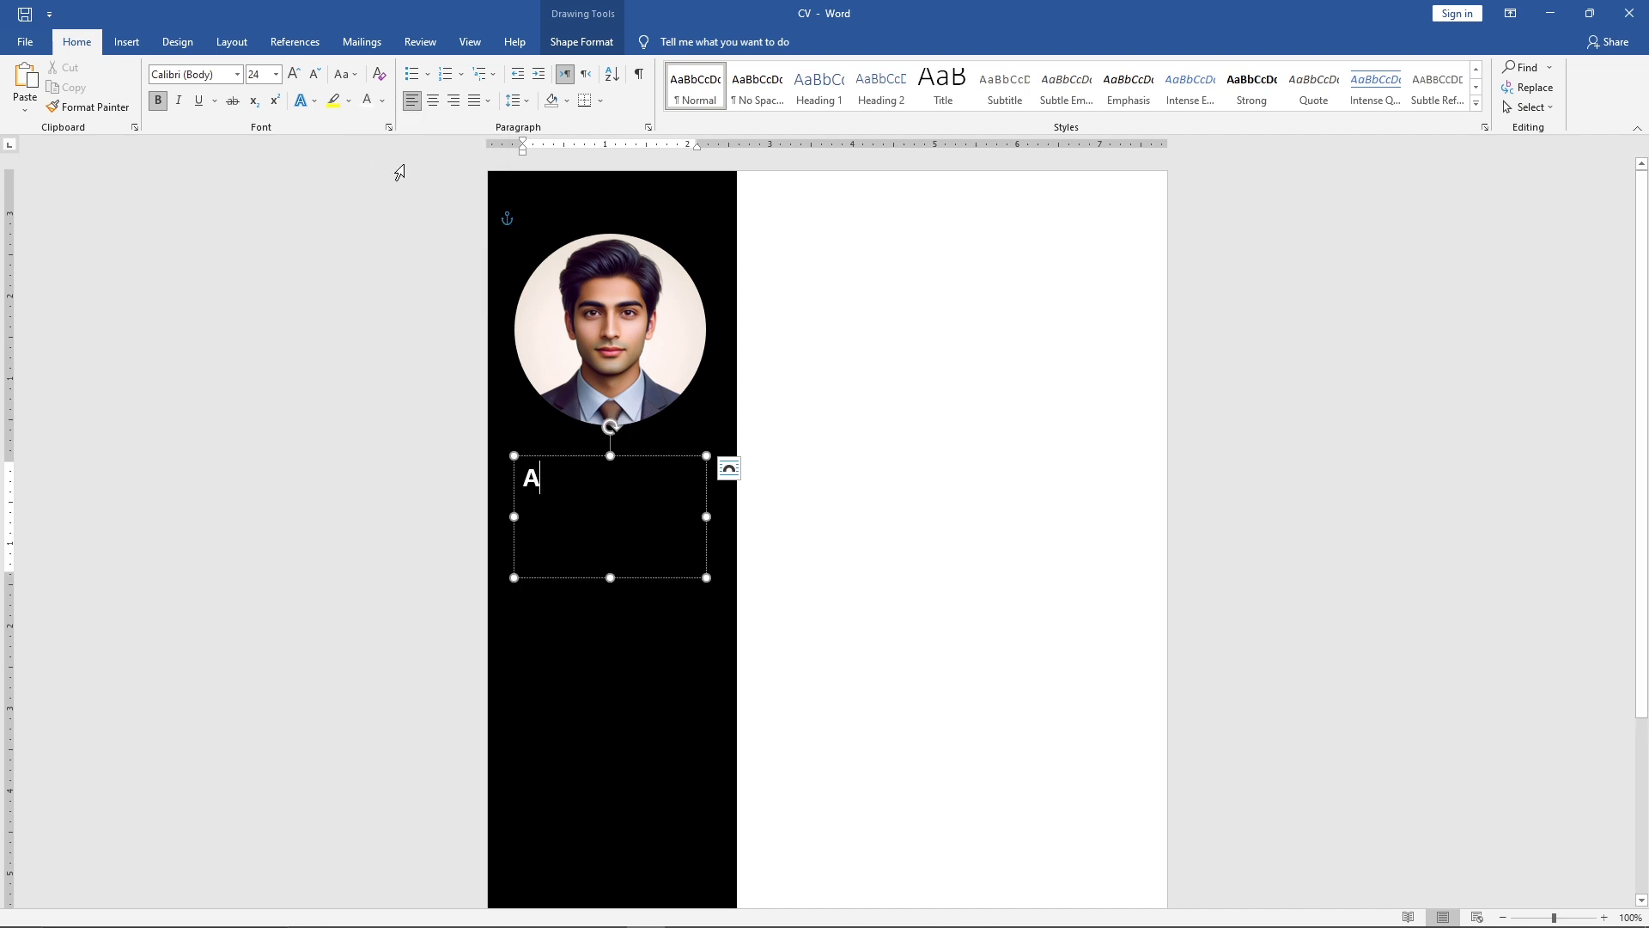
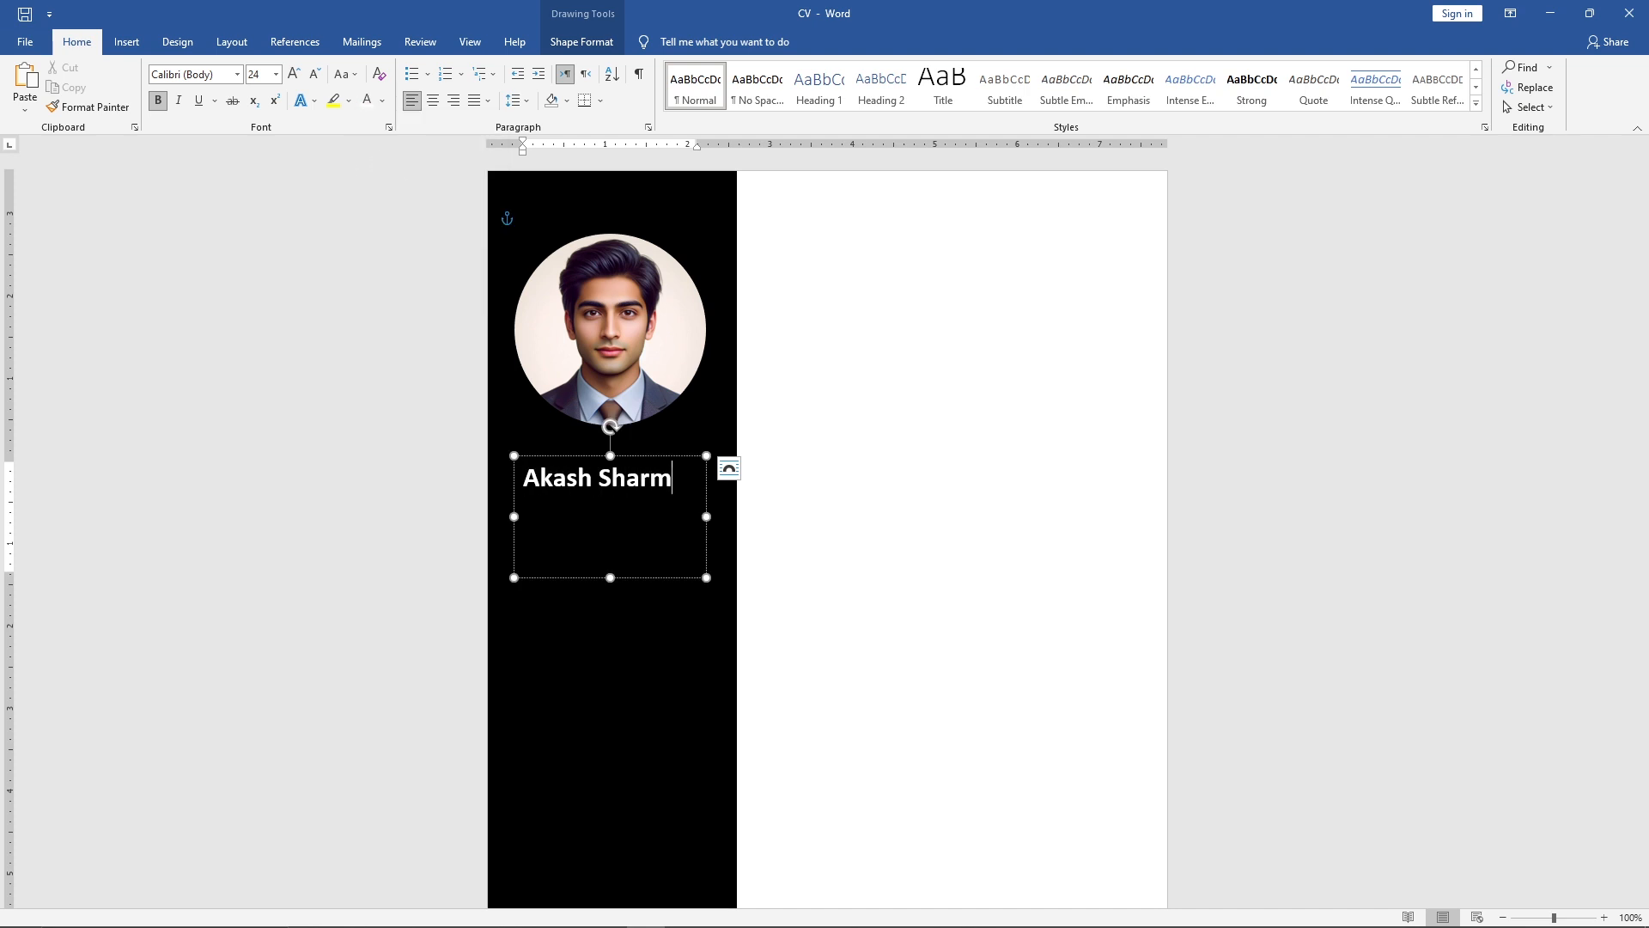
key("Return")
type("Web Develop")
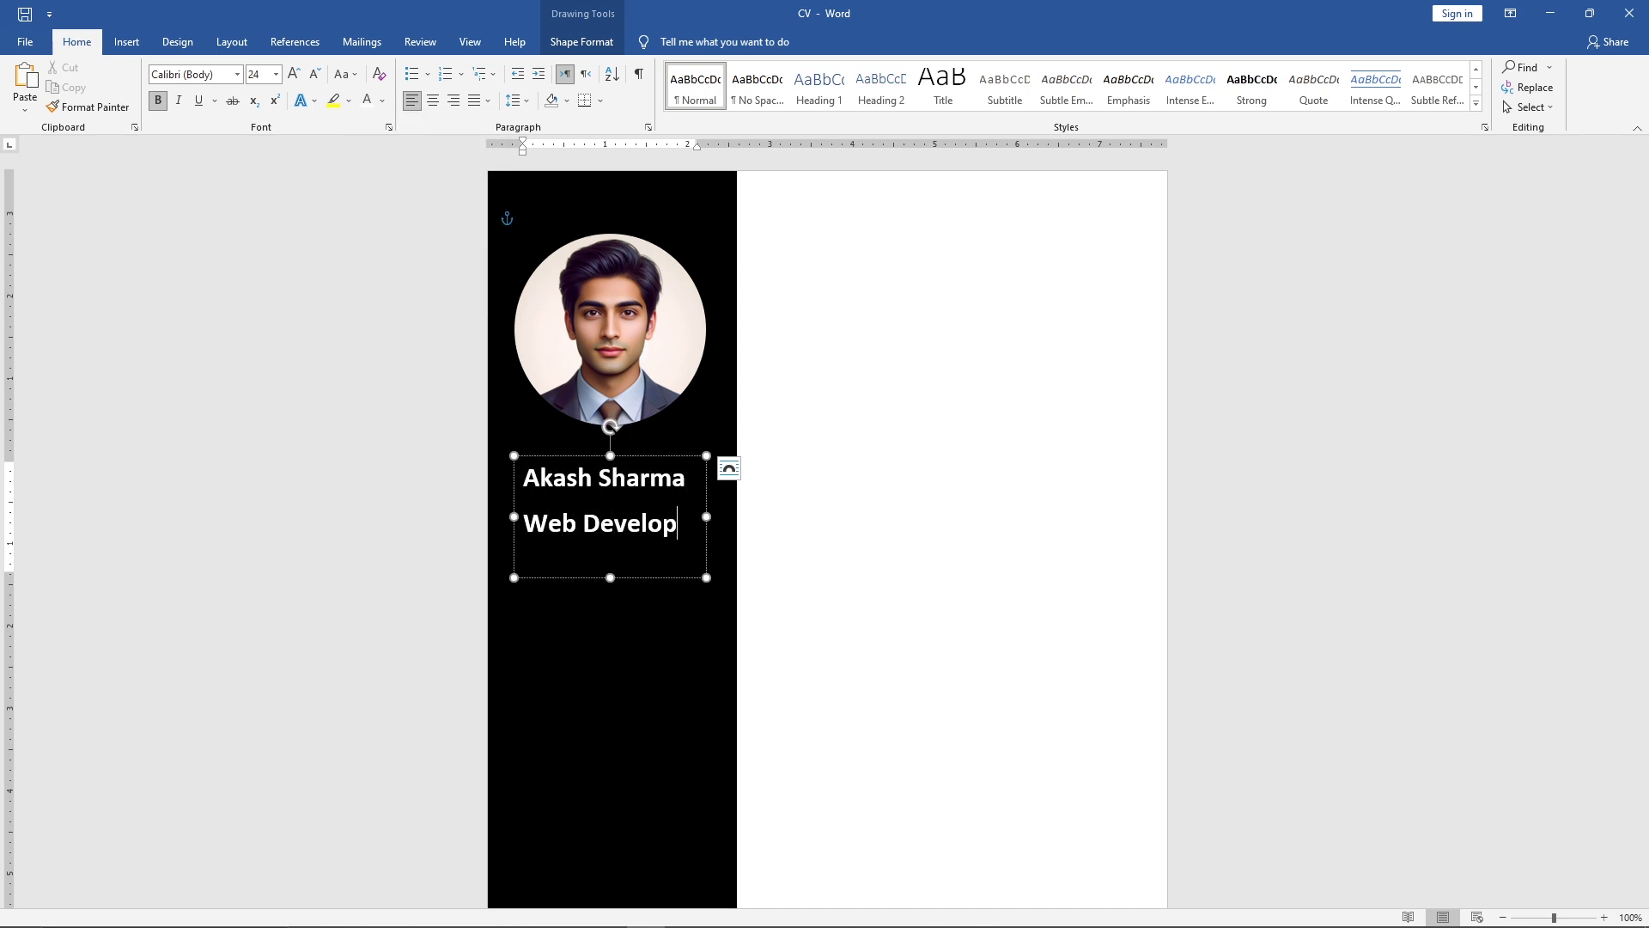
type("er")
- Make the 'Web Developer' line 16 pt and not bold
left_click_drag(646, 556, 520, 519)
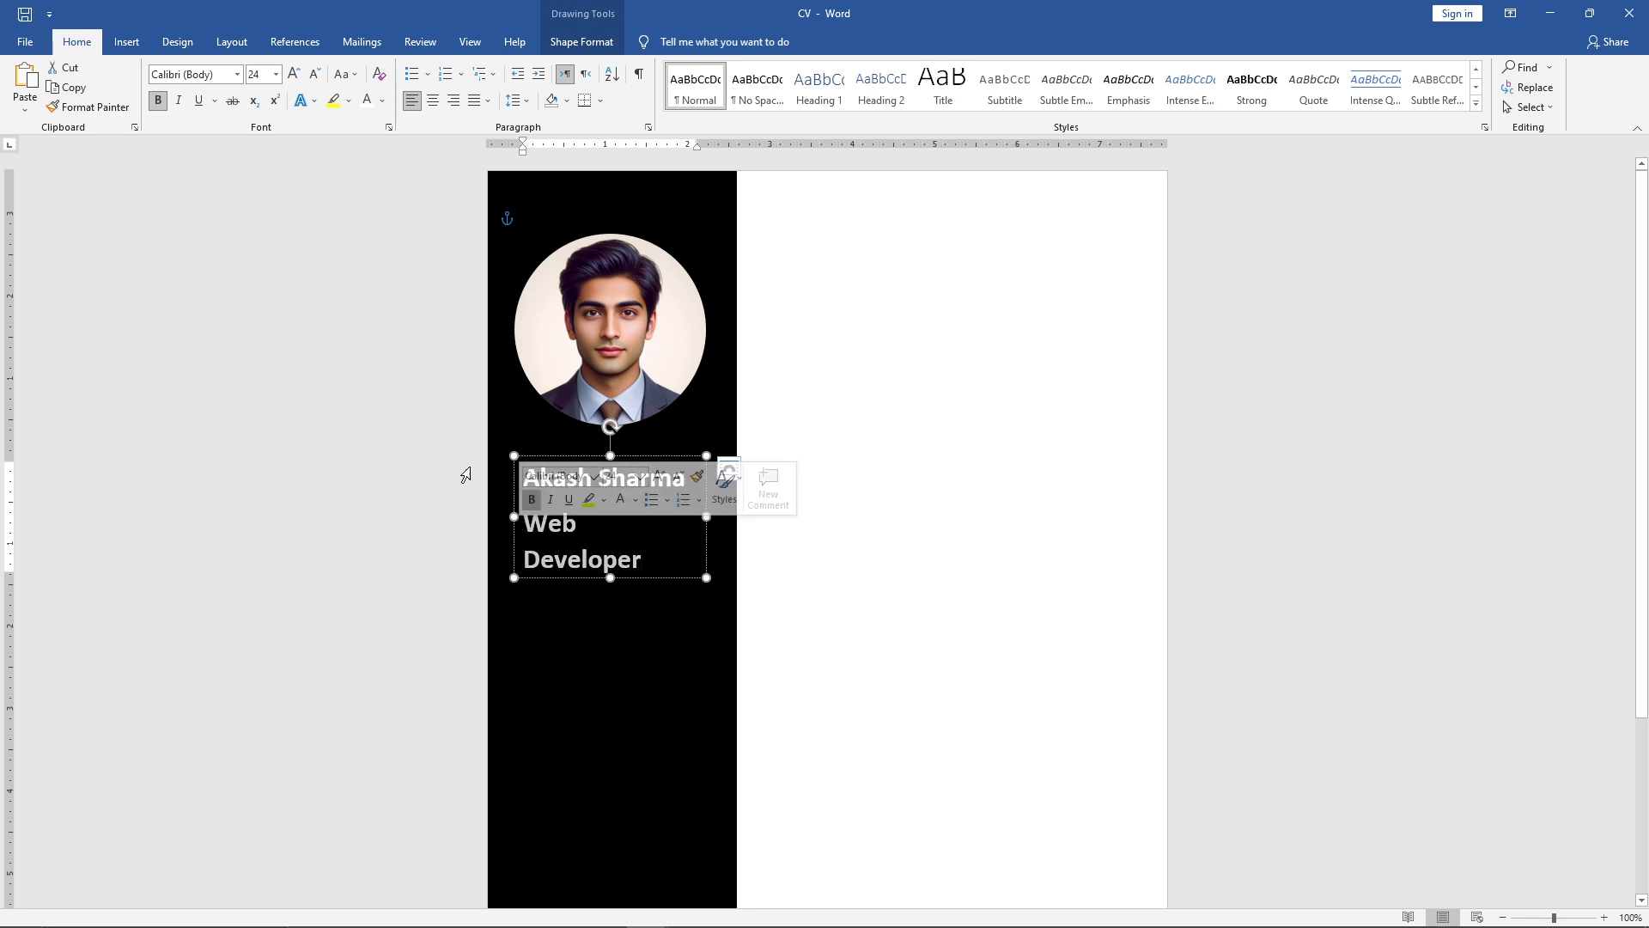
left_click(260, 74)
type("16")
key("Return")
left_click(158, 100)
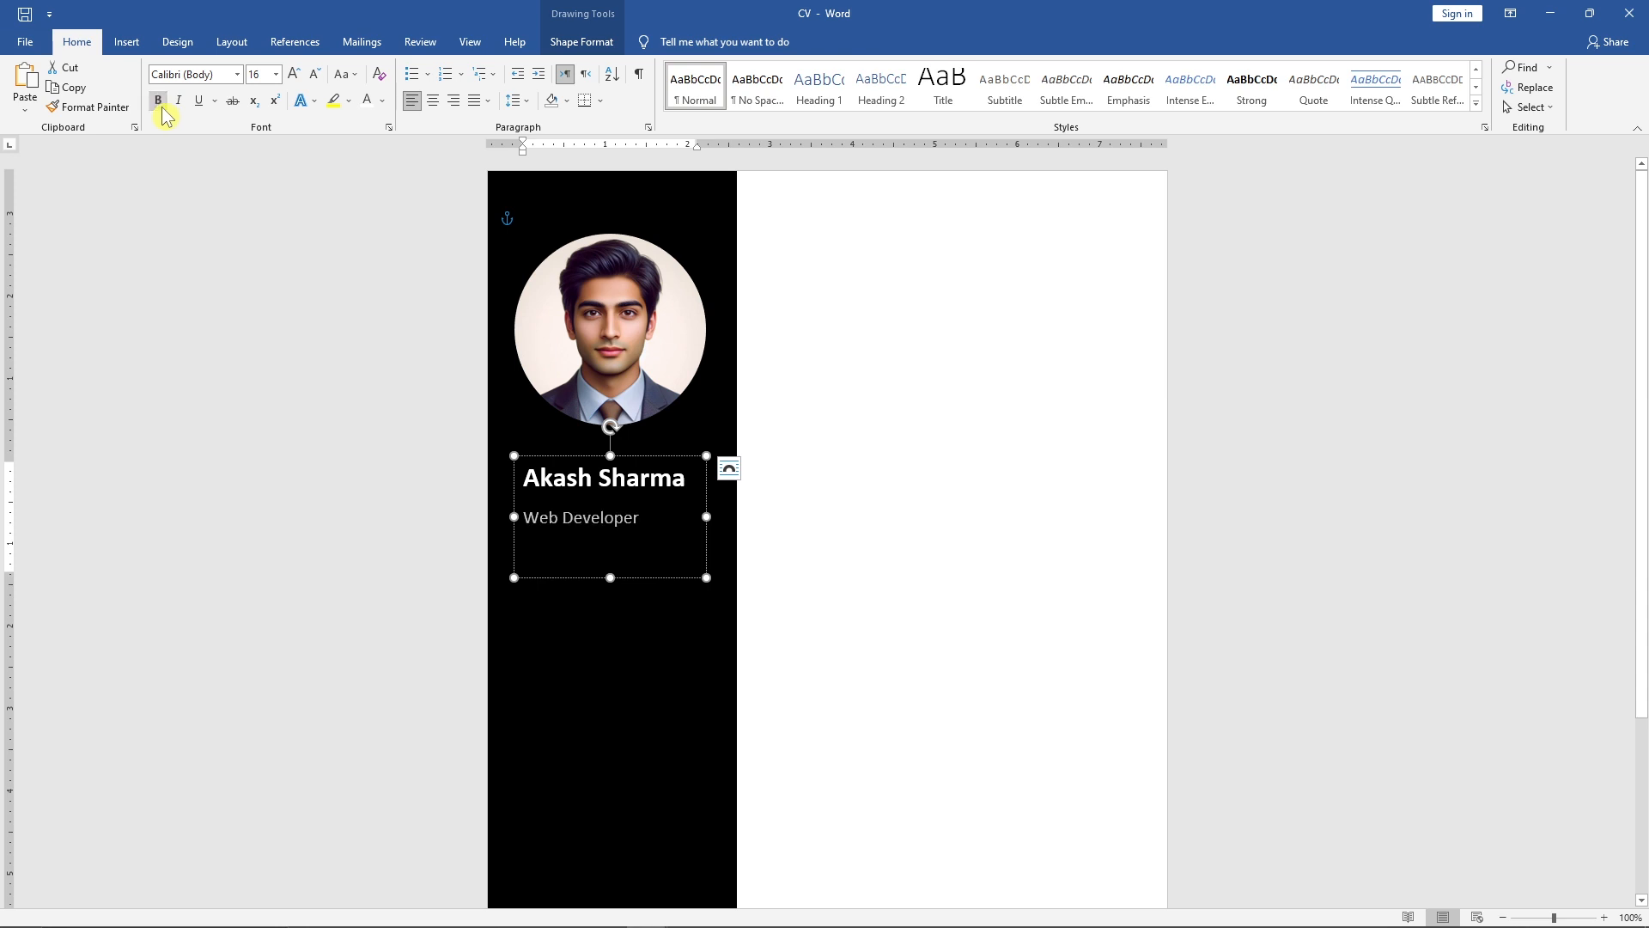
left_click(649, 526)
- Centre both lines, remove paragraph space after, and shrink the box to fit
left_click_drag(686, 478, 525, 479)
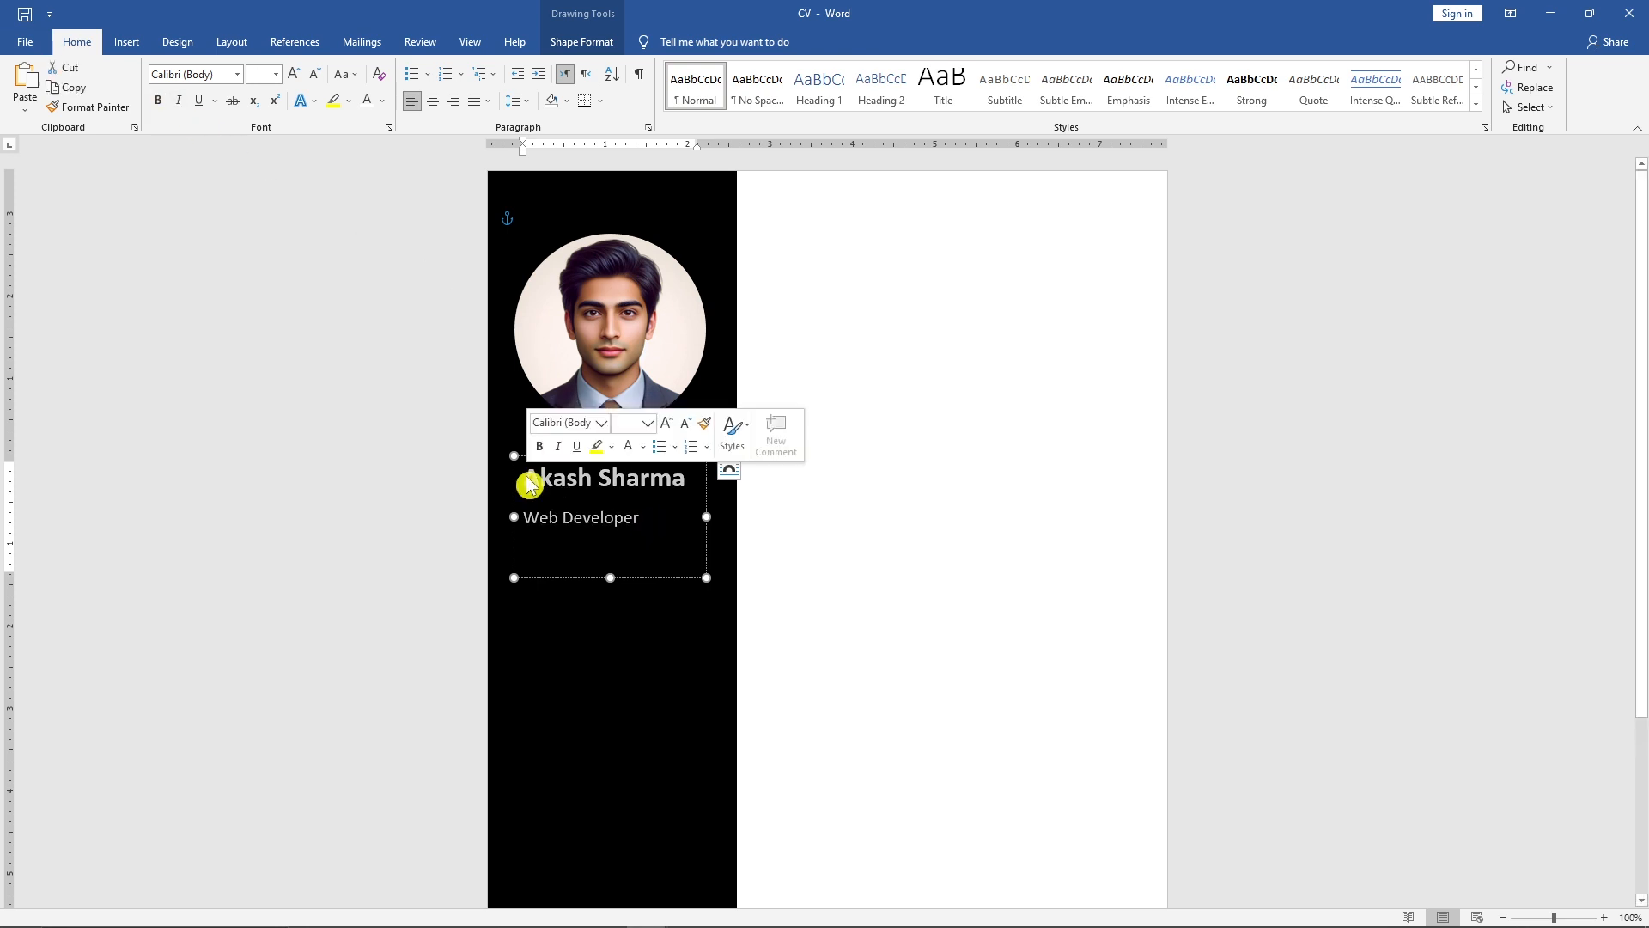
left_click(433, 101)
left_click(513, 101)
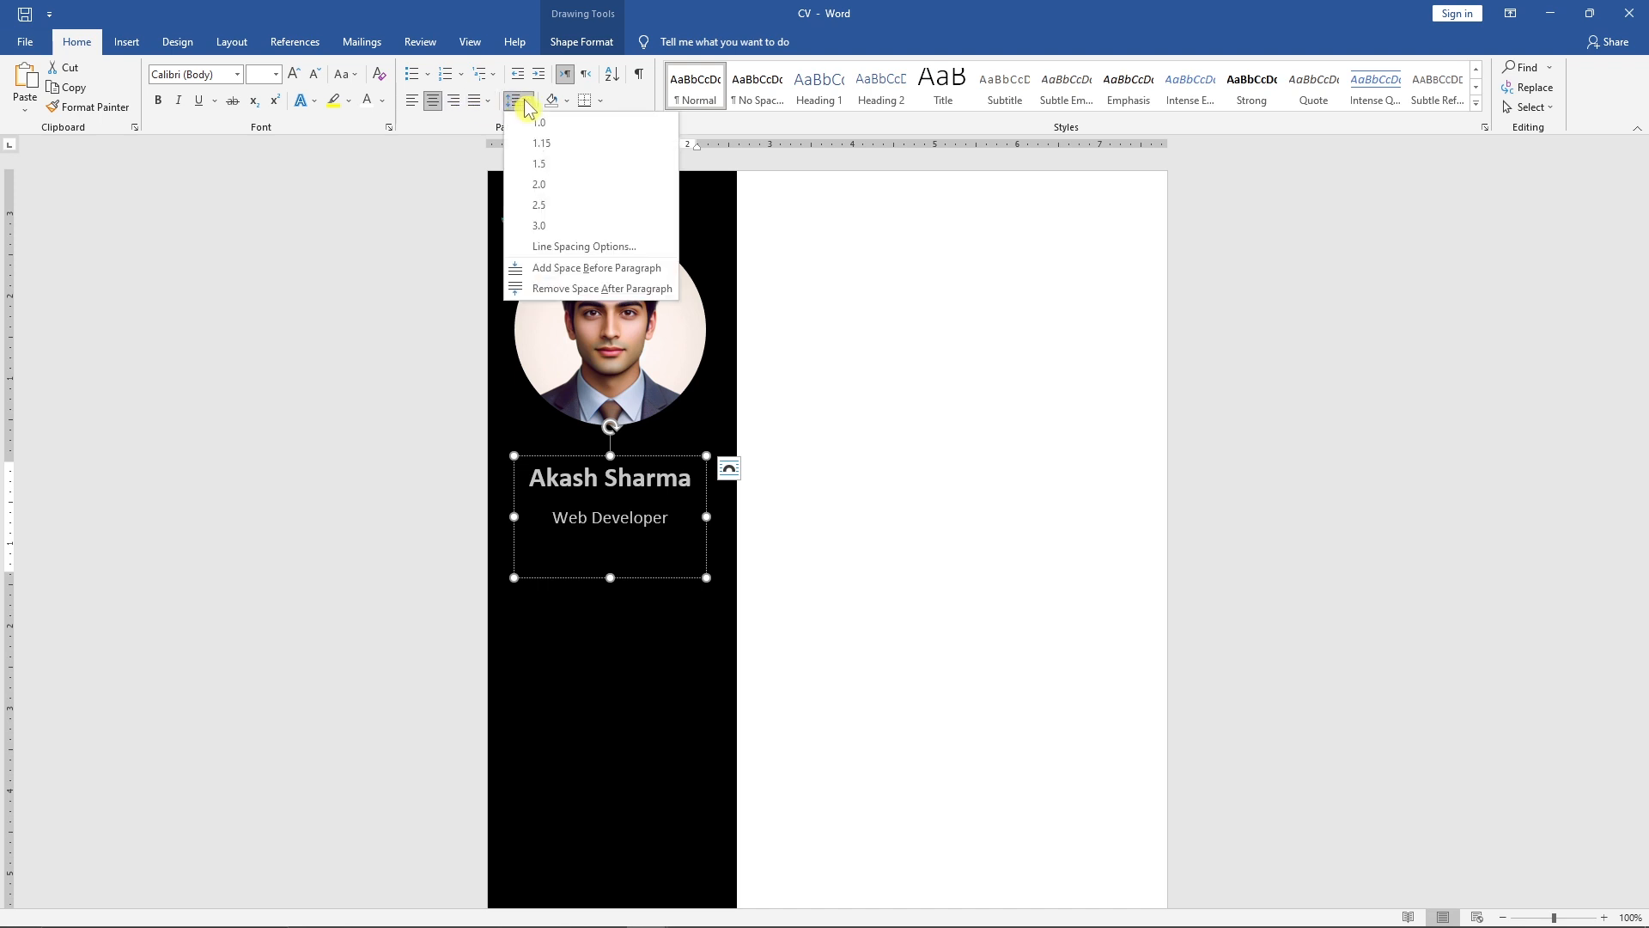
left_click(594, 298)
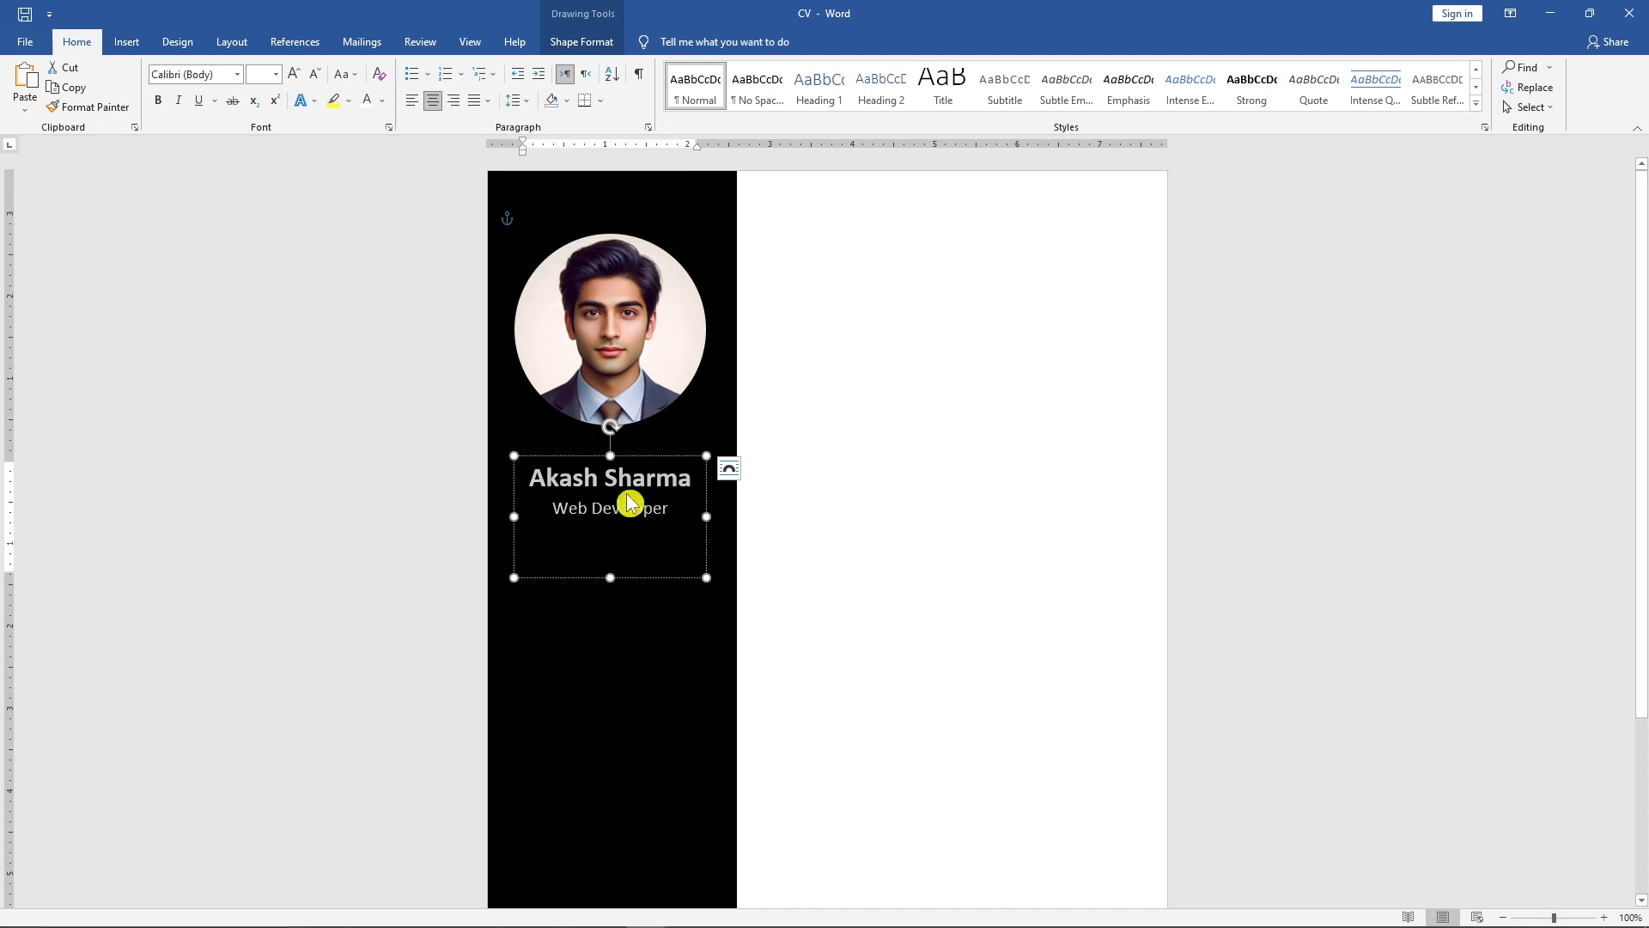
left_click_drag(629, 570, 521, 563)
- Type a left-aligned 16 pt 'CONTACT' heading in the copied box
type("CONTACT")
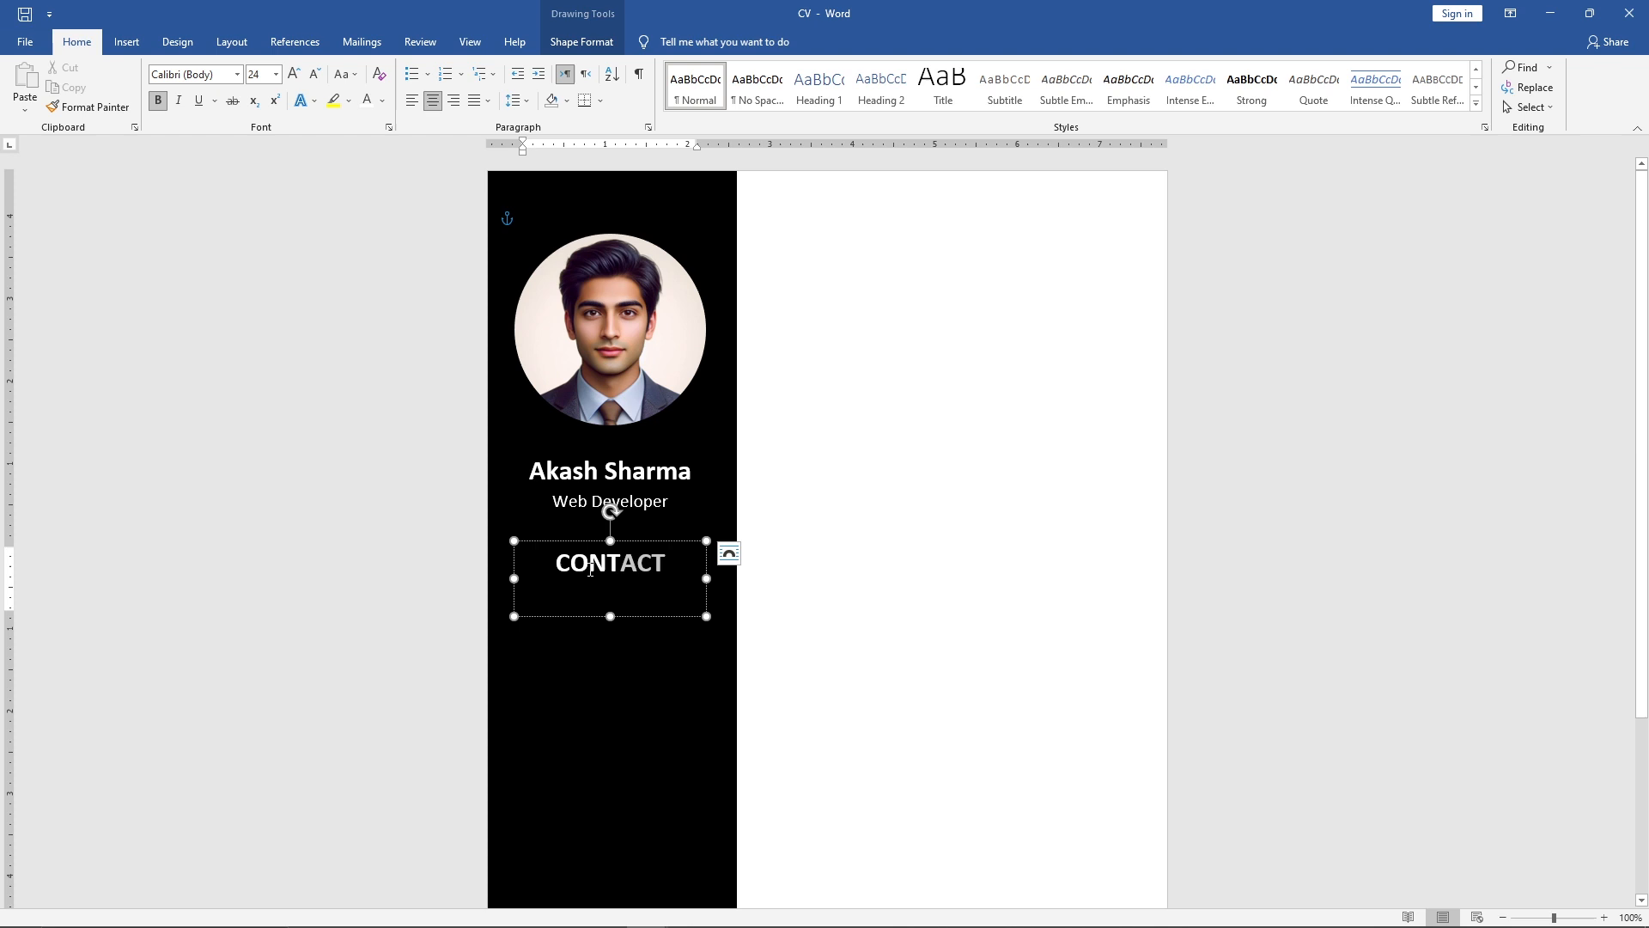
left_click_drag(590, 569, 553, 570)
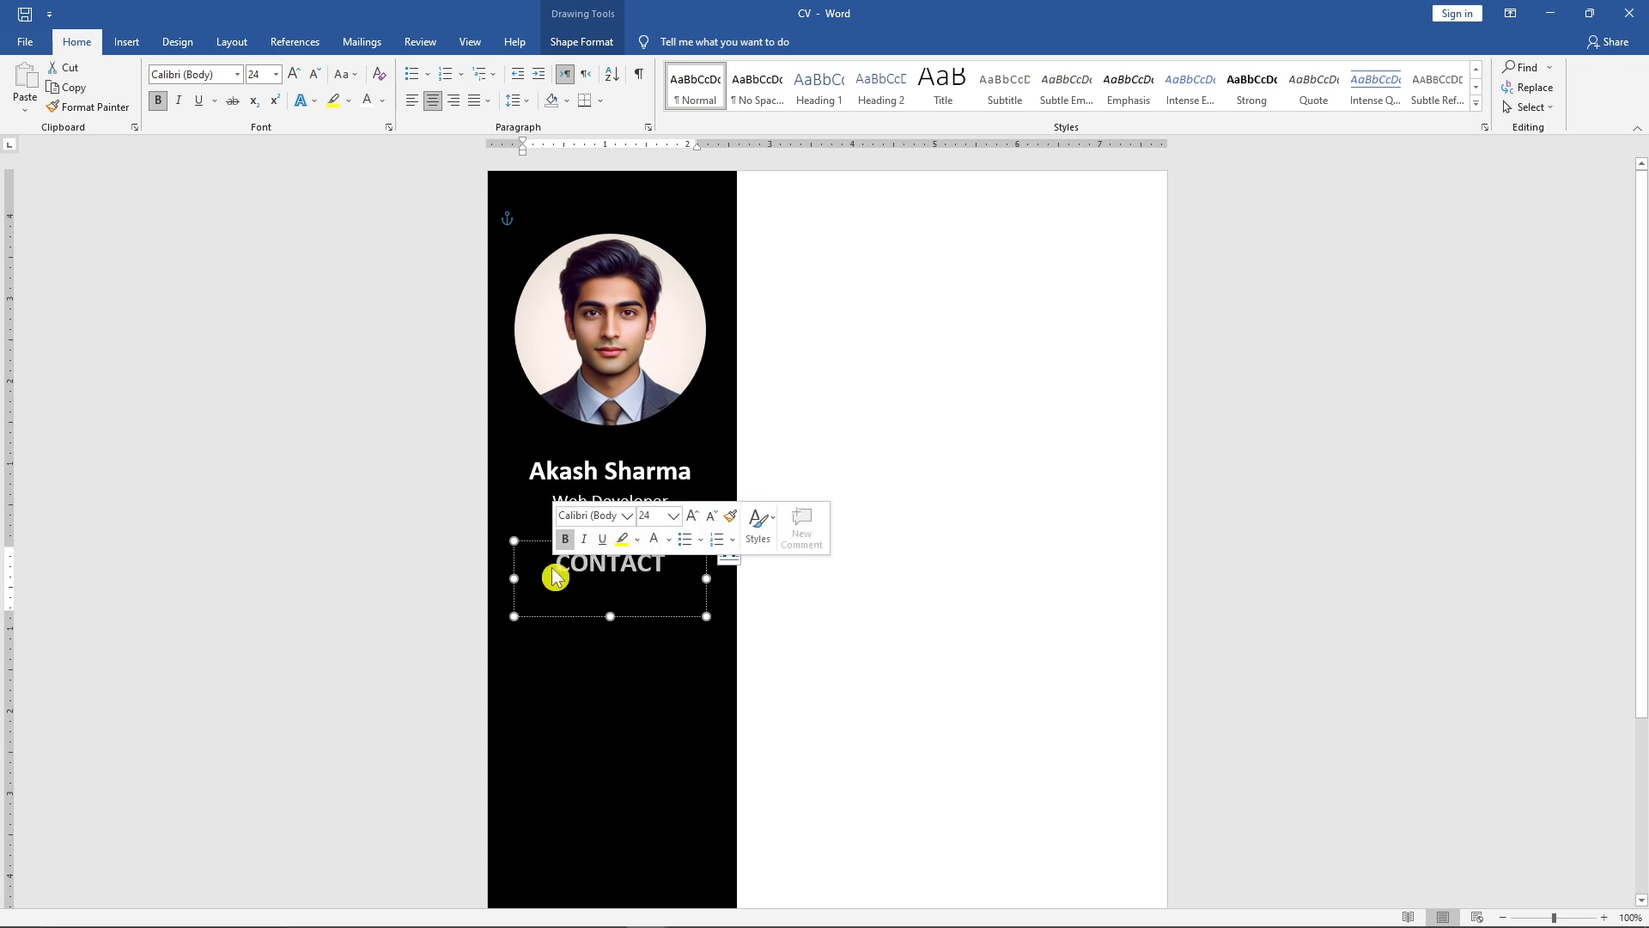
left_click(651, 514)
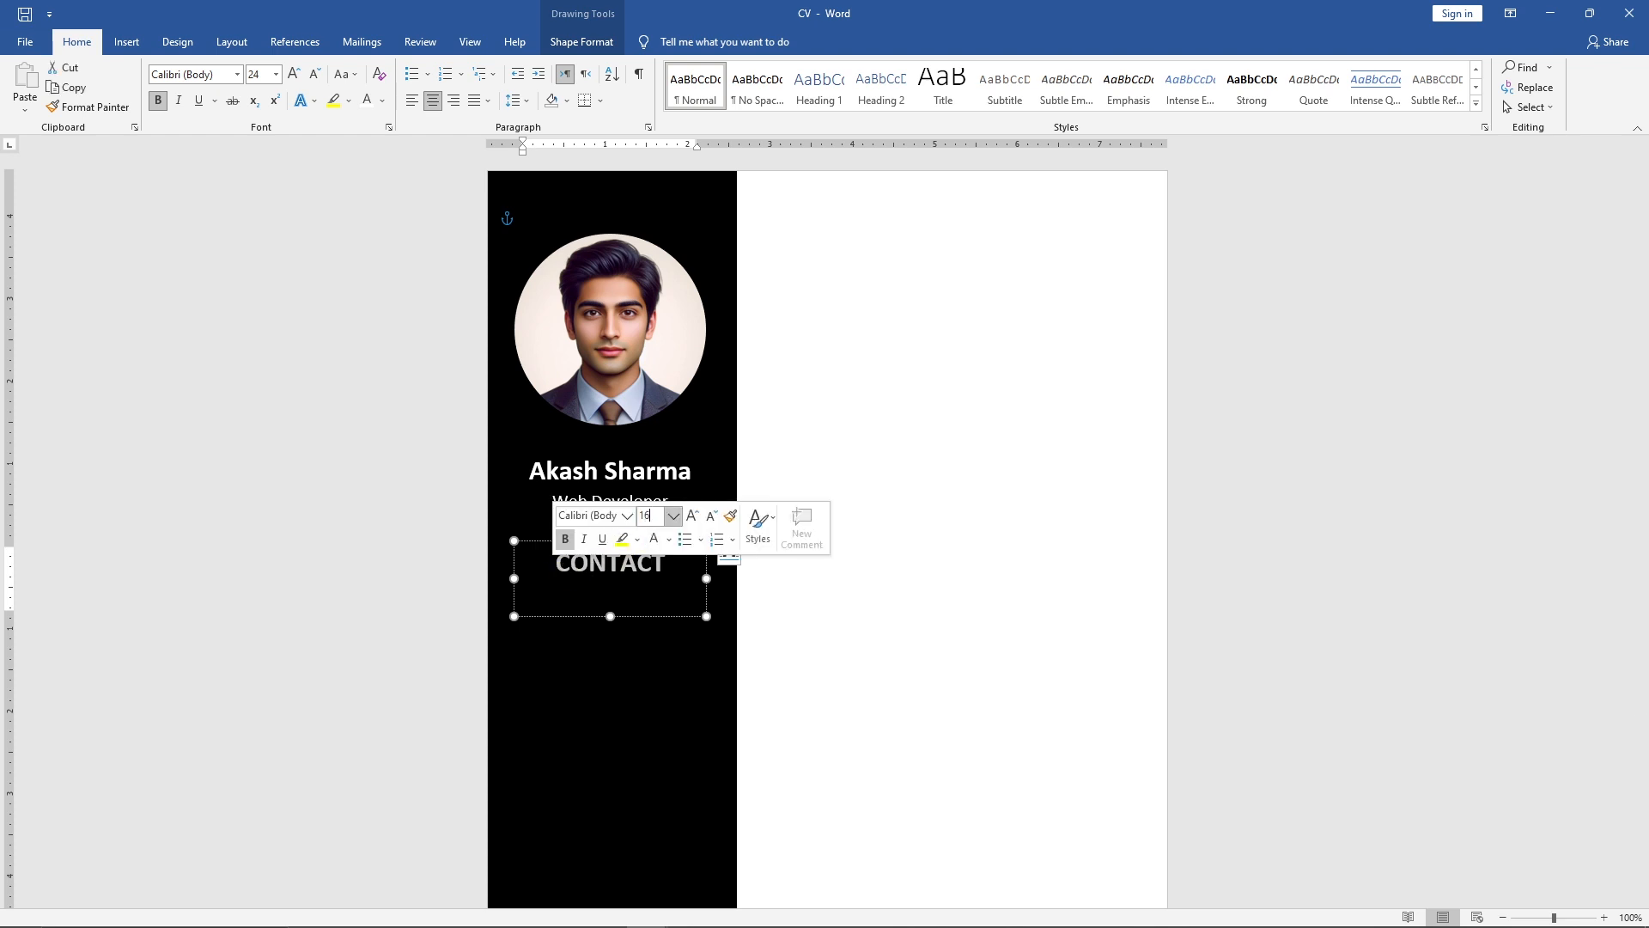
type("16")
key("Return")
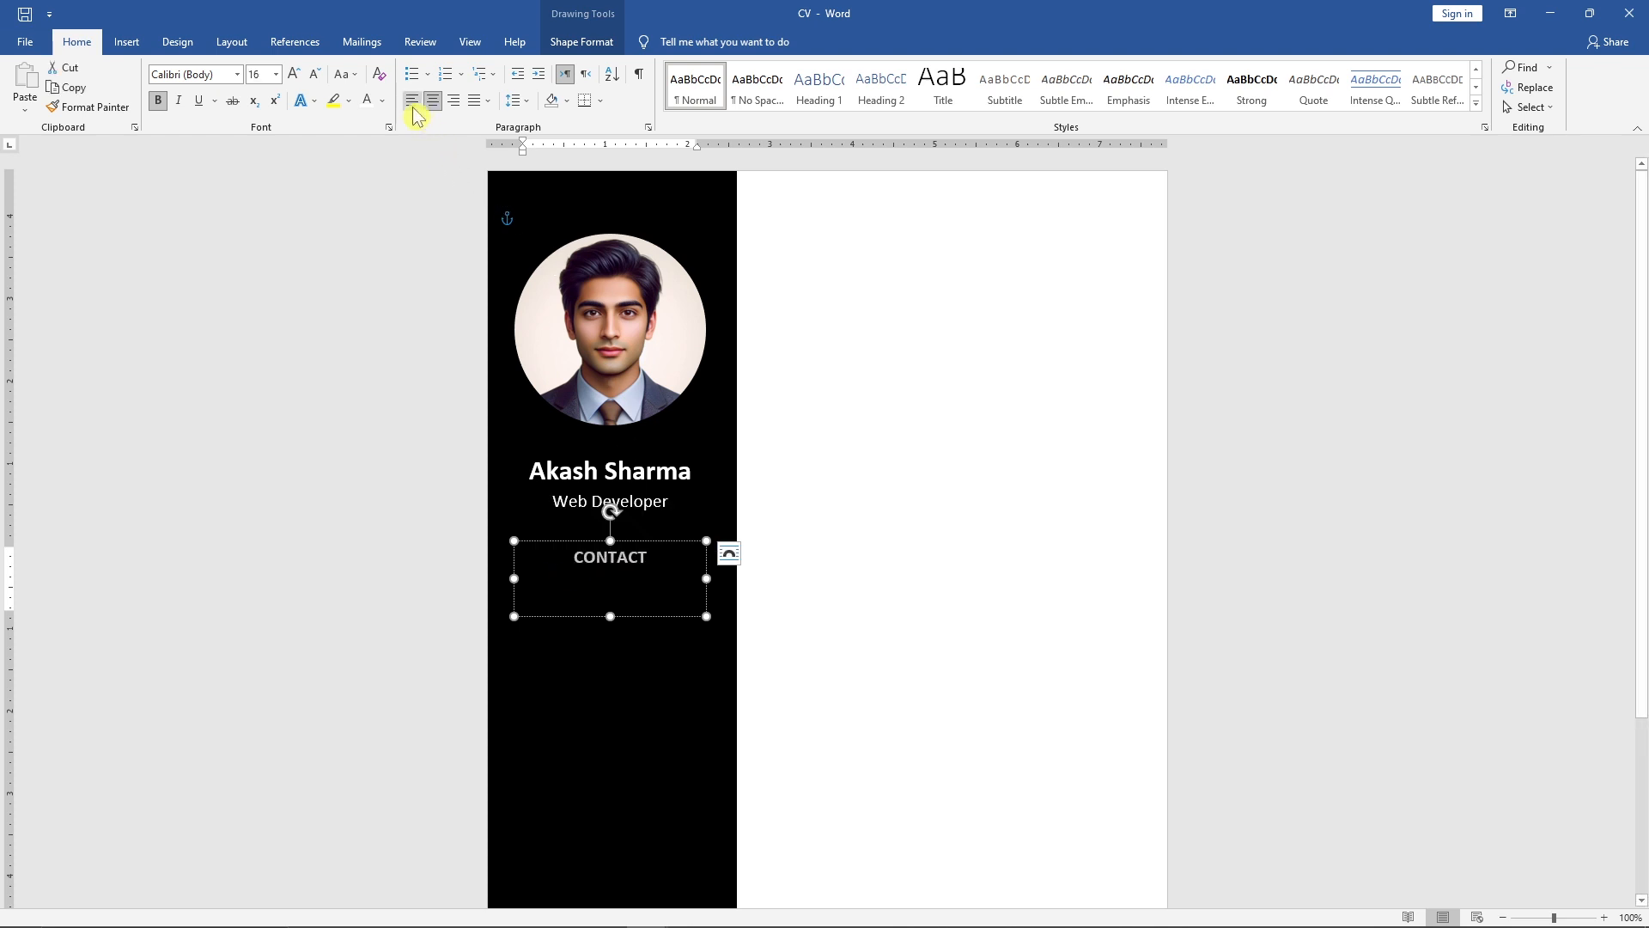
left_click(413, 100)
- Set the next line to 12 pt, enlarge the box, and add a bold 'Email' label
left_click(613, 568)
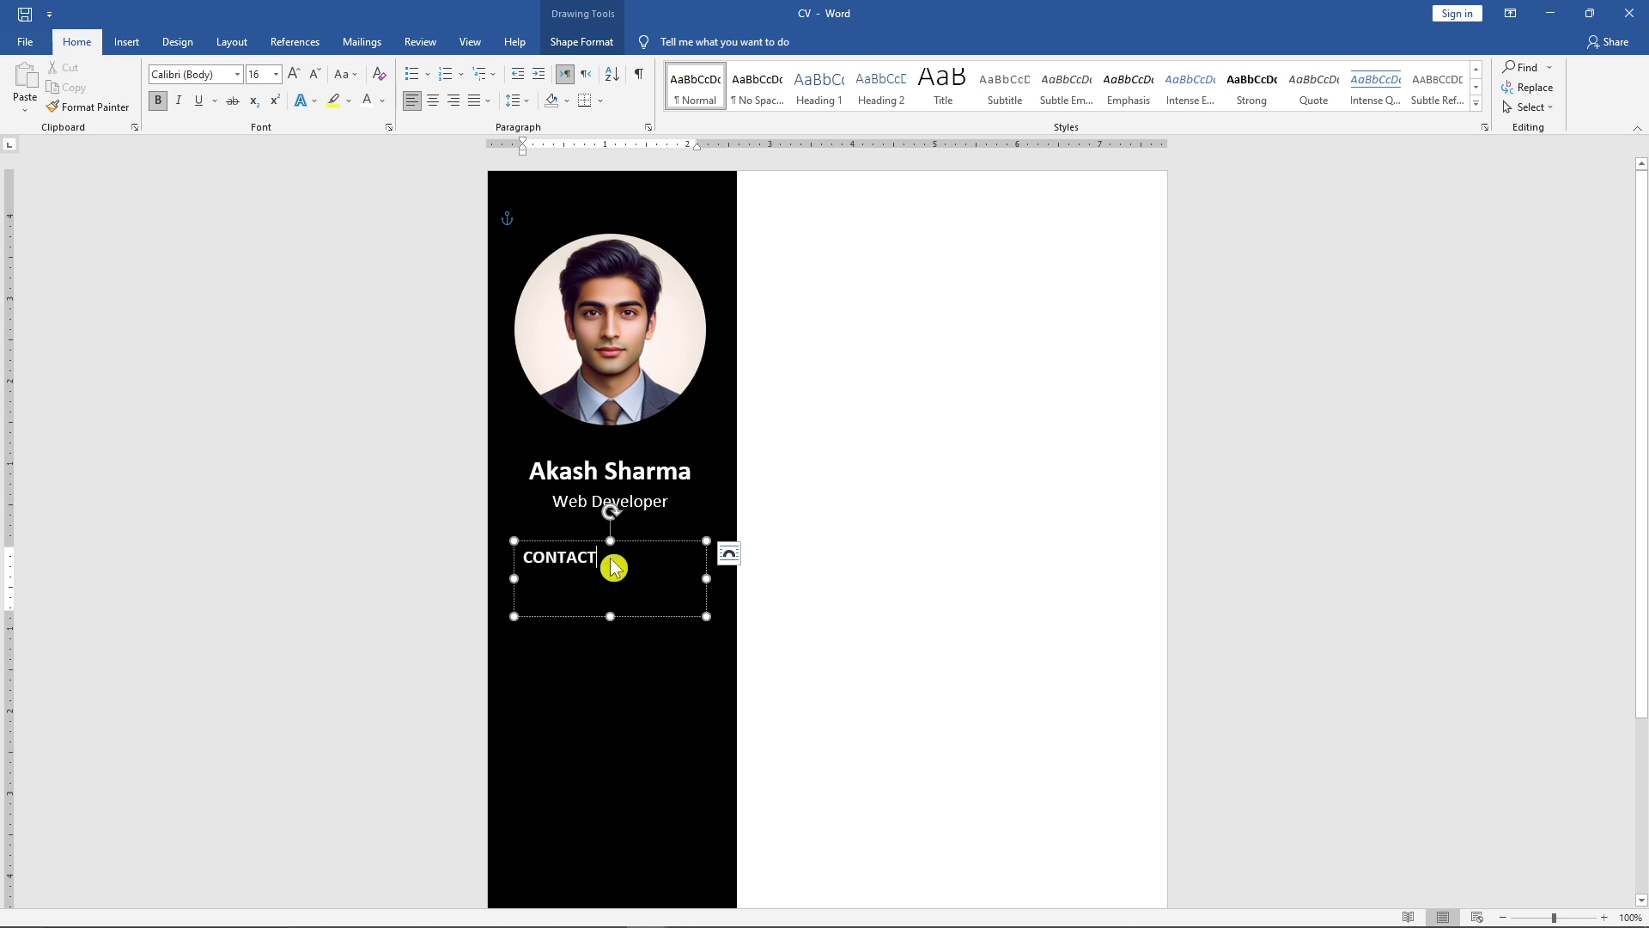
left_click(262, 74)
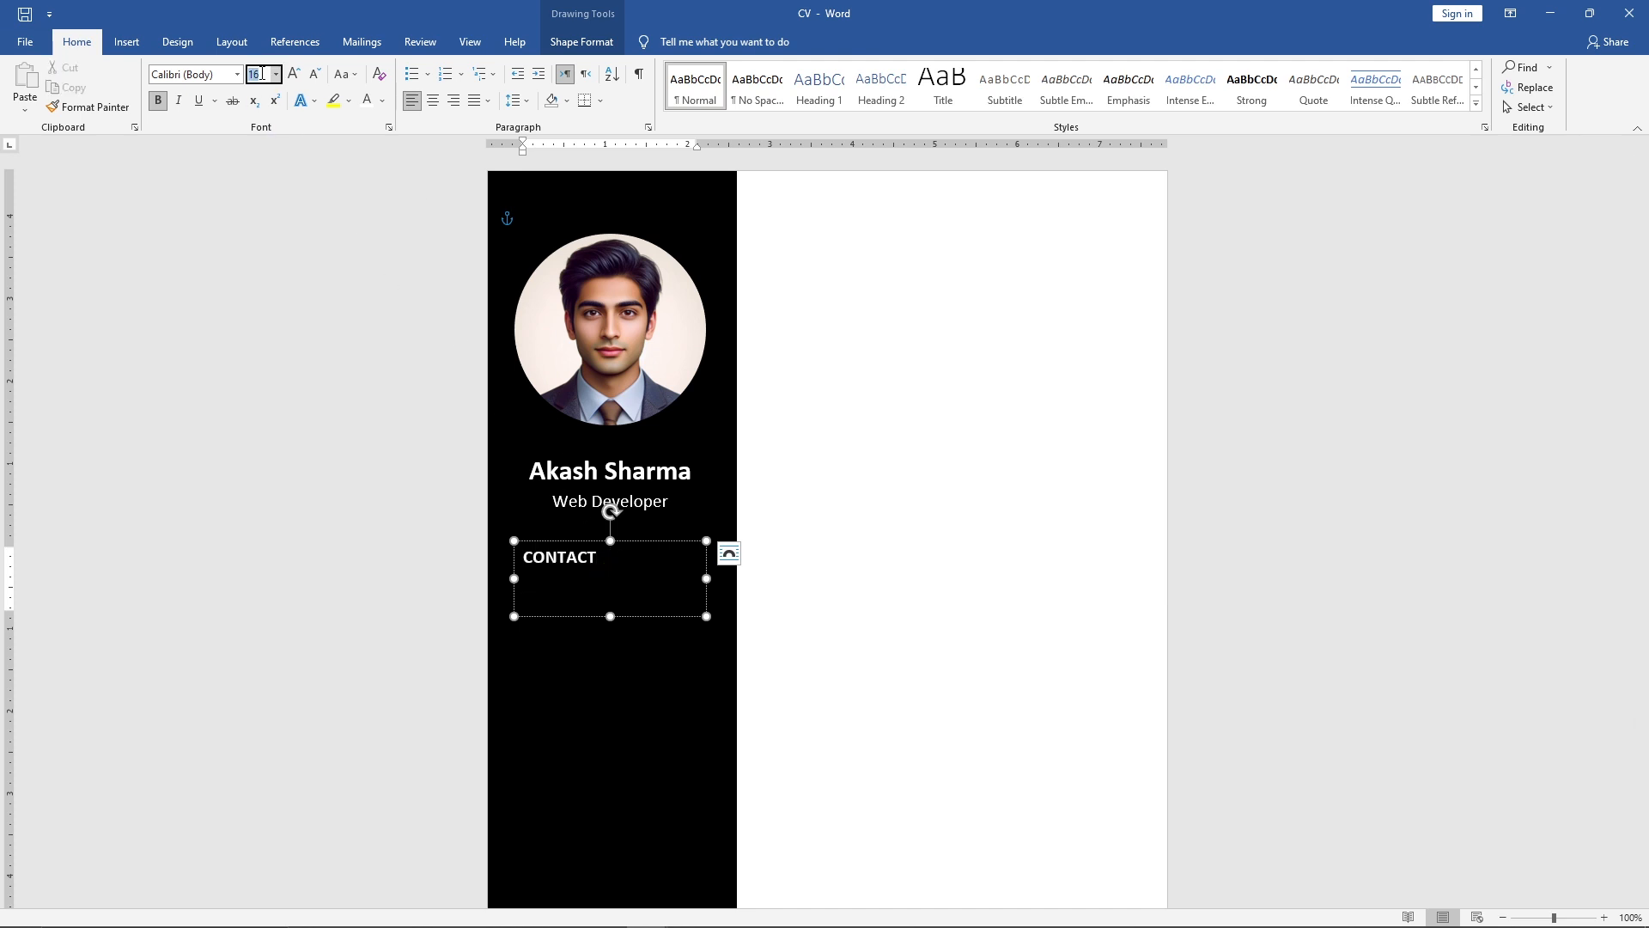
key("Return")
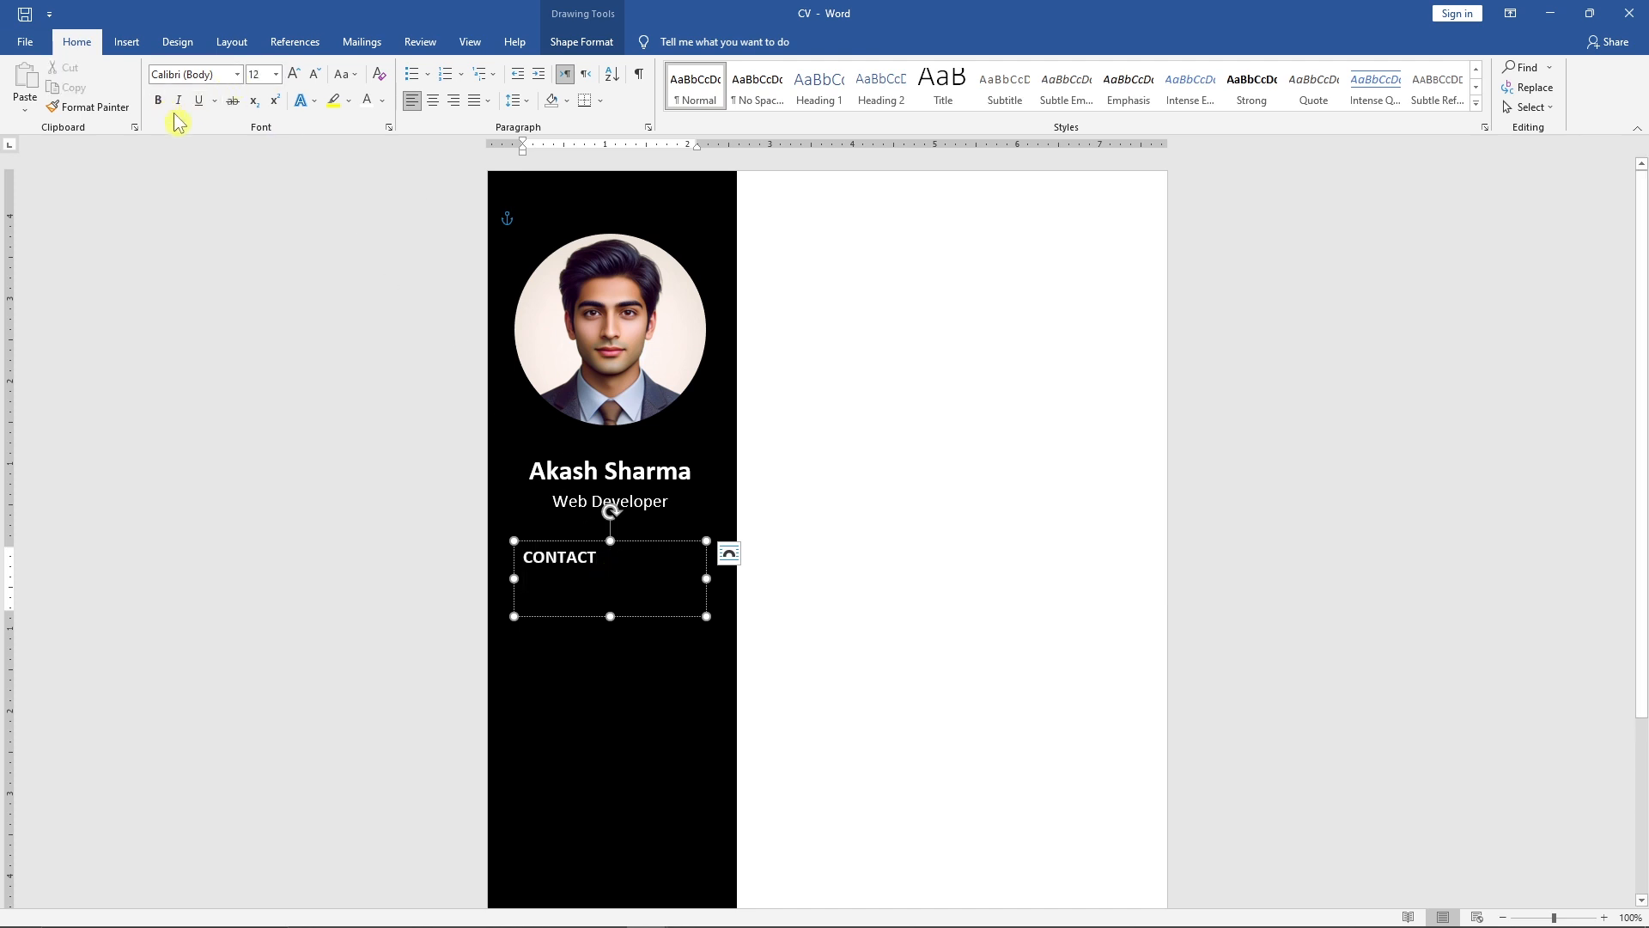
left_click_drag(609, 616, 611, 698)
left_click(562, 570)
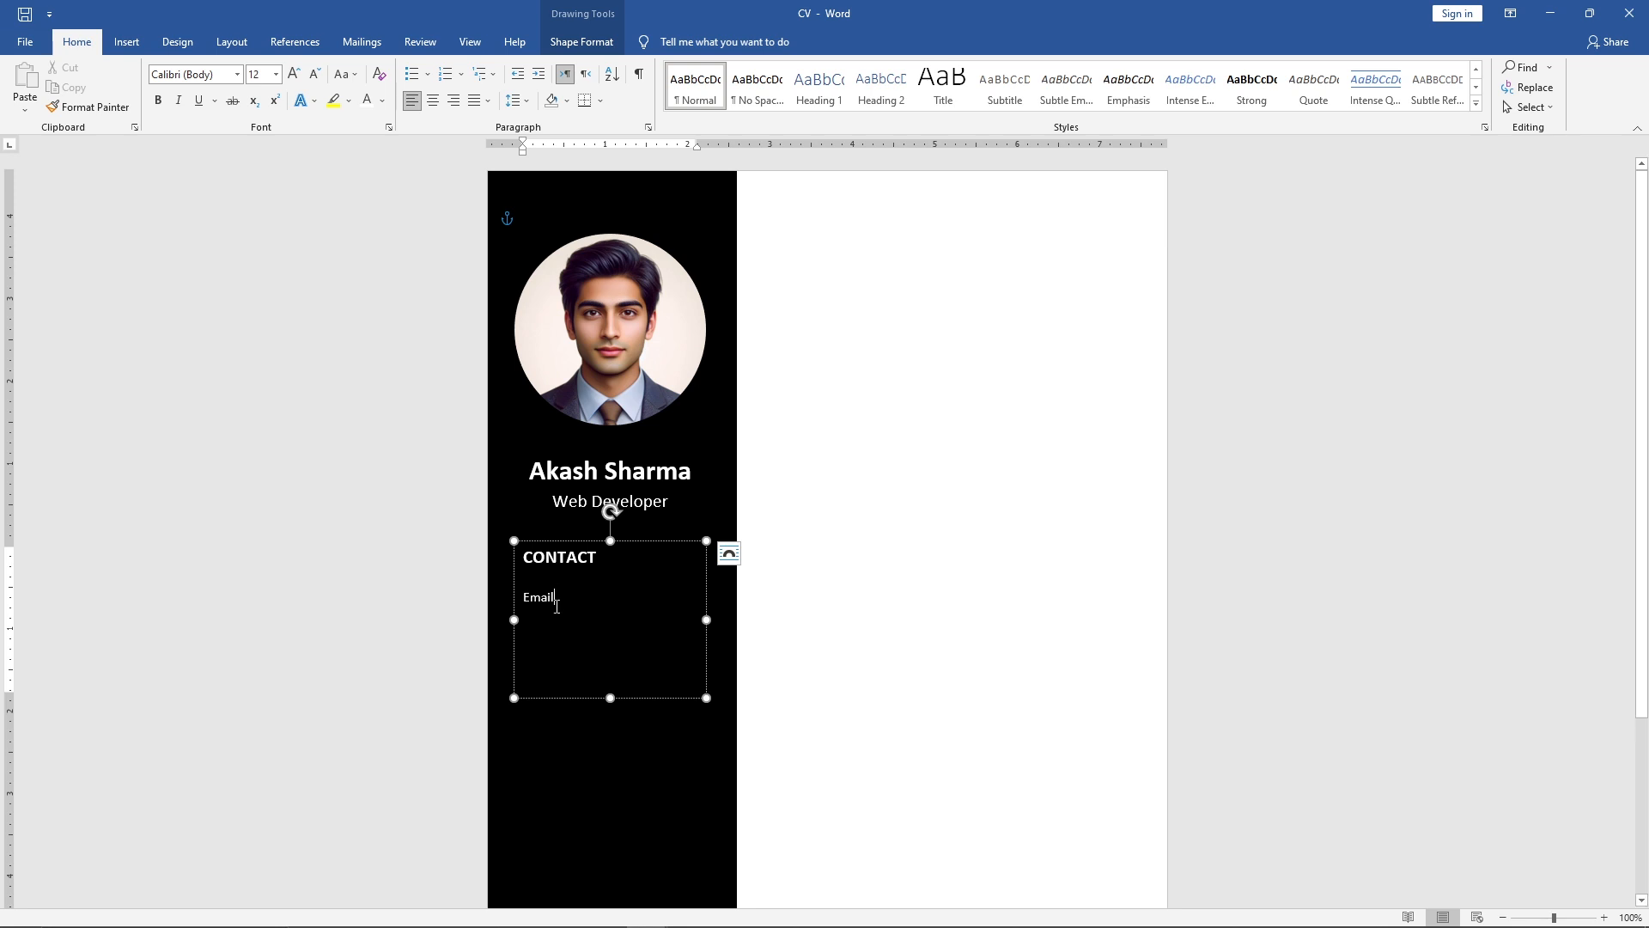
double_click(522, 600)
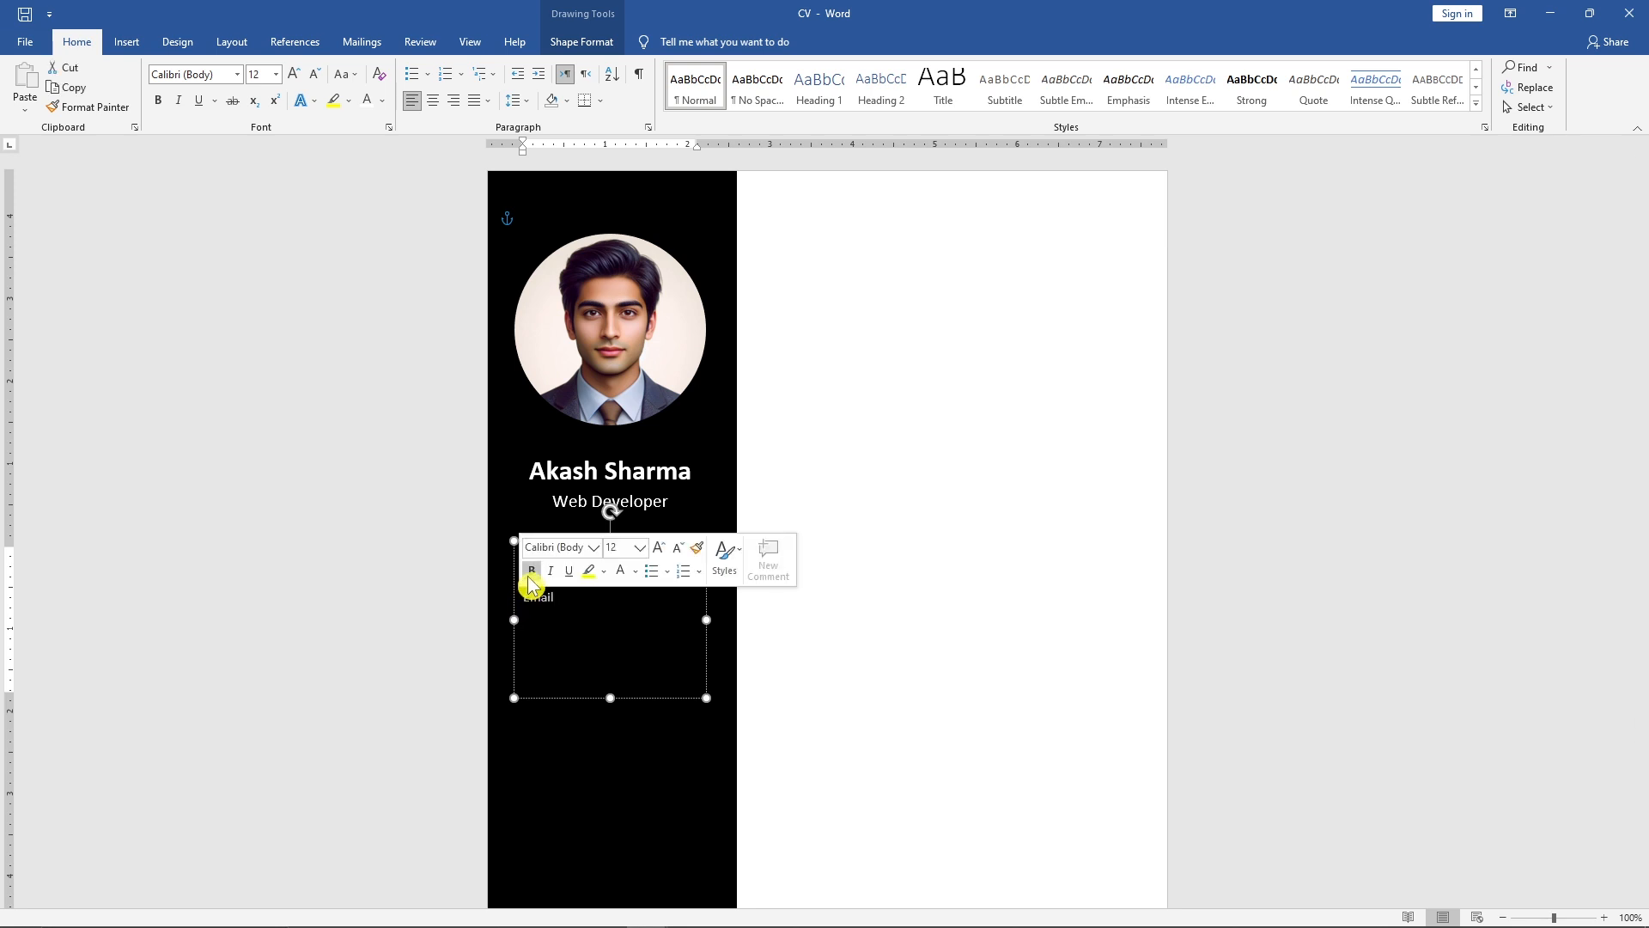
left_click(567, 599)
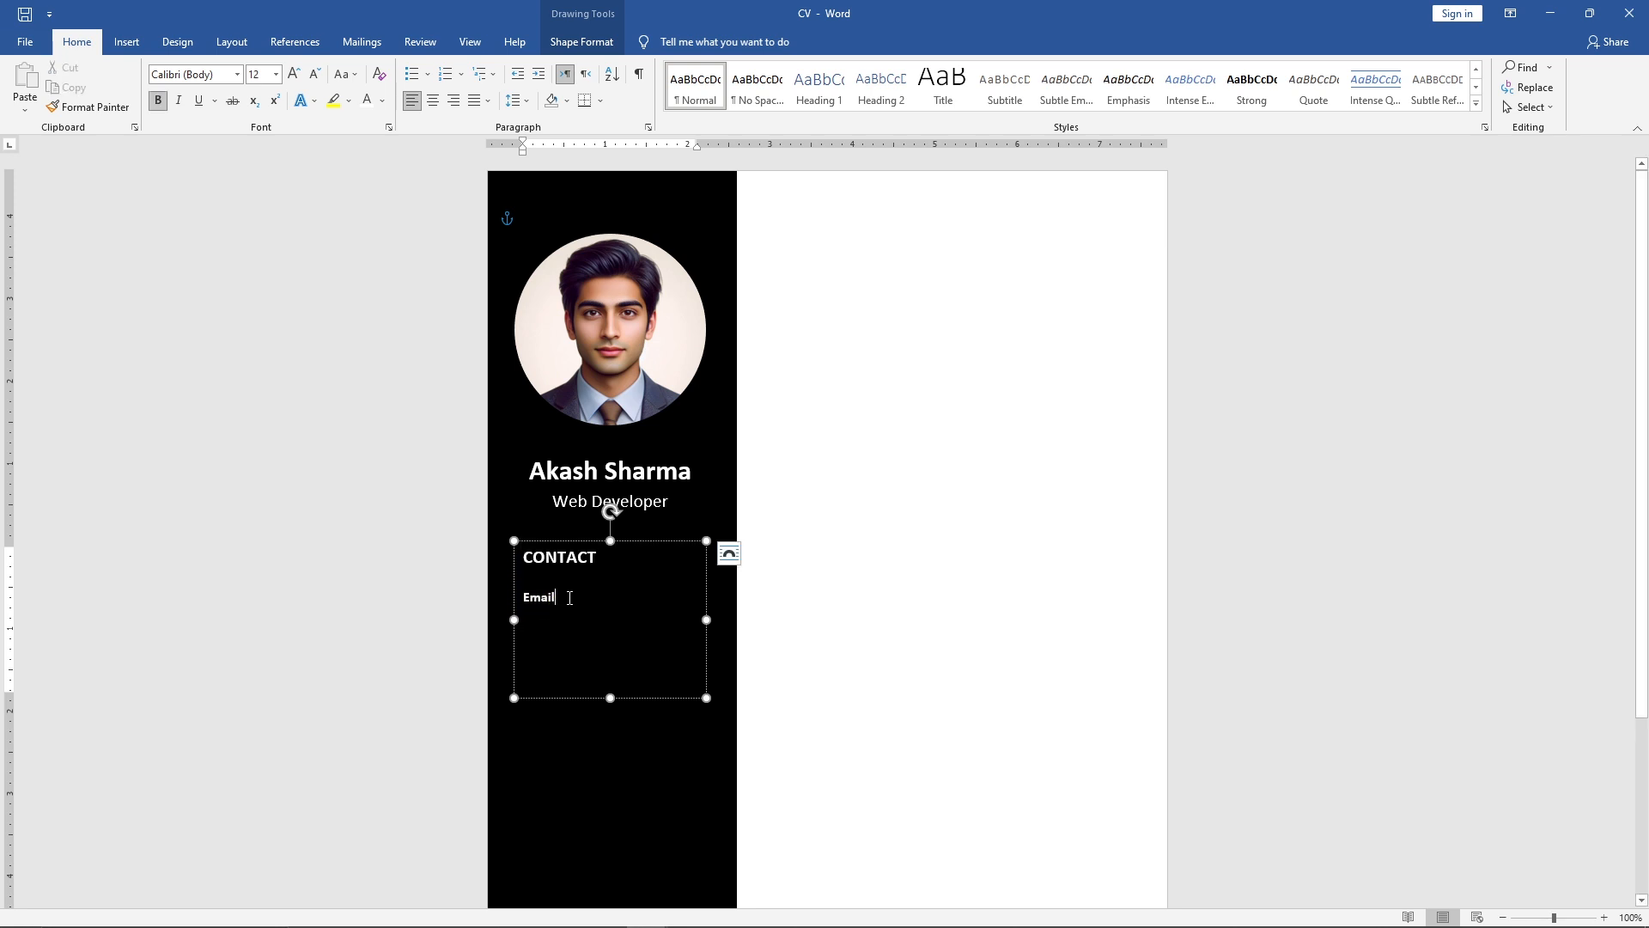
- Add the email address on the line below in non-bold text
key("Return")
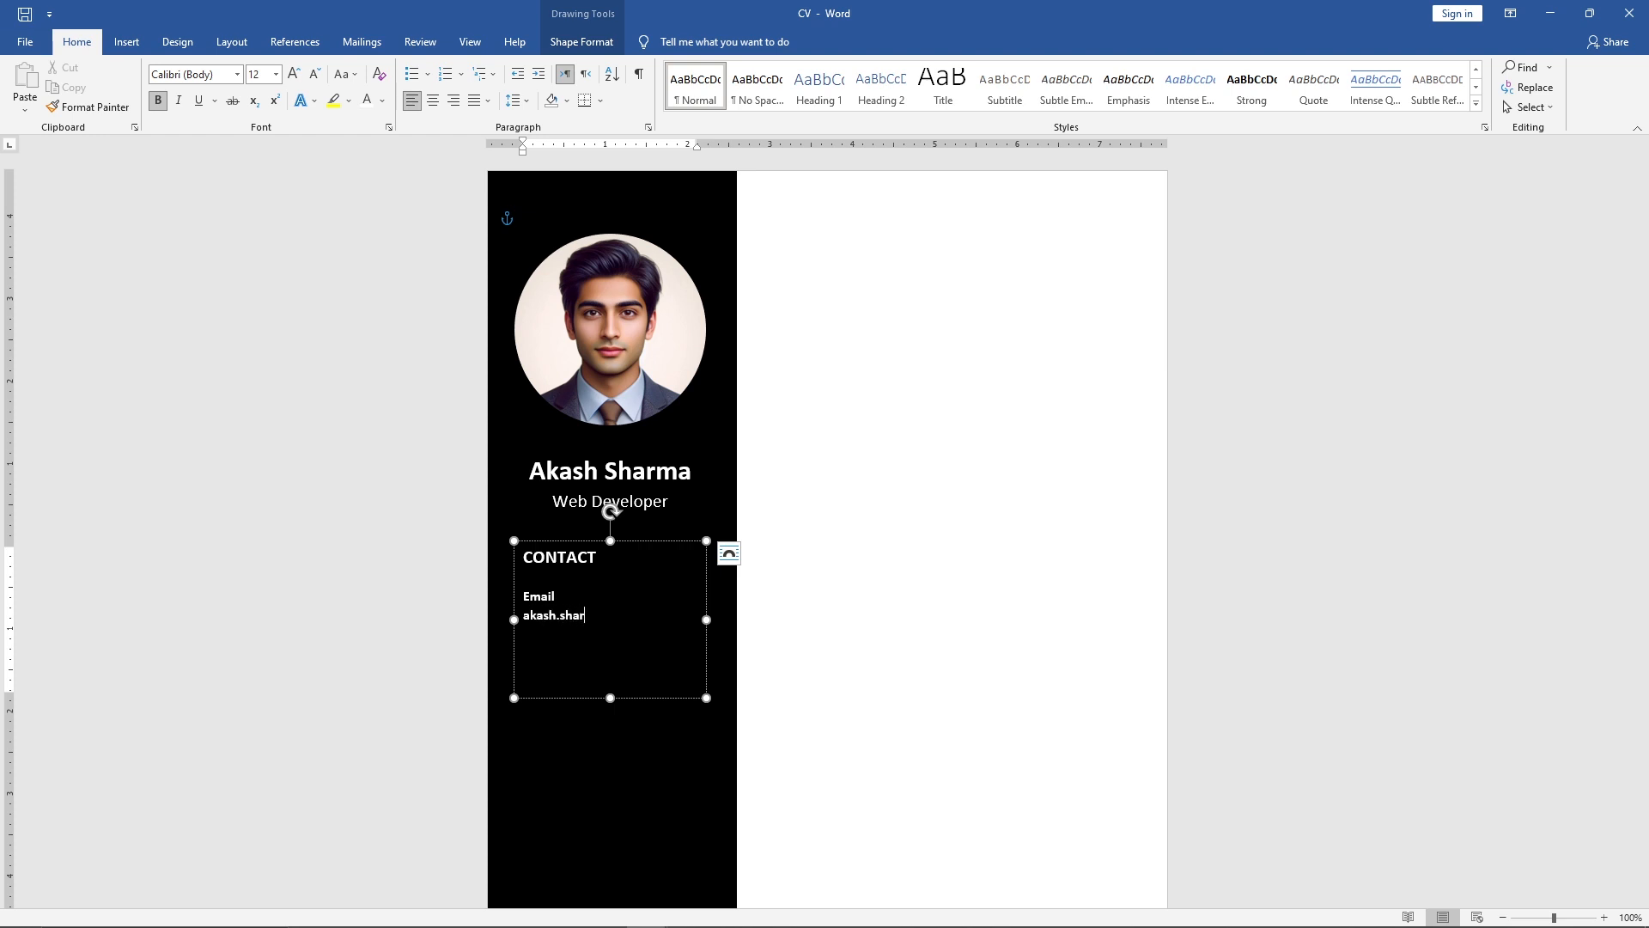
left_click_drag(679, 621, 523, 619)
left_click(531, 597)
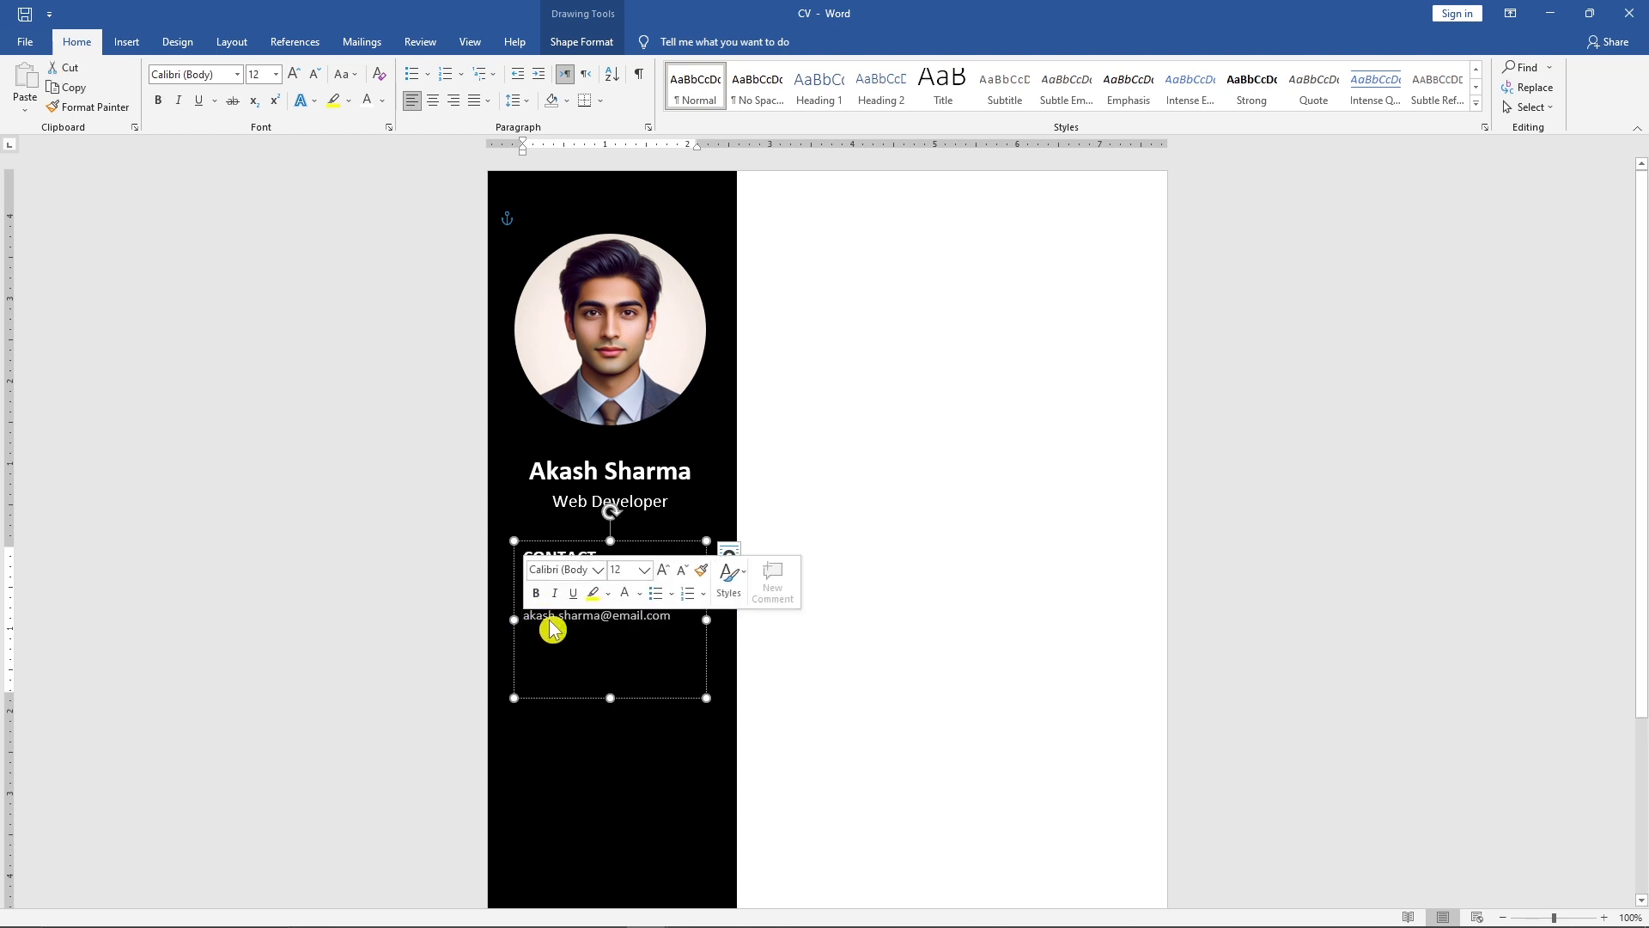
left_click(552, 620)
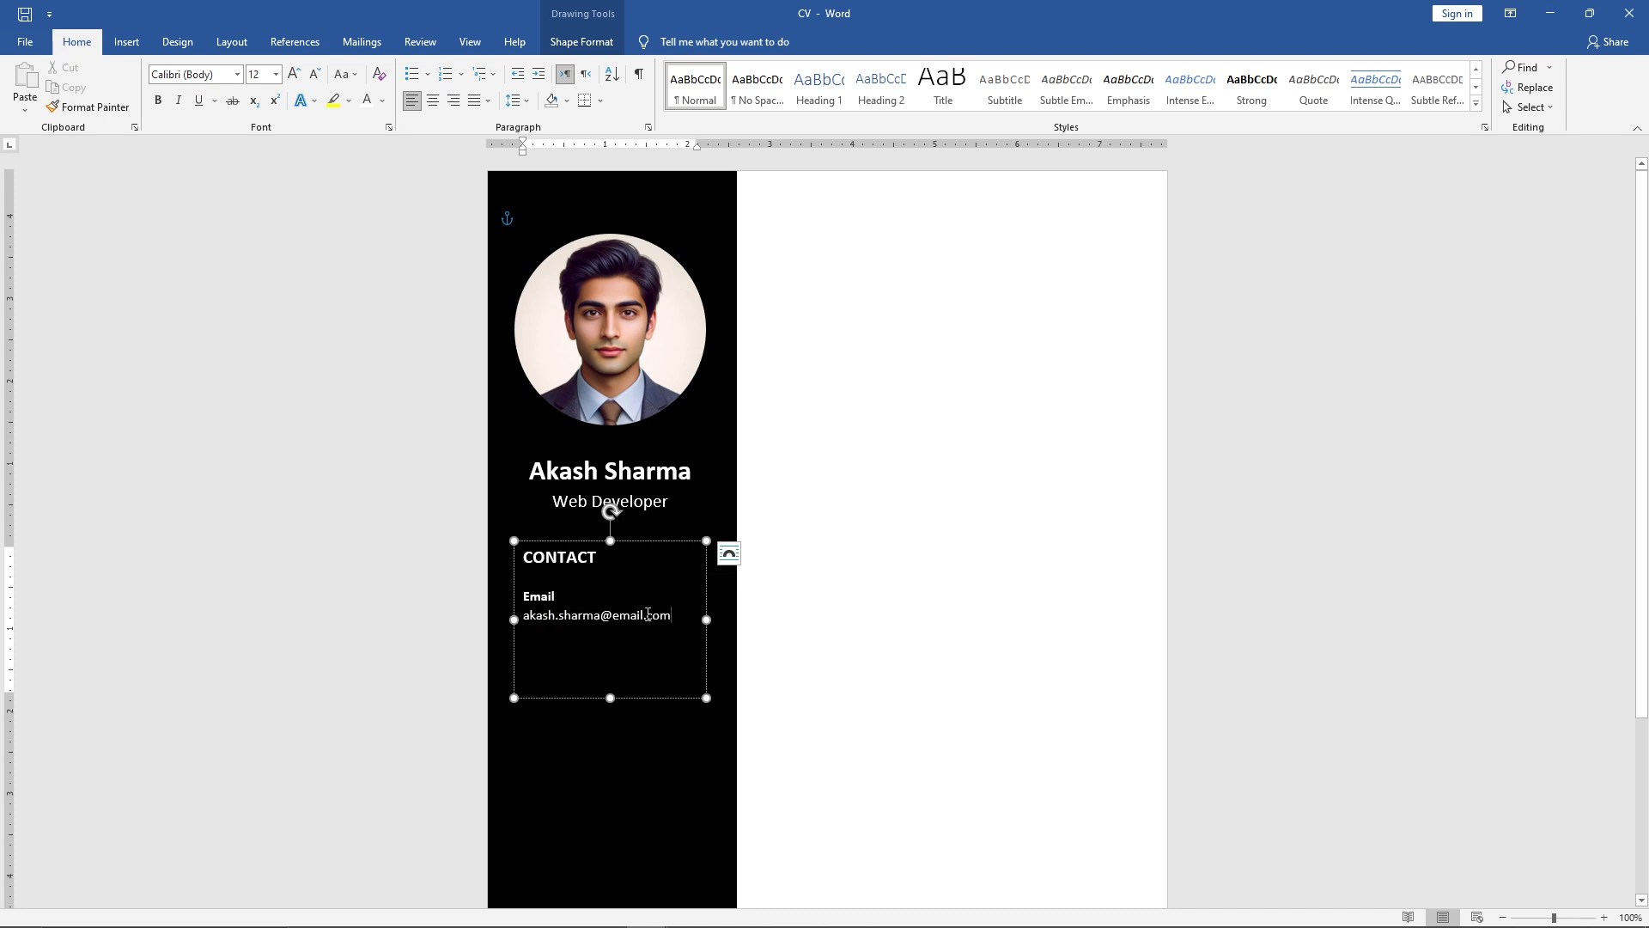
- Copy the Email label and address and paste a second copy below
left_click_drag(649, 614, 525, 597)
key("ctrl+c")
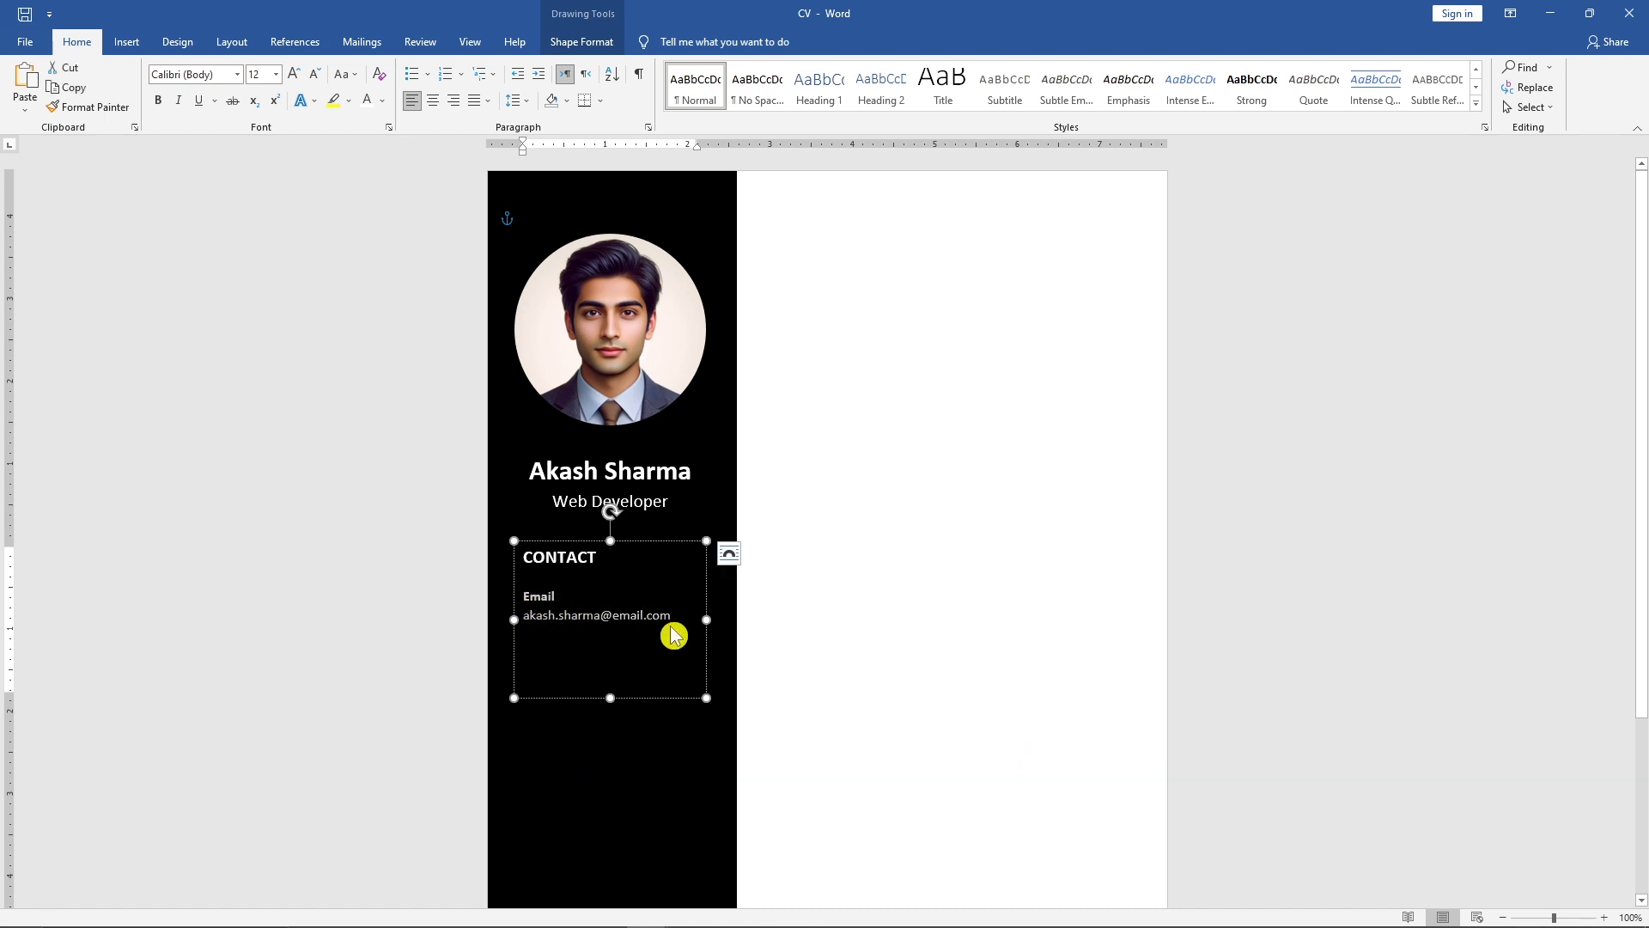
left_click(674, 635)
key("ctrl+v")
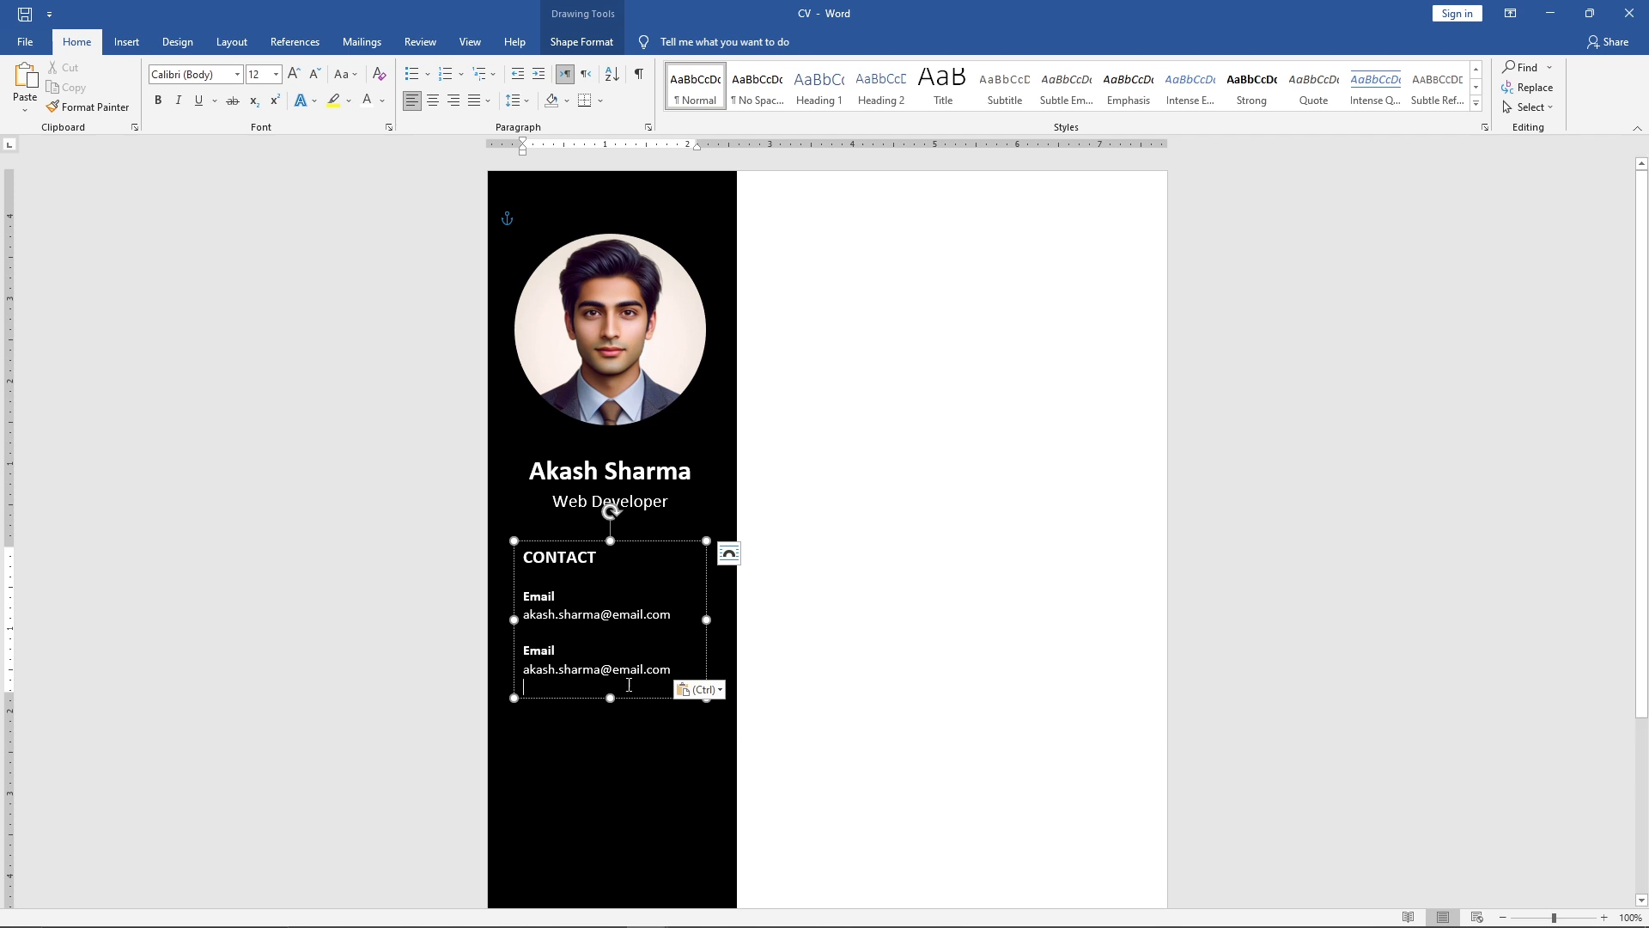
- Enlarge the box and turn the copied pair into a 'Phone' entry with the phone number
left_click_drag(610, 697, 611, 814)
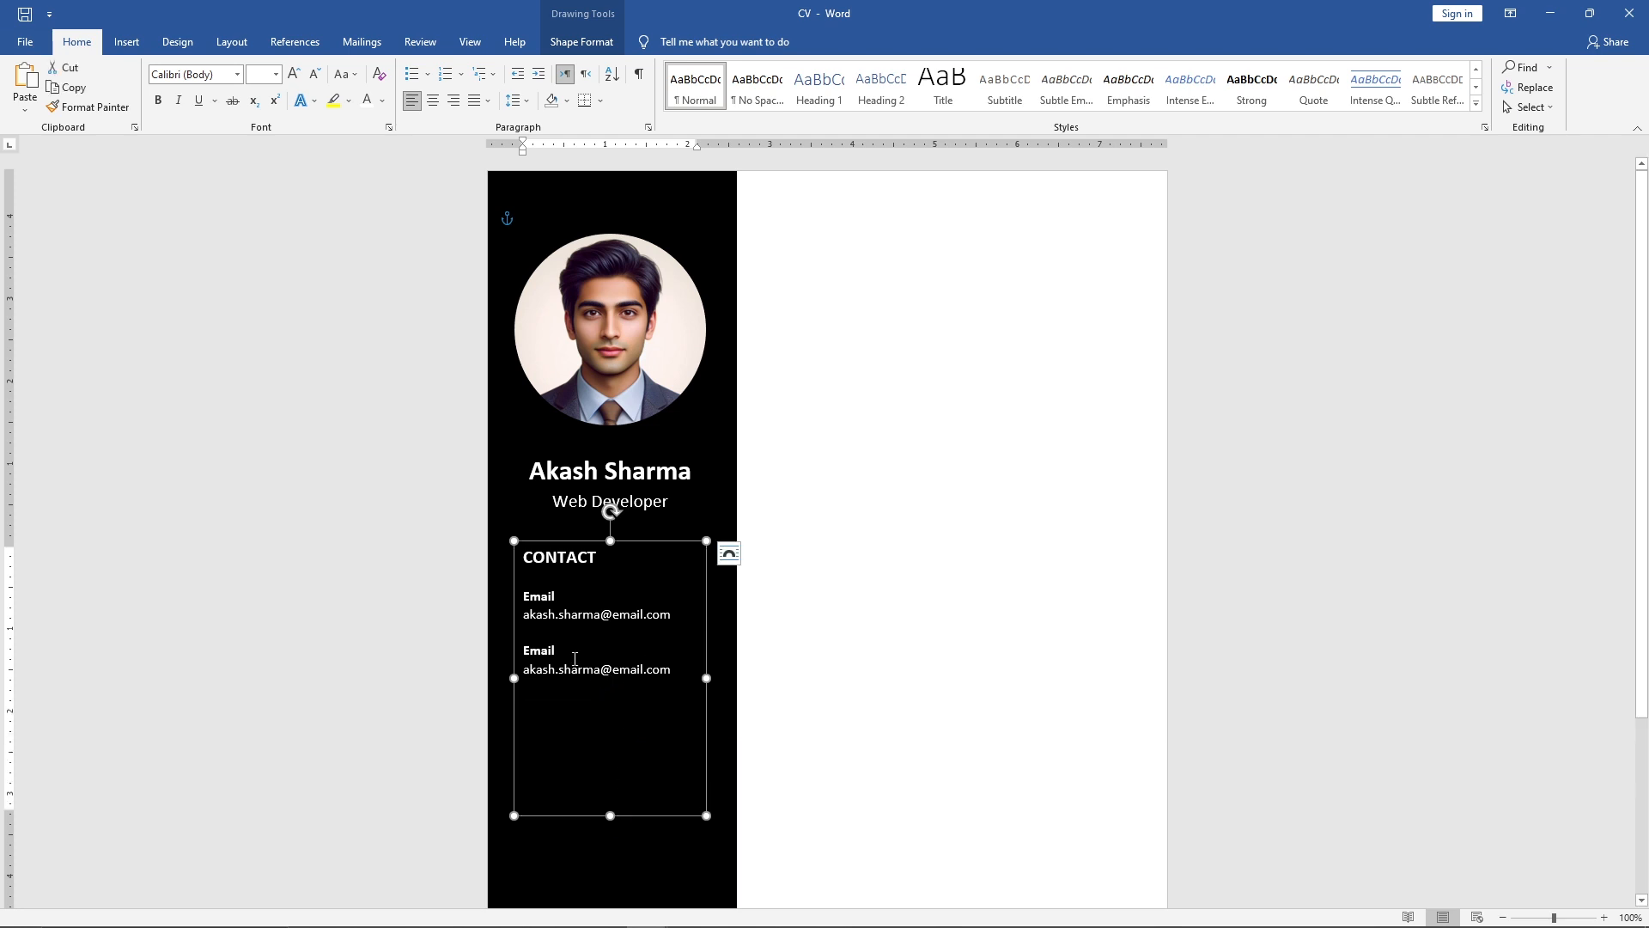
double_click(526, 652)
type("Phone")
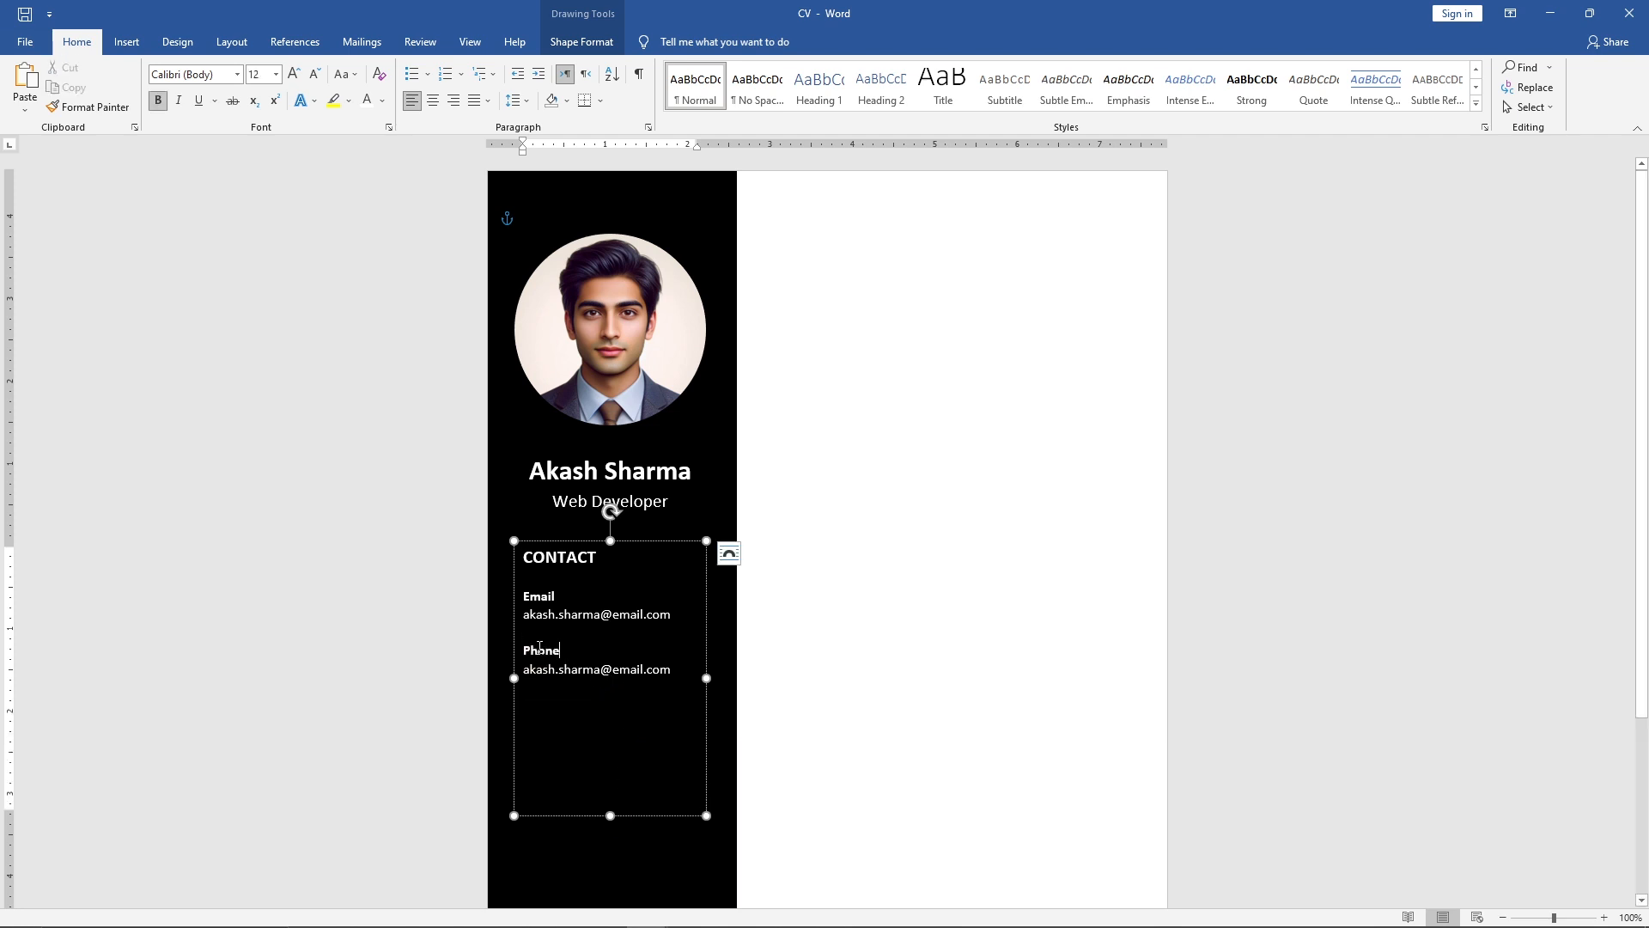
triple_click(522, 678)
type("+91 ")
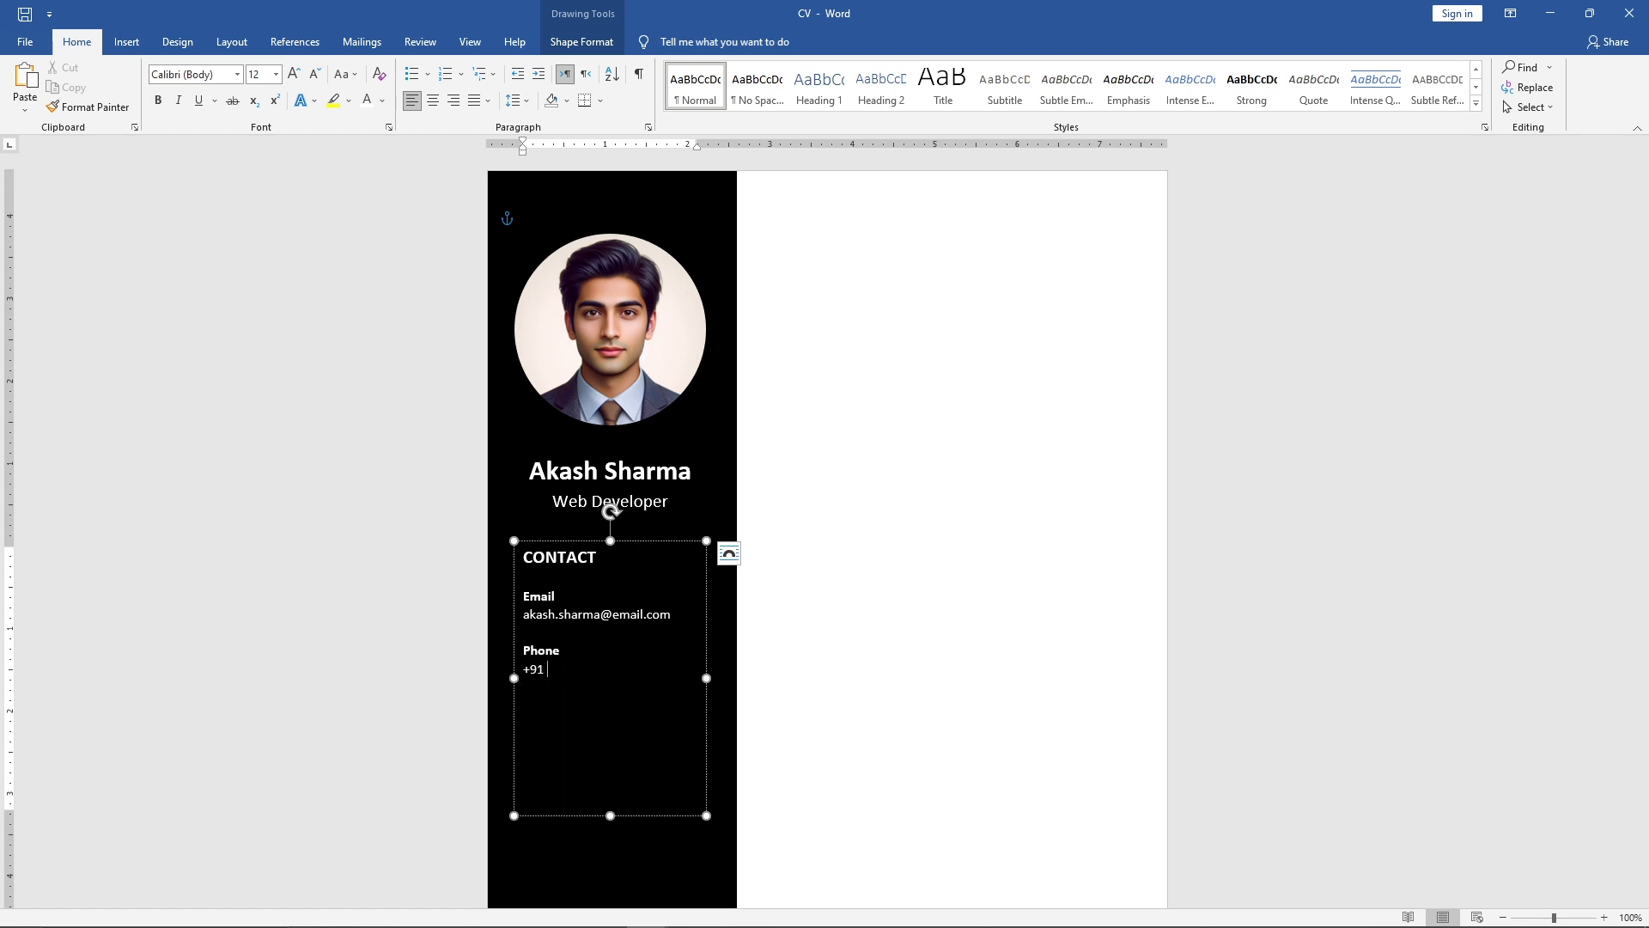
type("98 7654 3210")
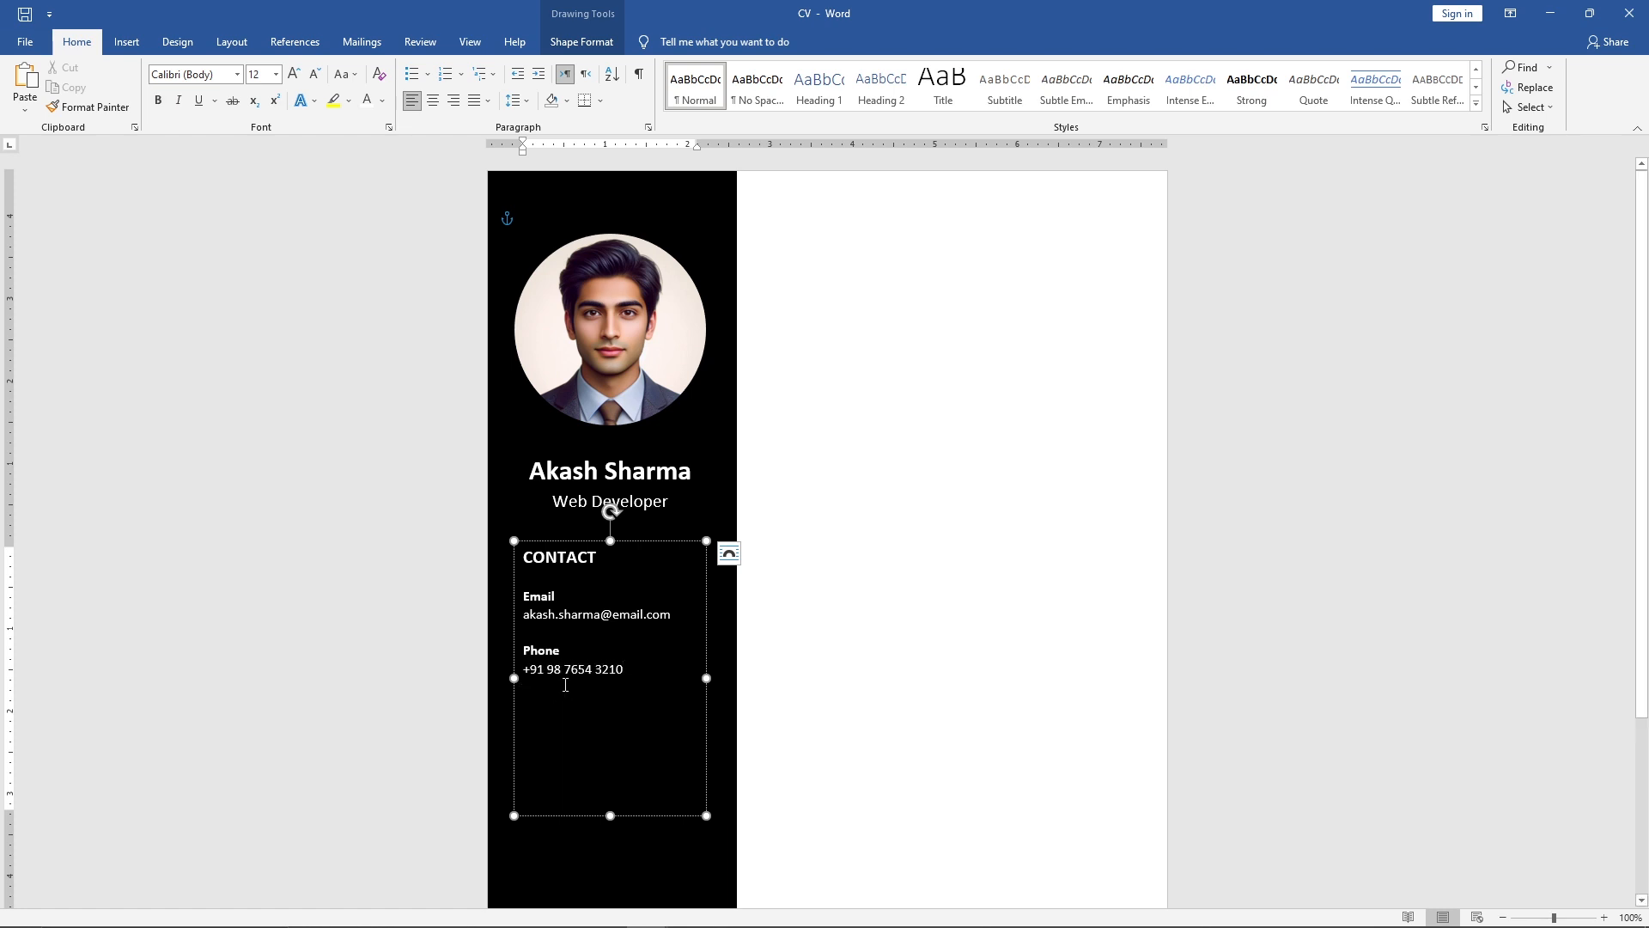
- Duplicate the Phone entry and turn it into an 'Address' entry with the postal address
left_click_drag(522, 657, 524, 660)
key("ctrl+c")
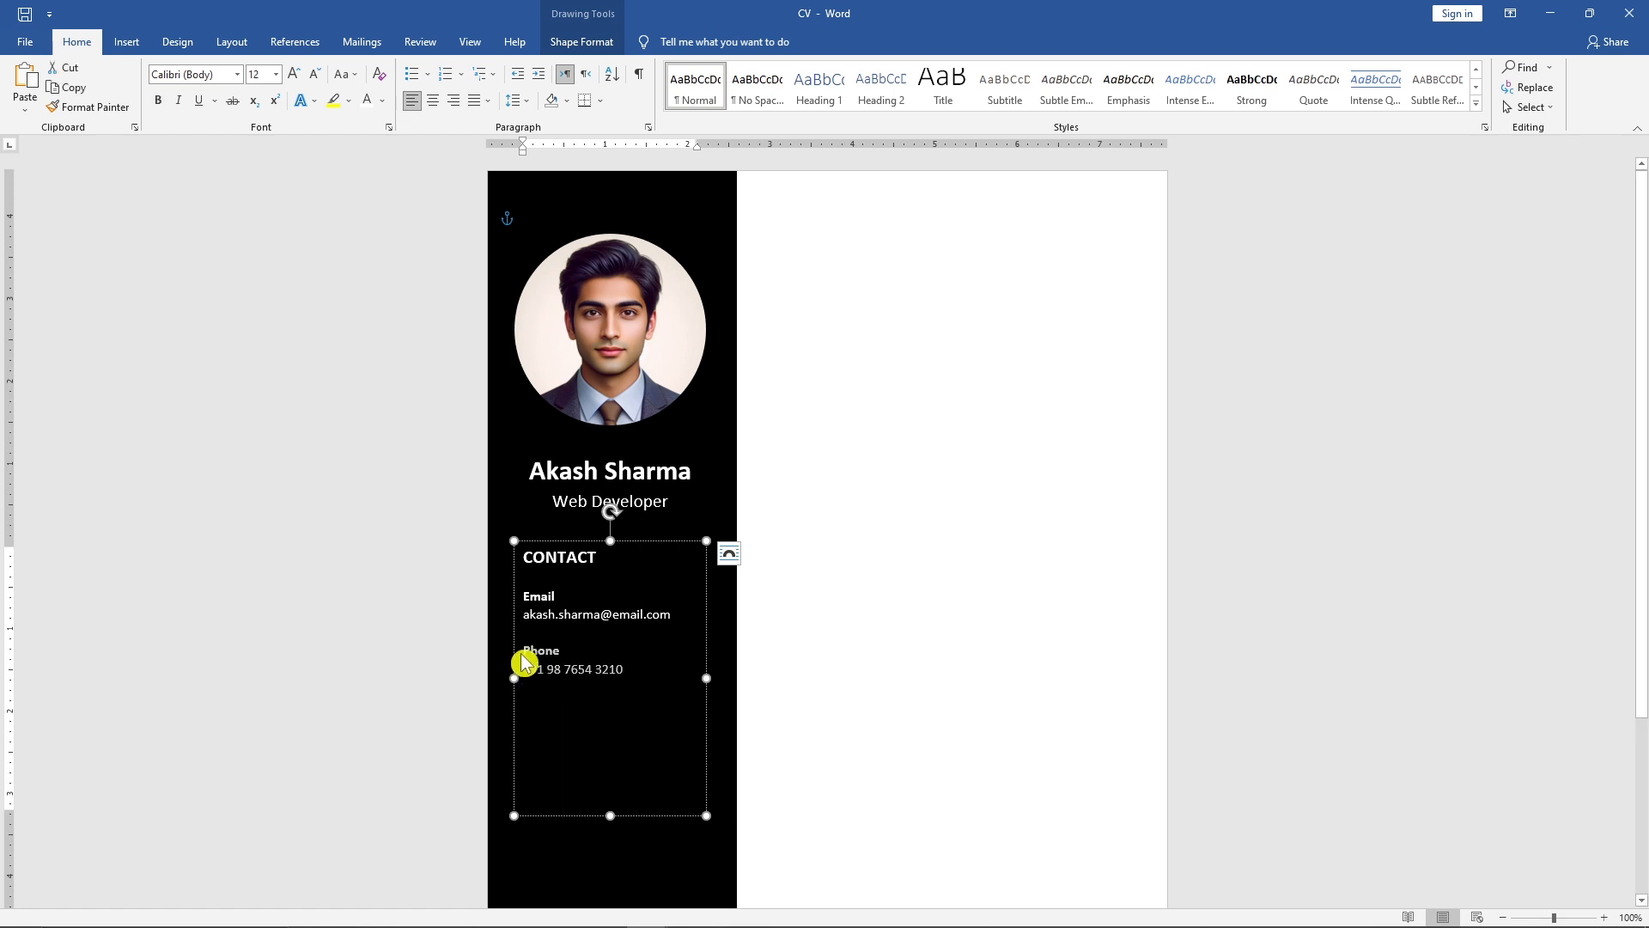
left_click(544, 689)
key("Return")
key("ctrl+v")
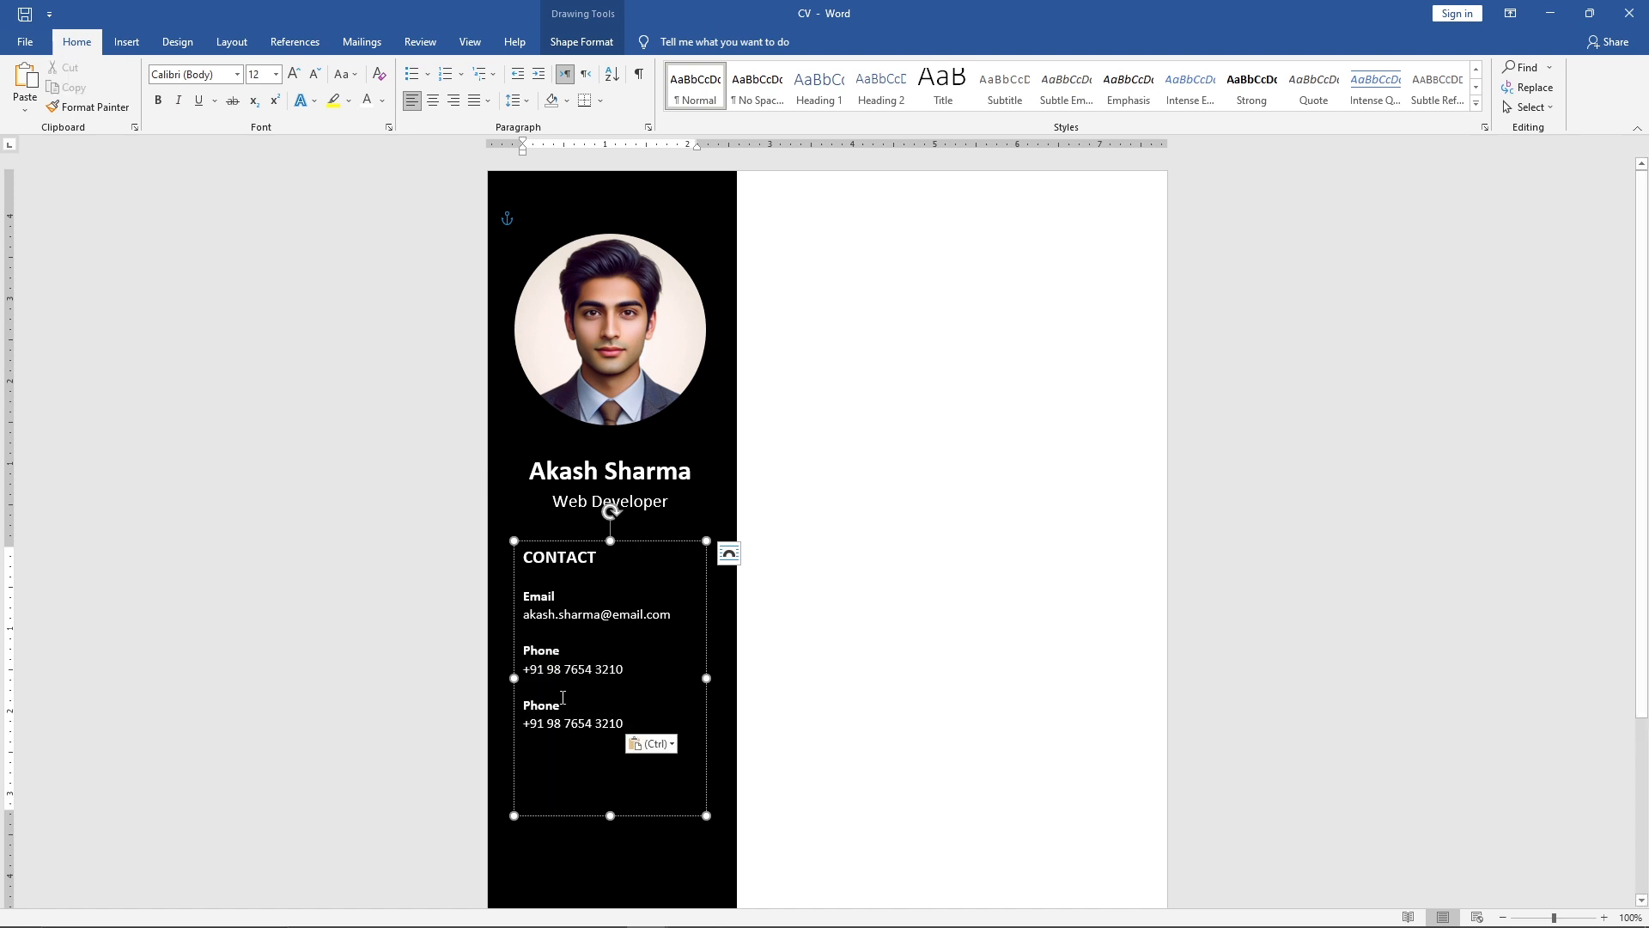
double_click(531, 702)
type("Address")
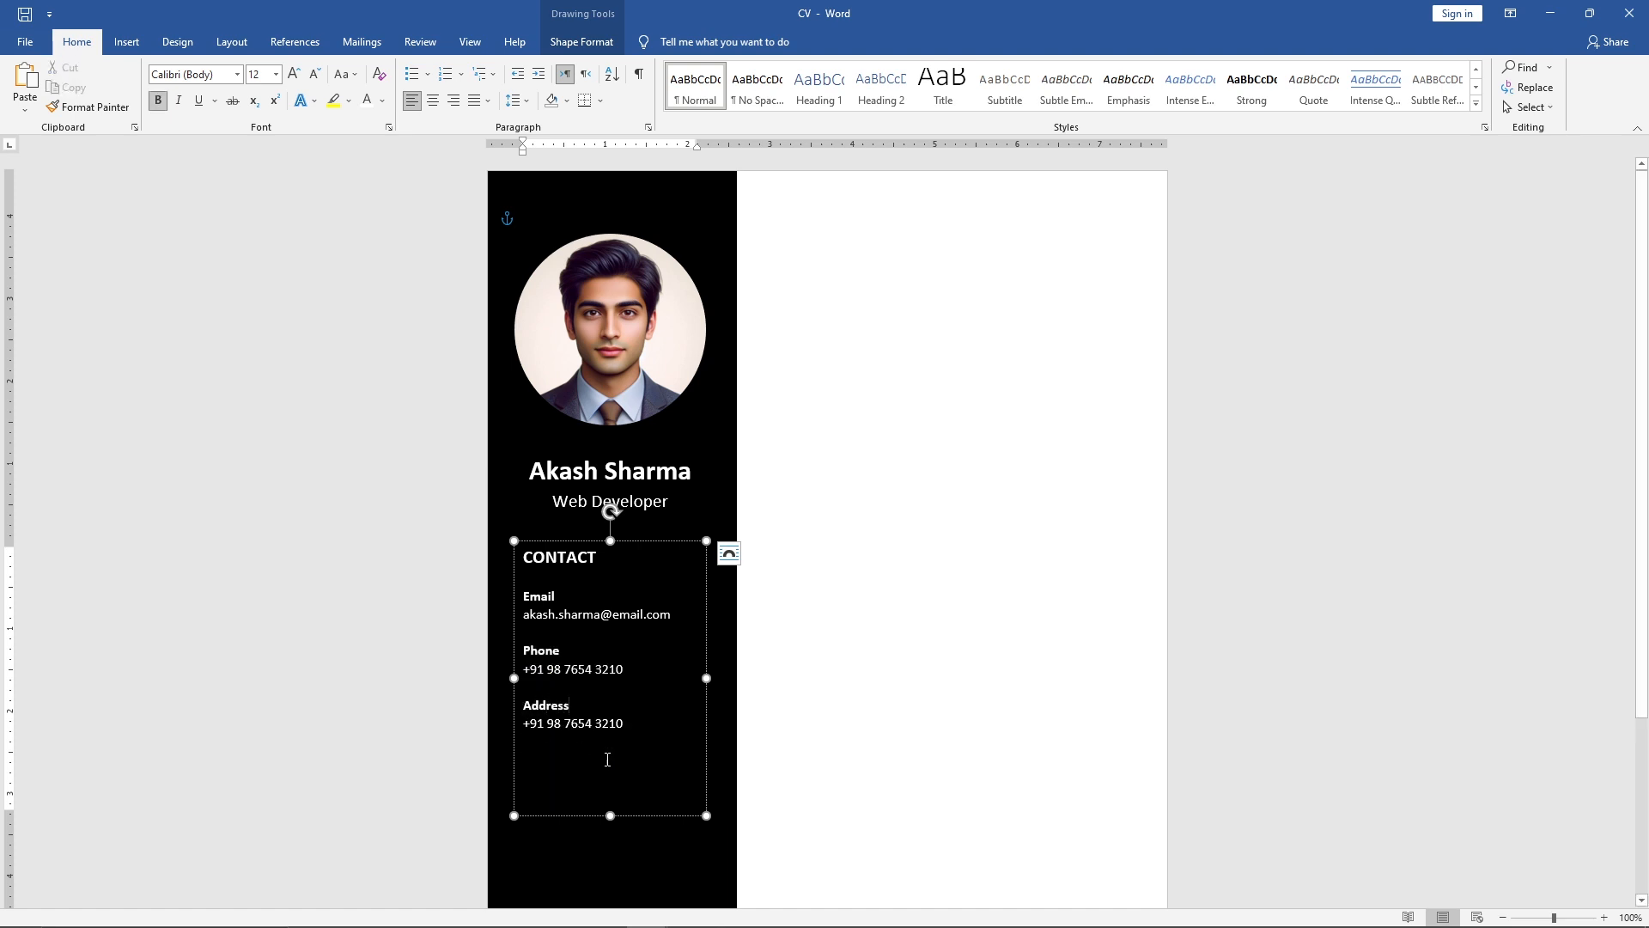
triple_click(518, 724)
type("H#1, Ar")
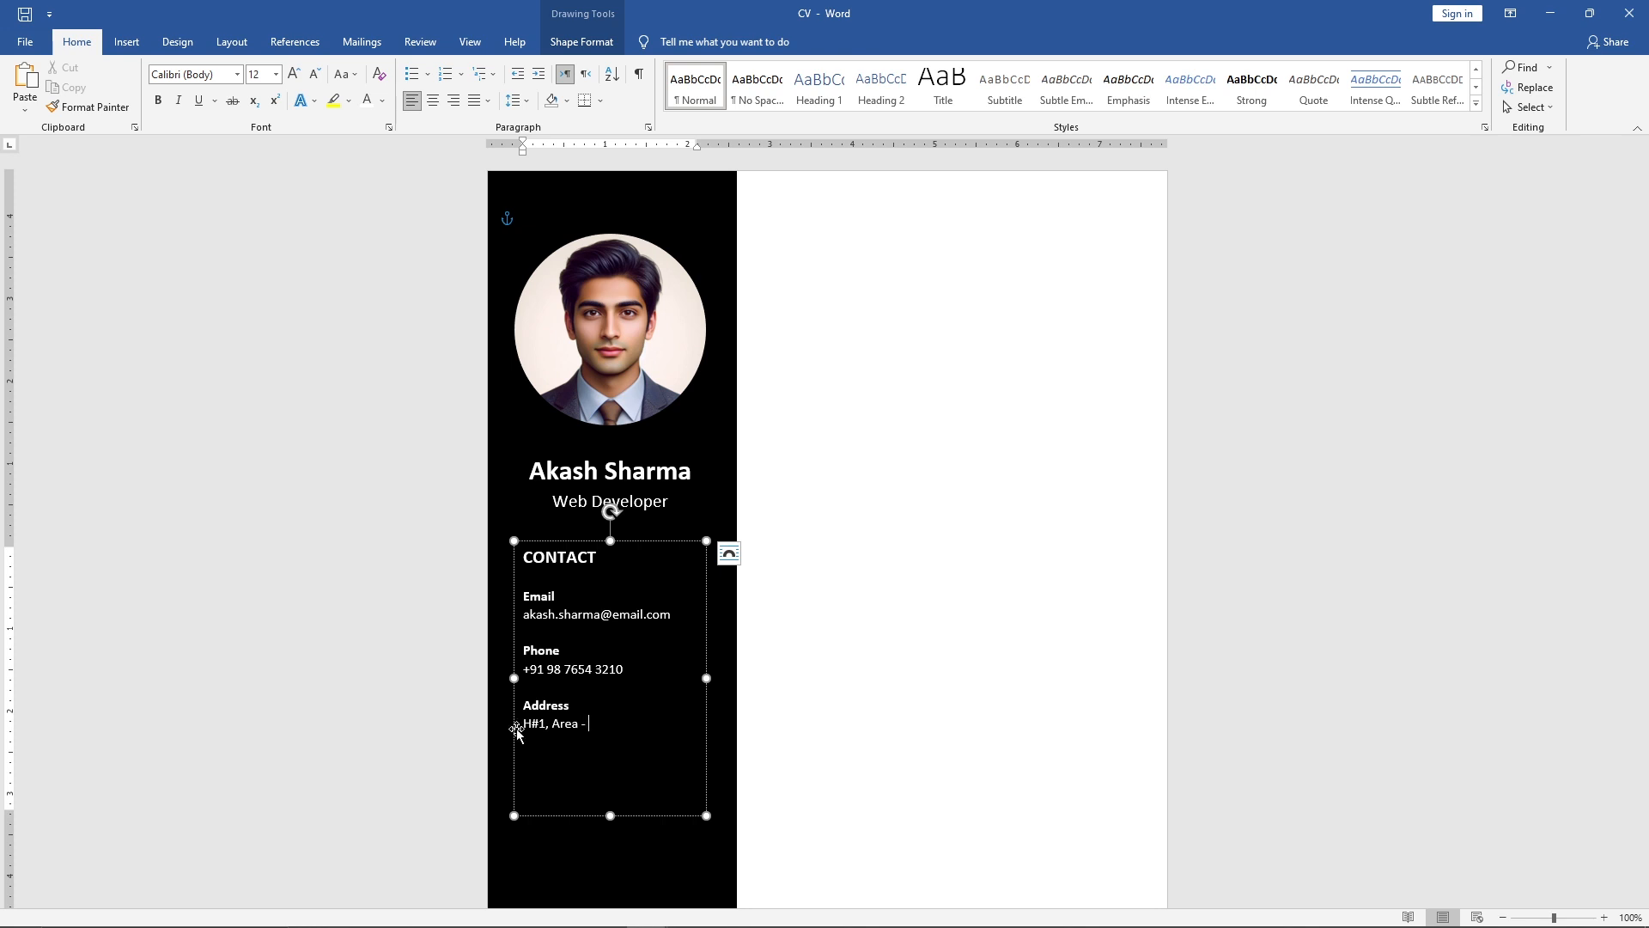
type("ea – Chennai 60001")
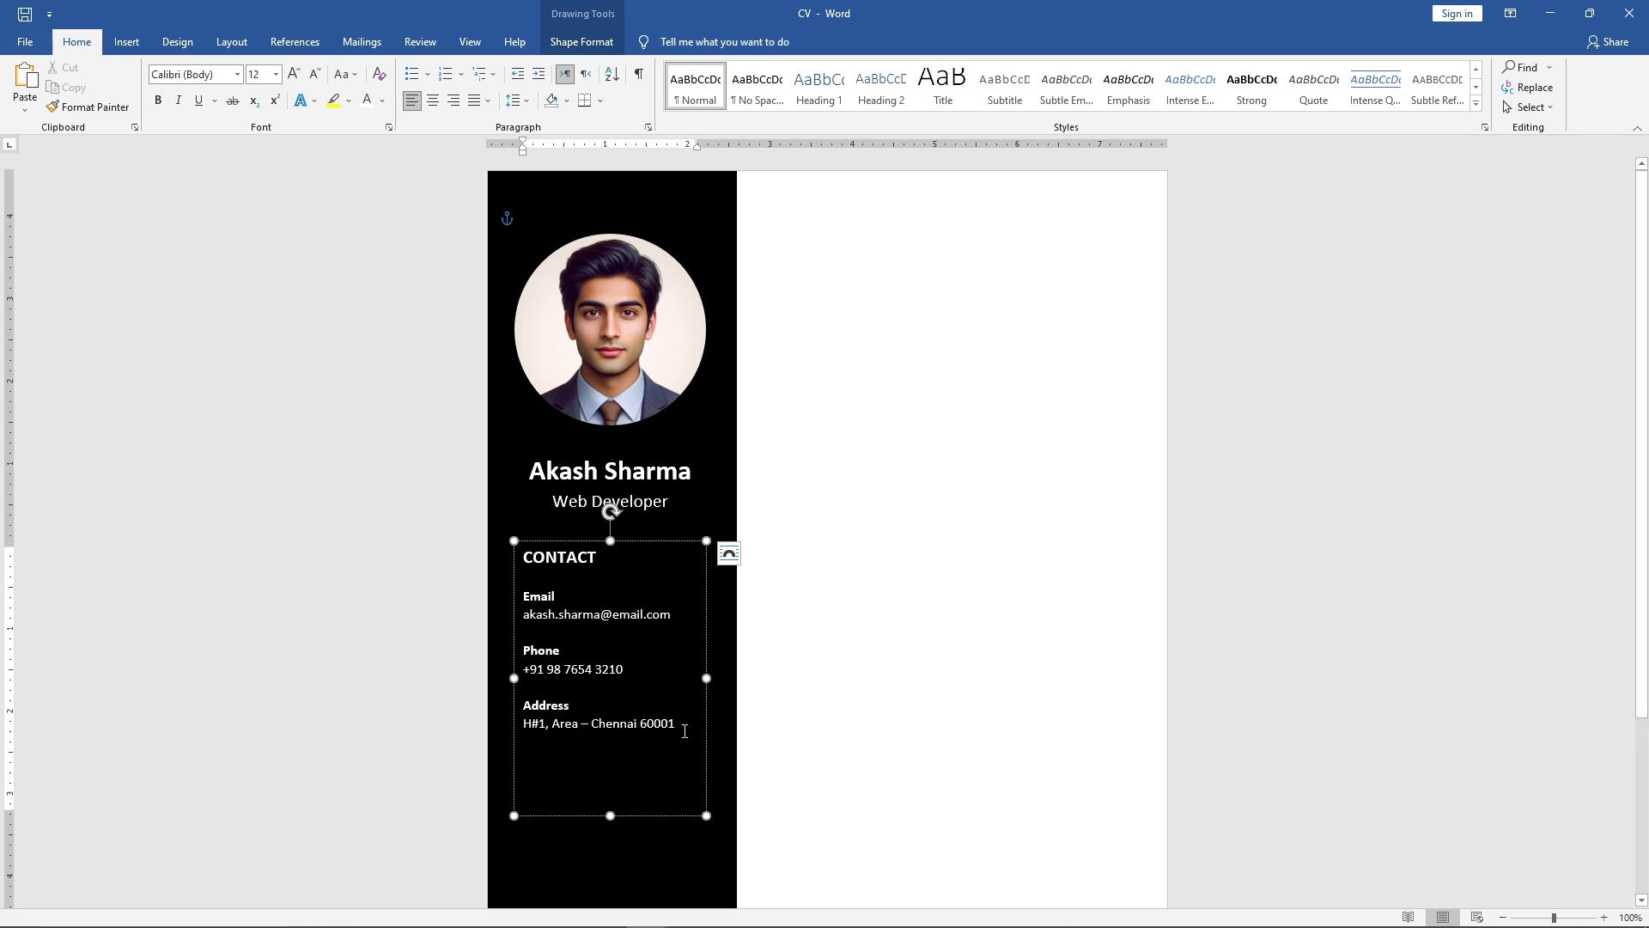
- Add a 'Linkedin' entry with its profile value, shrink the box to fit, and zoom out
left_click_drag(685, 731, 534, 714)
left_click(558, 742)
key("ctrl+v")
double_click(534, 762)
type("L")
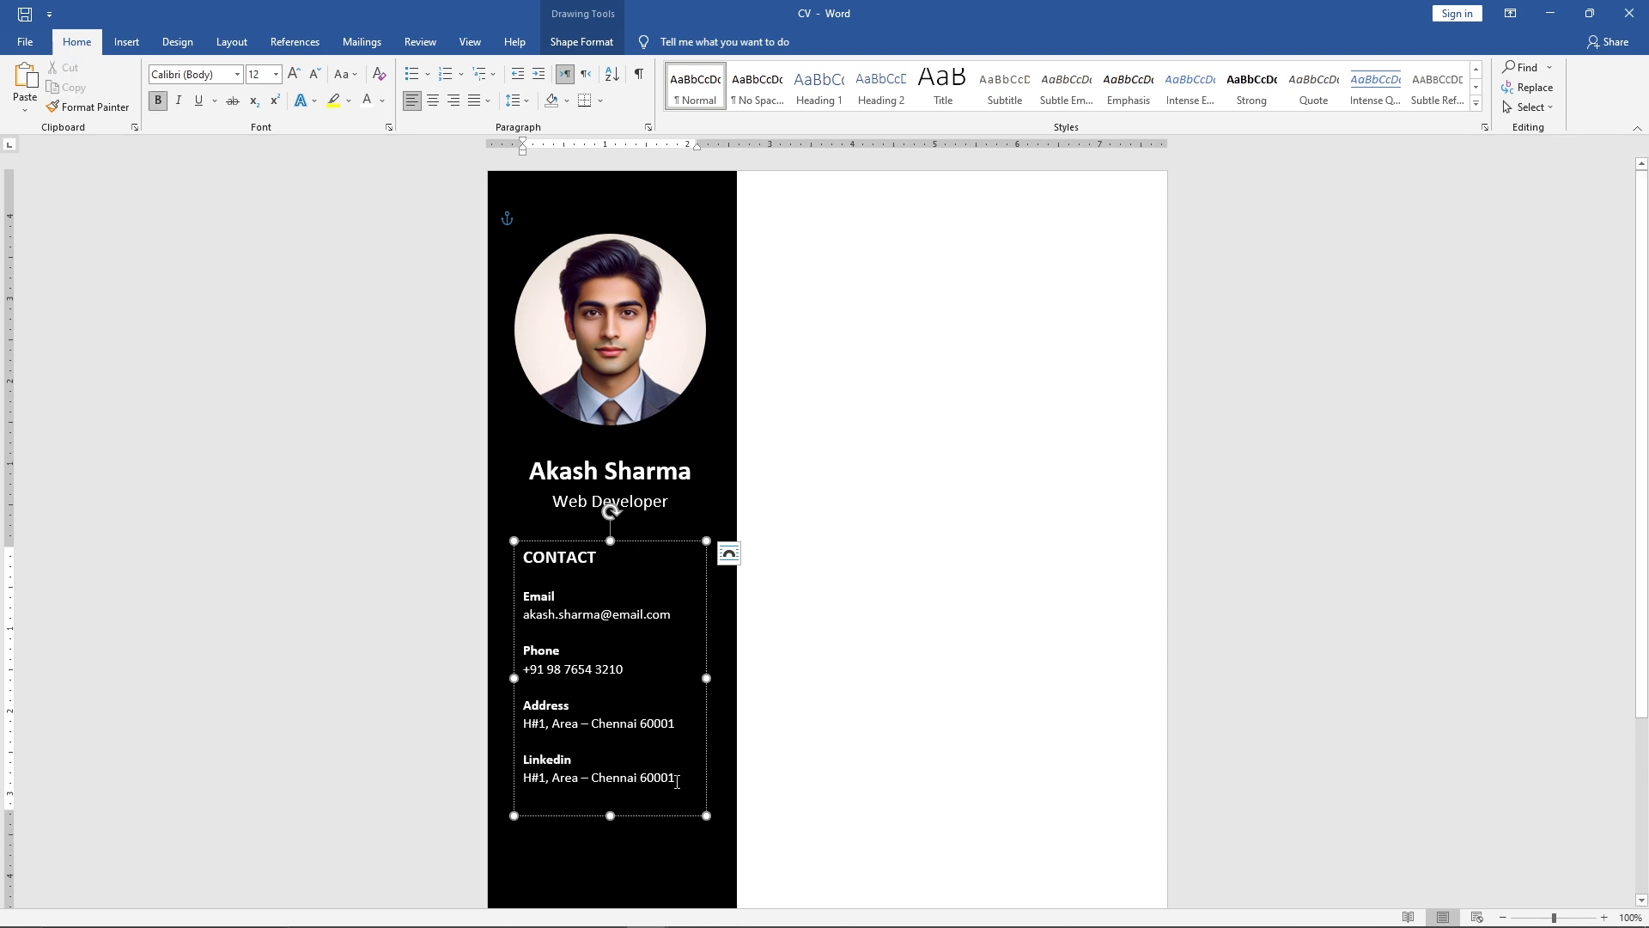
left_click_drag(678, 780, 523, 780)
type("linkedin.com/in/akash1")
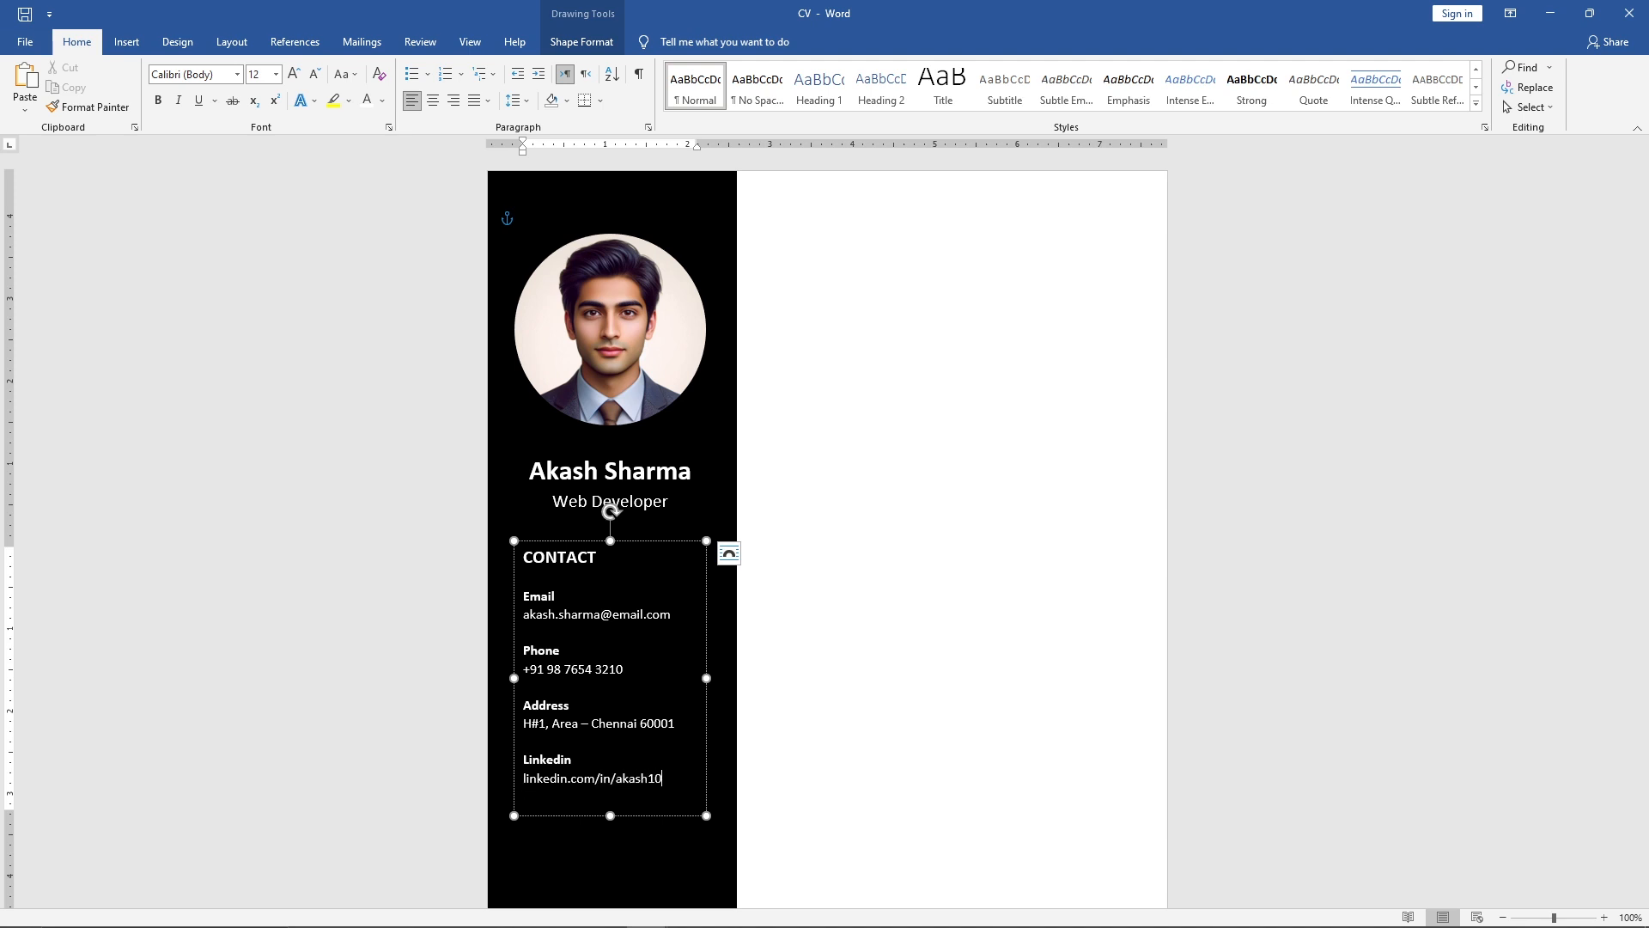
type("0")
left_click_drag(610, 815, 769, 795)
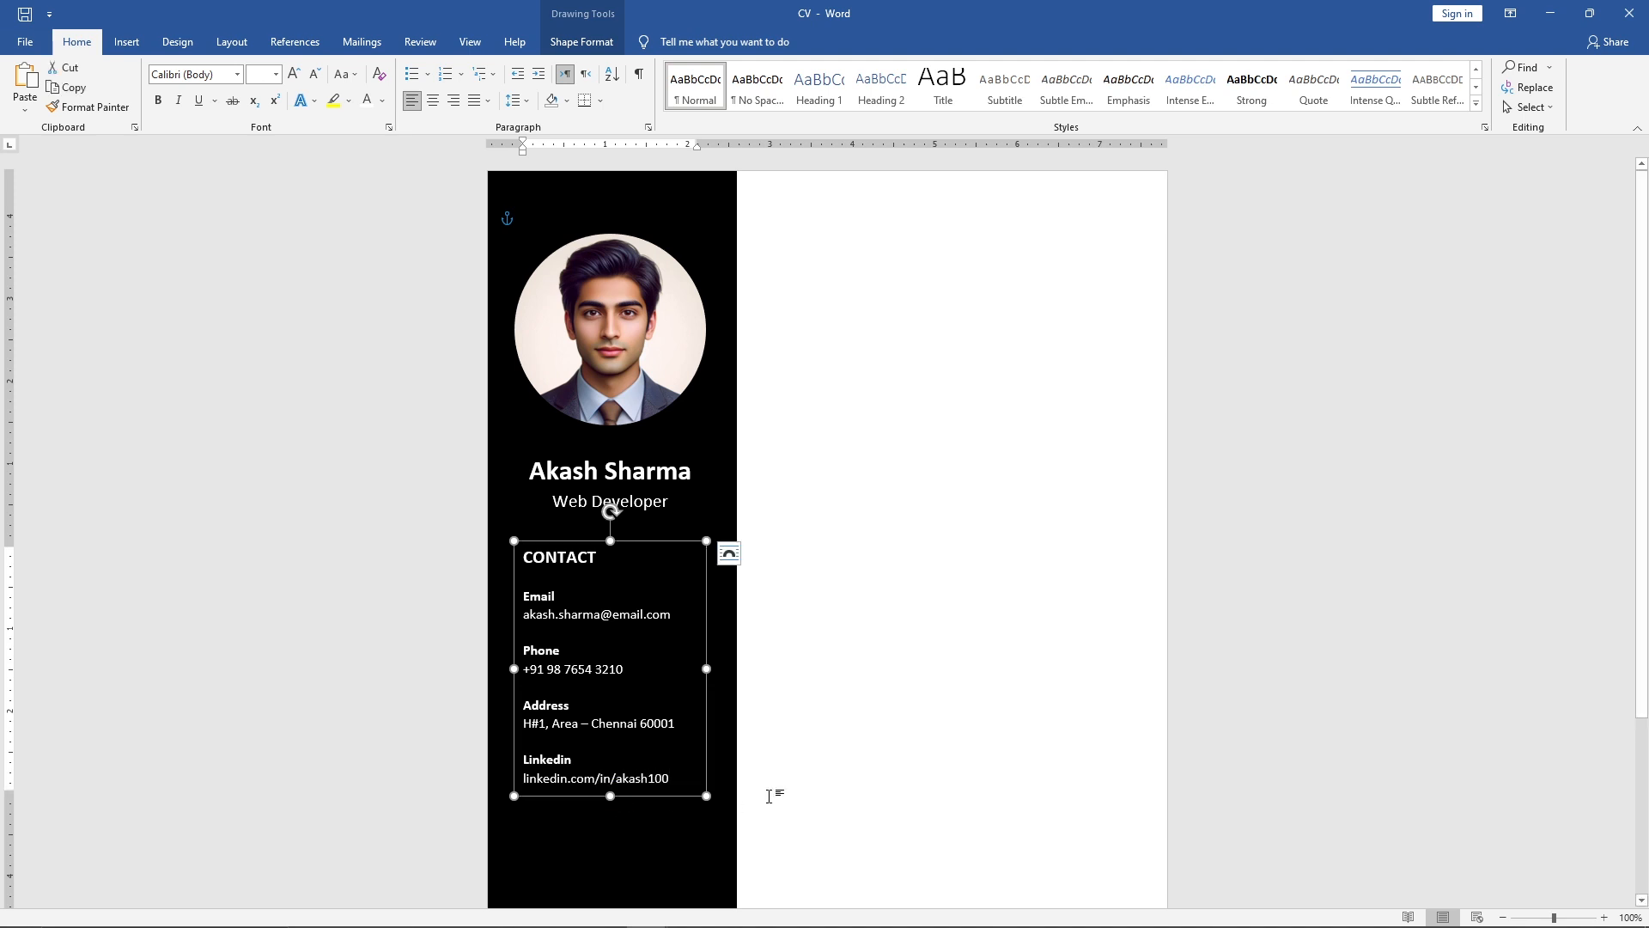
left_click(1503, 917)
left_click(1503, 917)
left_click(1503, 917)
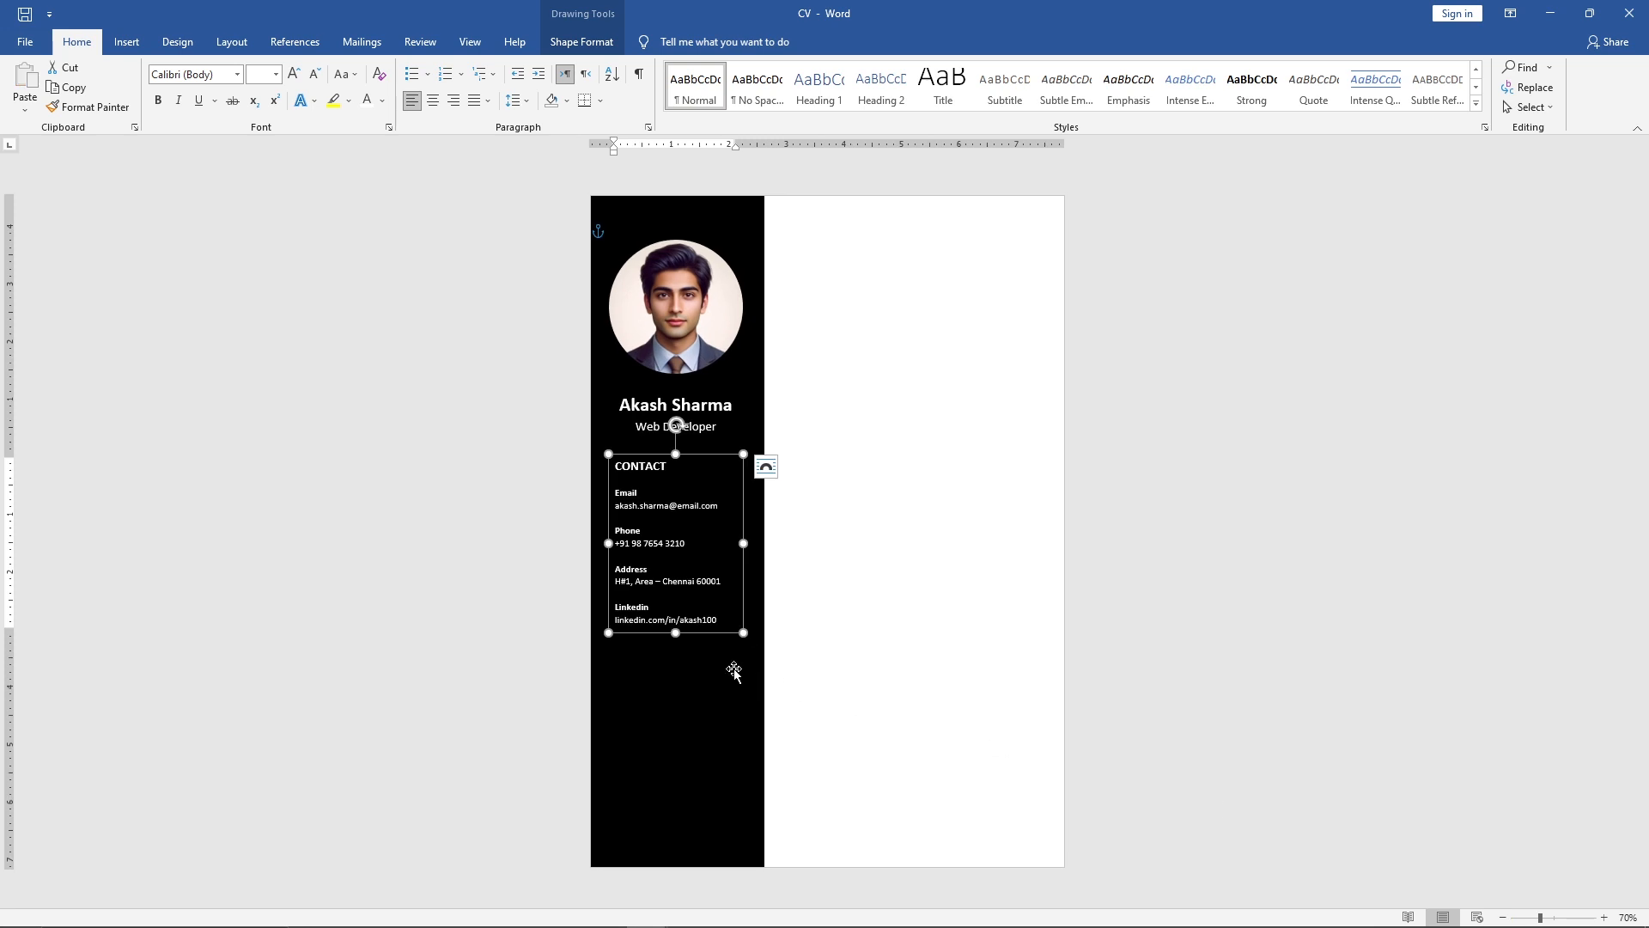
- Duplicate the CONTACT box below and rename its heading to 'LANGUANGES'
left_click_drag(685, 636, 682, 818, "ctrl")
scroll(682, 818, "up", 7, "ctrl")
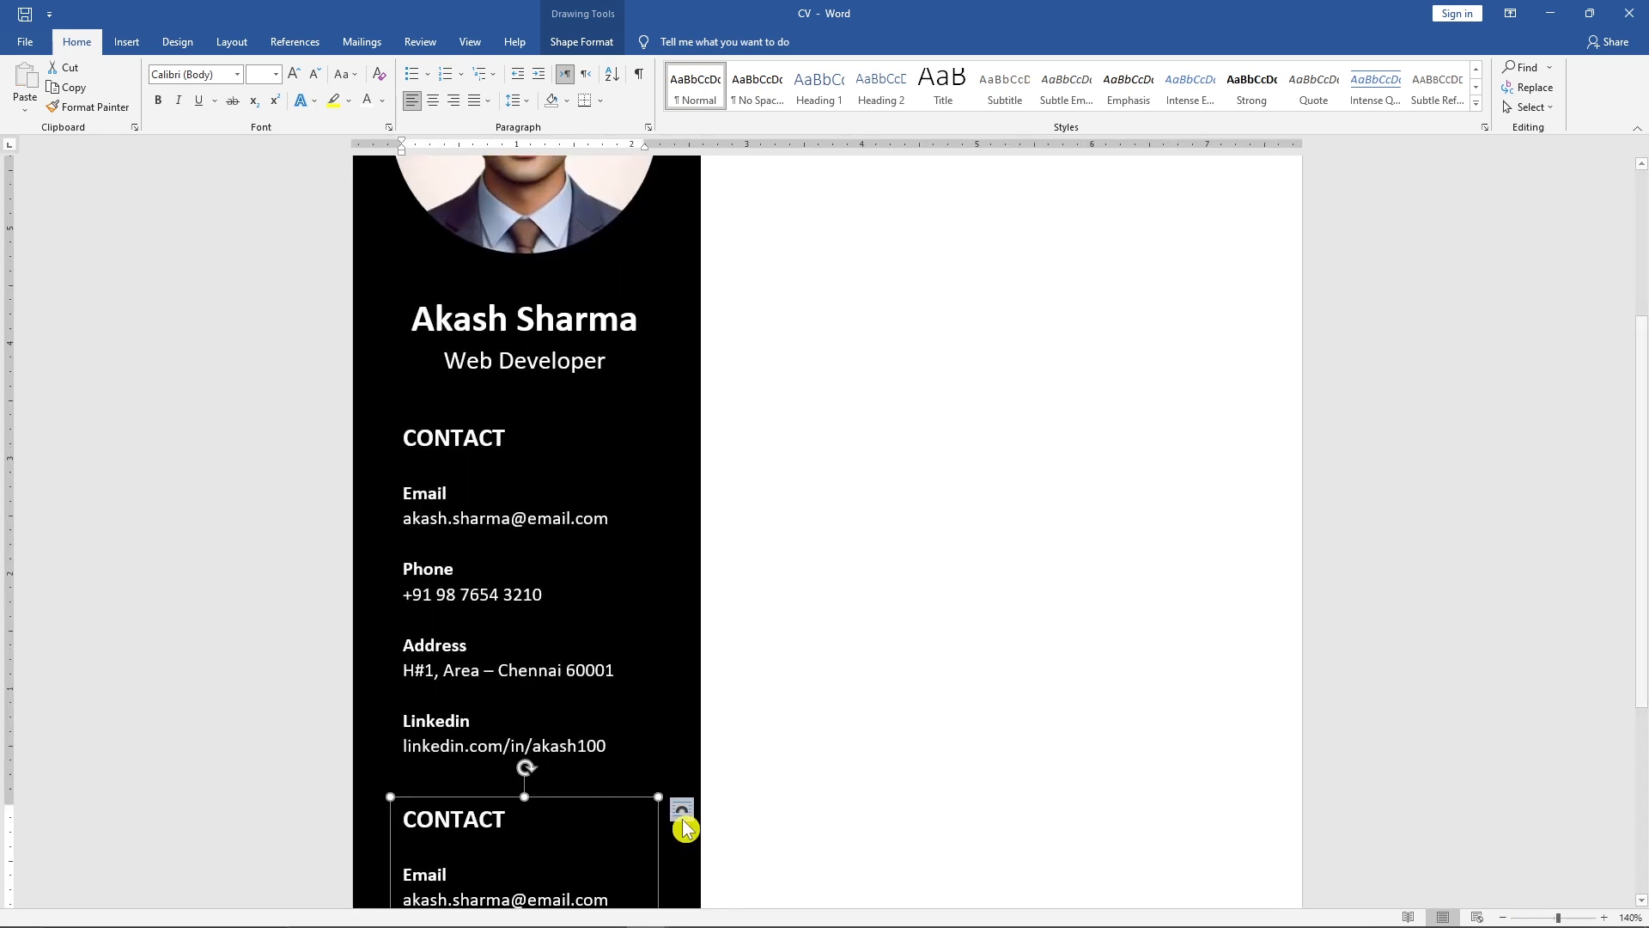
double_click(533, 466)
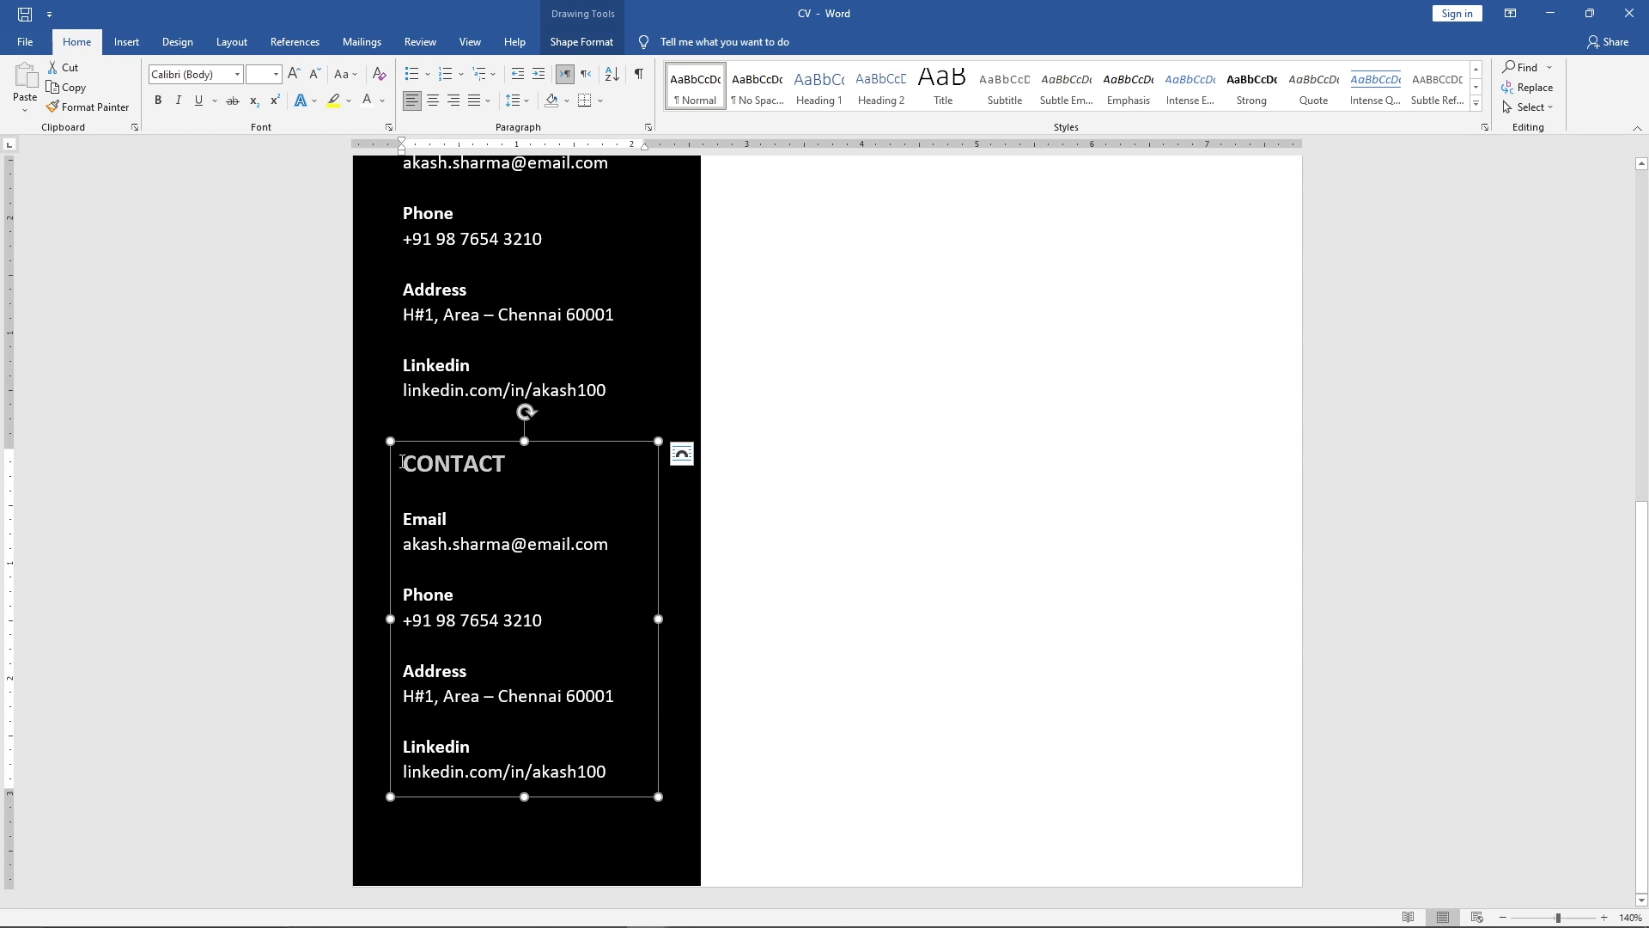
type("LANGUANGES")
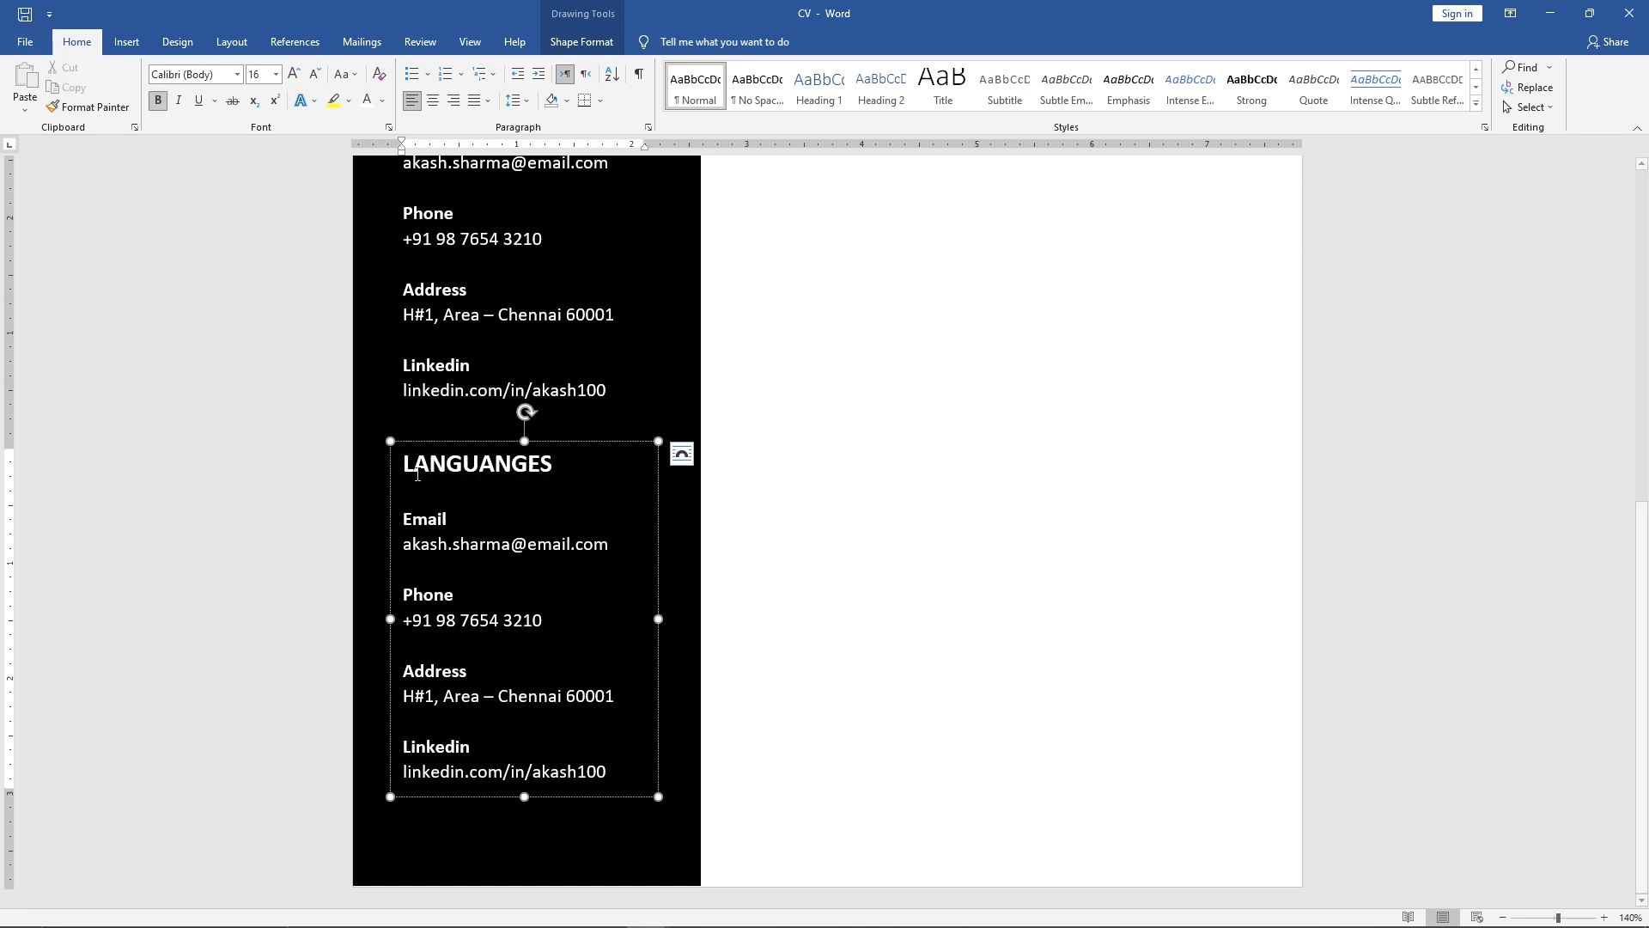
- Replace the copied entries with a non-bold 'English:<tab>Fluent' line
key("BackSpace")
key("BackSpace")
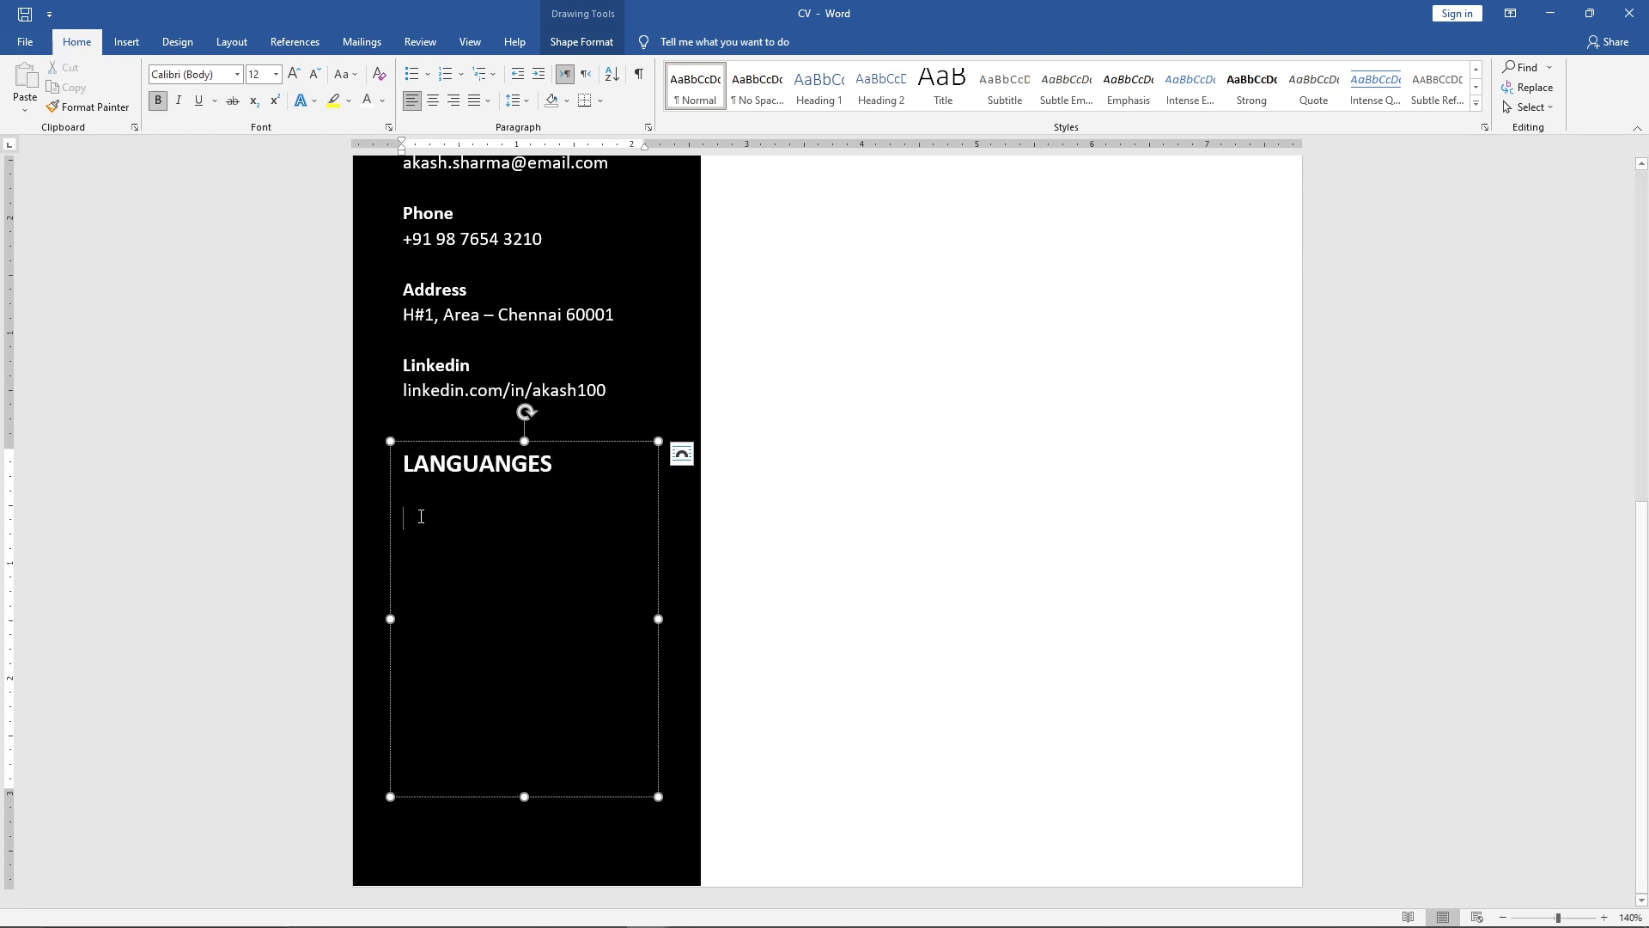
type("English:")
key("Tab")
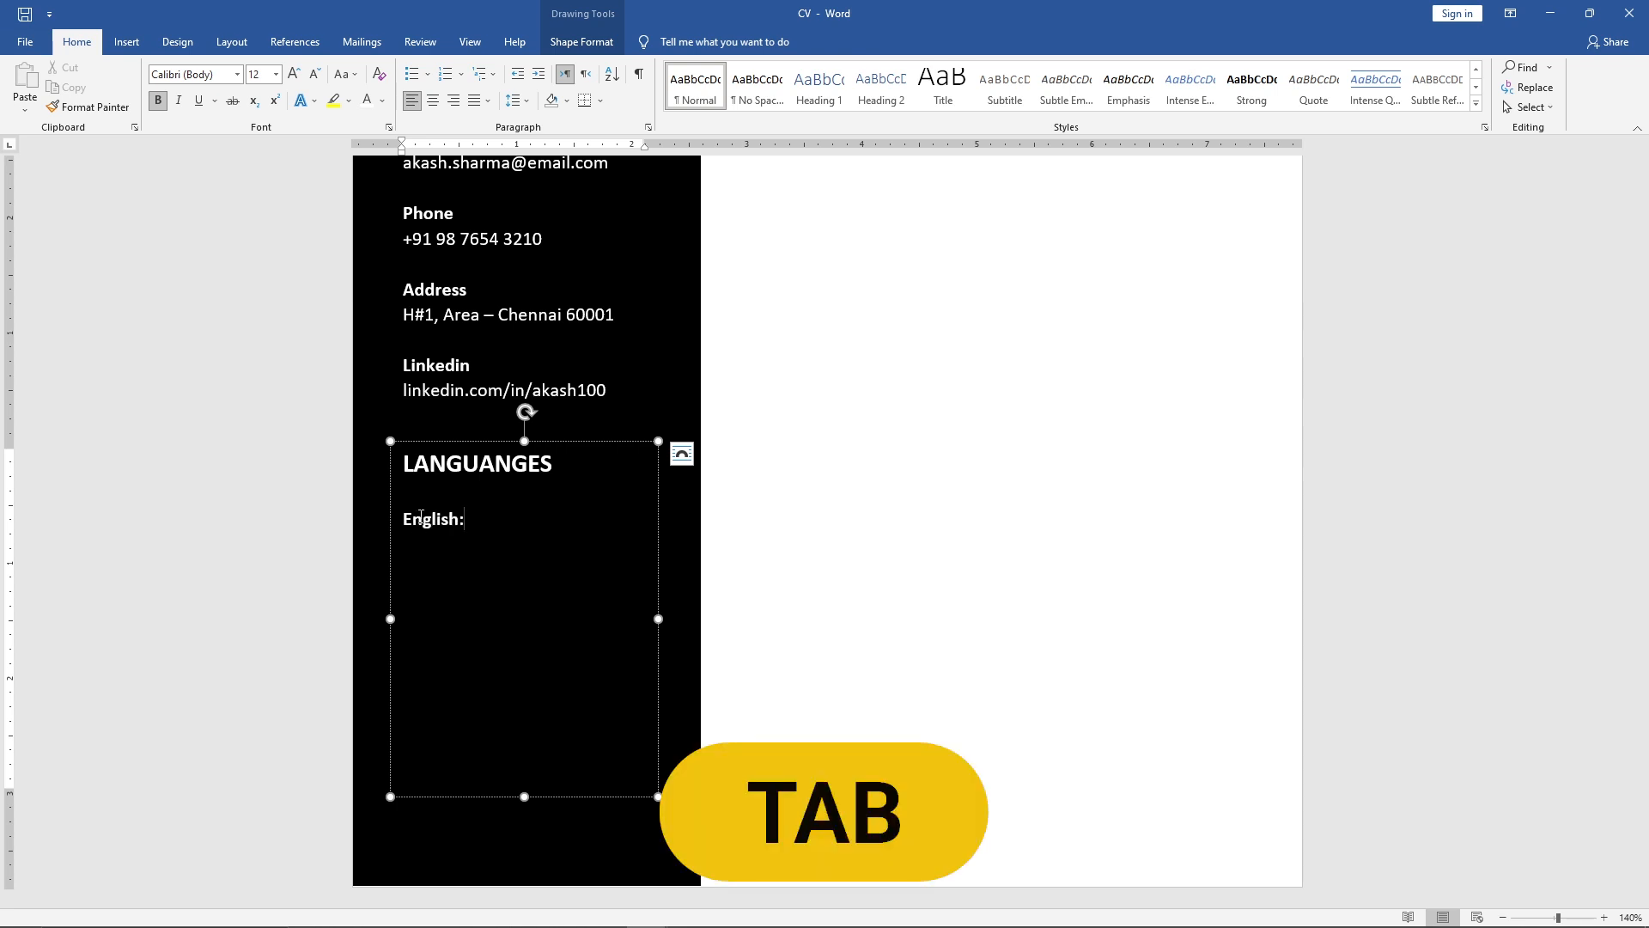
type("Fluent")
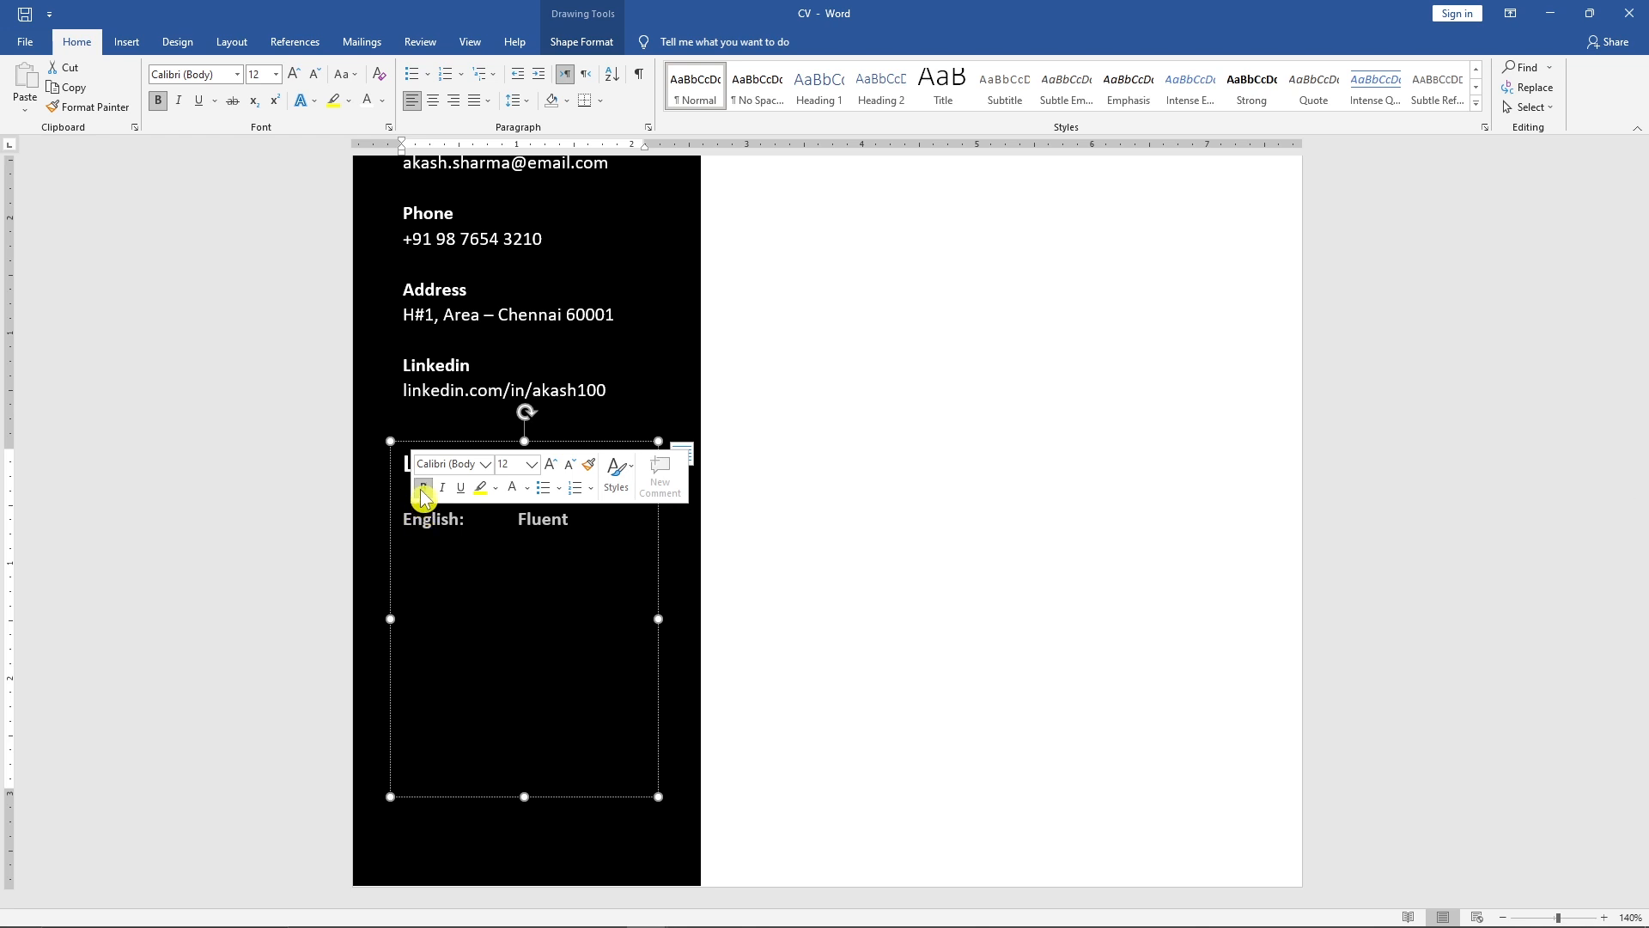
left_click(423, 488)
- Give the English line round bullets at the margin and start a new bullet line
left_click(544, 494)
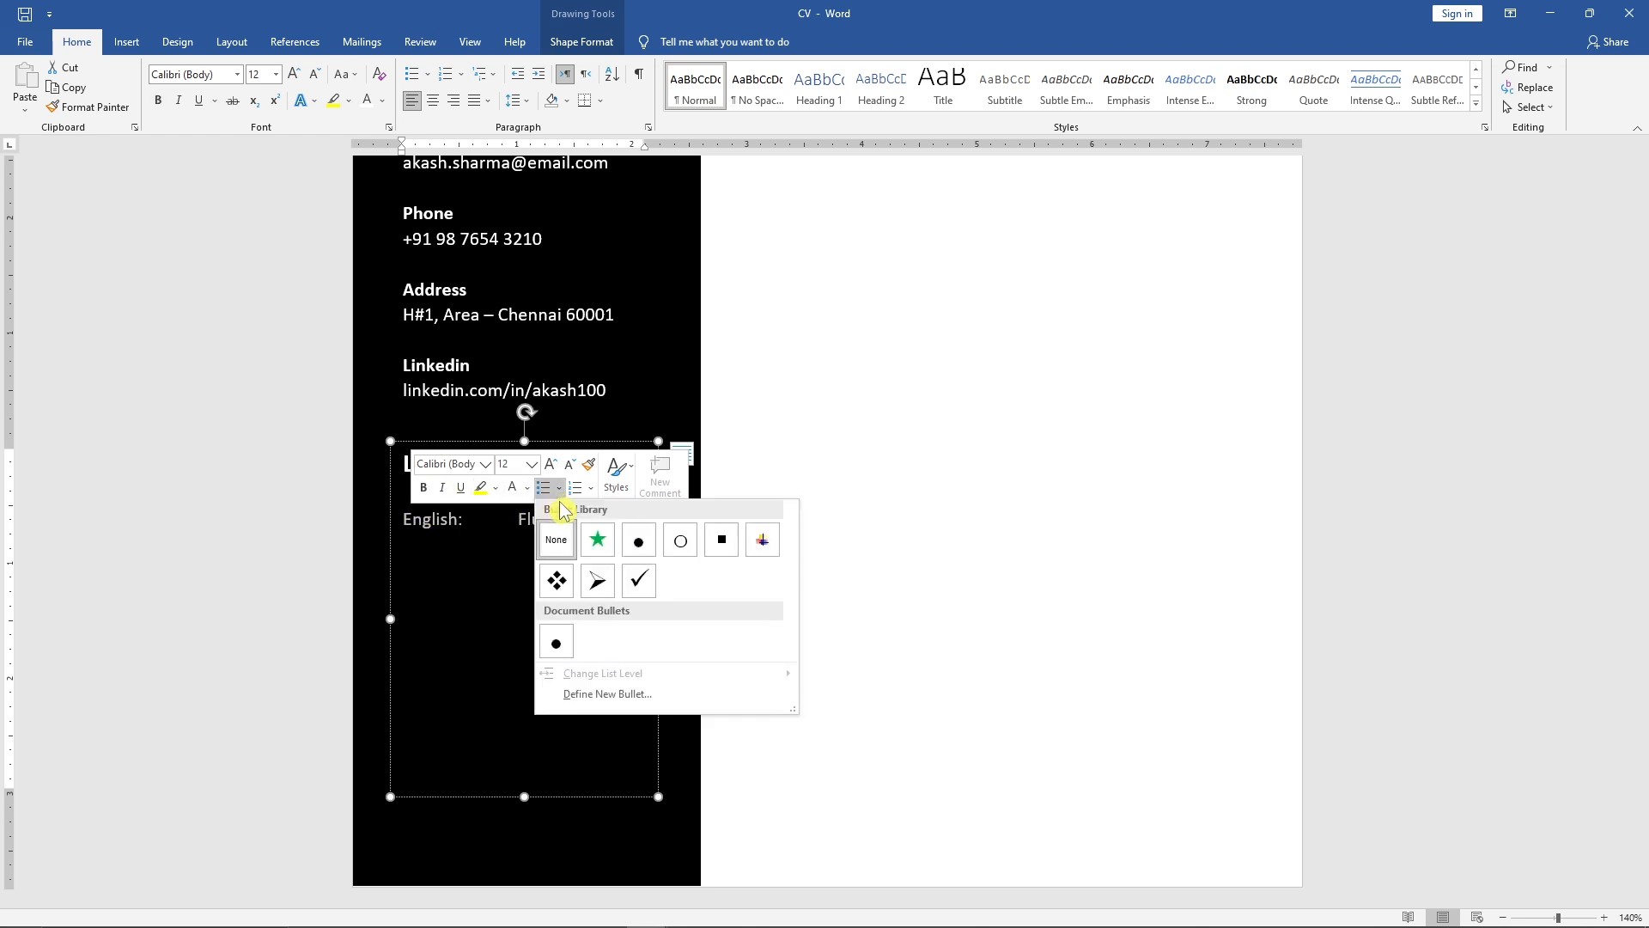
left_click(641, 538)
key("shift+Tab")
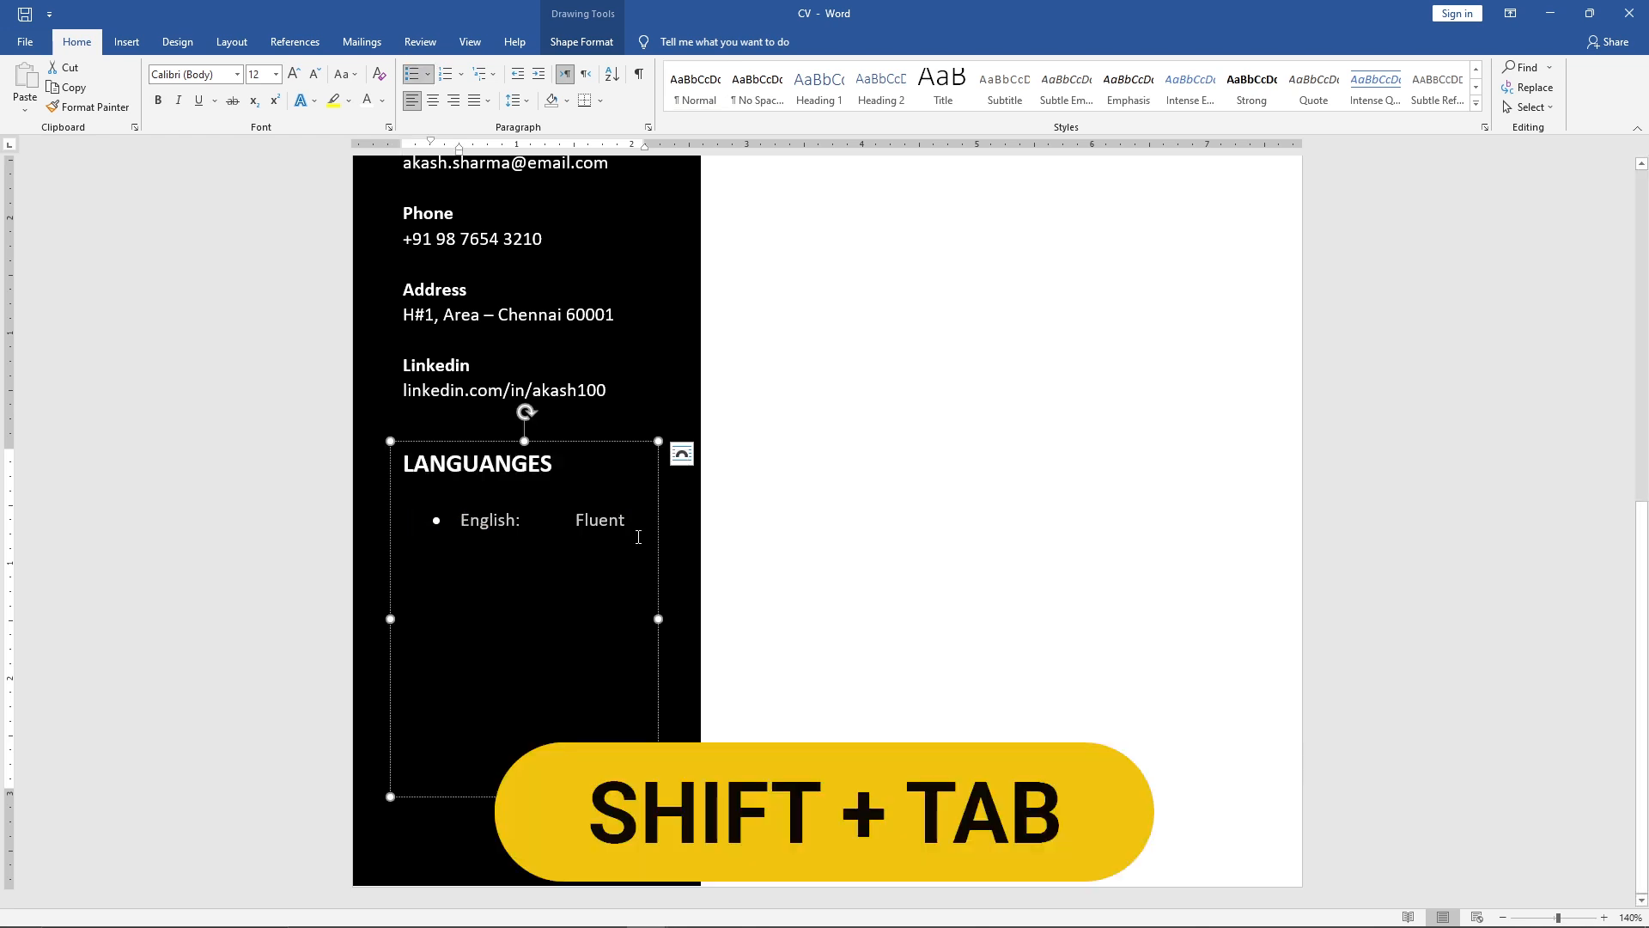
key("shift+Tab")
left_click(626, 523)
key("Return")
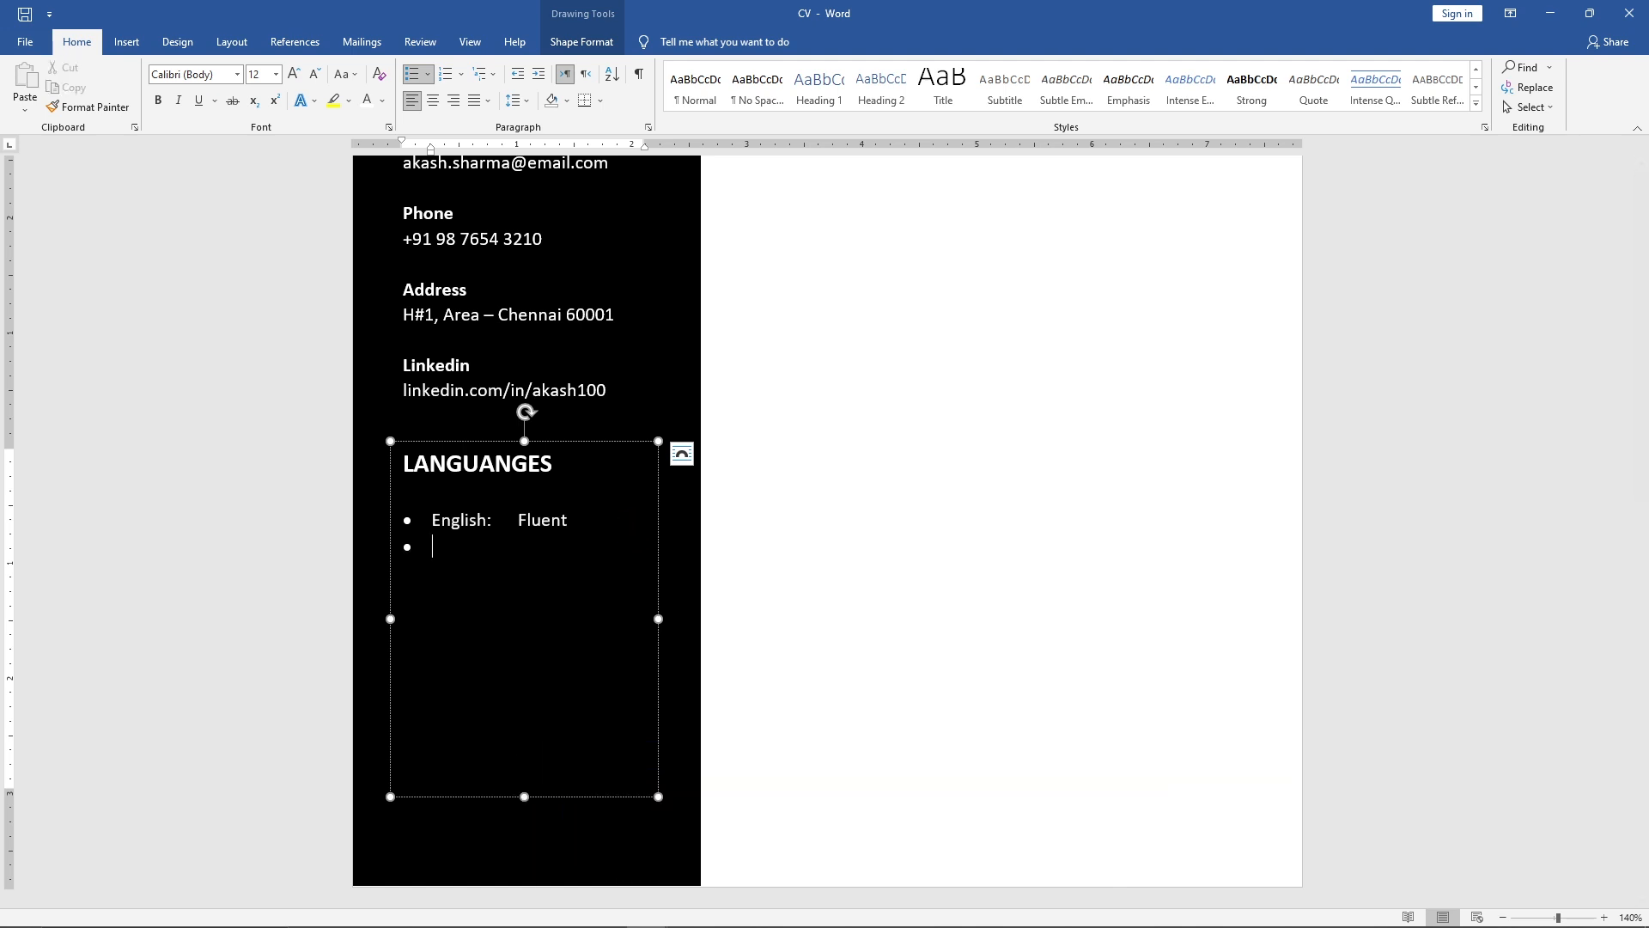
- Add the 'Hindi: Native' bullet, fit the box, and rename the copy's heading 'CERTIFICATES'
type("Hindi:\tNative")
left_click_drag(524, 796, 505, 731)
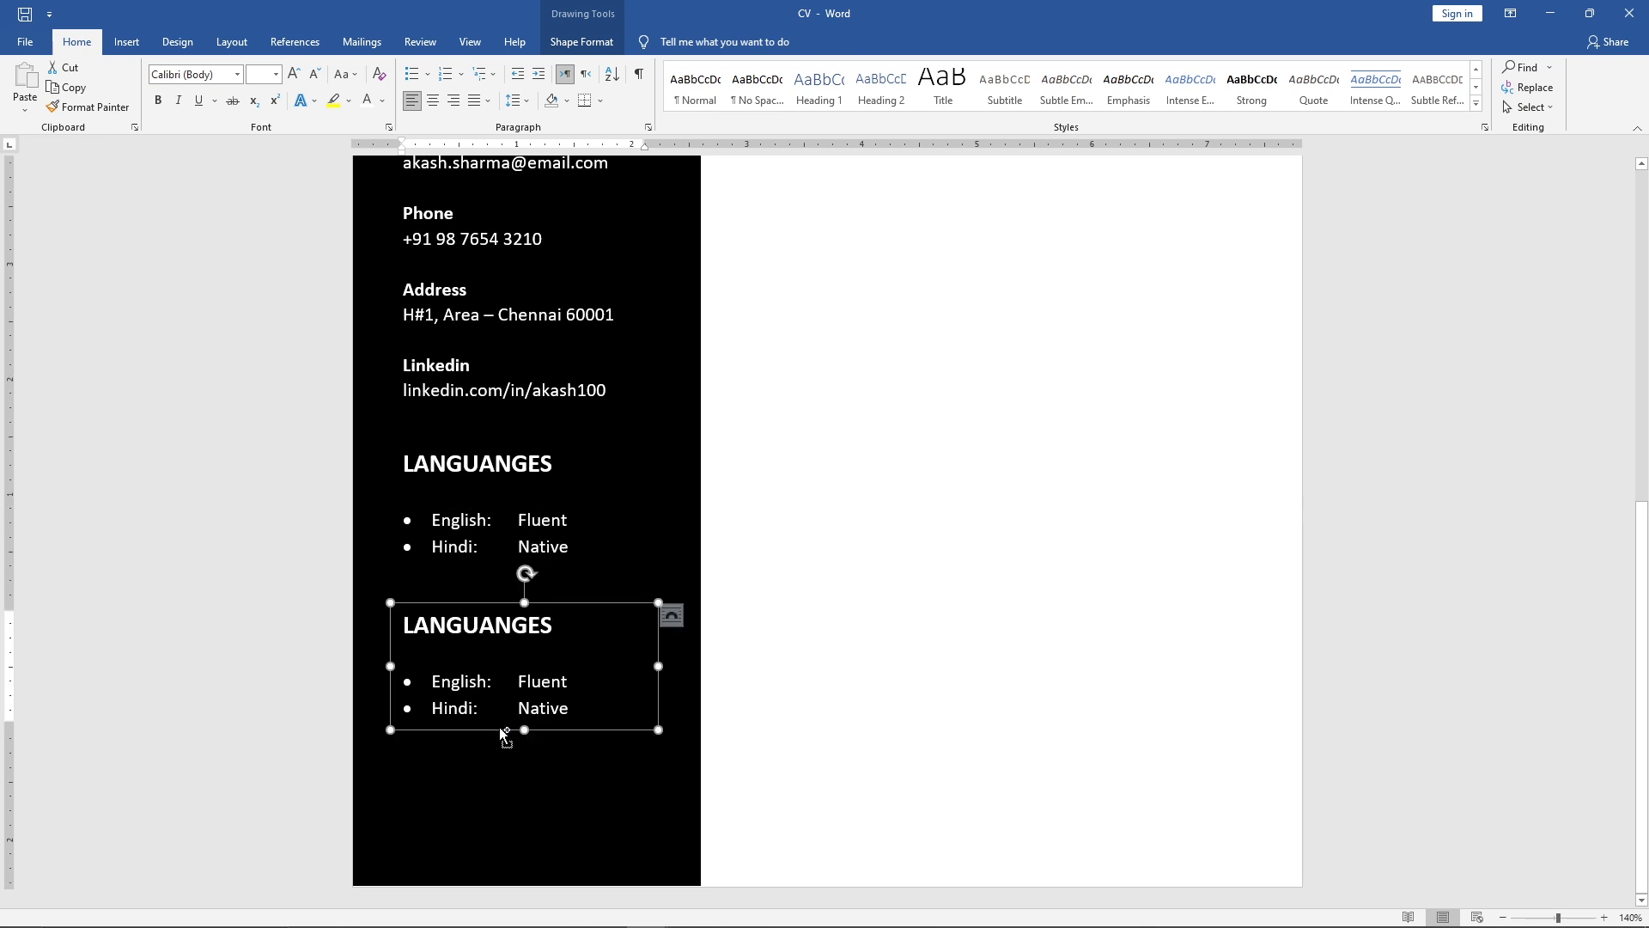
double_click(554, 627)
type("CER")
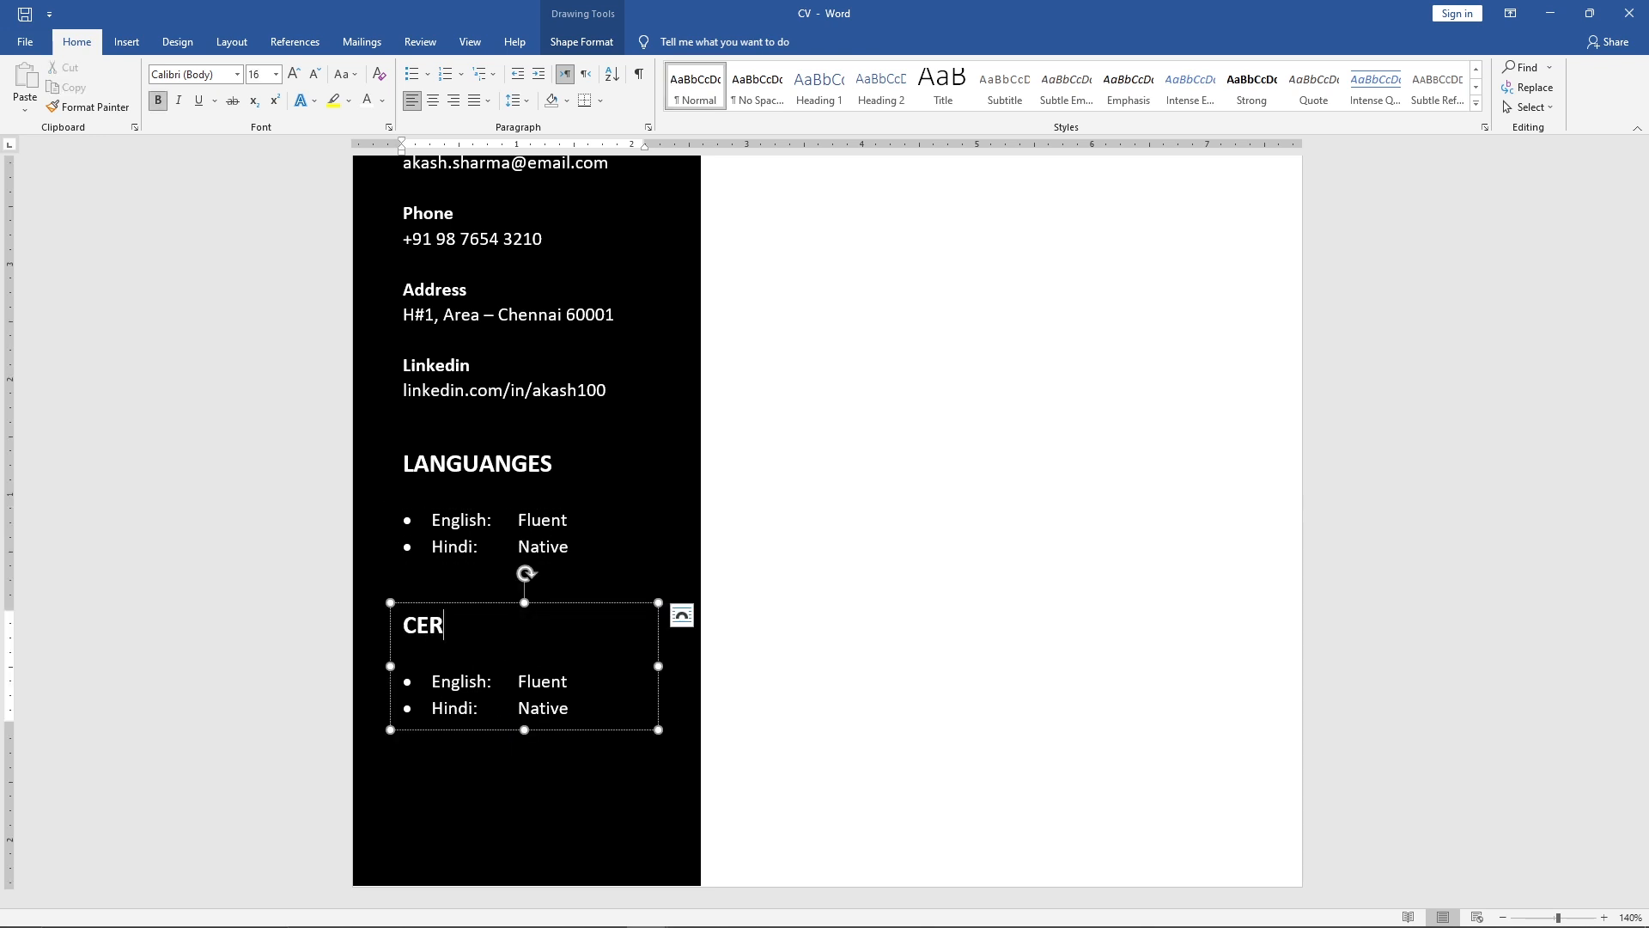
type("TIFICATES")
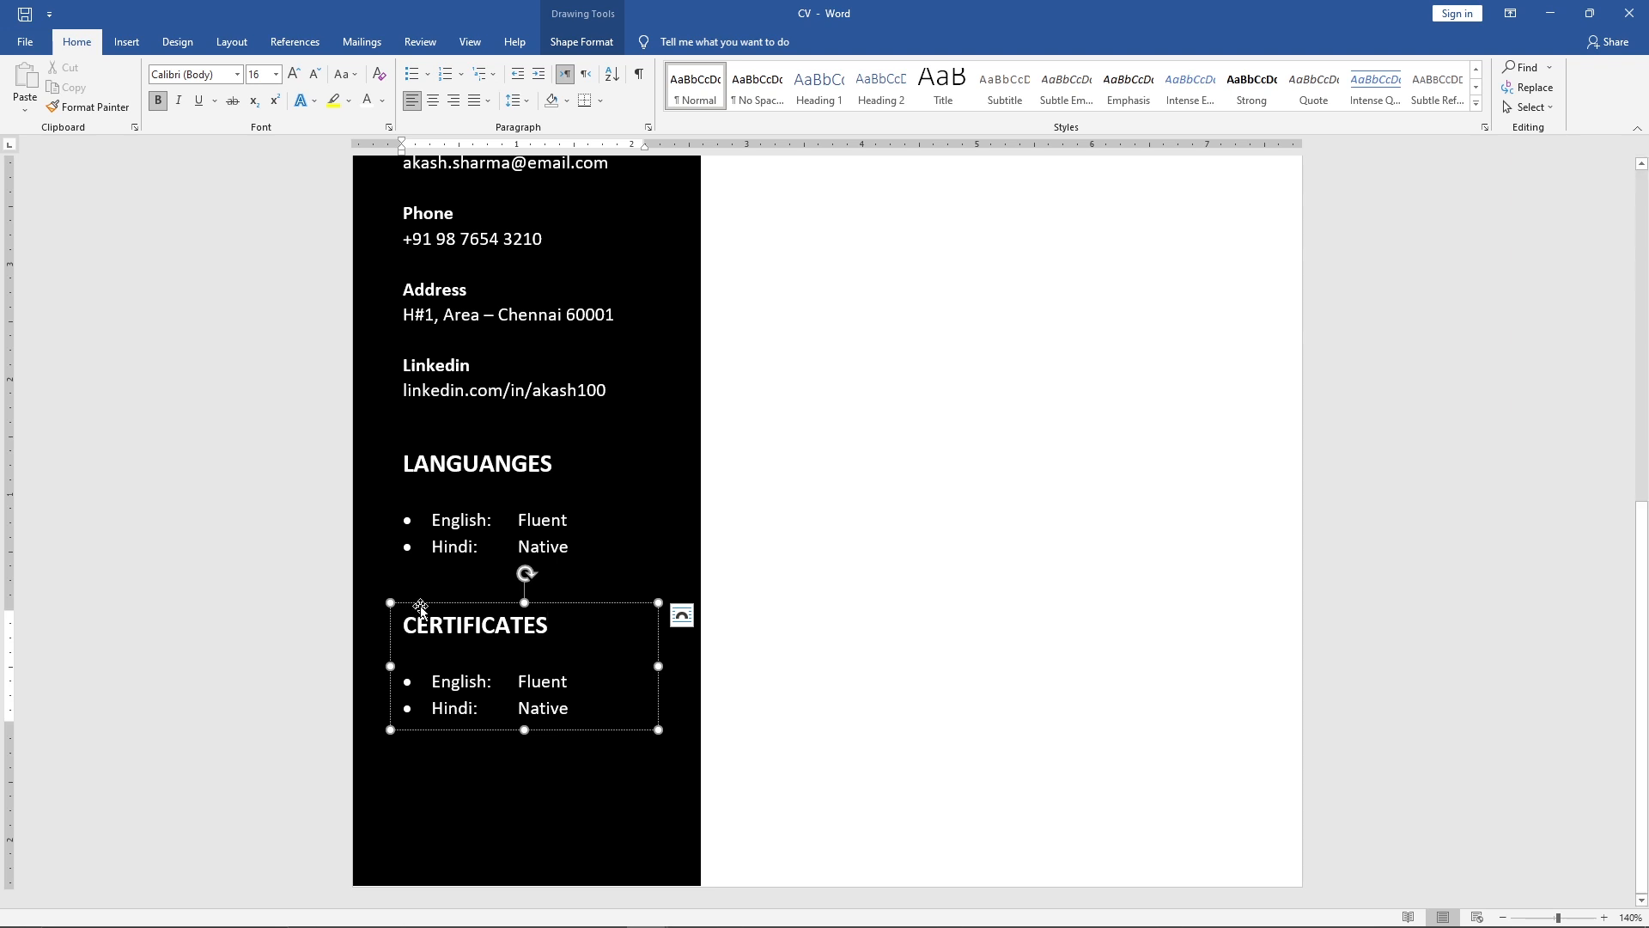
- Bullet 'Diploma in Information Technology' and 'Full-Stack Web Dev Specialization' with a blank line between
left_click_drag(580, 706, 432, 681)
type("E")
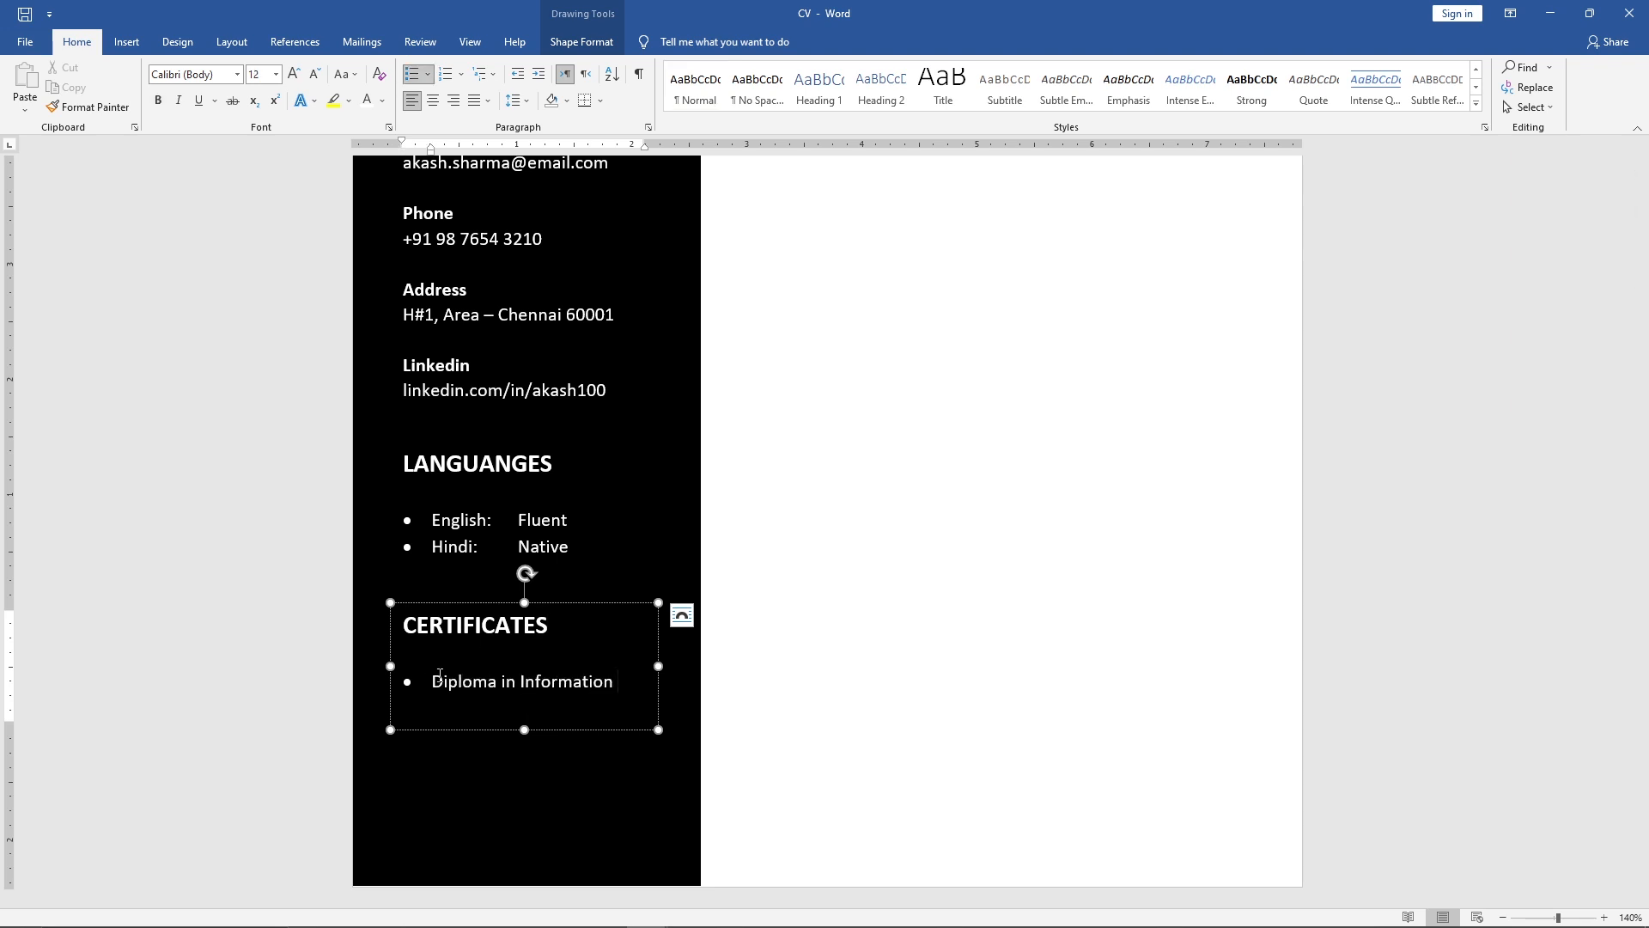
type("Technology")
left_click_drag(524, 727, 528, 842)
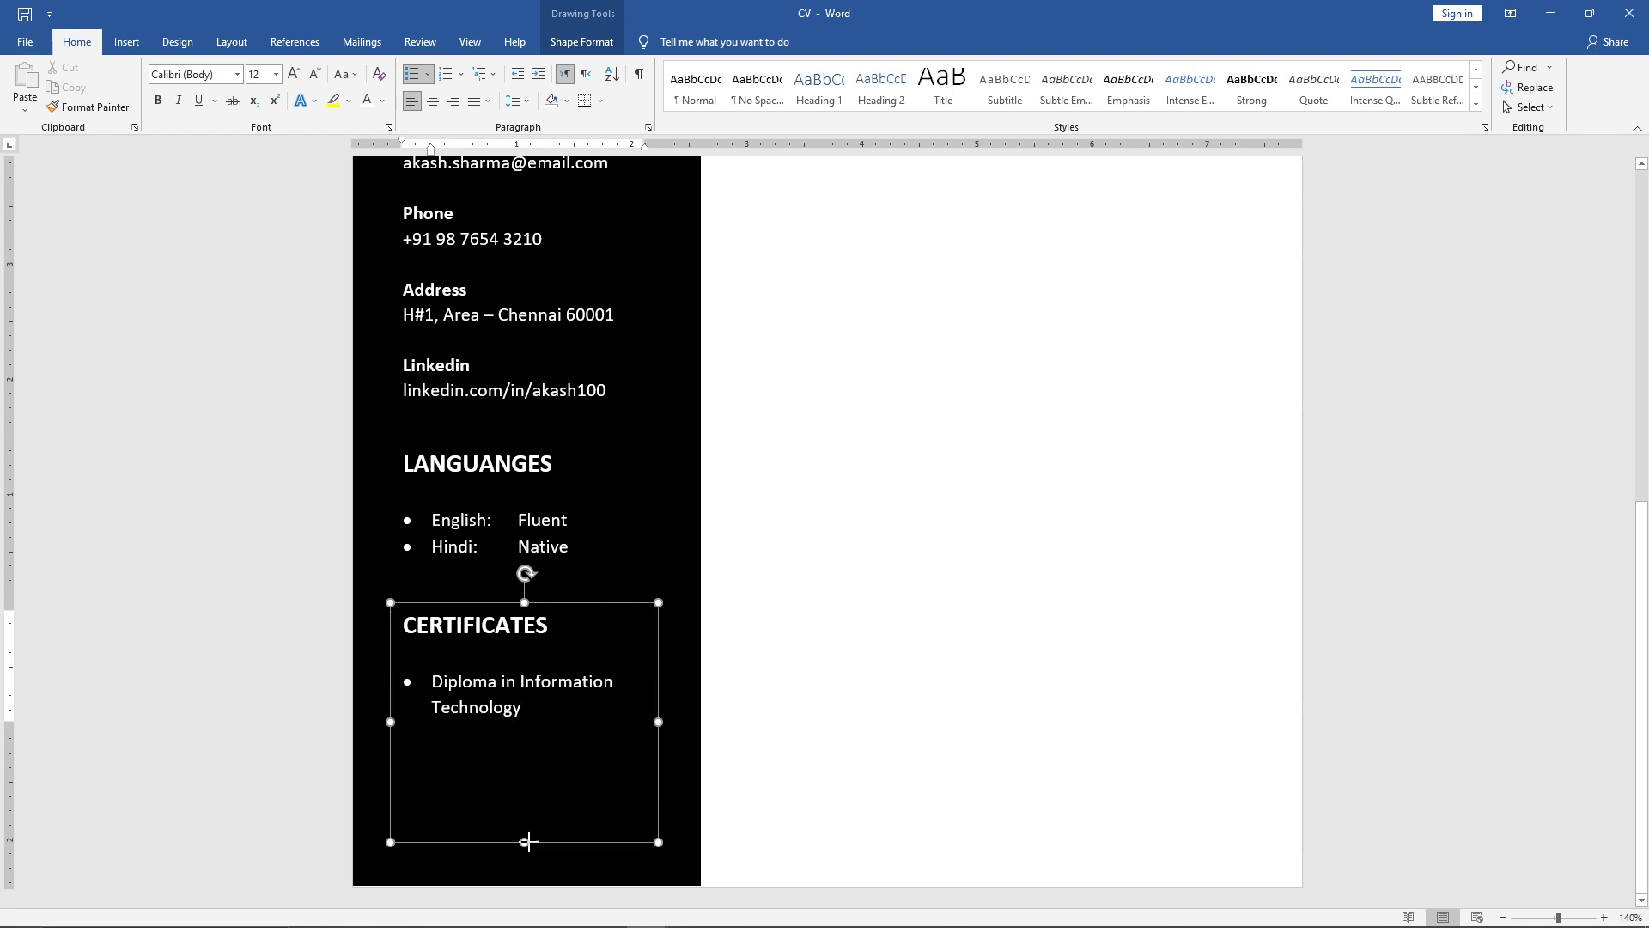
left_click(545, 718)
key("Return")
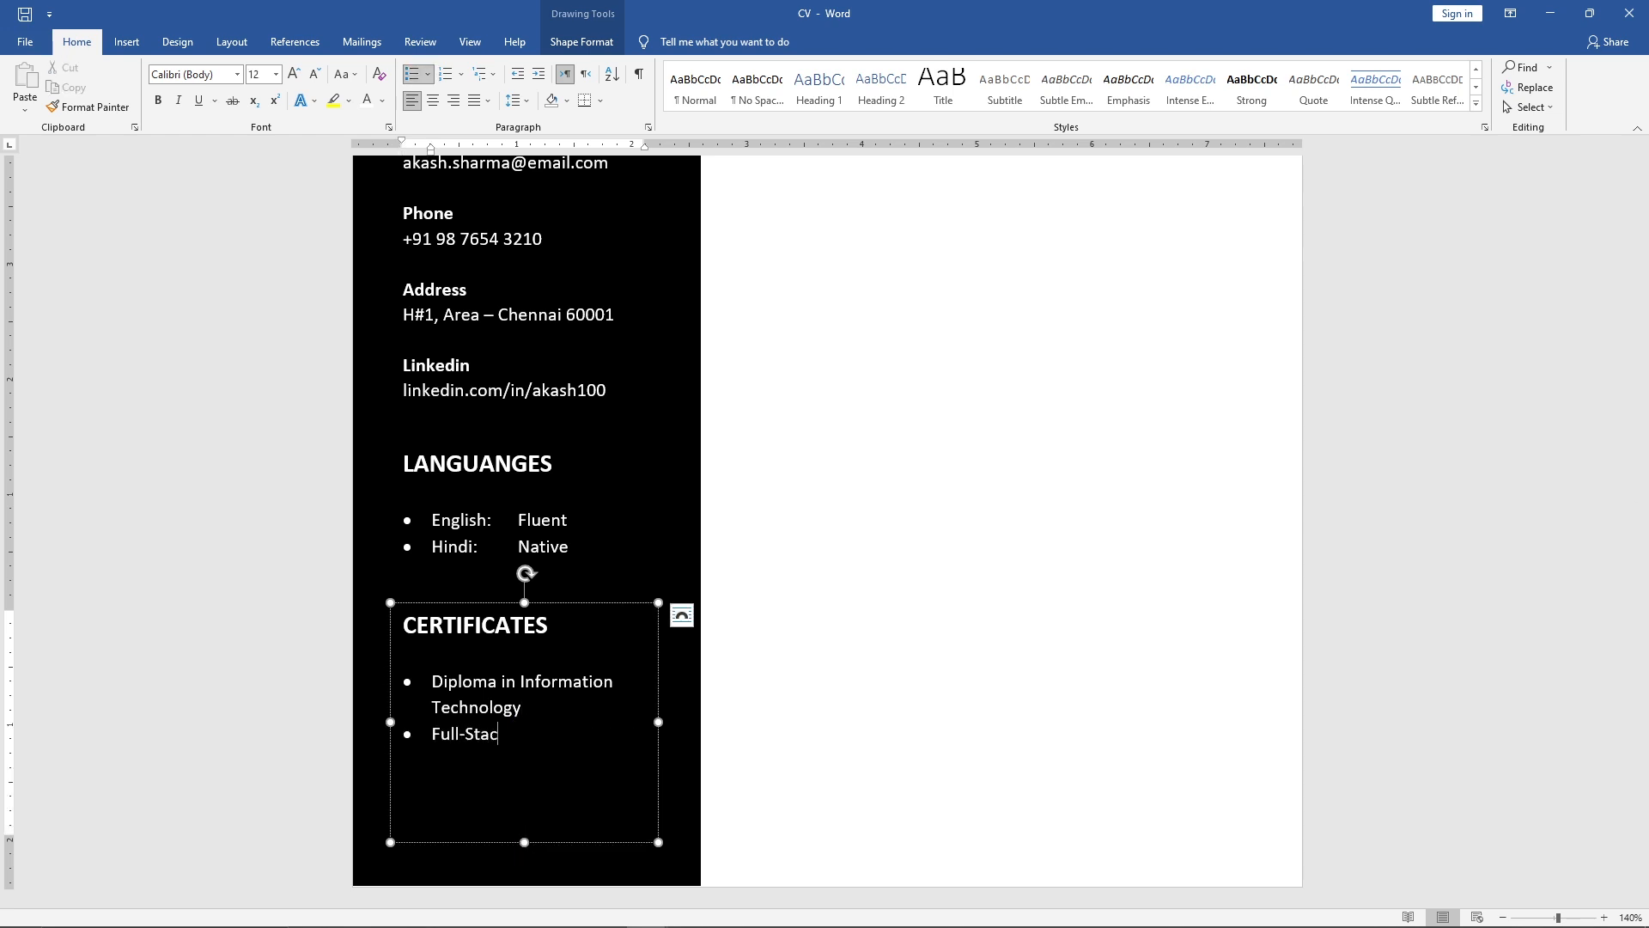
type("cialization")
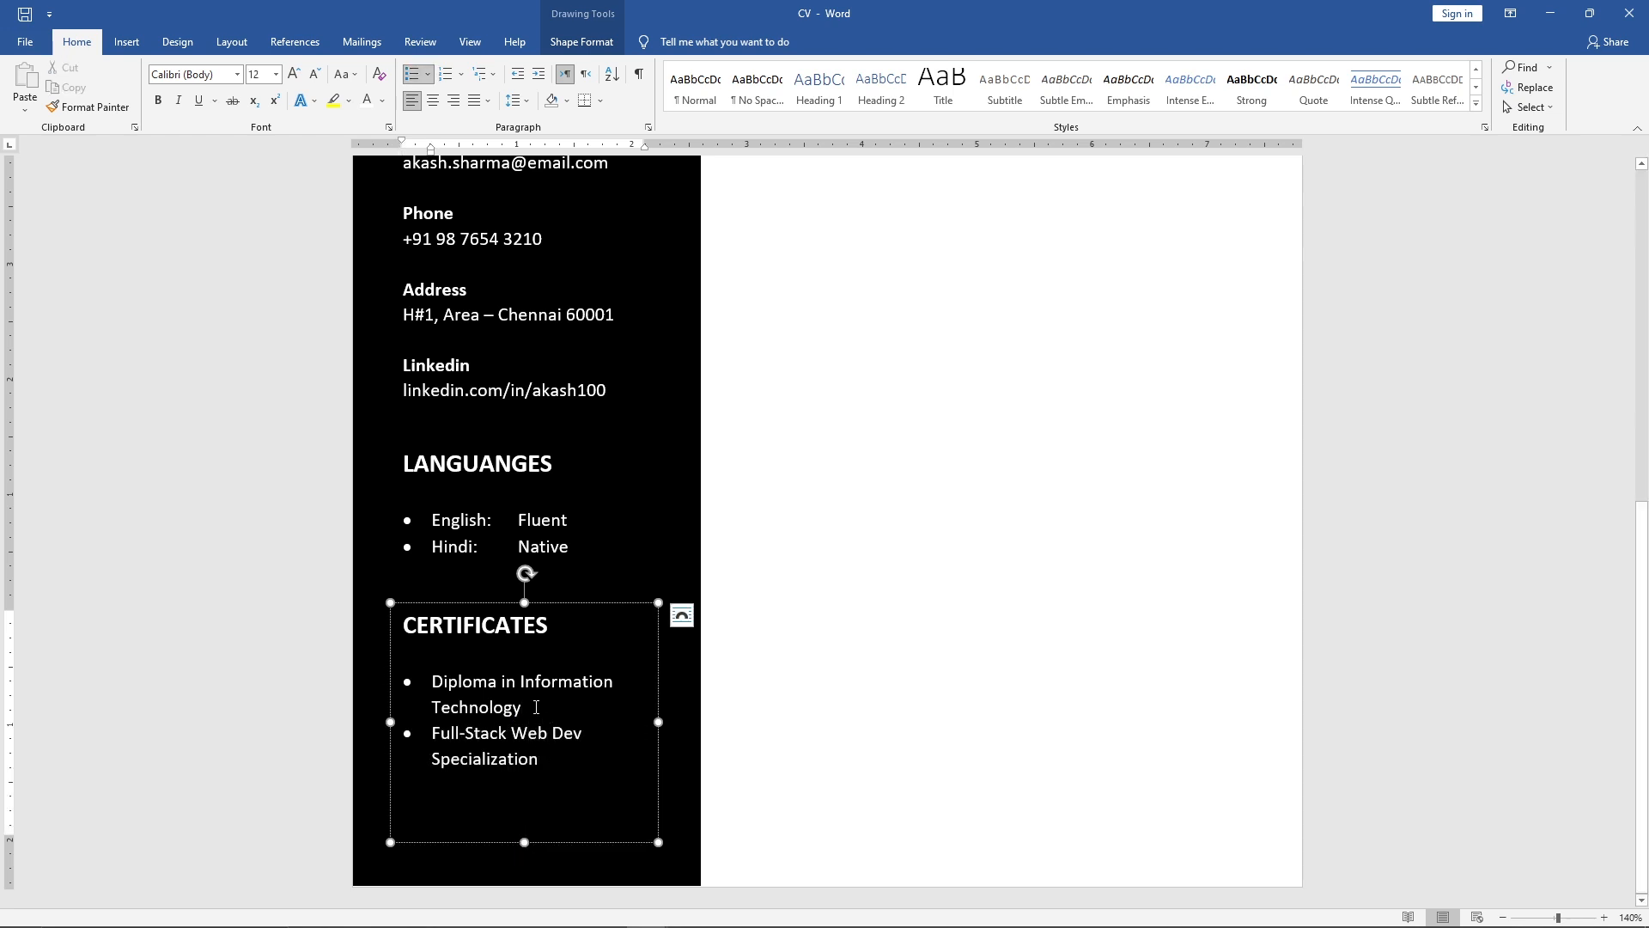
key("Return")
key("BackSpace")
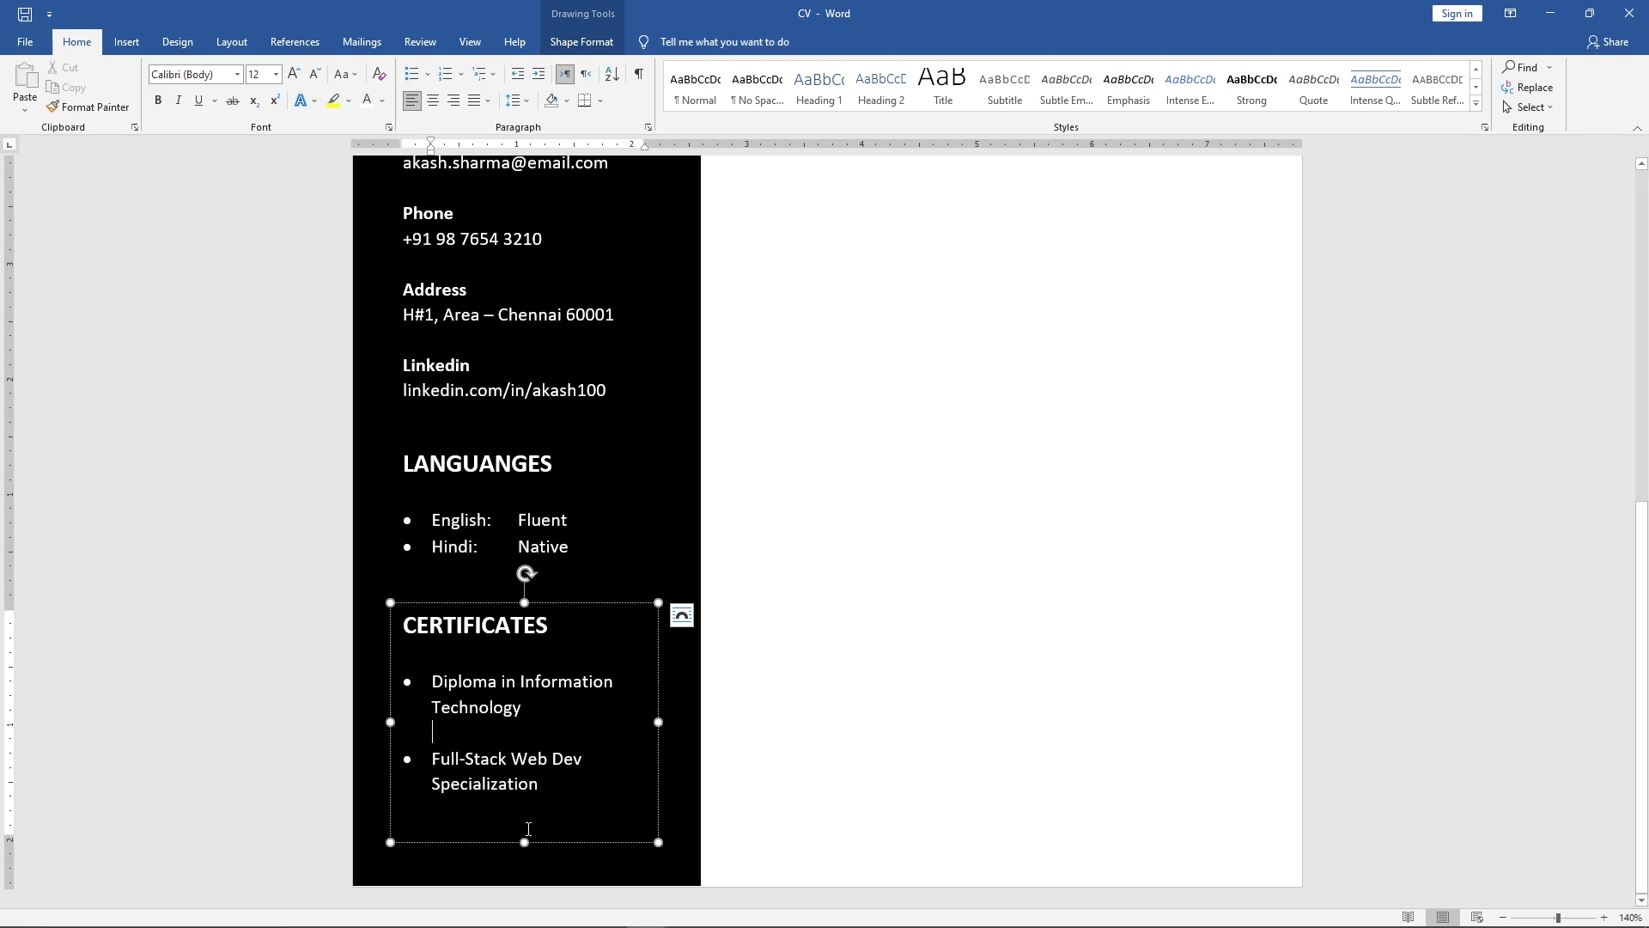
left_click_drag(522, 842, 520, 801)
- Draw a text box at the top of the right column with no fill and no outline
scroll(533, 804, "up", 8)
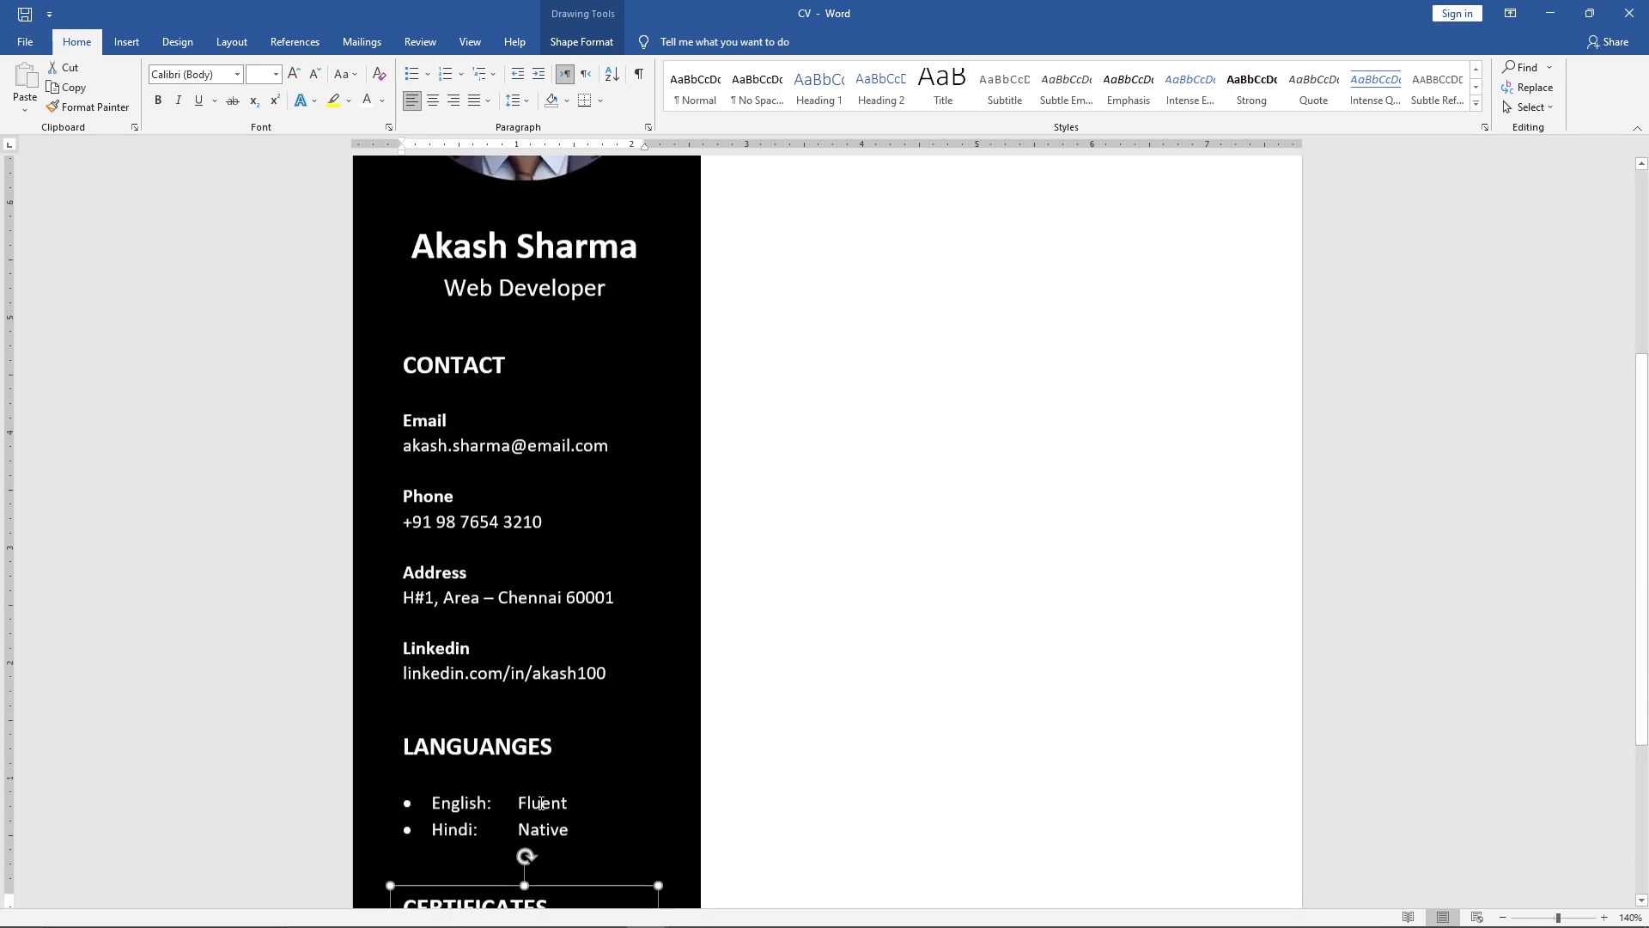
left_click(127, 42)
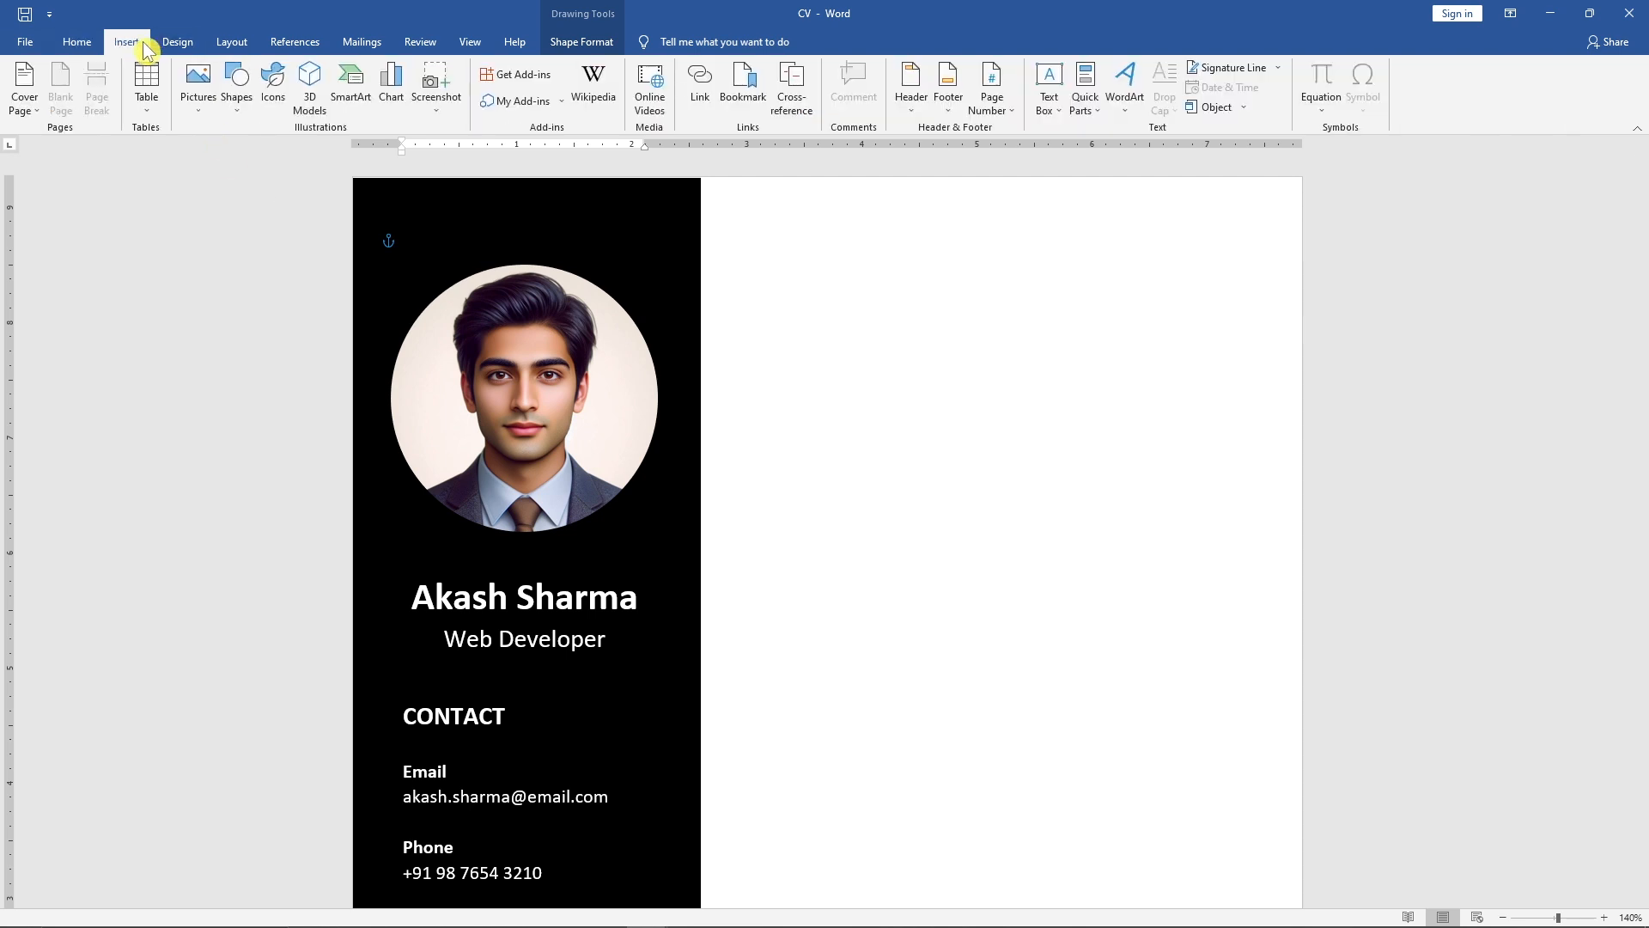
left_click(1056, 108)
left_click(1164, 152)
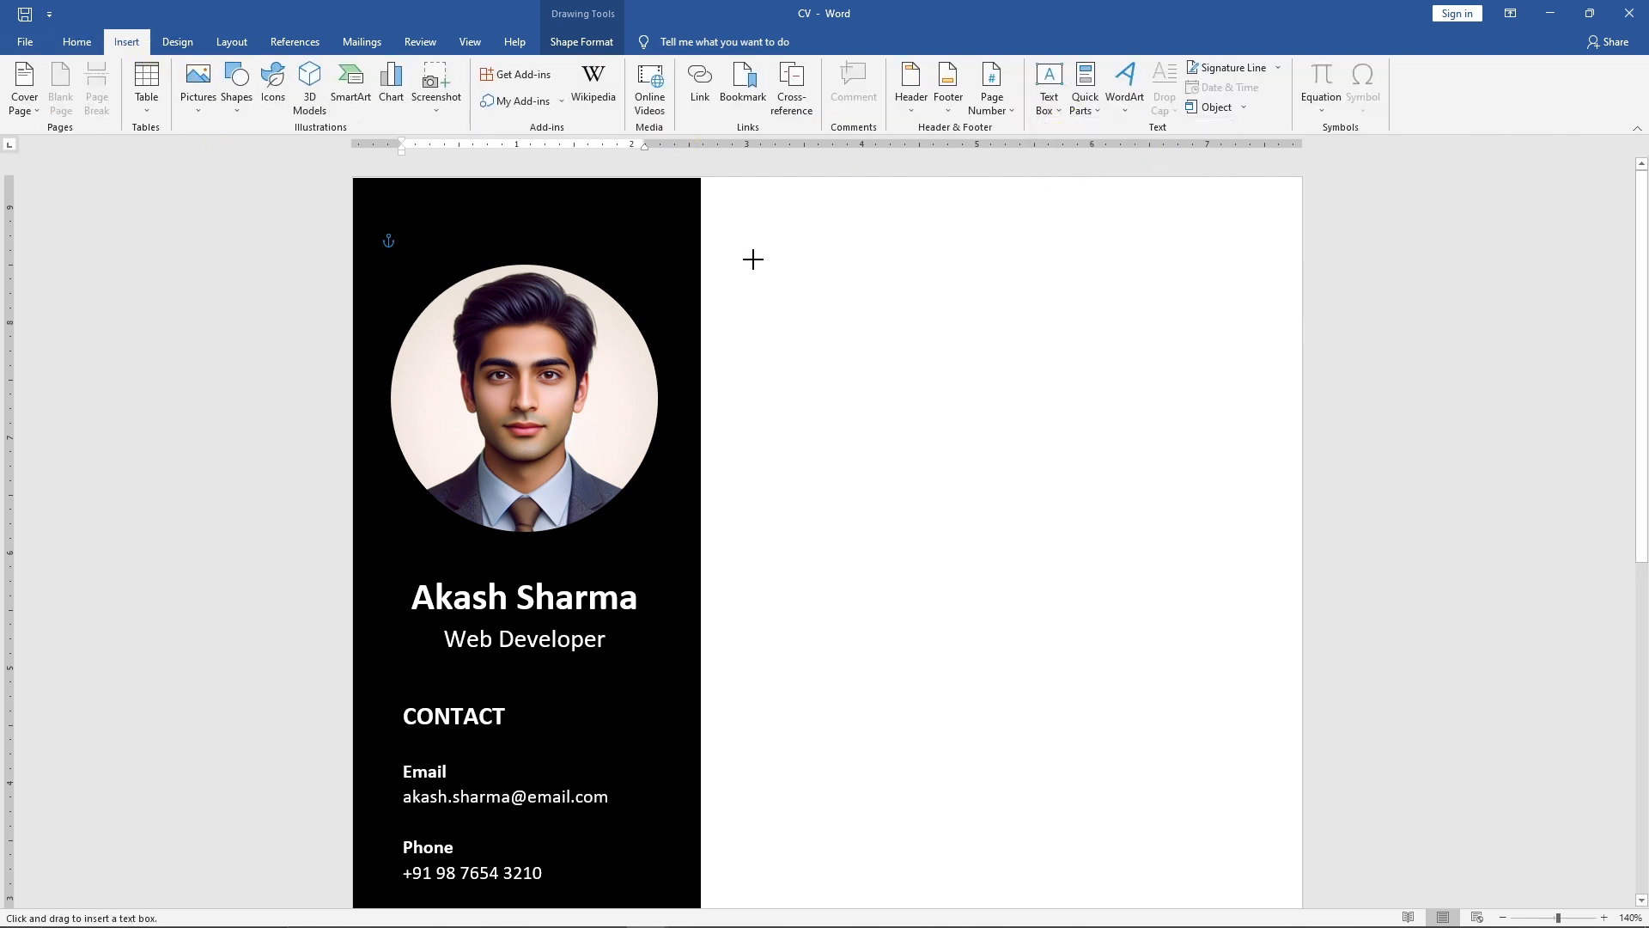
left_click_drag(731, 263, 1268, 514)
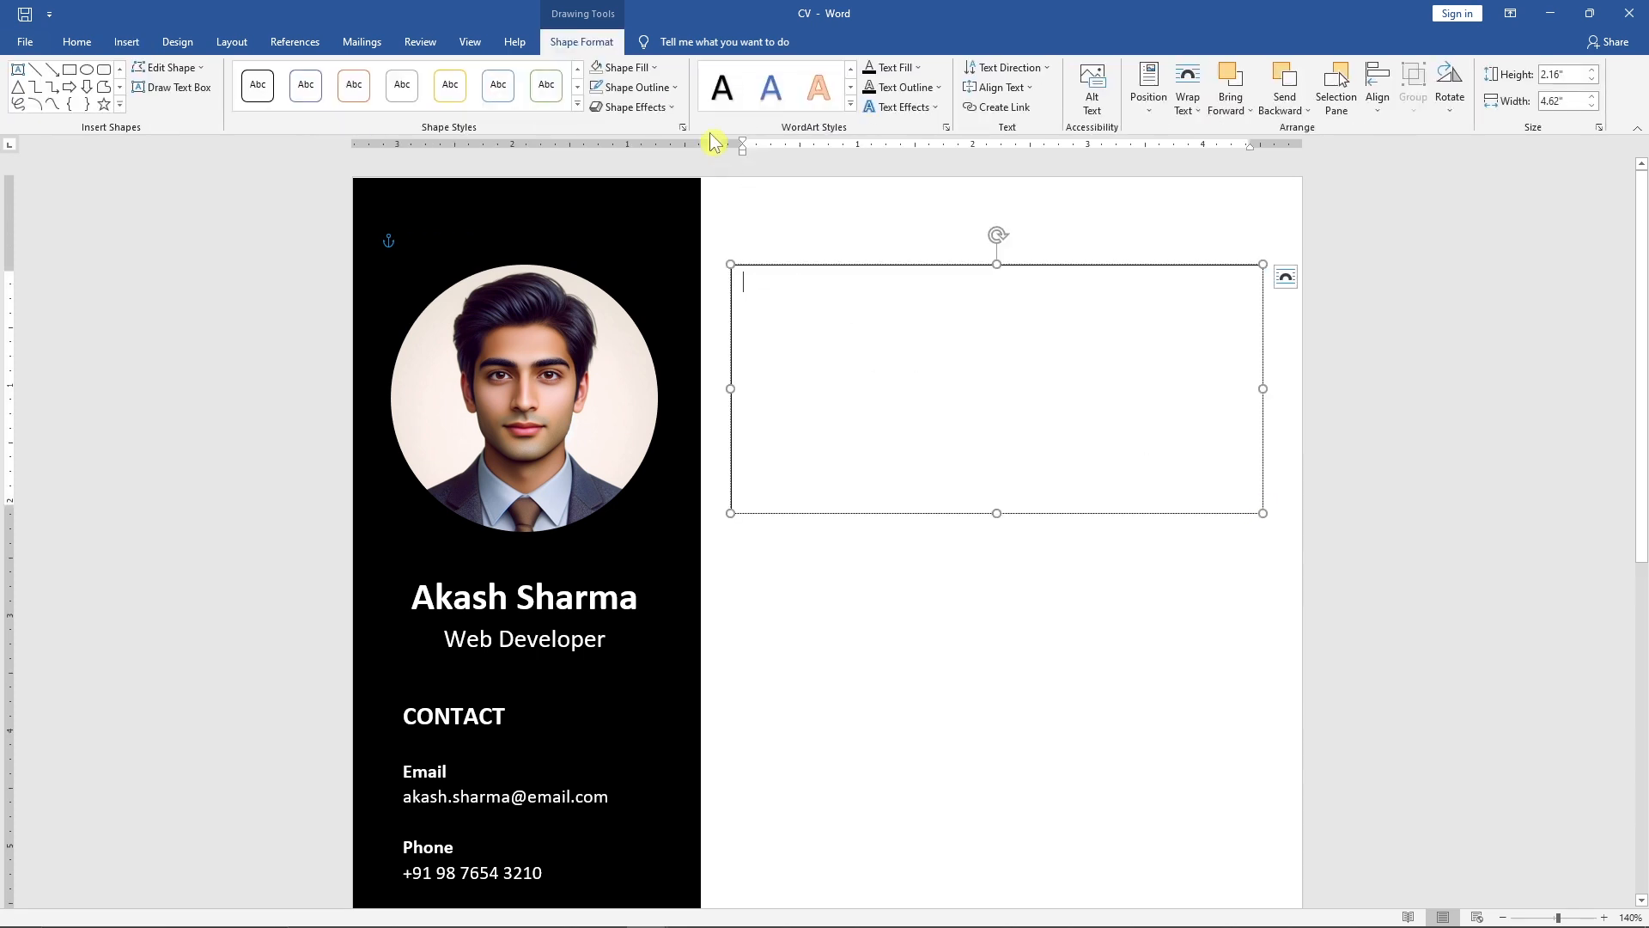
left_click(627, 67)
left_click(681, 216)
left_click(640, 87)
left_click(686, 238)
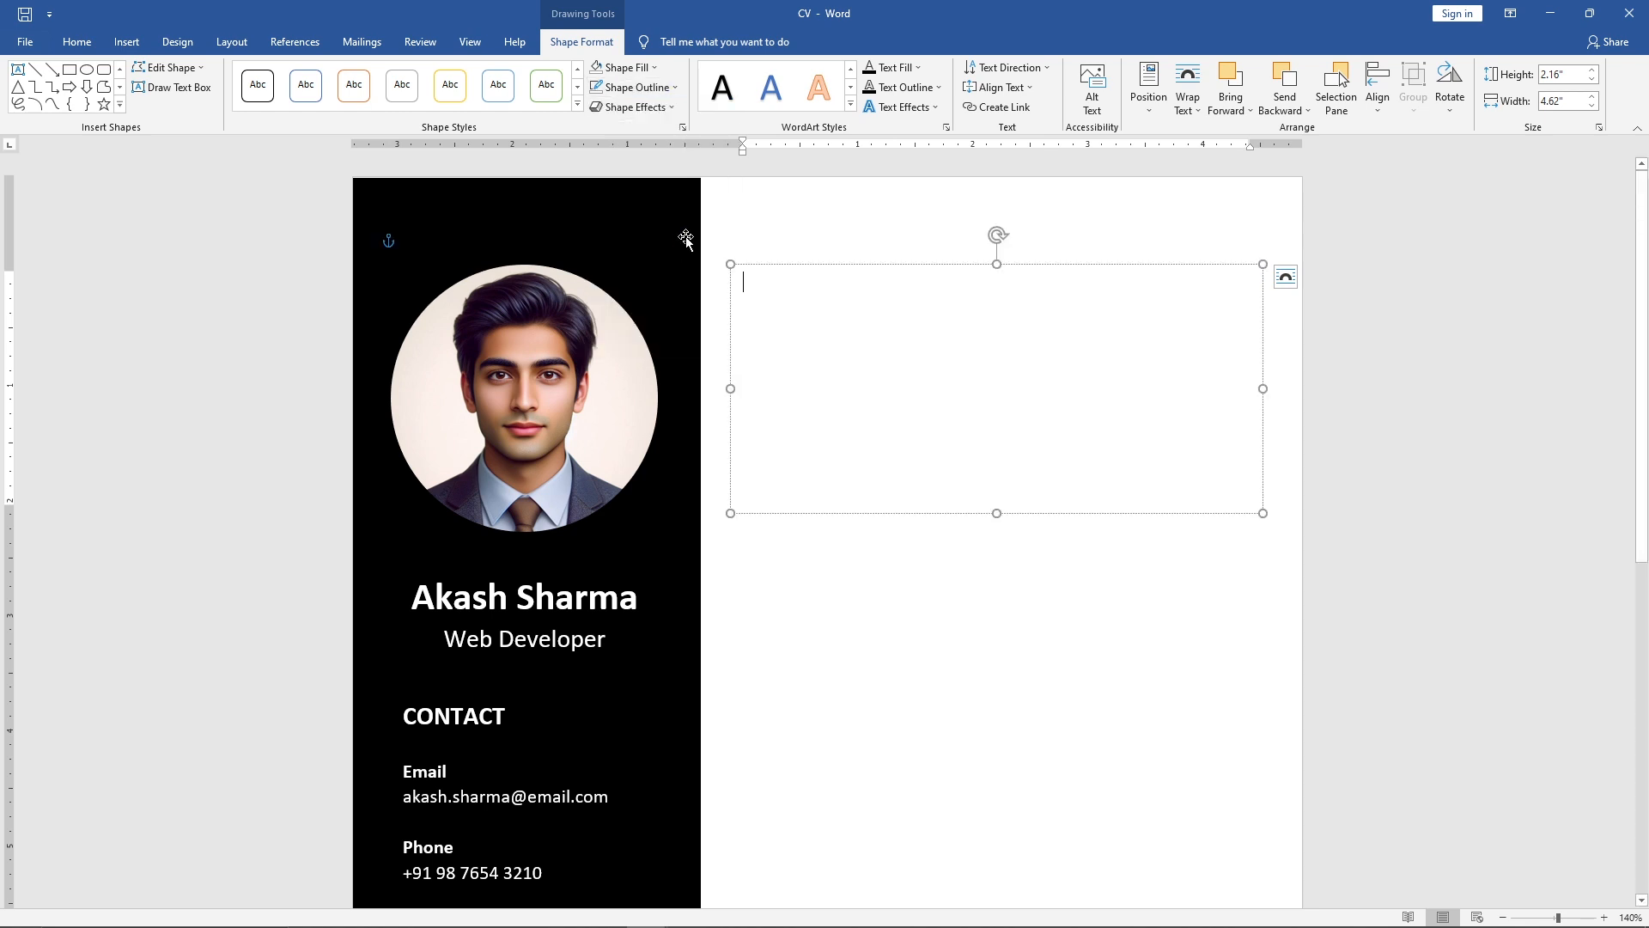
- Type a bold 16 pt SUMMARY heading with no space after, then start a new line
type("S")
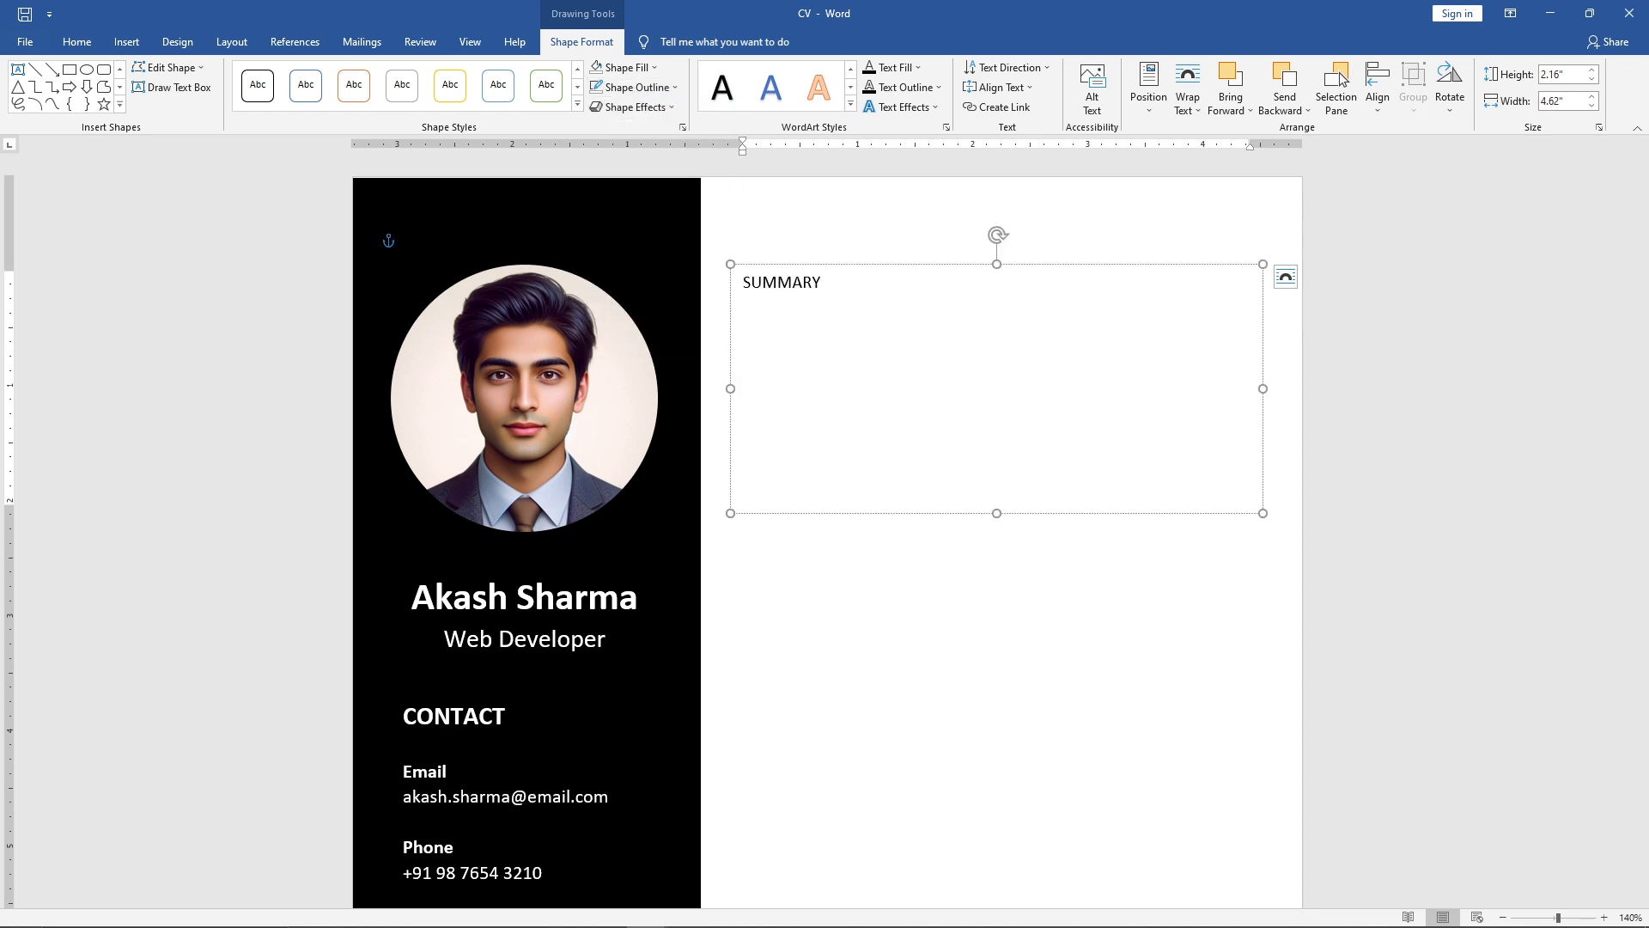
type("UMMARY")
left_click_drag(830, 283, 747, 287)
left_click(837, 232)
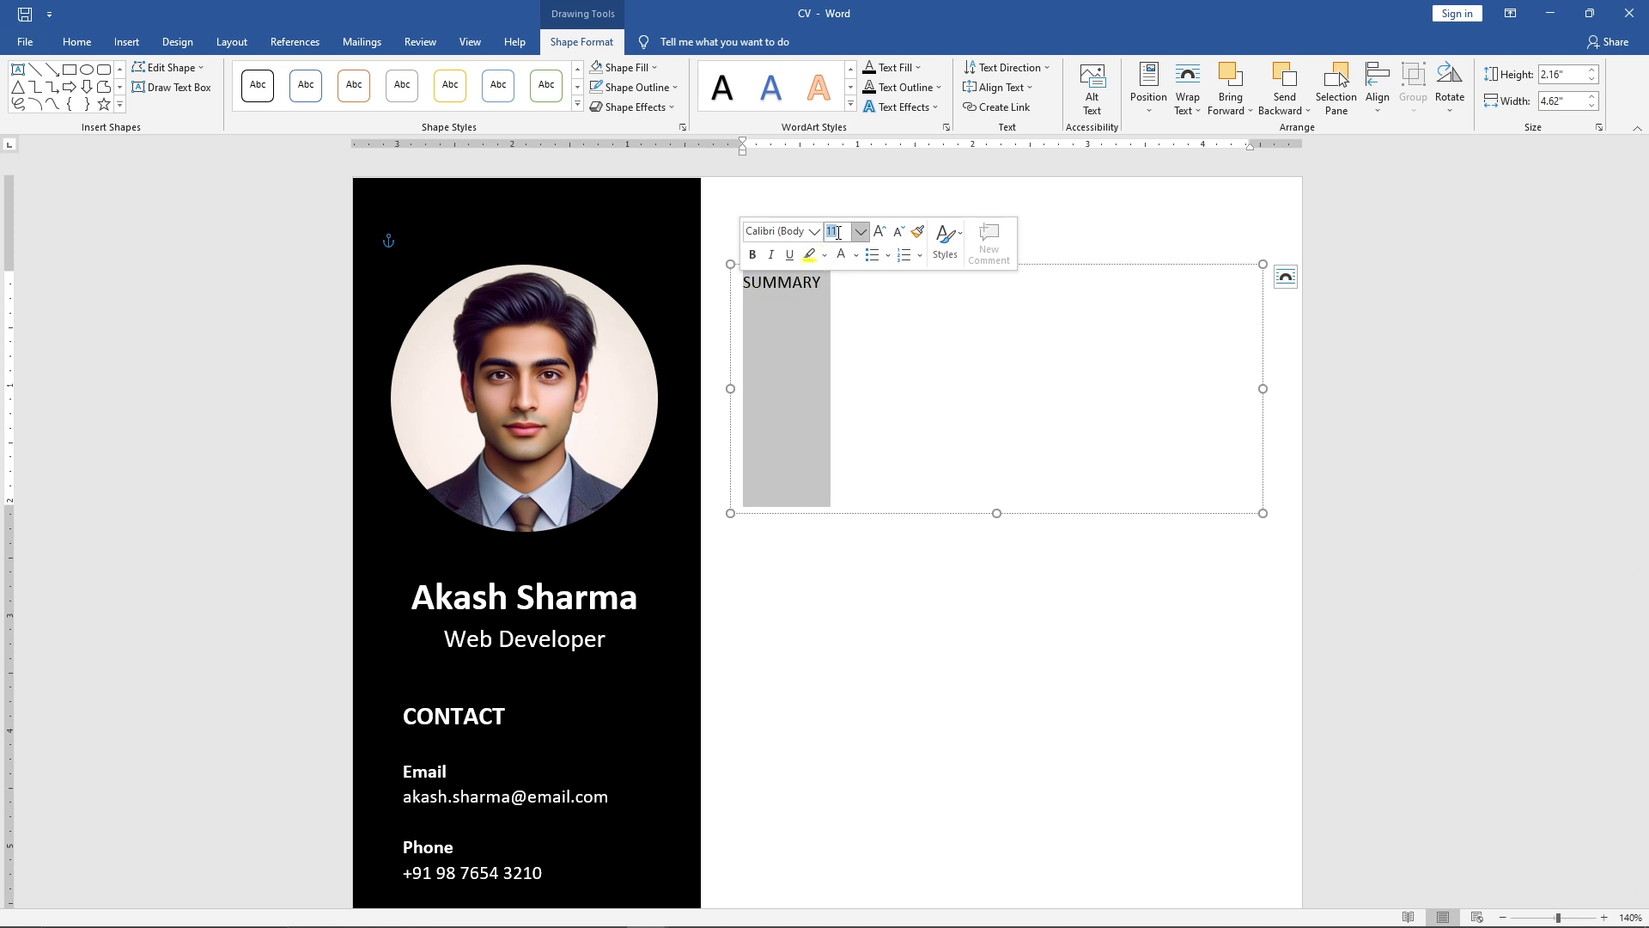
type("16")
key("Return")
left_click(753, 254)
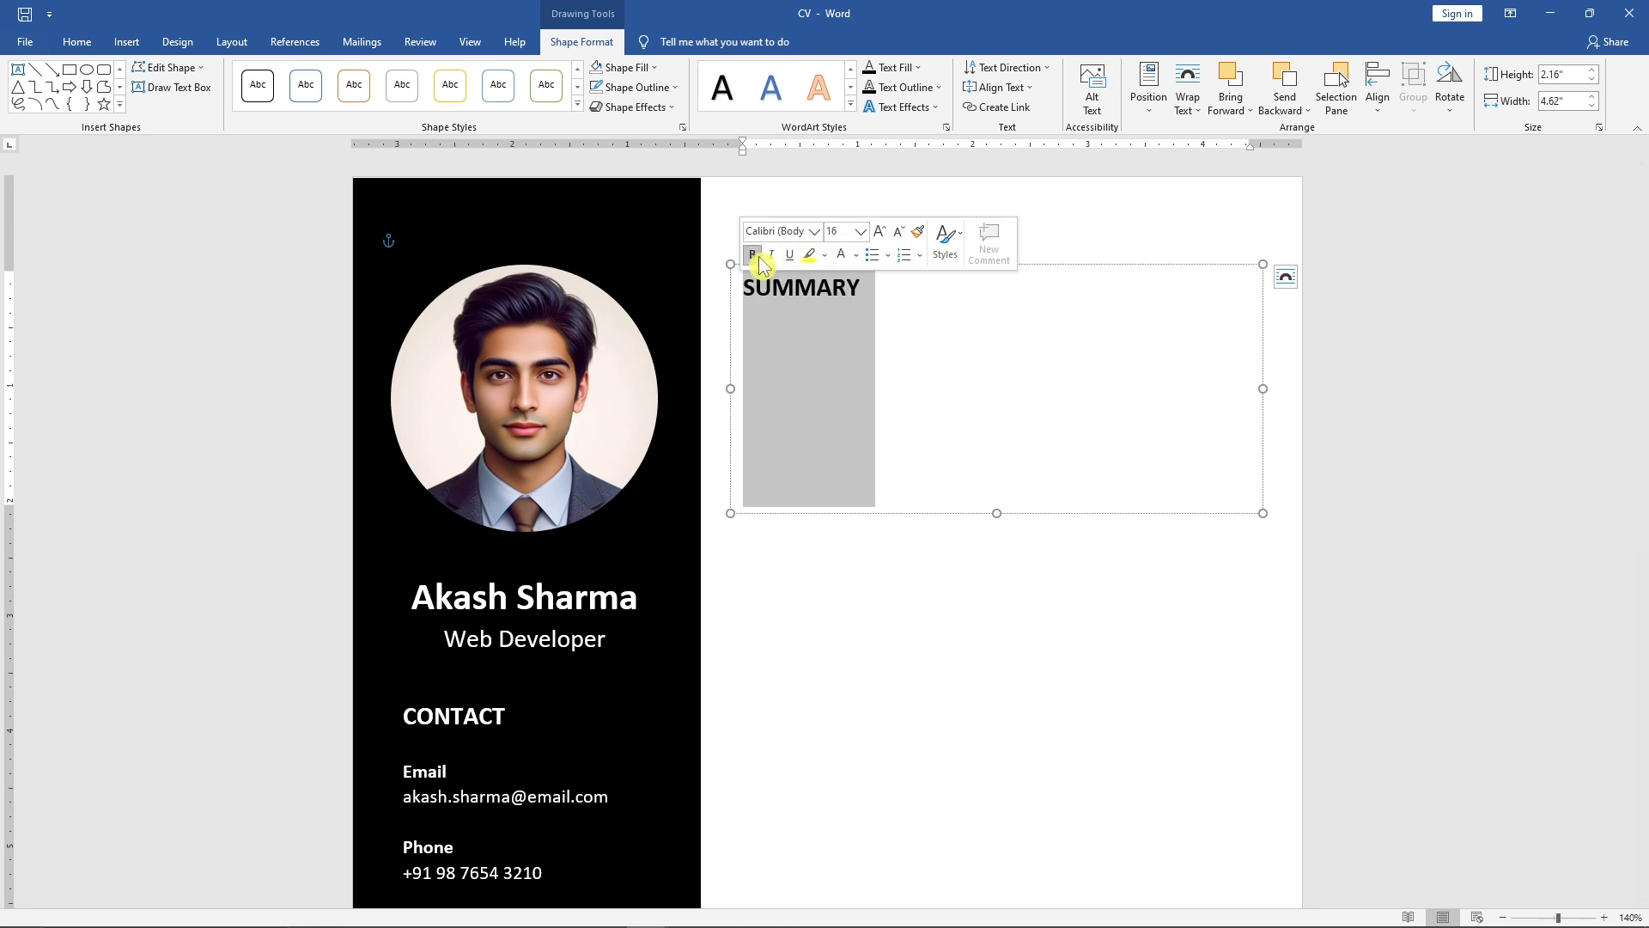
left_click(76, 41)
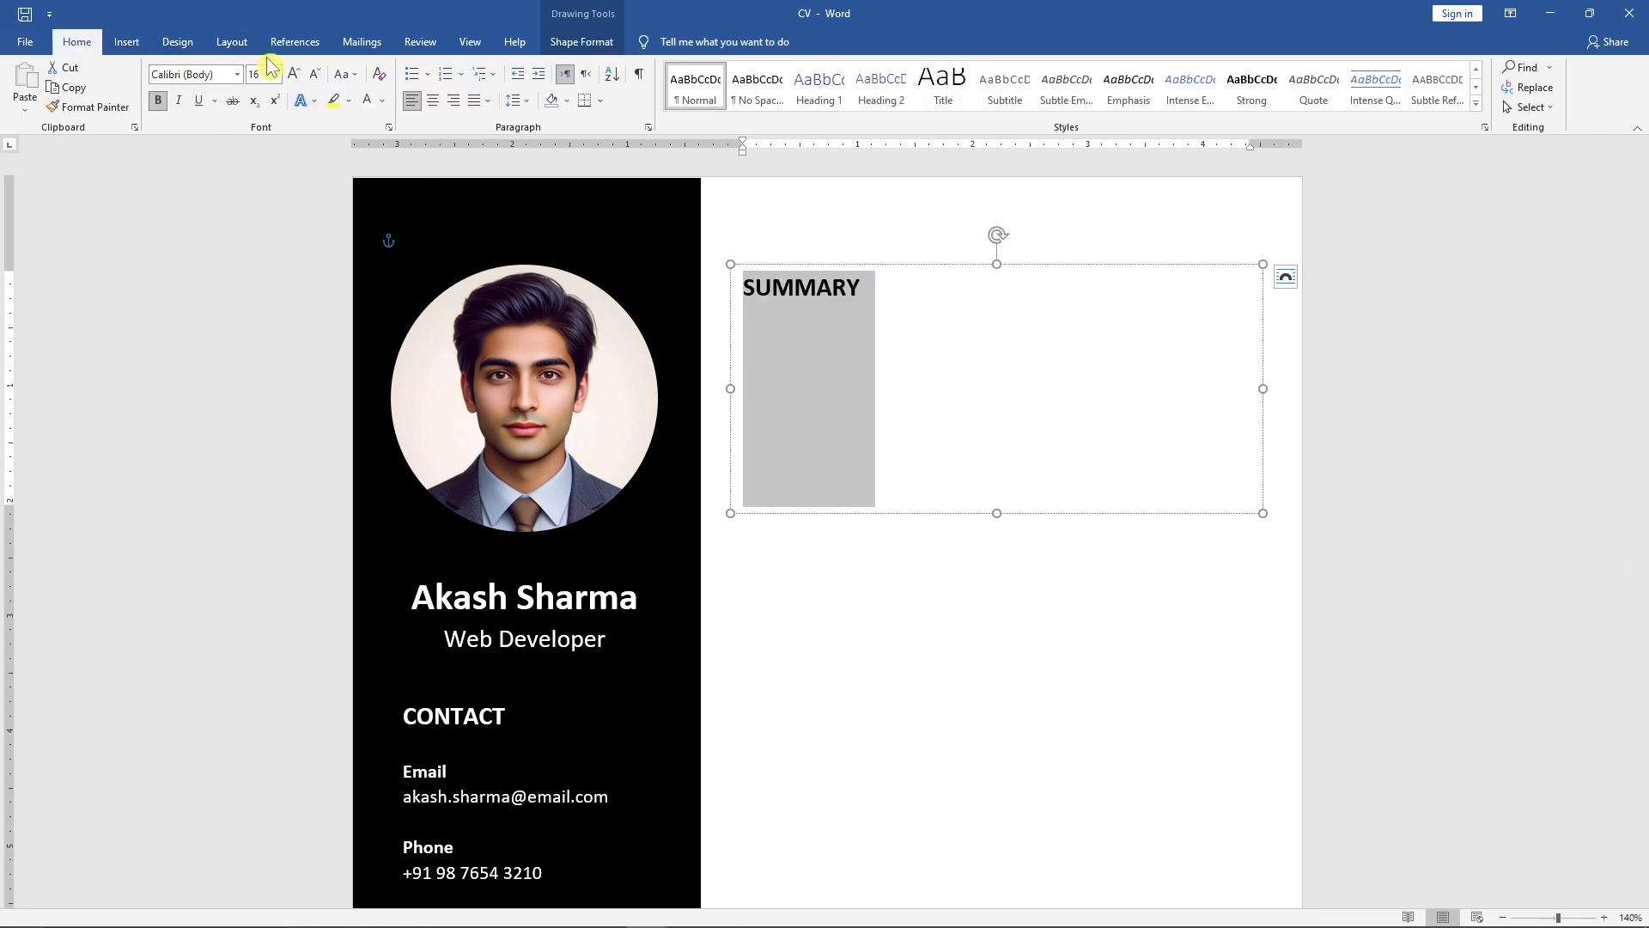
left_click(512, 101)
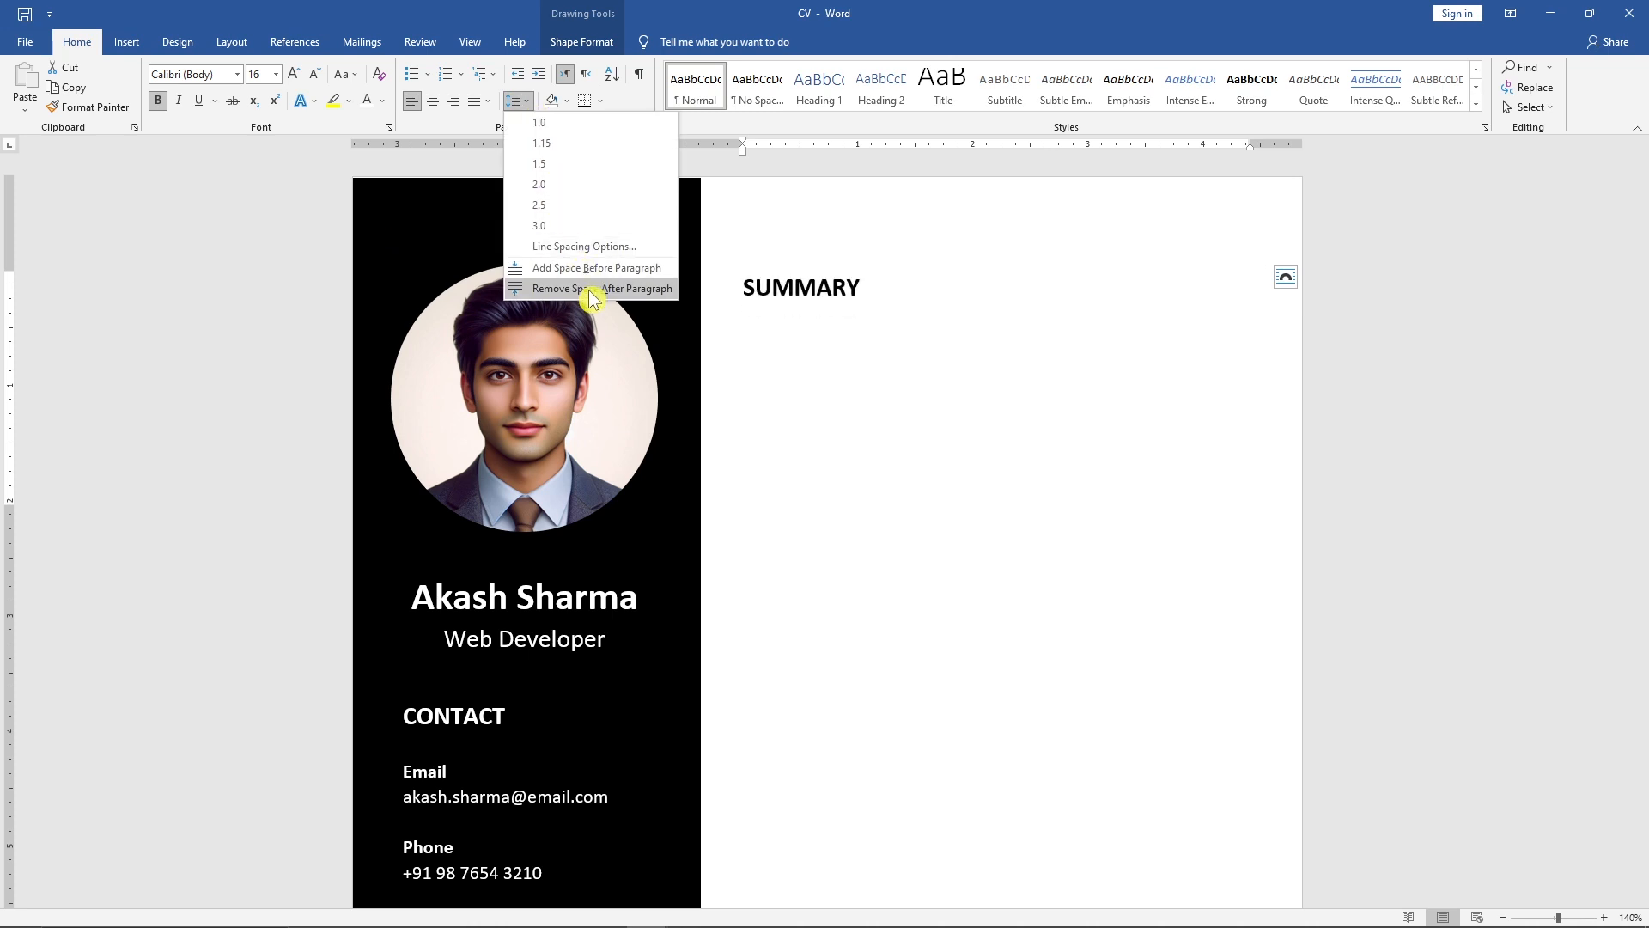
left_click(558, 282)
left_click(872, 296)
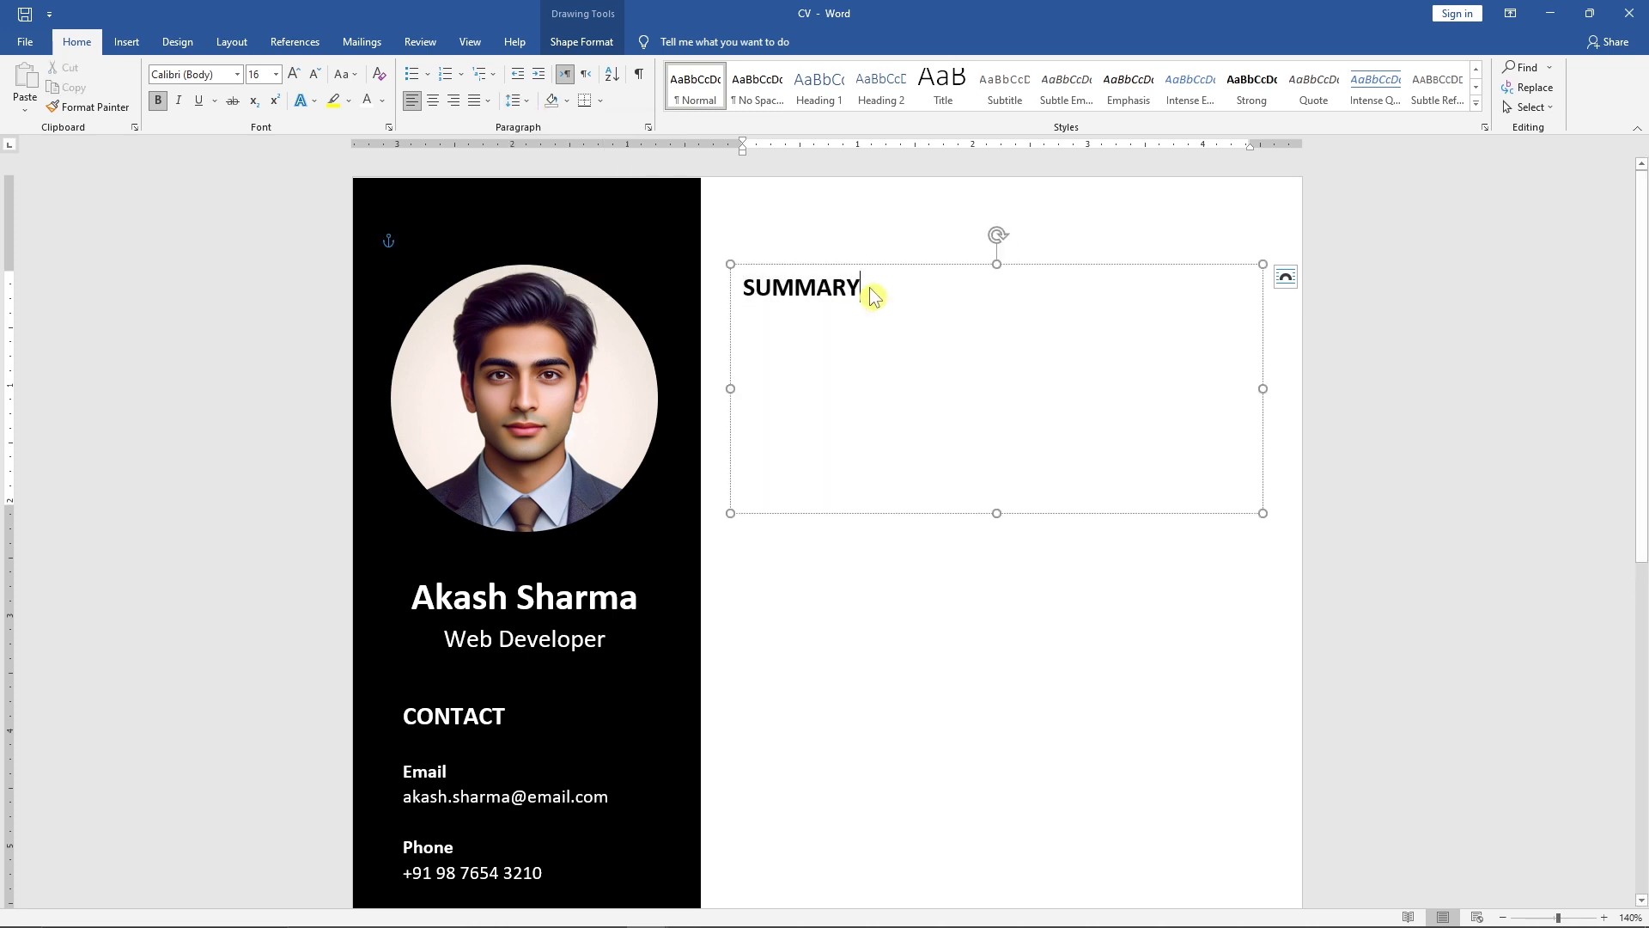
key("Return")
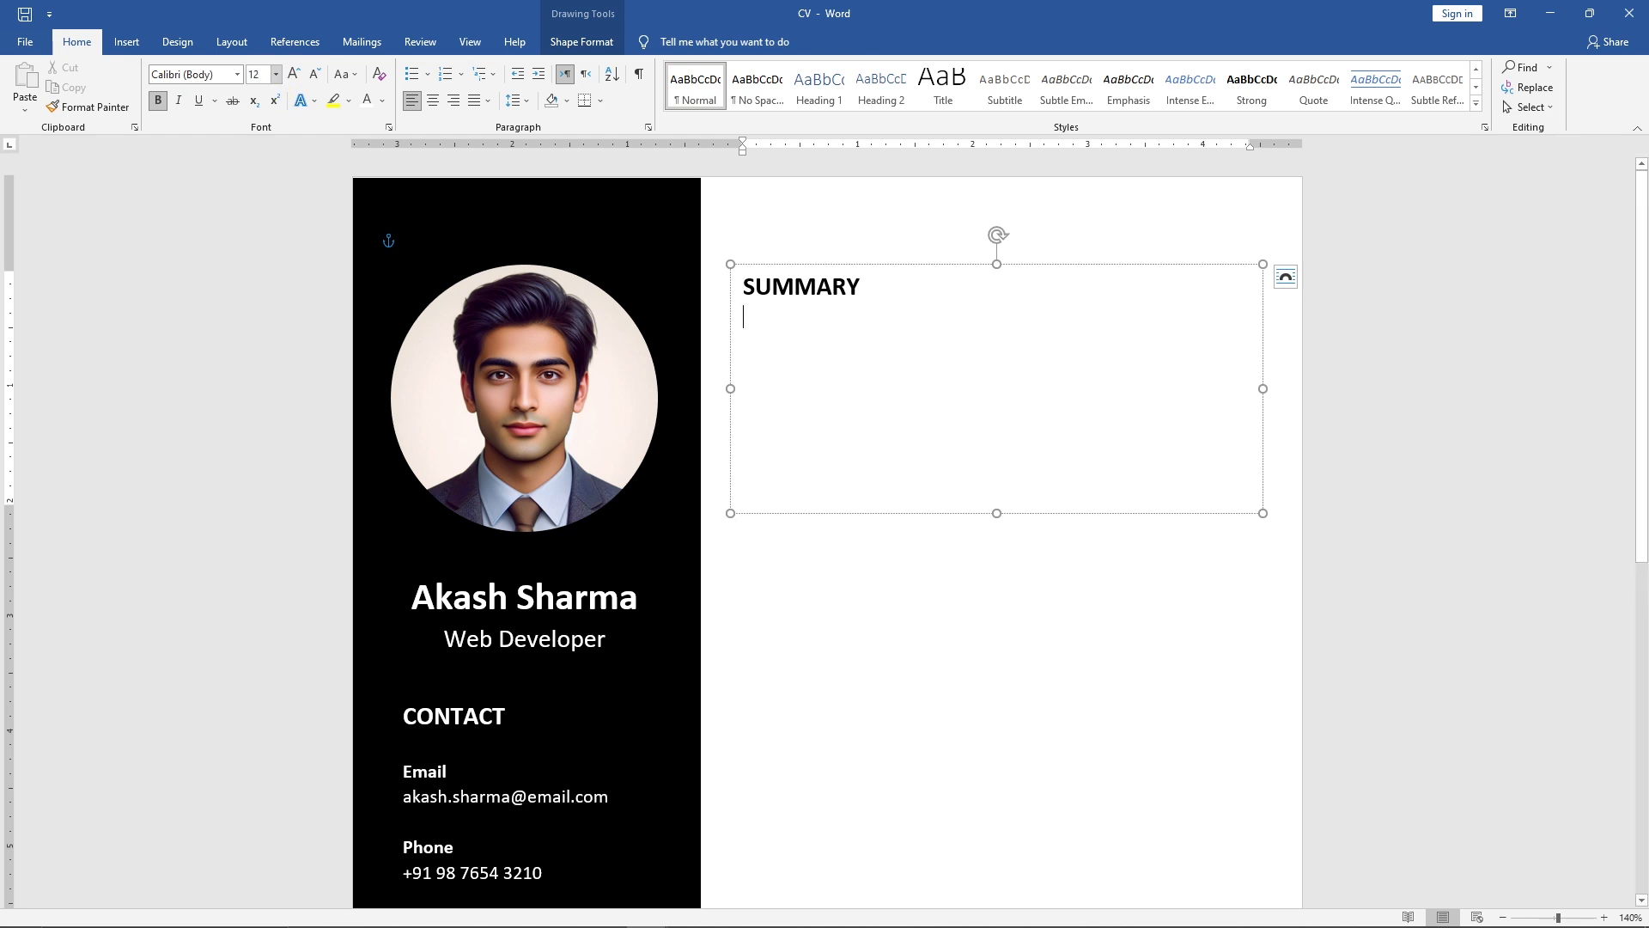
- Paste the web developer summary paragraph in non-bold text under SUMMARY and justify it
left_click(166, 102)
type("Highly motivated web developer with a strong technical background and a passion for building user-centric websites and applications. Proficient in front-end and back-end technologies, eager to learn and contribute to a collaborative team environment. Fluent in English and Hindi.")
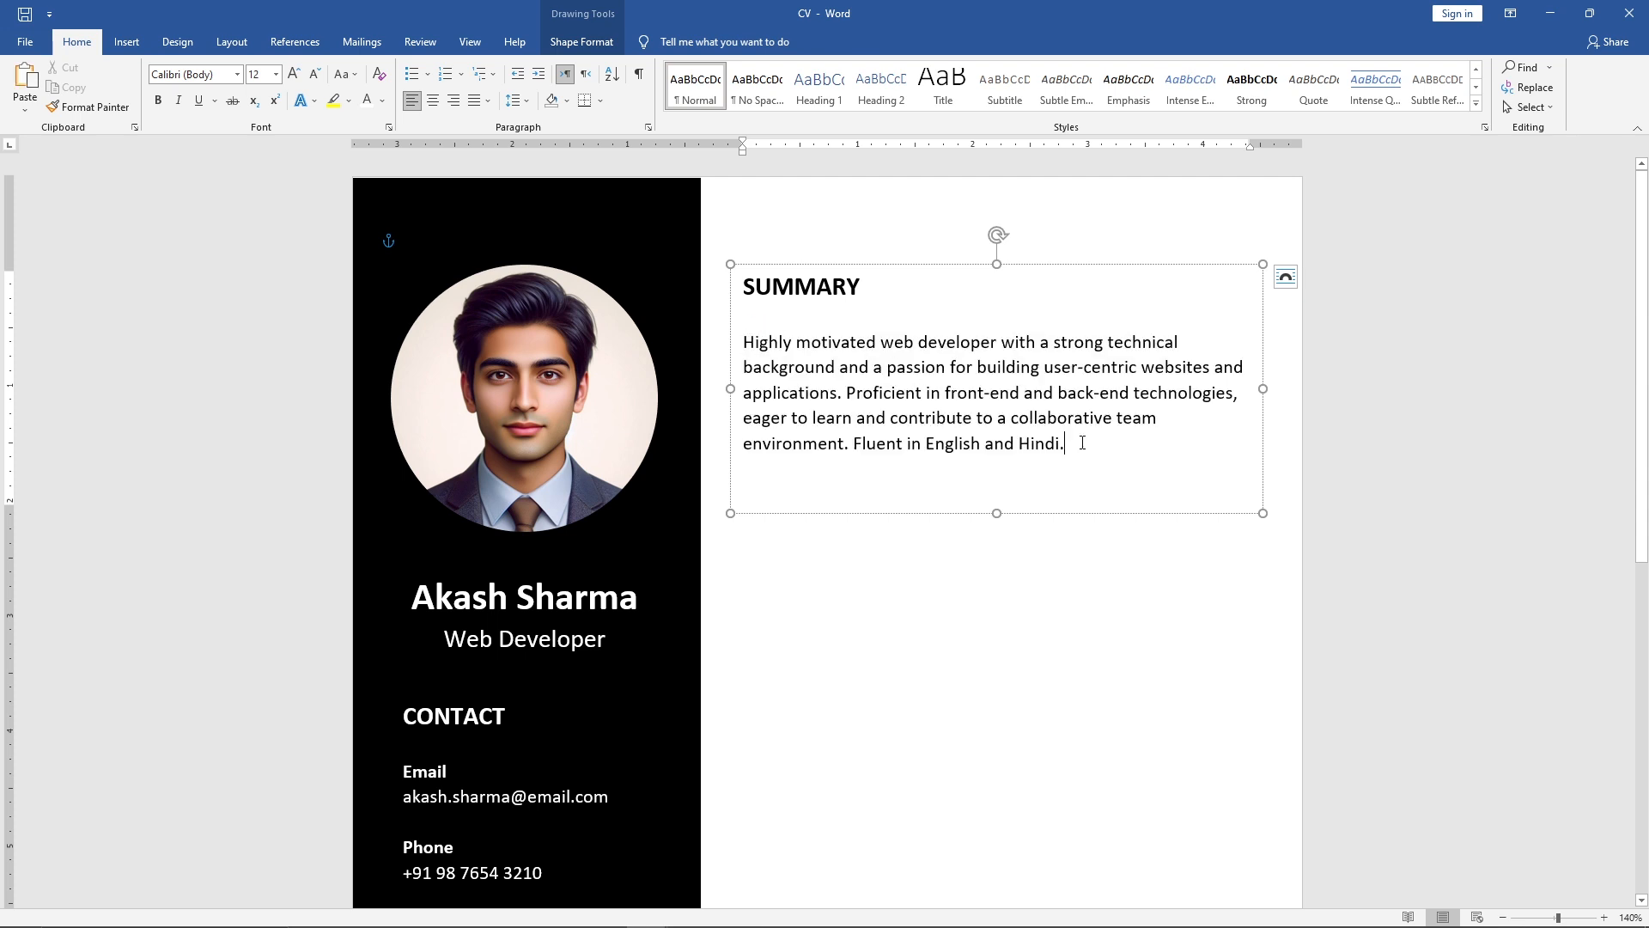
left_click_drag(1074, 494, 744, 342)
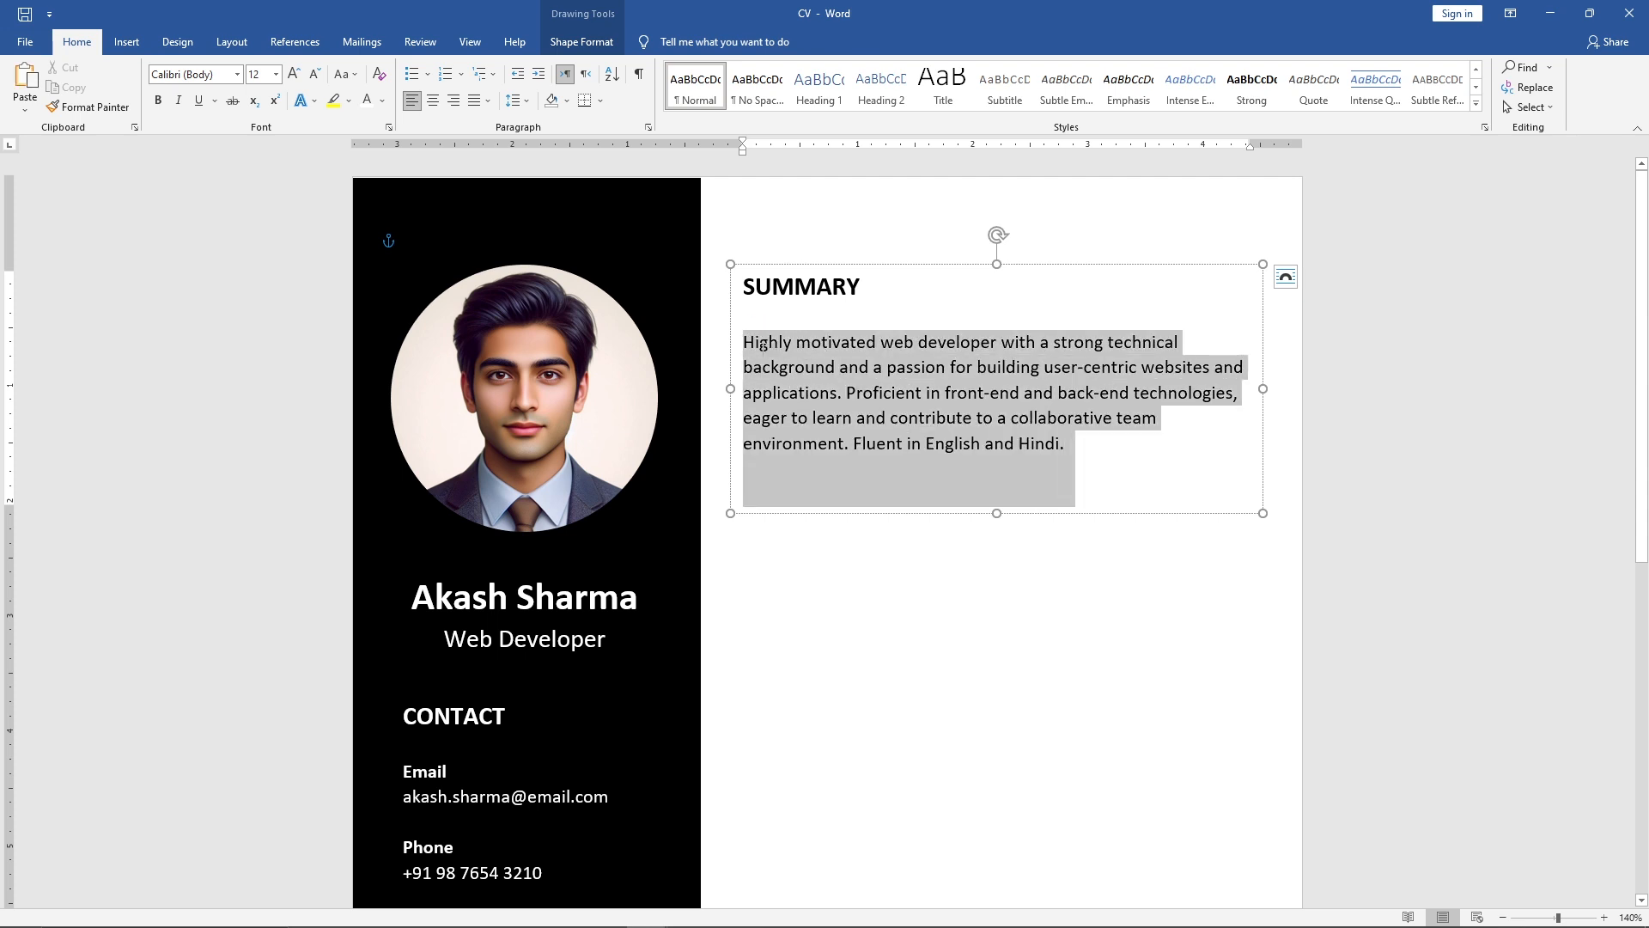
left_click(487, 100)
left_click(544, 122)
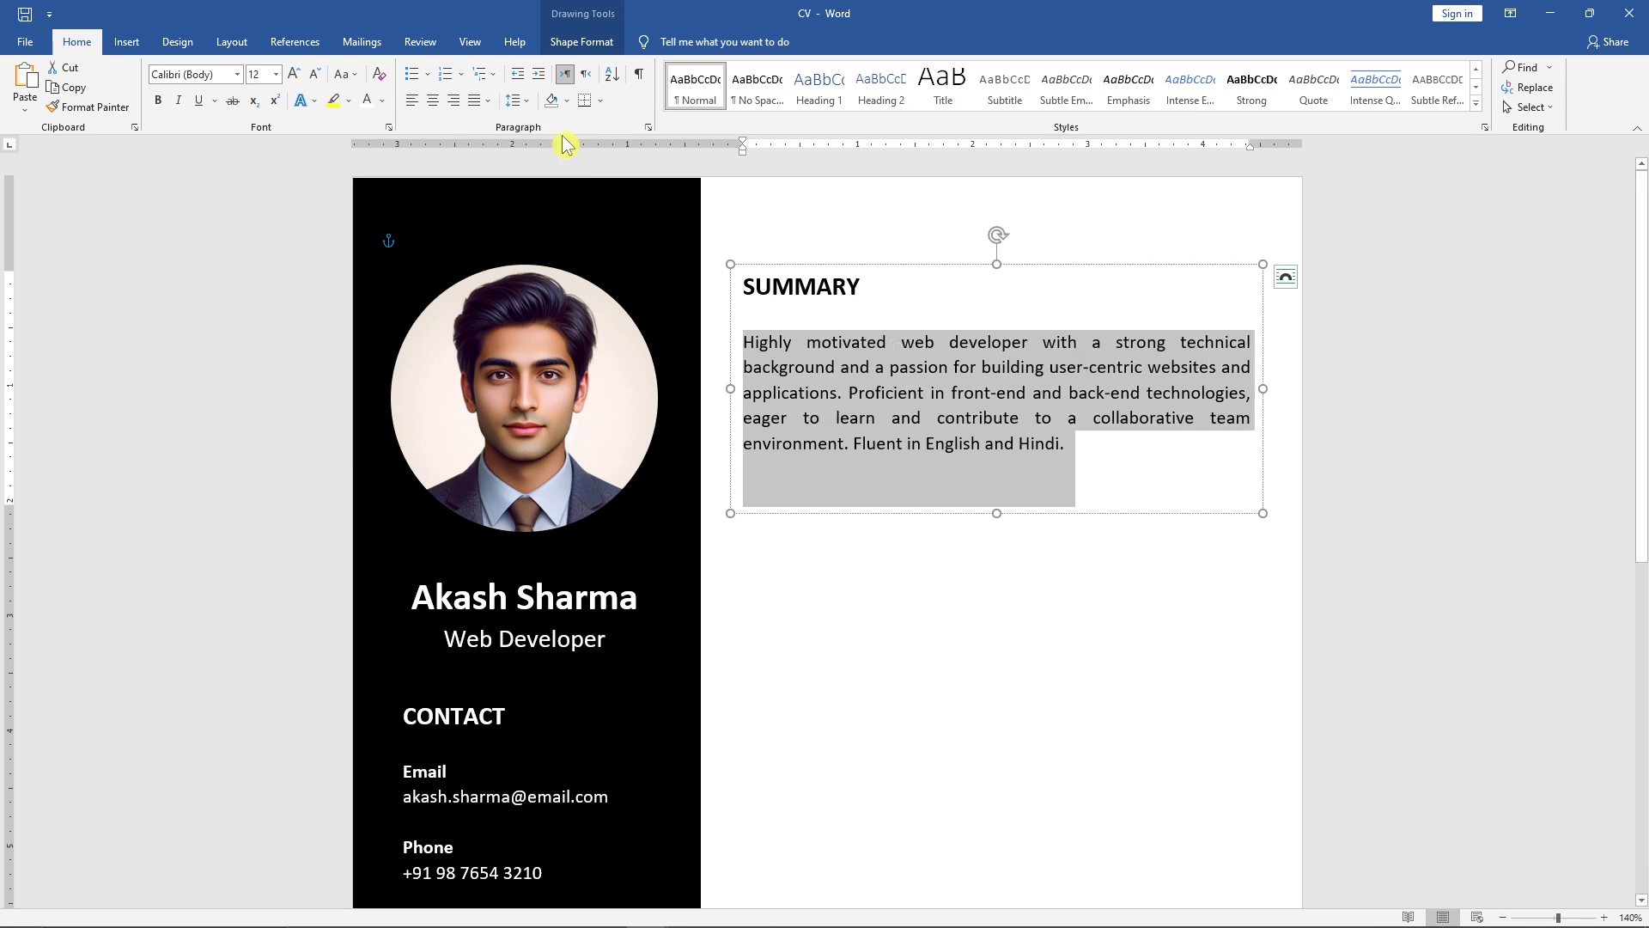
- Fit the Summary box, retitle its copy EDUCATION, and add a bold 'Bachelor of Engineering in Computer' degree line
left_click_drag(994, 510, 975, 691)
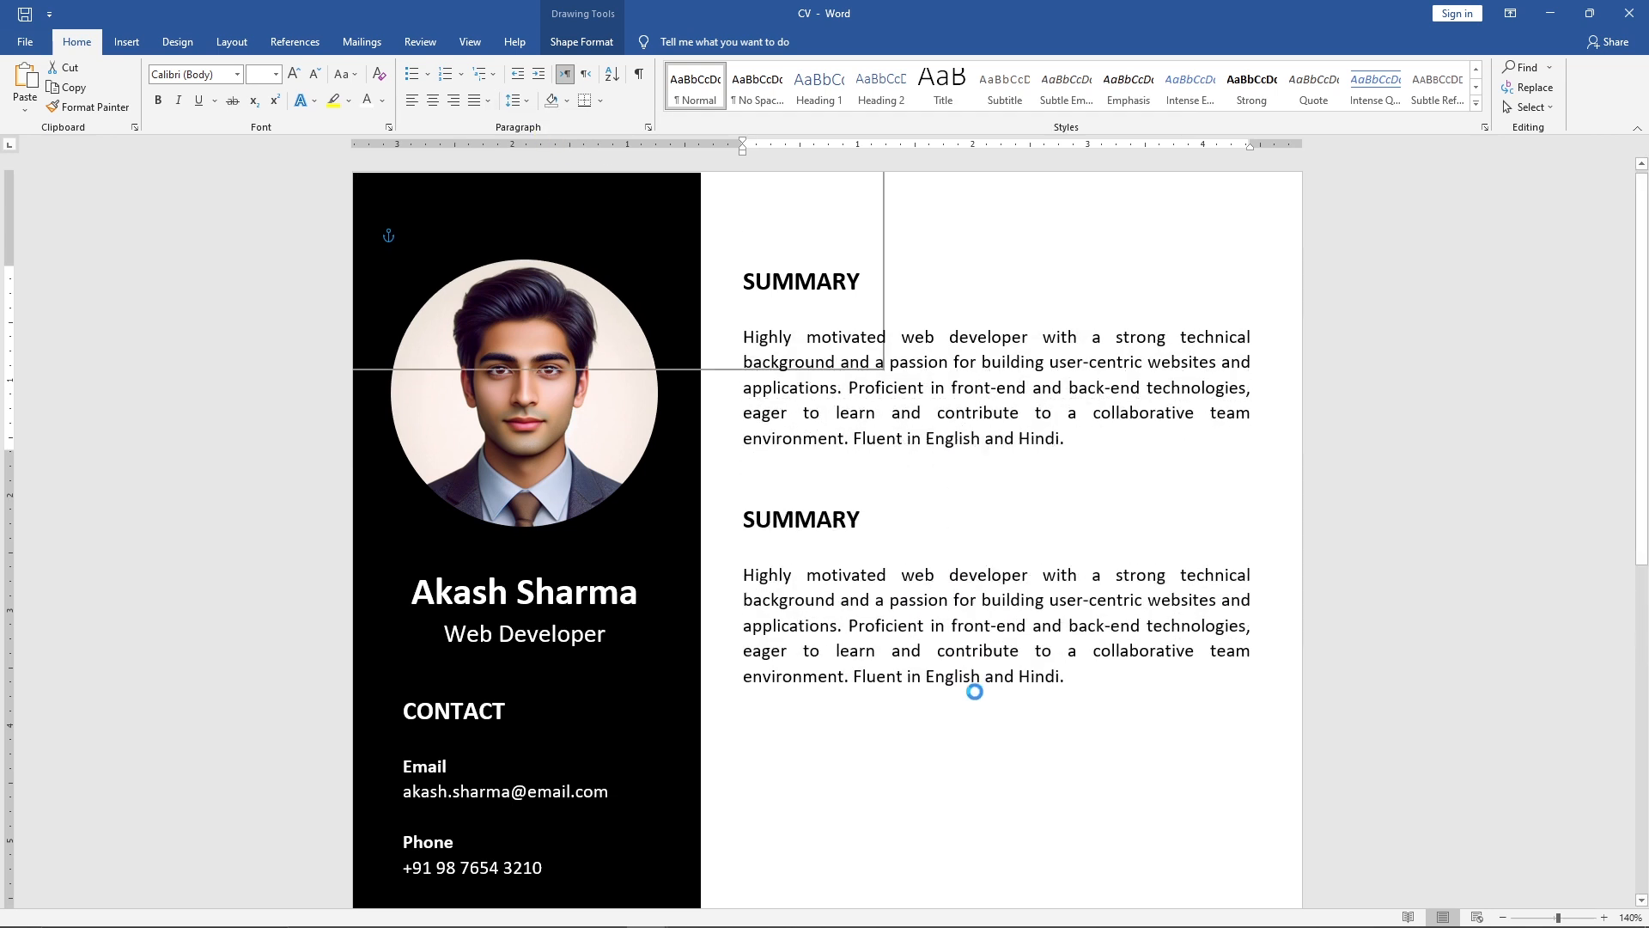
double_click(866, 533)
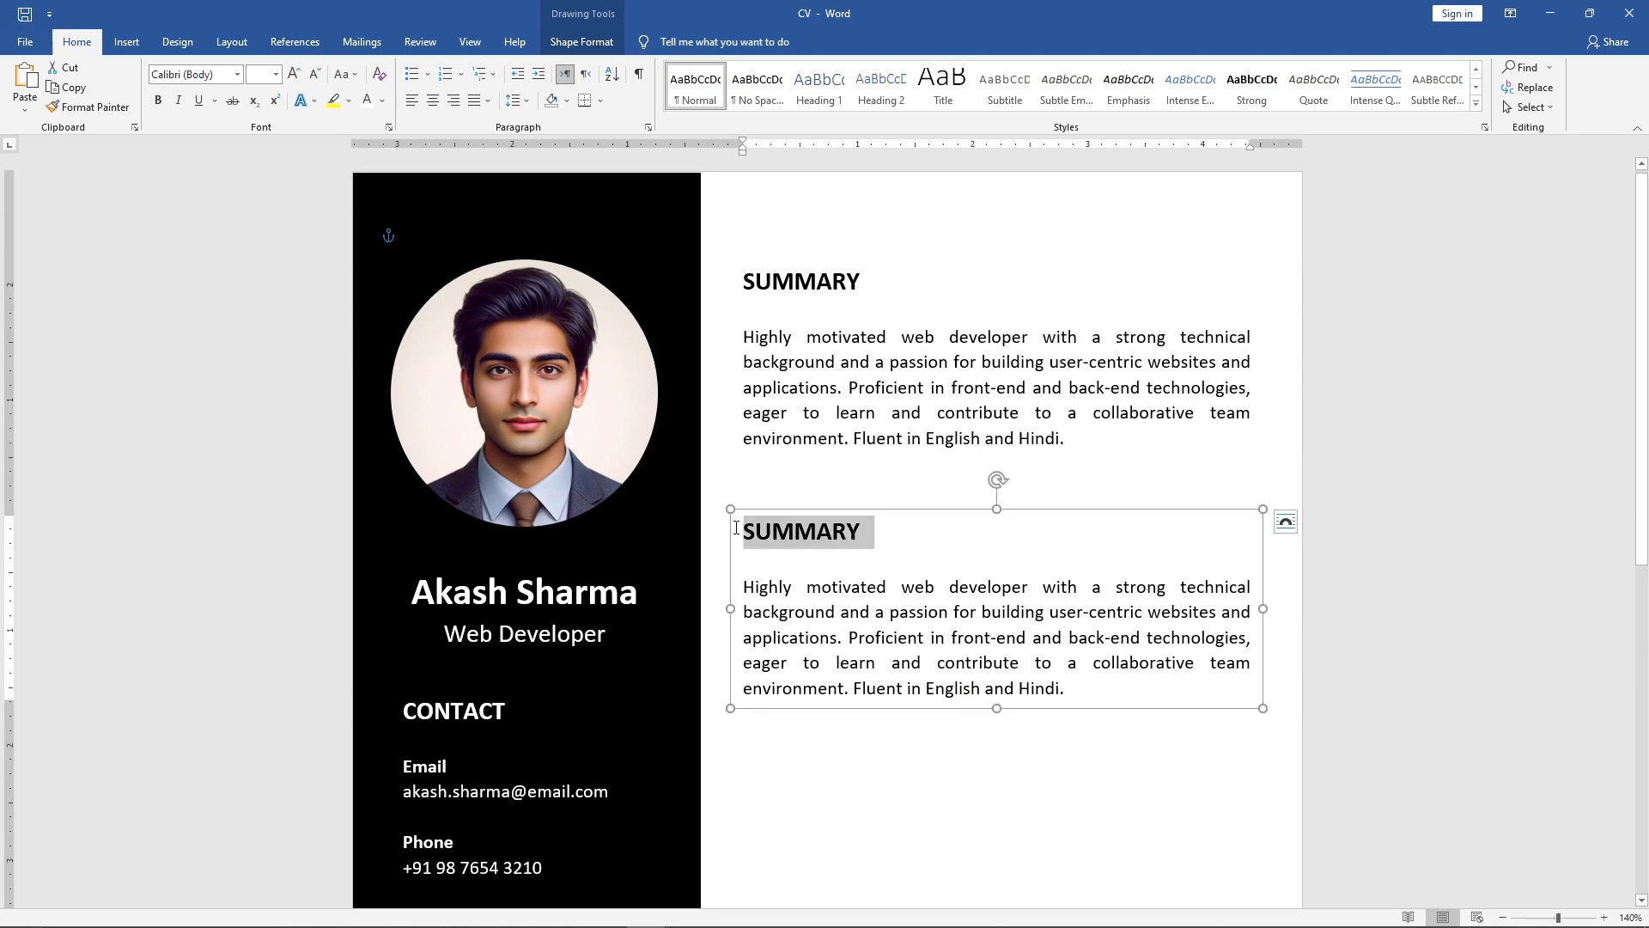
type("EDUCATION")
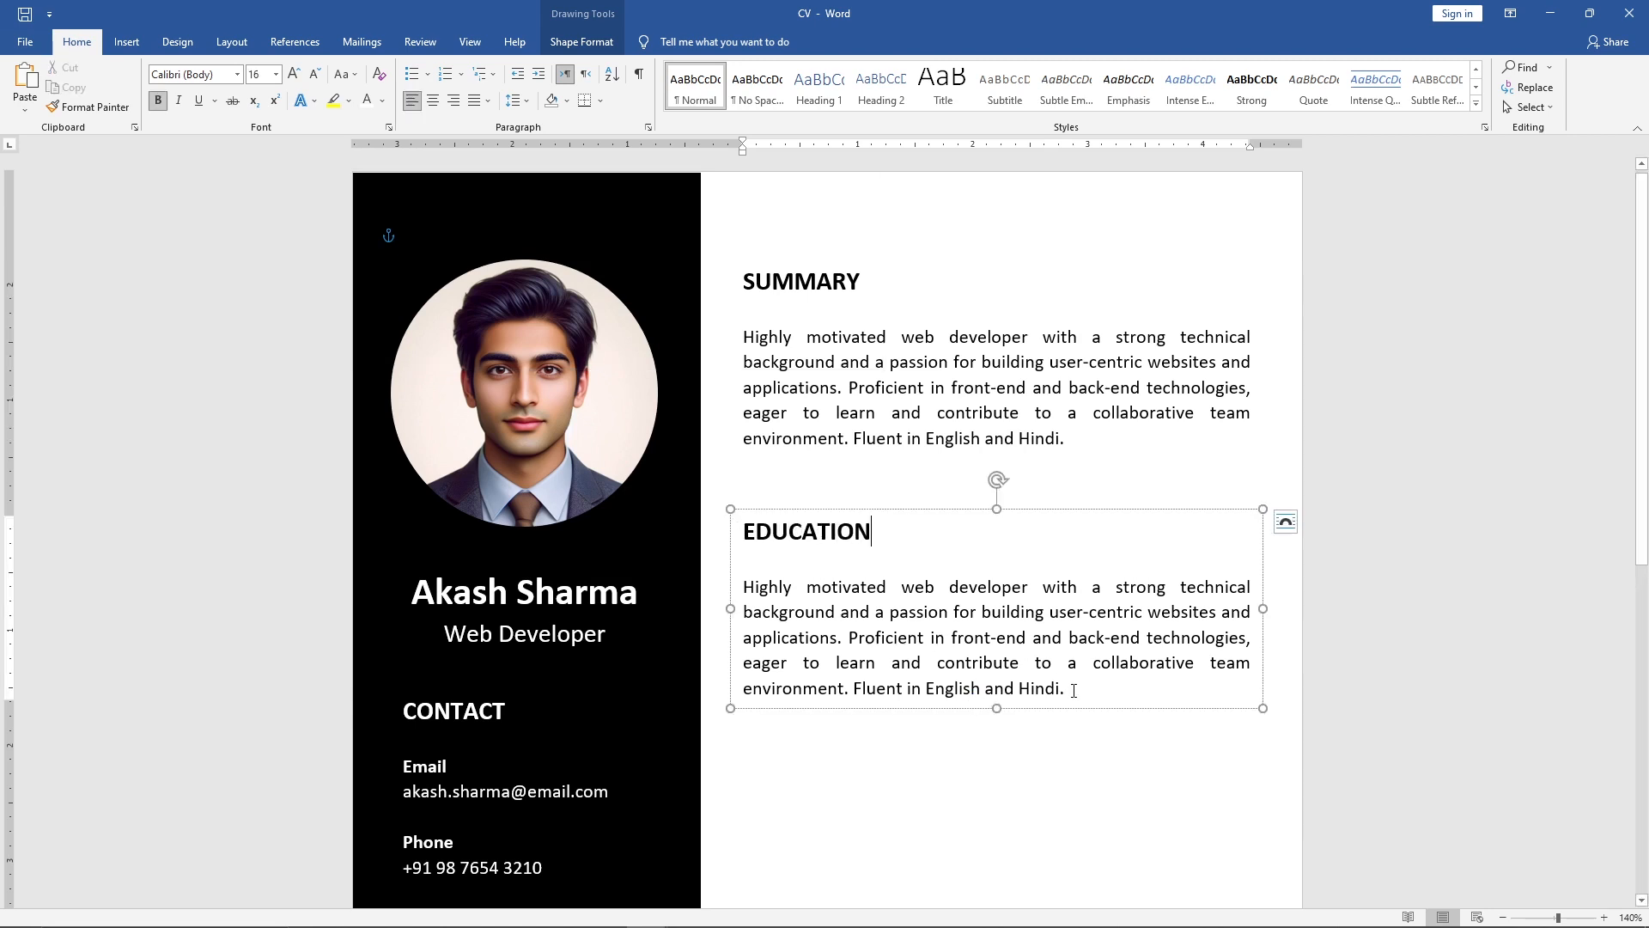
left_click_drag(1074, 690, 743, 587)
type("Bach")
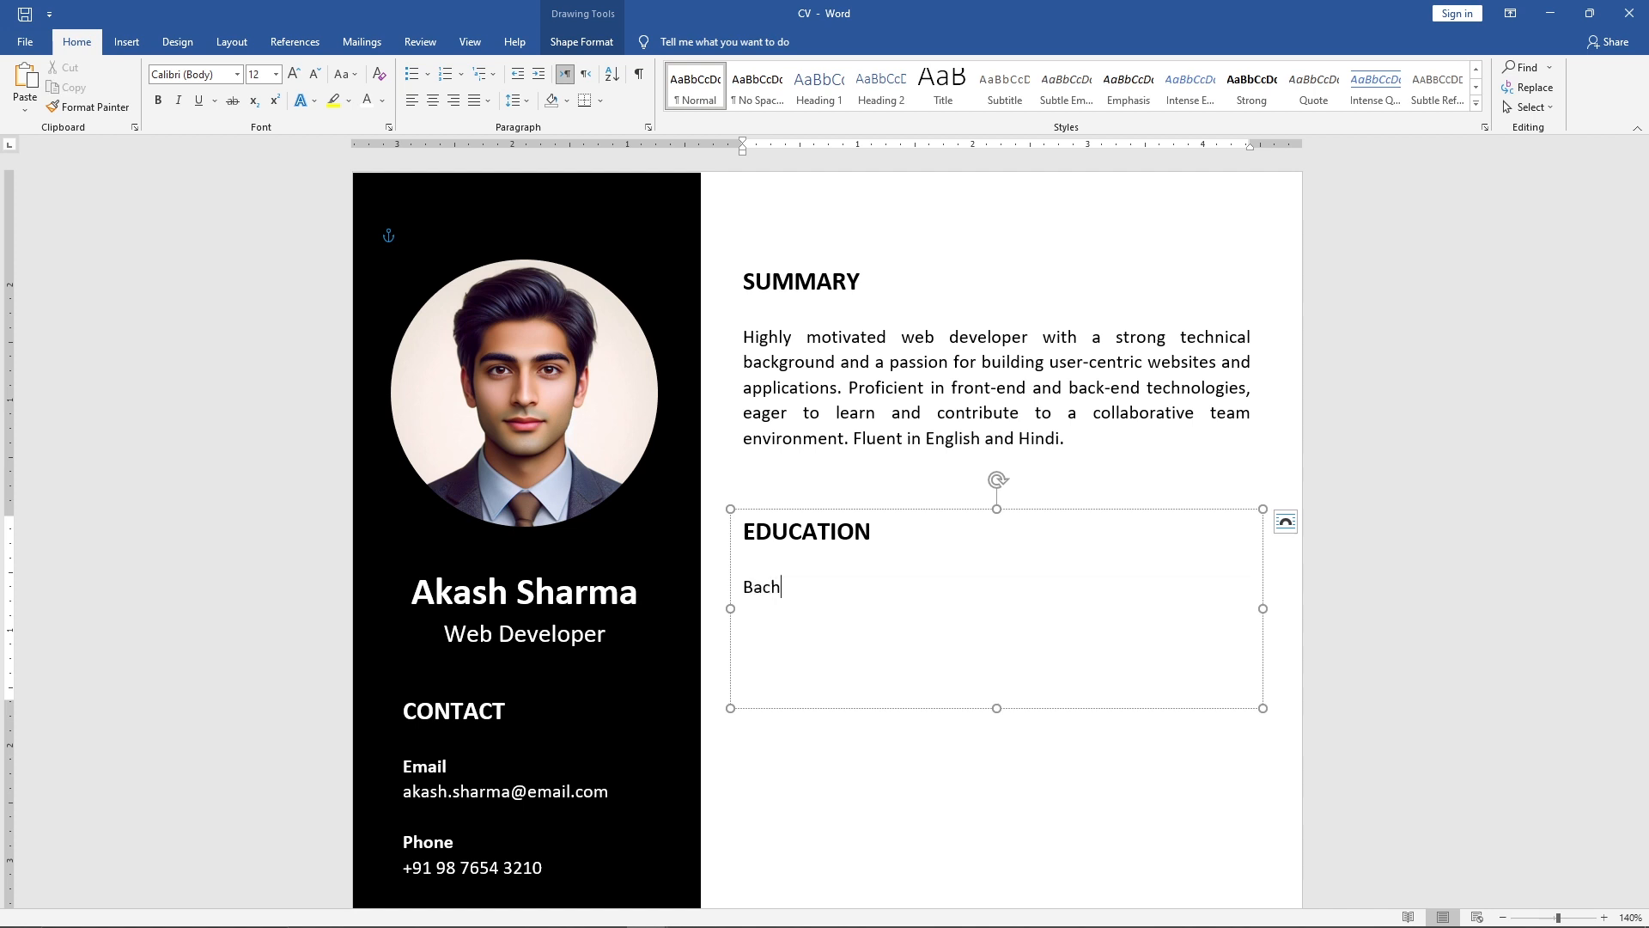
type("elor of Engineering in Com")
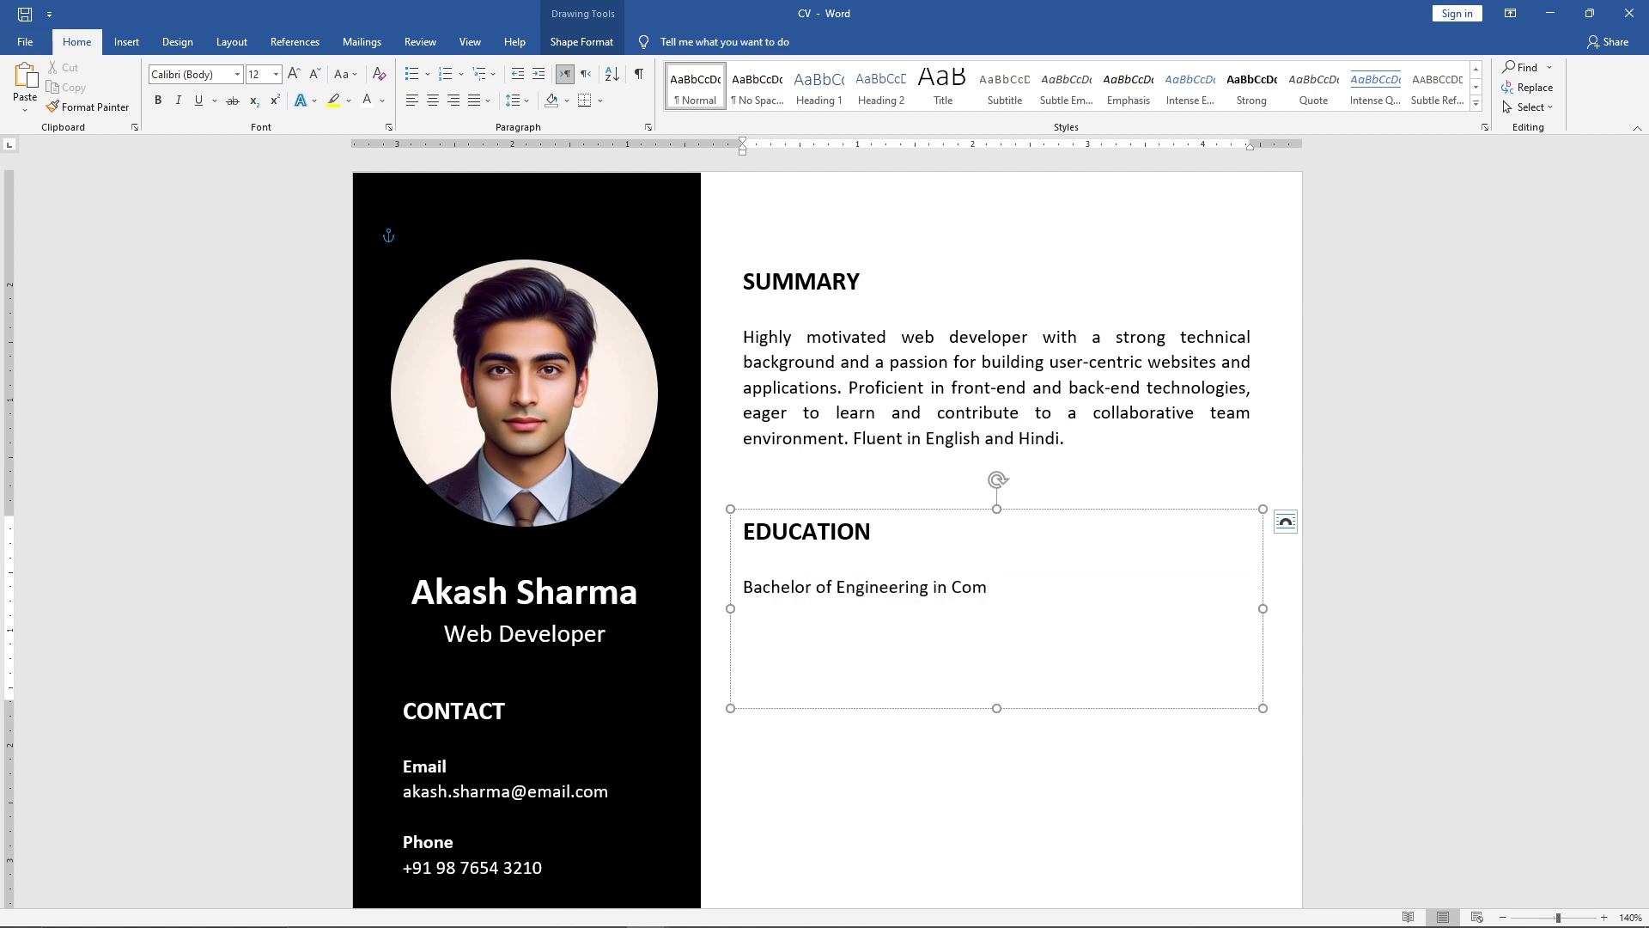
type("puter")
left_click_drag(1031, 587, 744, 588)
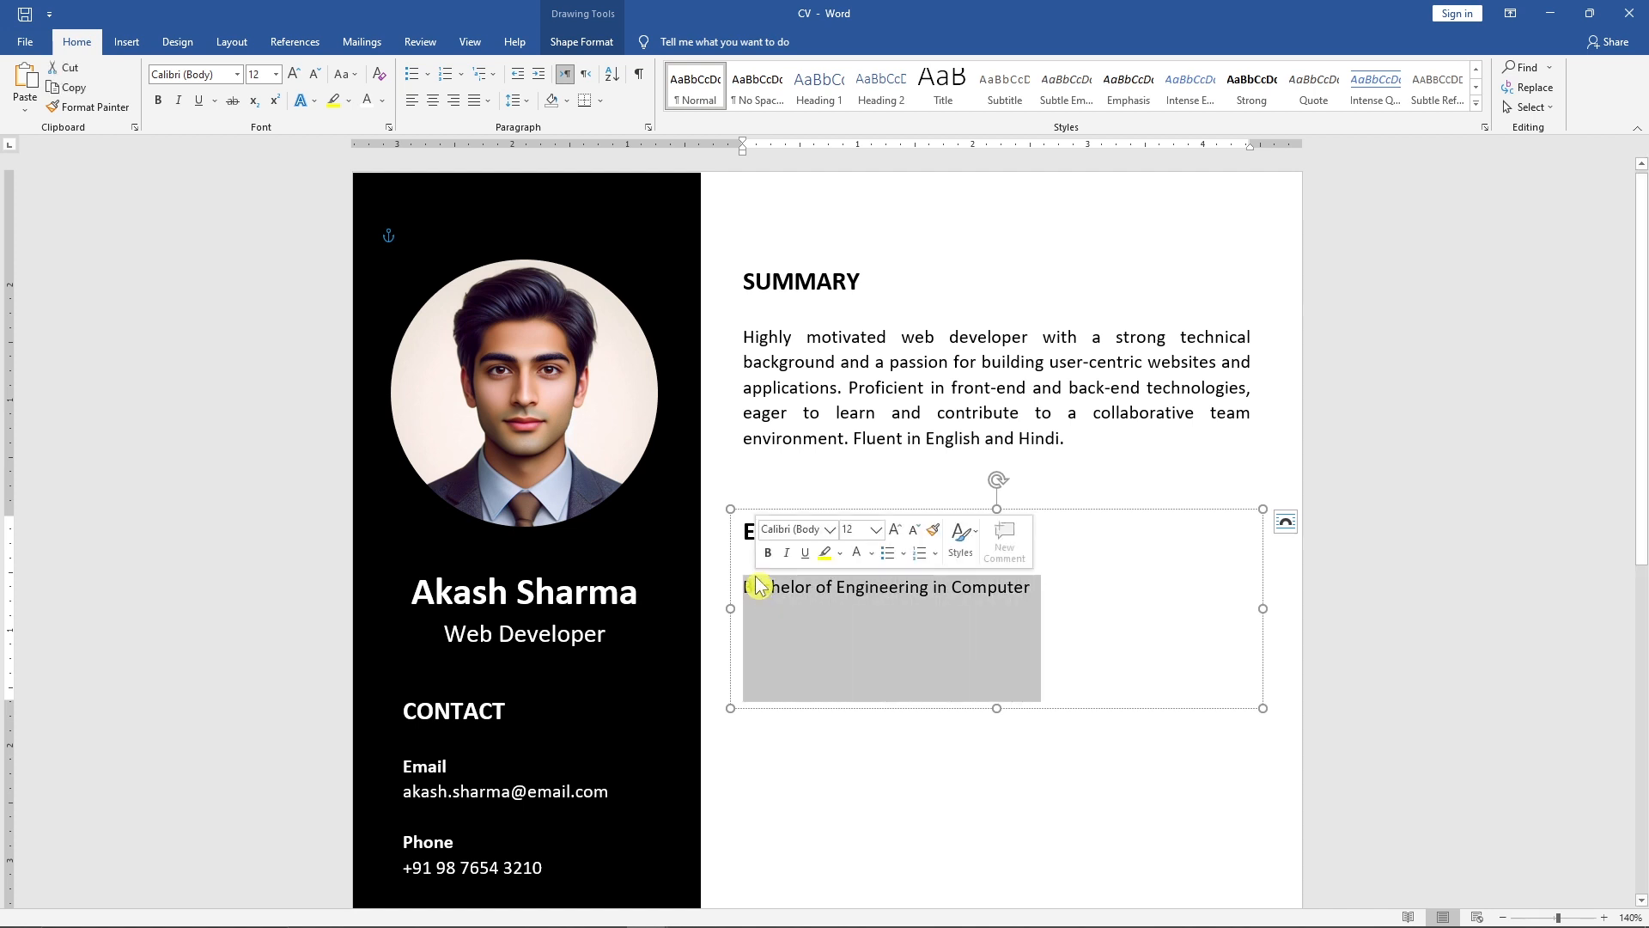
left_click(768, 552)
left_click(1049, 589)
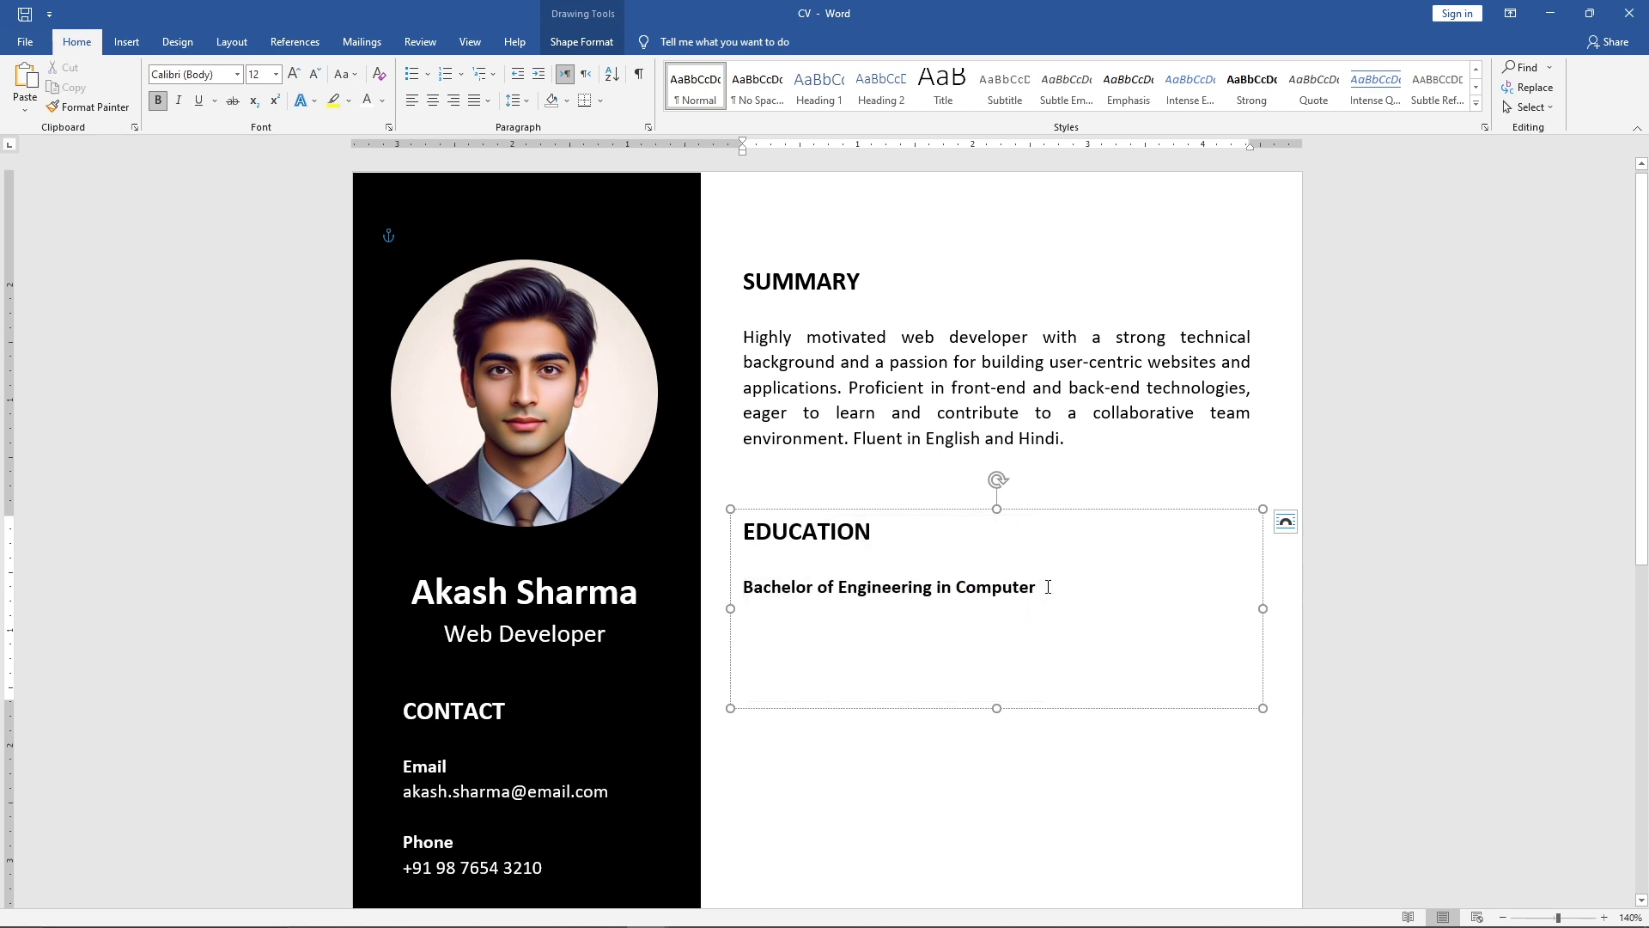
key("Return")
- Add a non-bold institute and Aug 2023 date line, enlarge the box, and add a 6 pt spacer line
type("N")
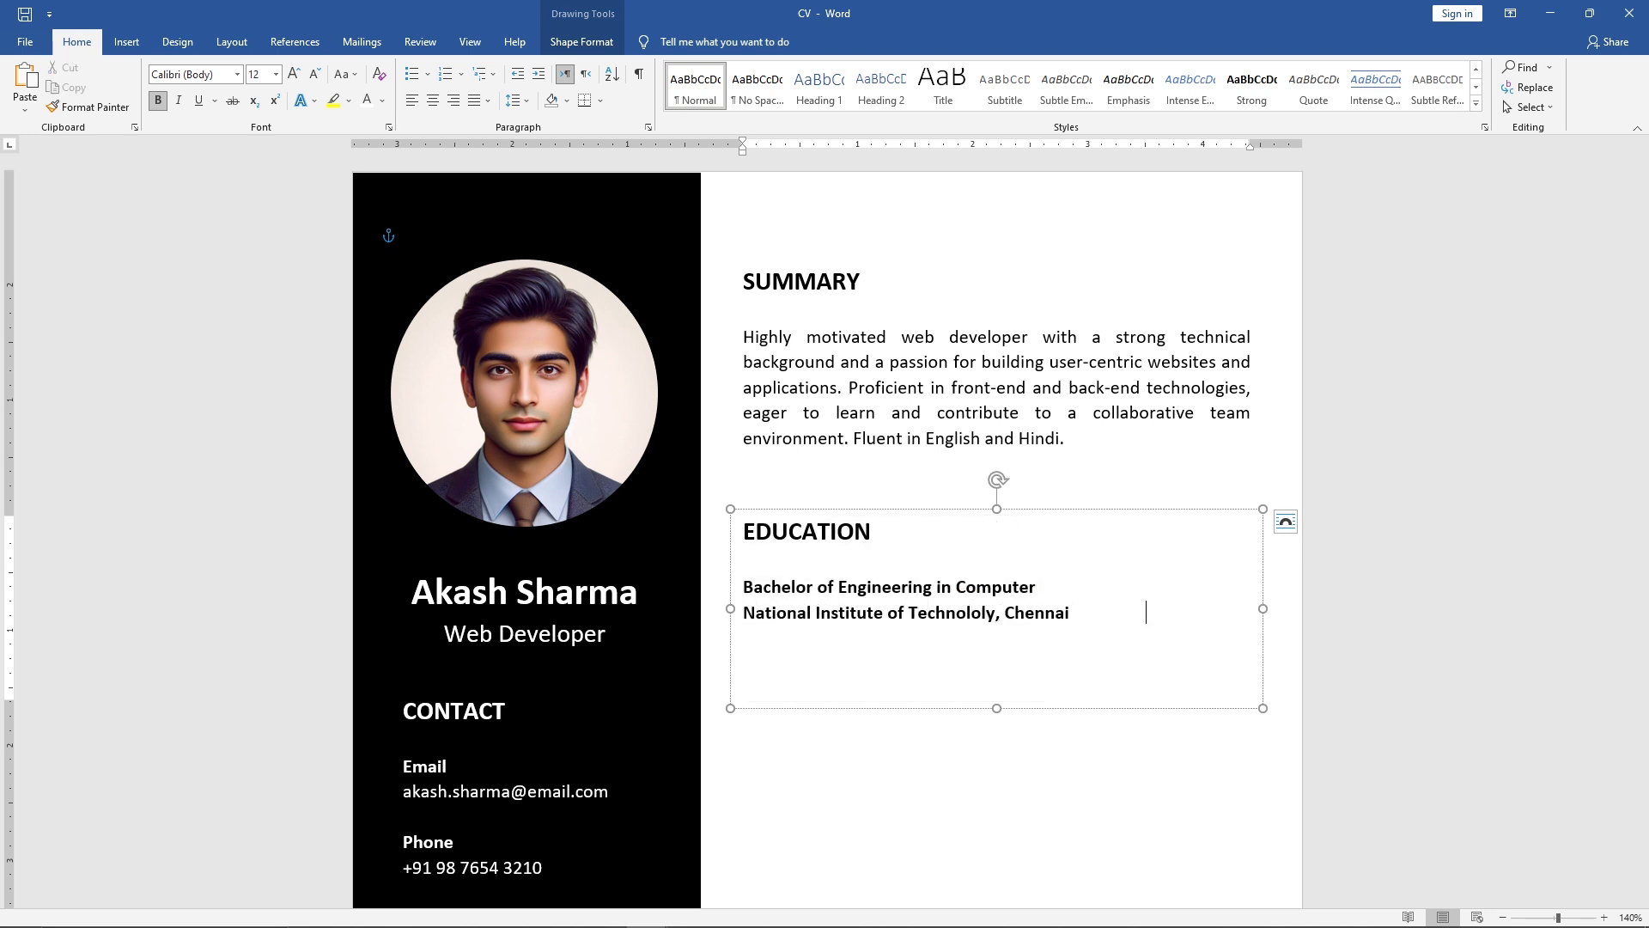
type("23")
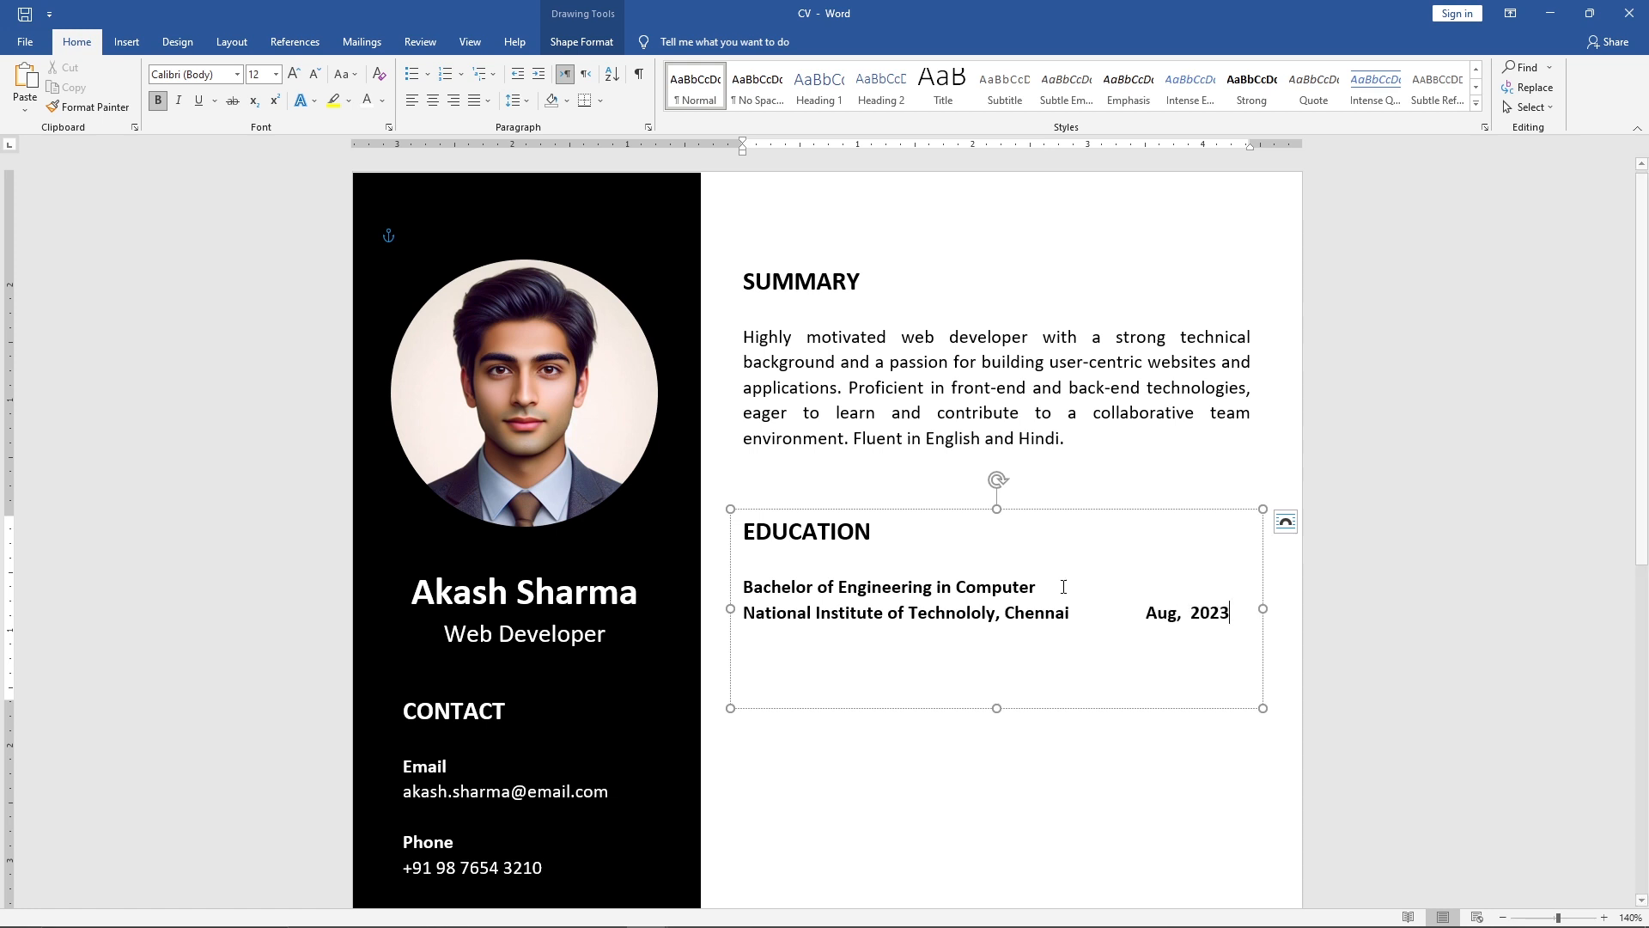
left_click_drag(1237, 613, 773, 636)
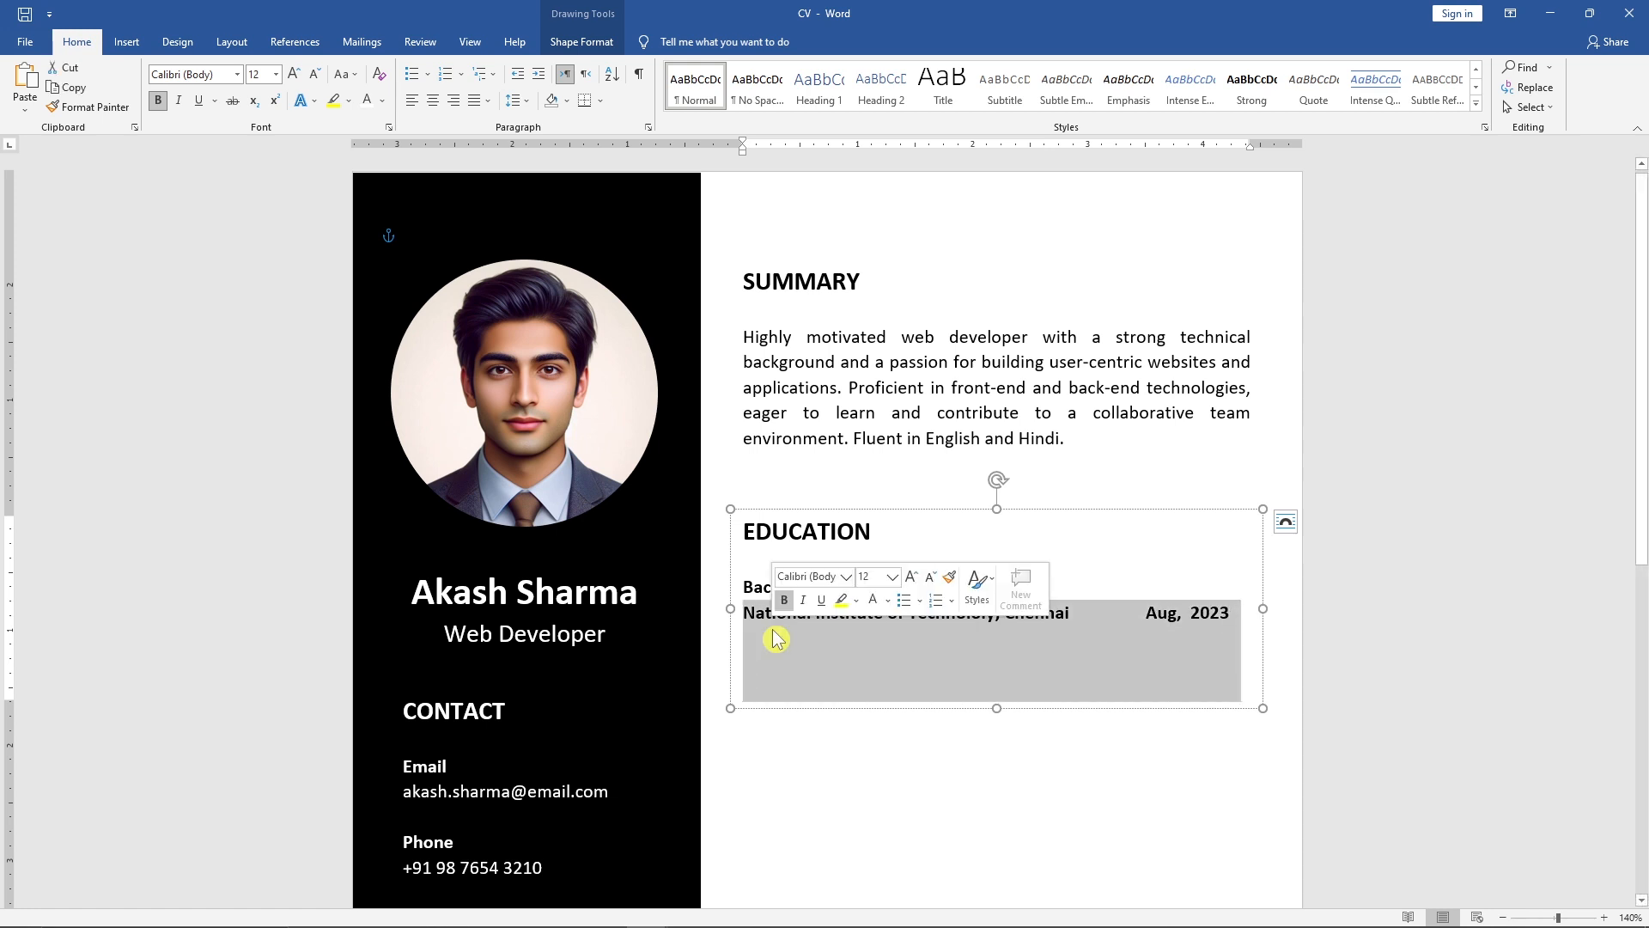
left_click(784, 600)
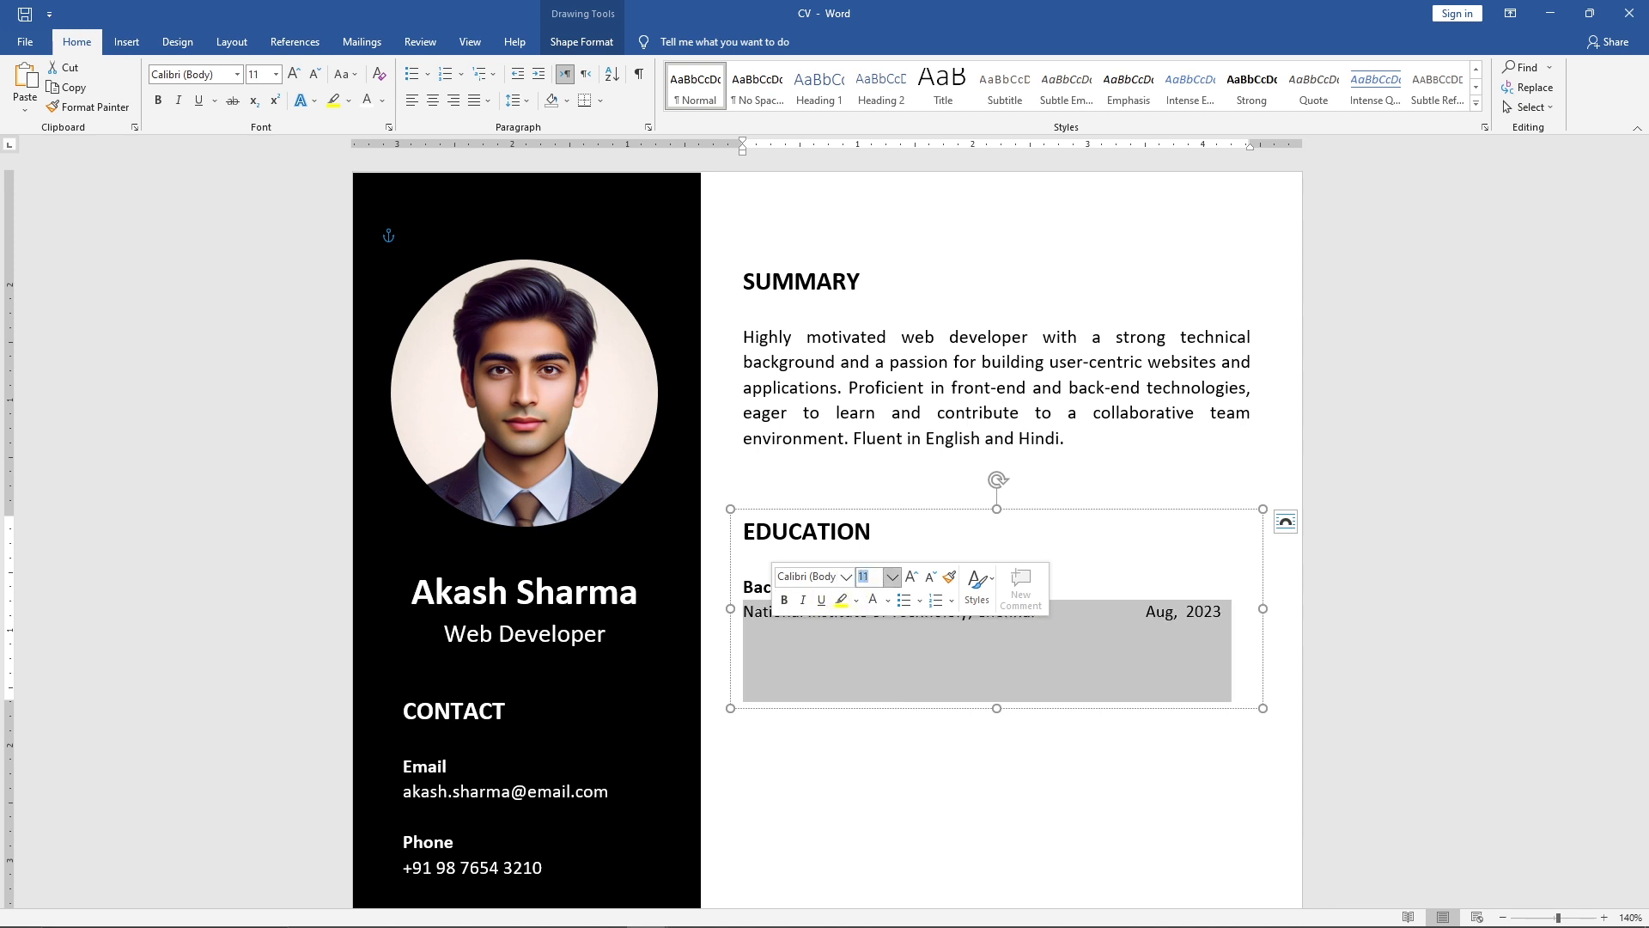
left_click(1147, 612)
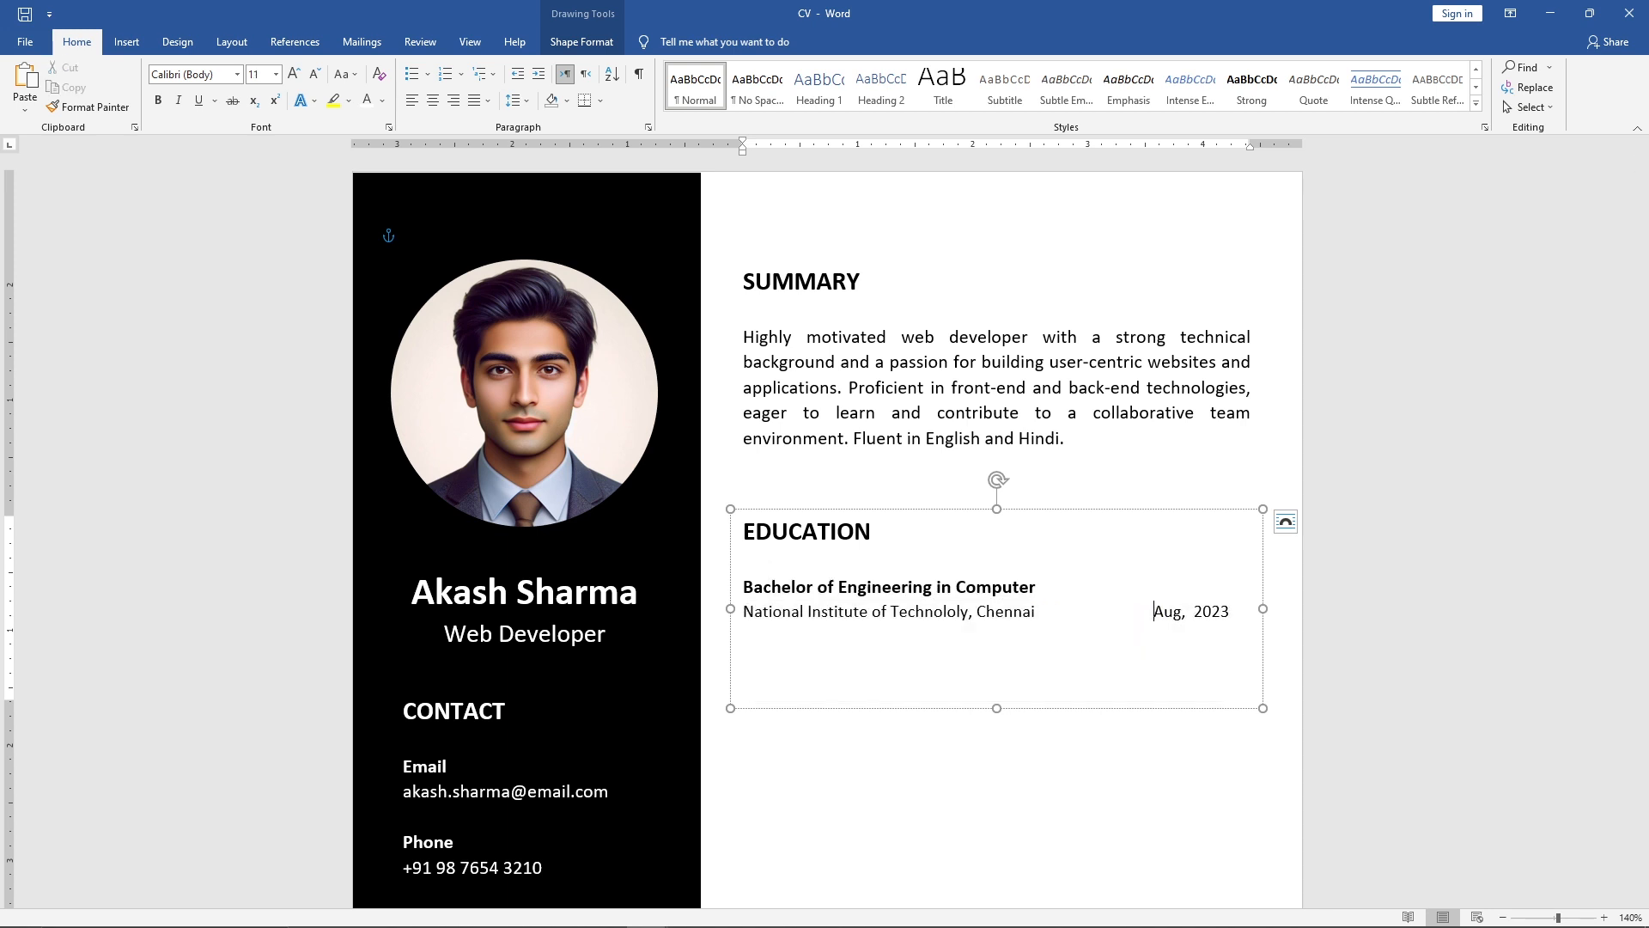
scroll(1145, 611, "down", 3)
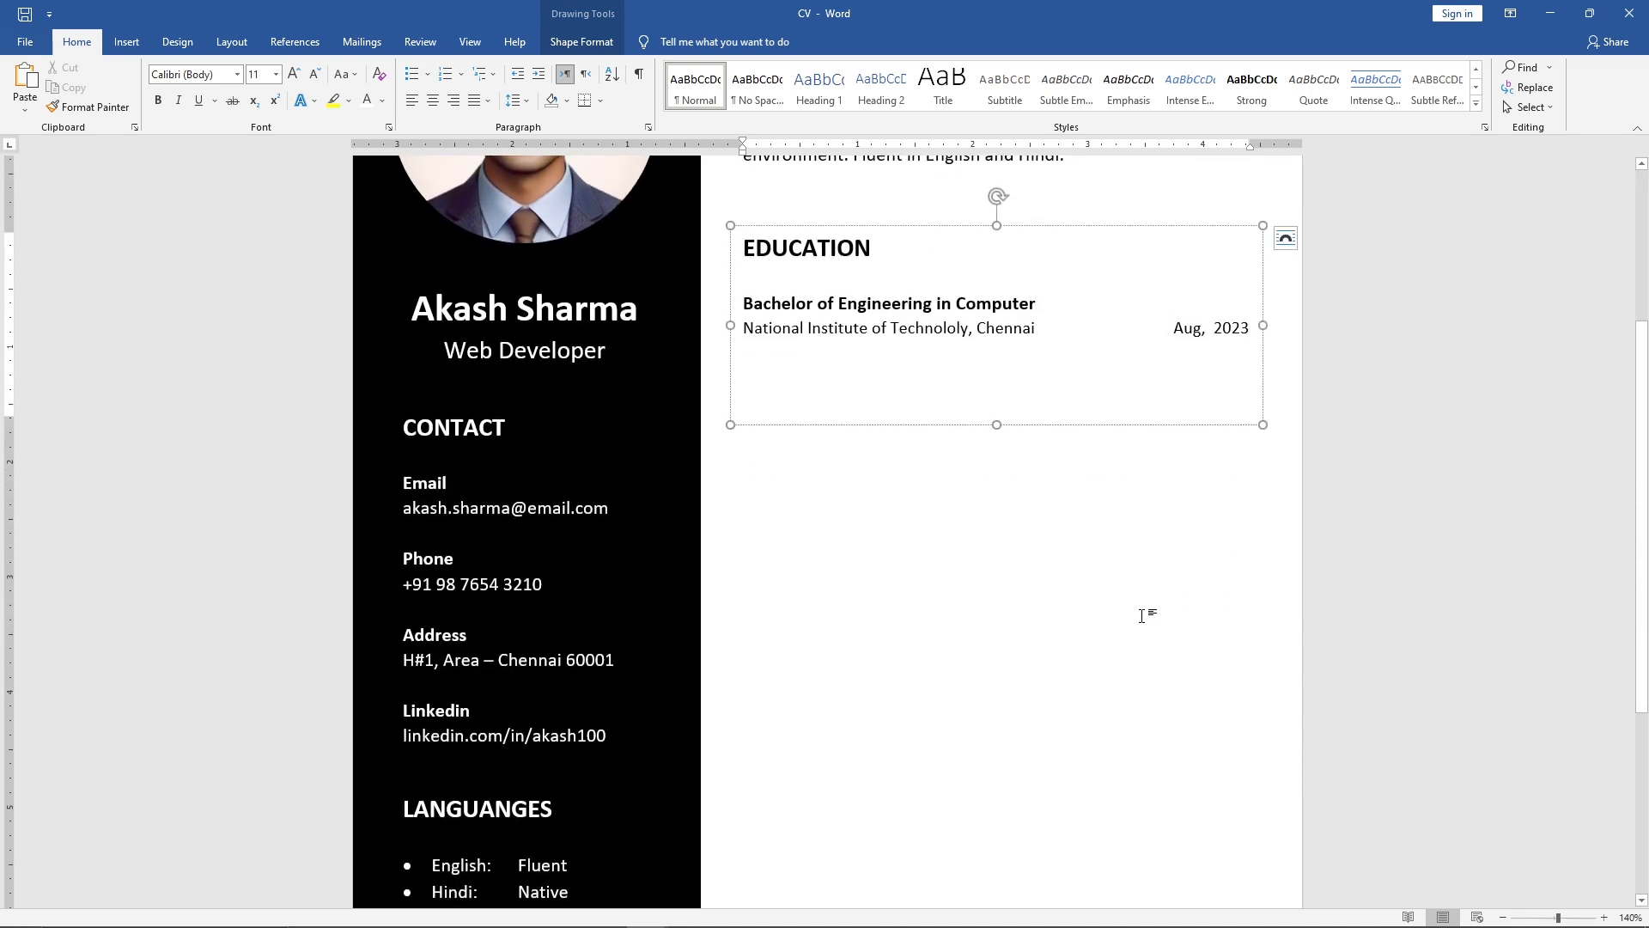
left_click_drag(997, 426, 1027, 762)
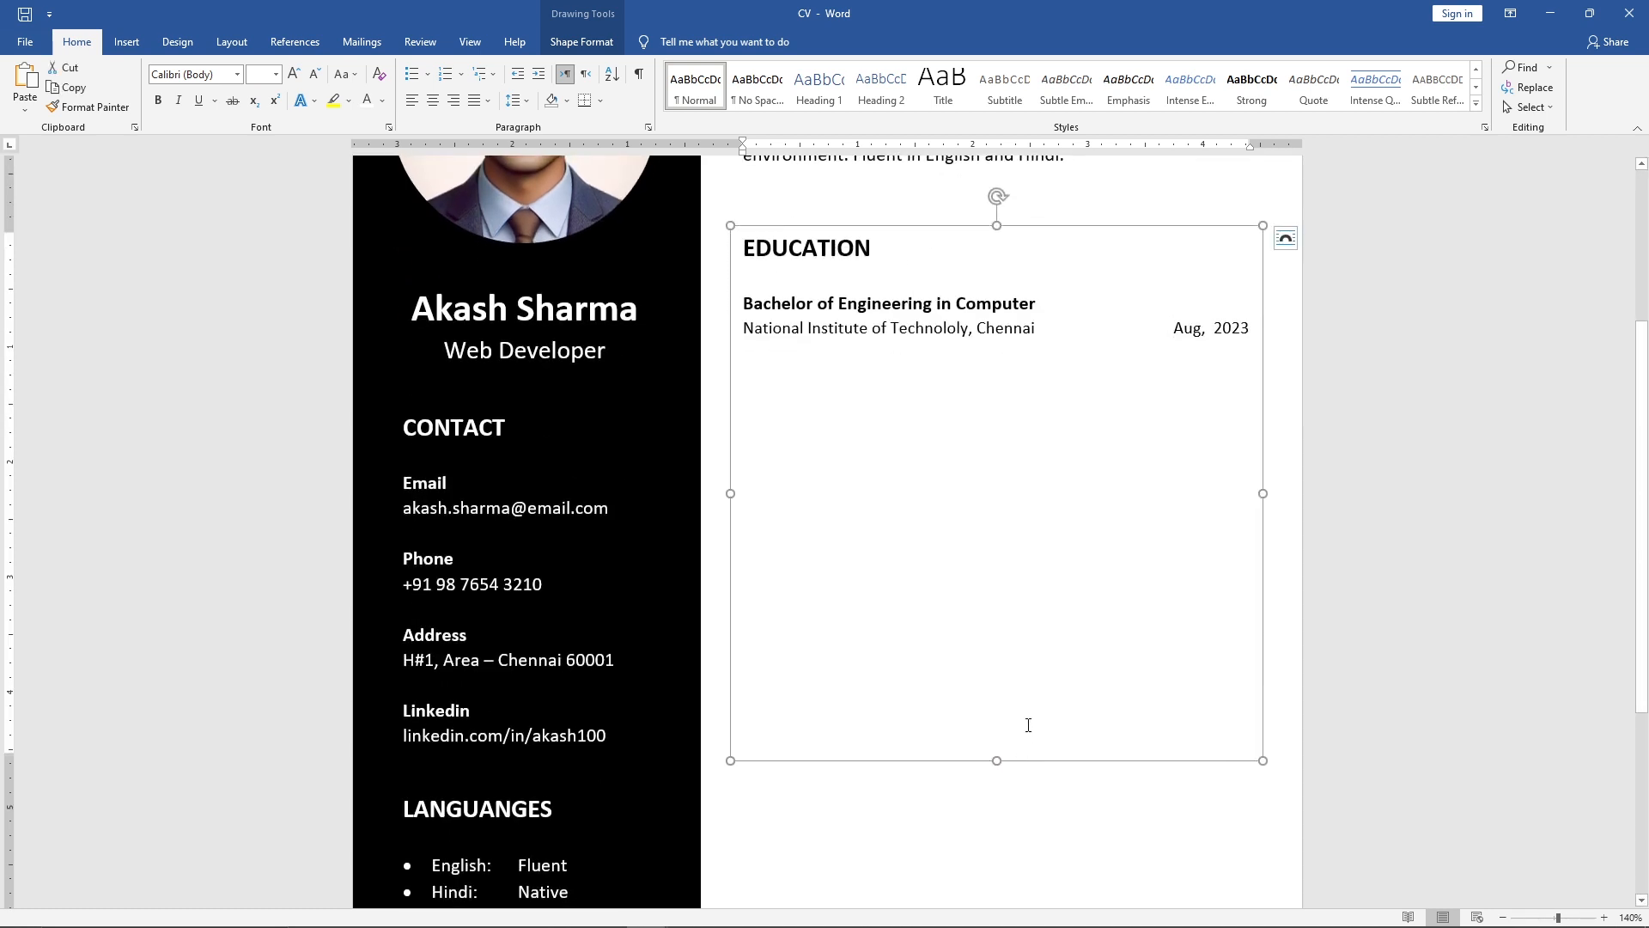
left_click(1259, 333)
key("Return")
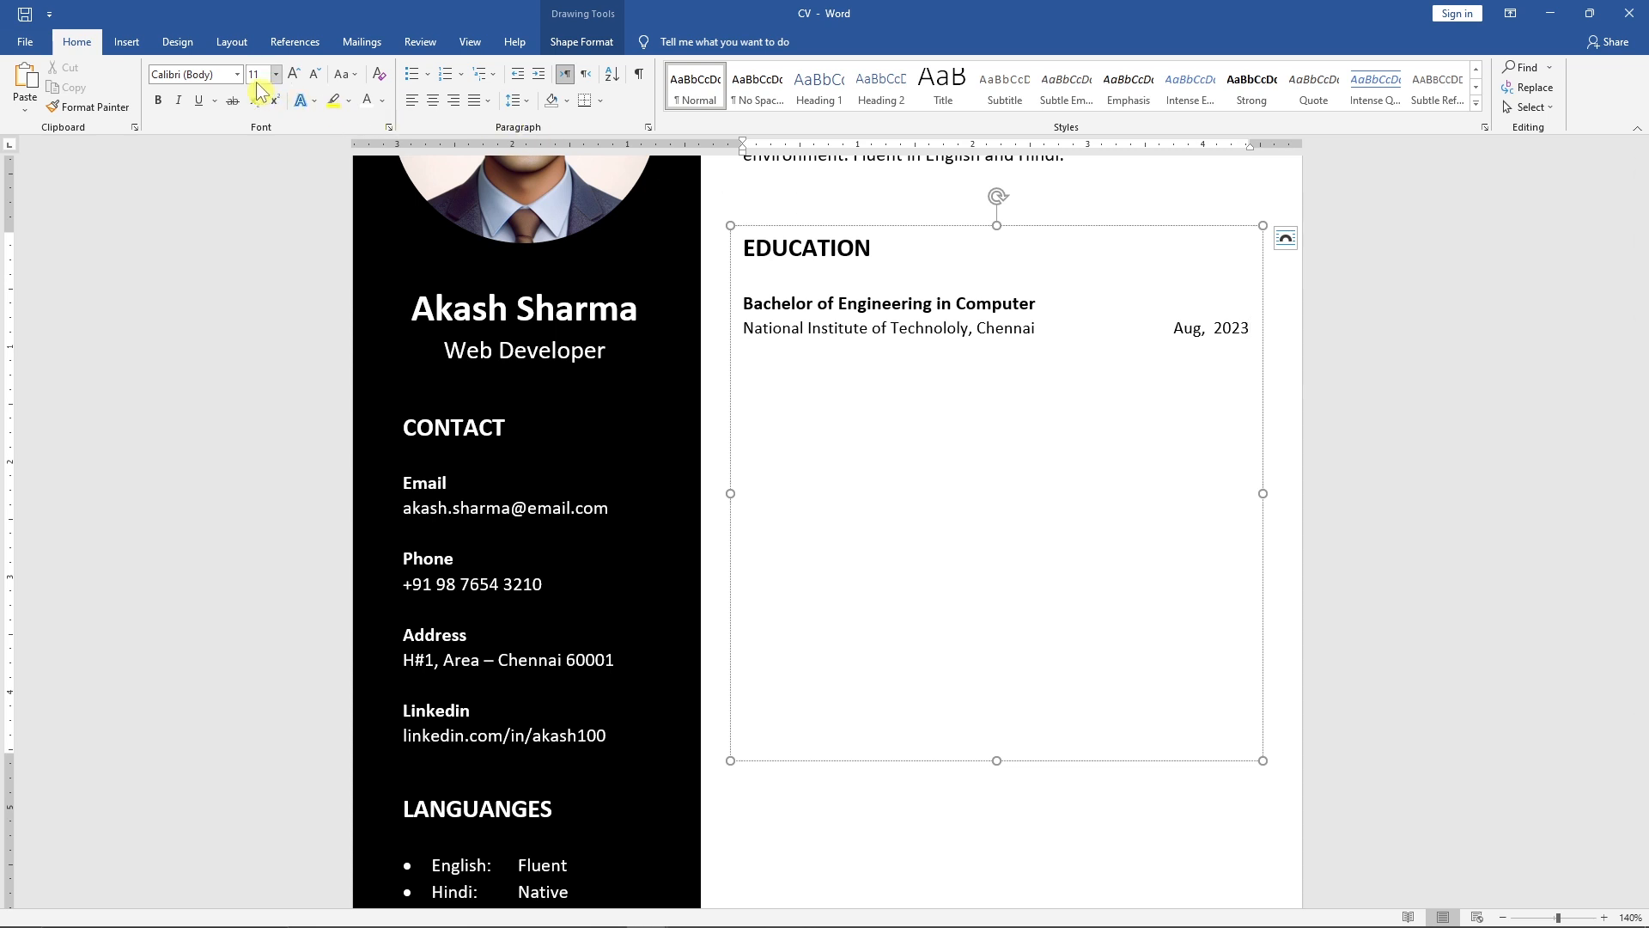
type("6")
key("Return")
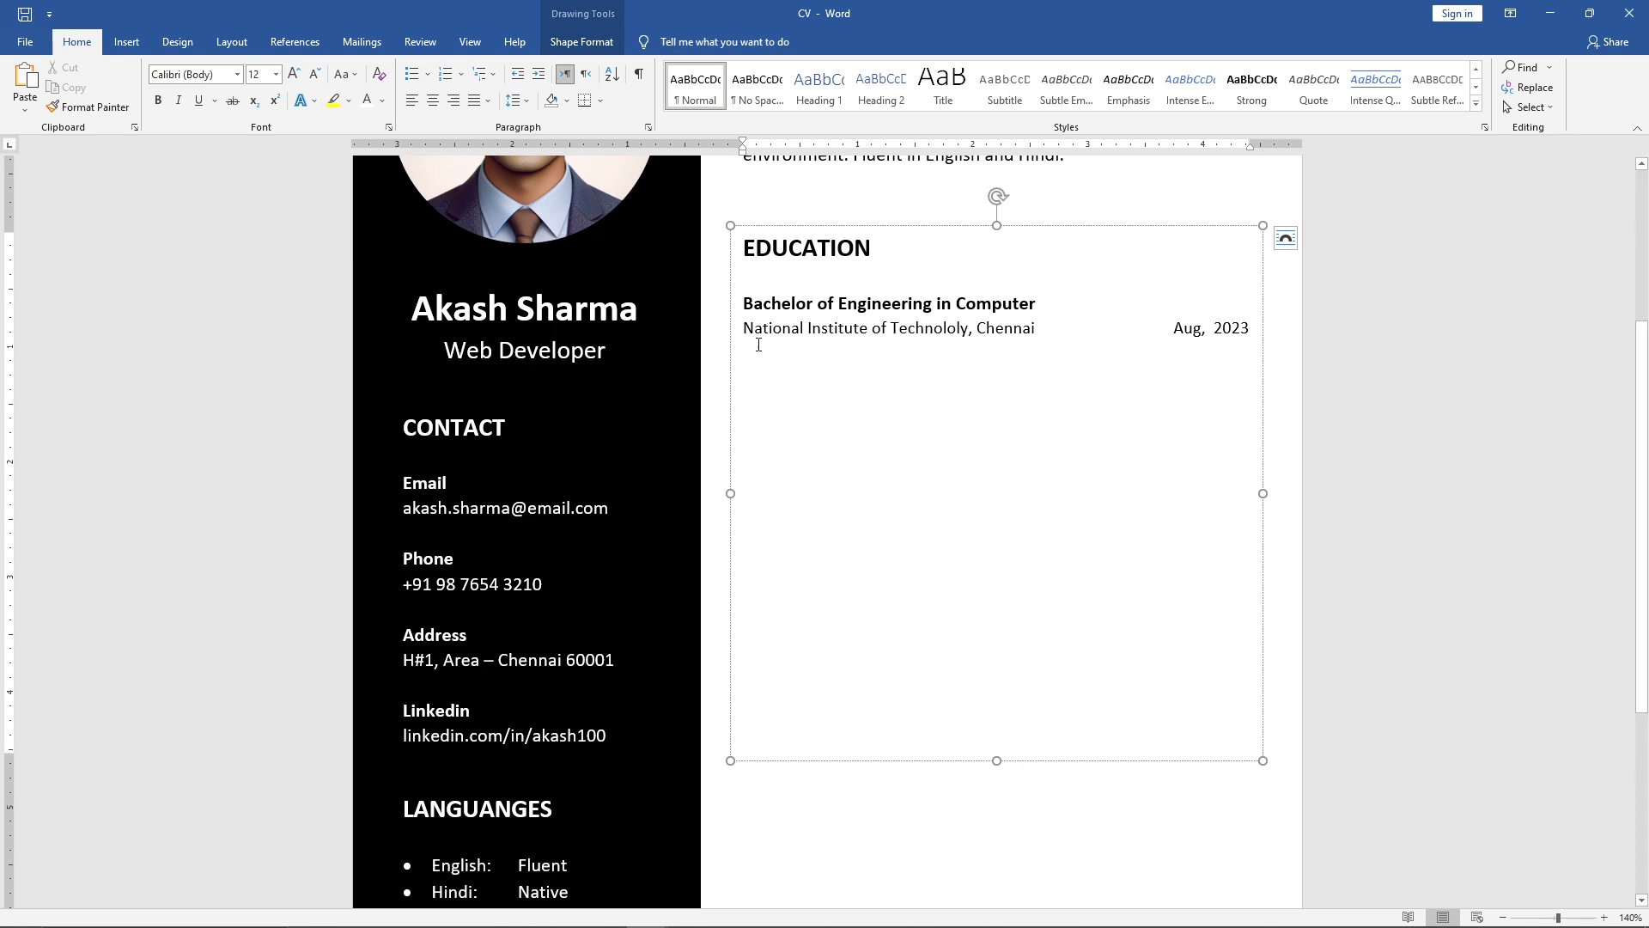
- Paste the coursework and project paragraphs as a bulleted list moved back to the margin
type("Relevant coursework: Web Development, Object-Oriented Programming, Data Structures & Algorithms, Database Management Systems, Computer Graphics. Project: Built a responsive e-commerce website for a local startup, resulting in a 15% increase in online sales.")
left_click_drag(744, 361, 1079, 479)
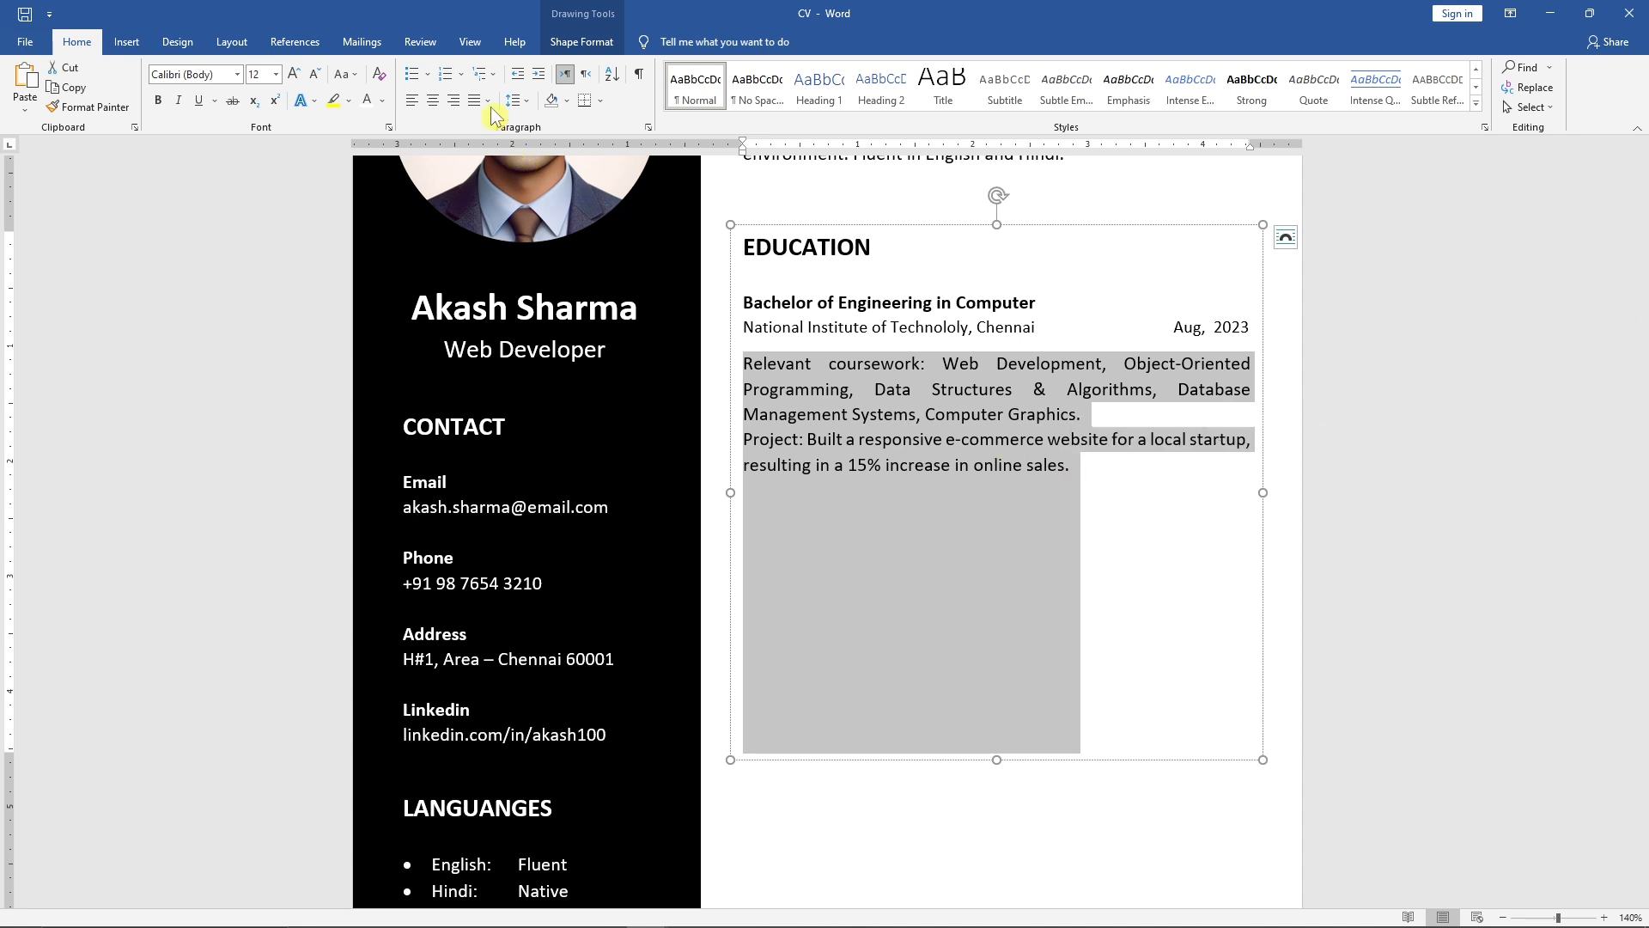
left_click(428, 74)
left_click(433, 125)
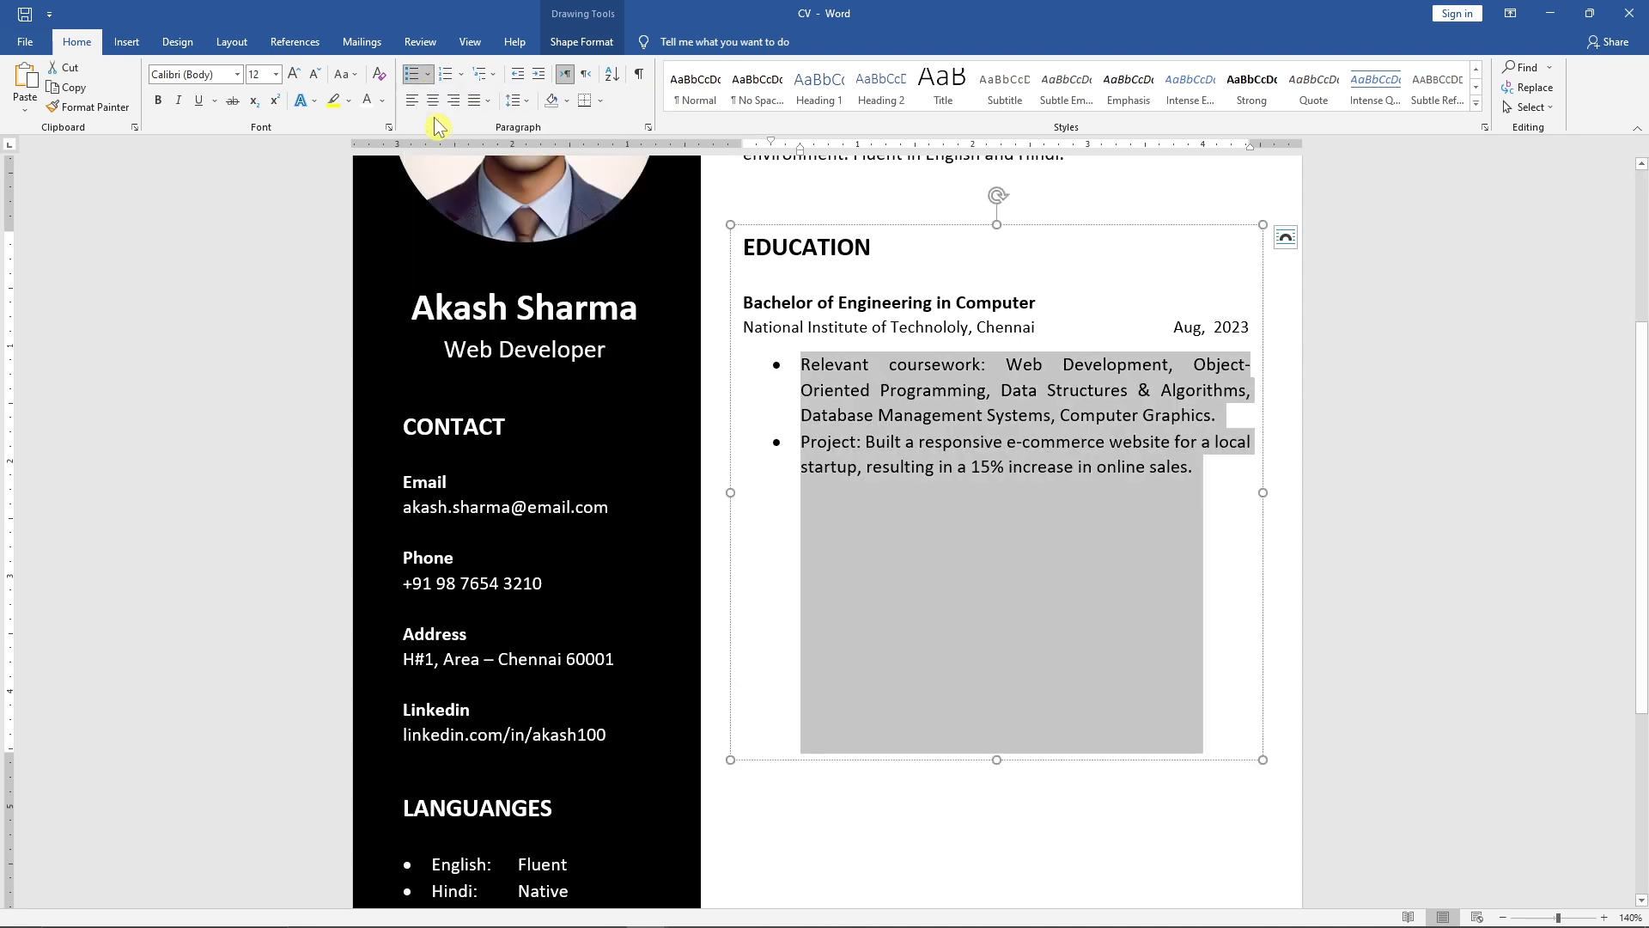
key("shift+Tab")
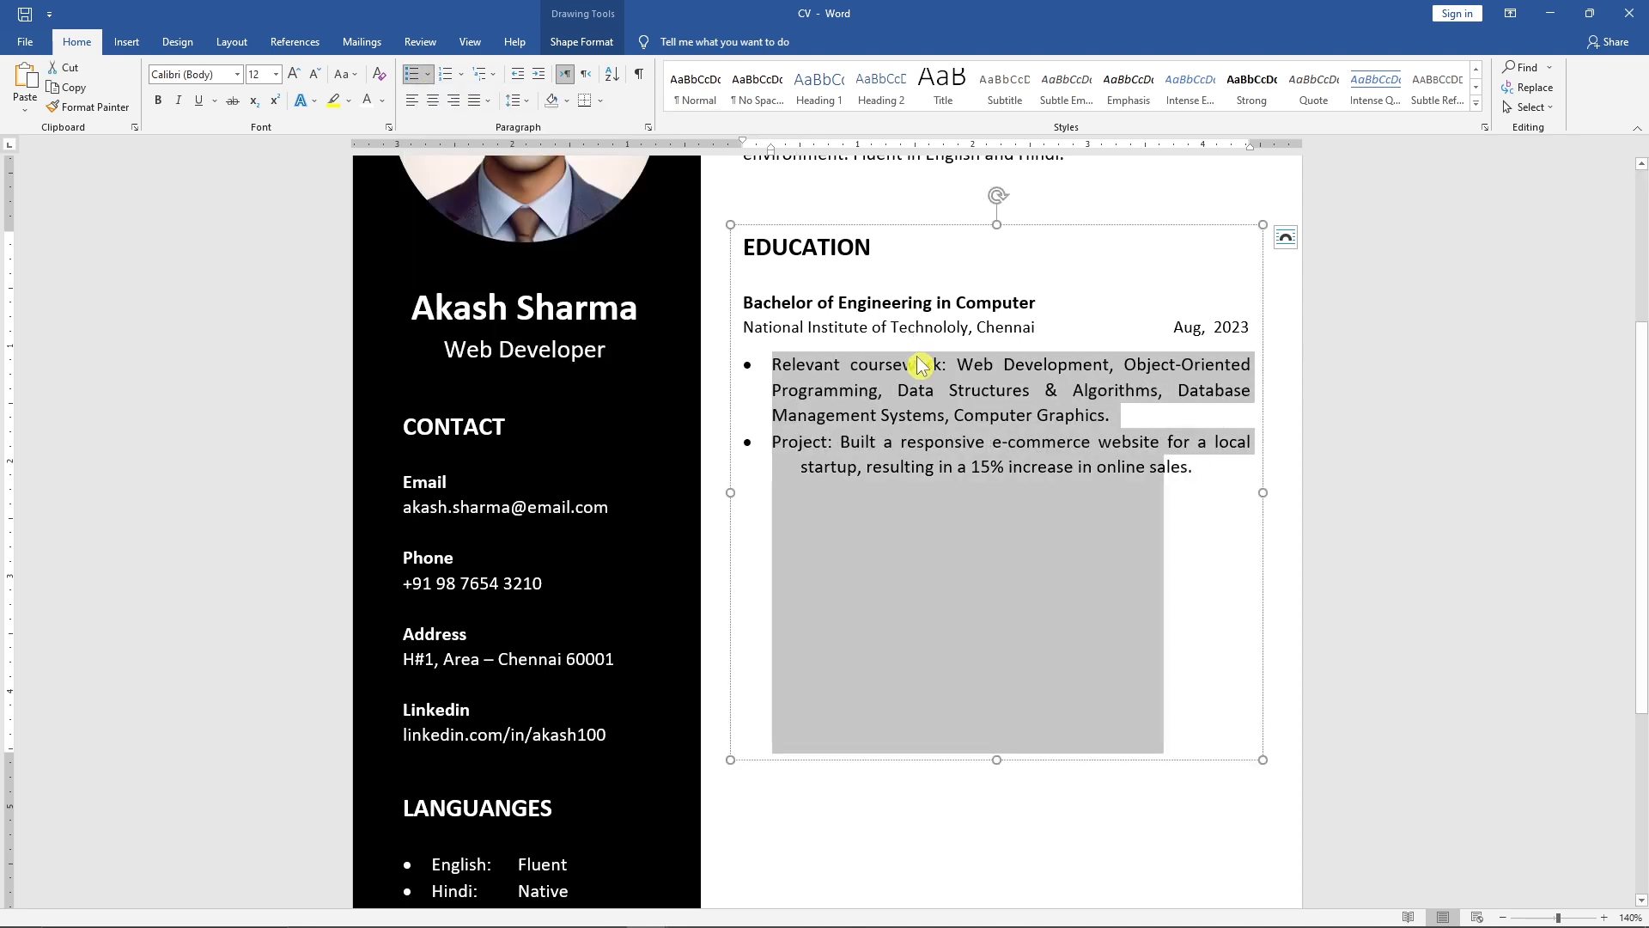
- Make the 'Relevant coursework:' and 'Project:' labels bold italic and remove the extra indent
left_click_drag(950, 365, 772, 367)
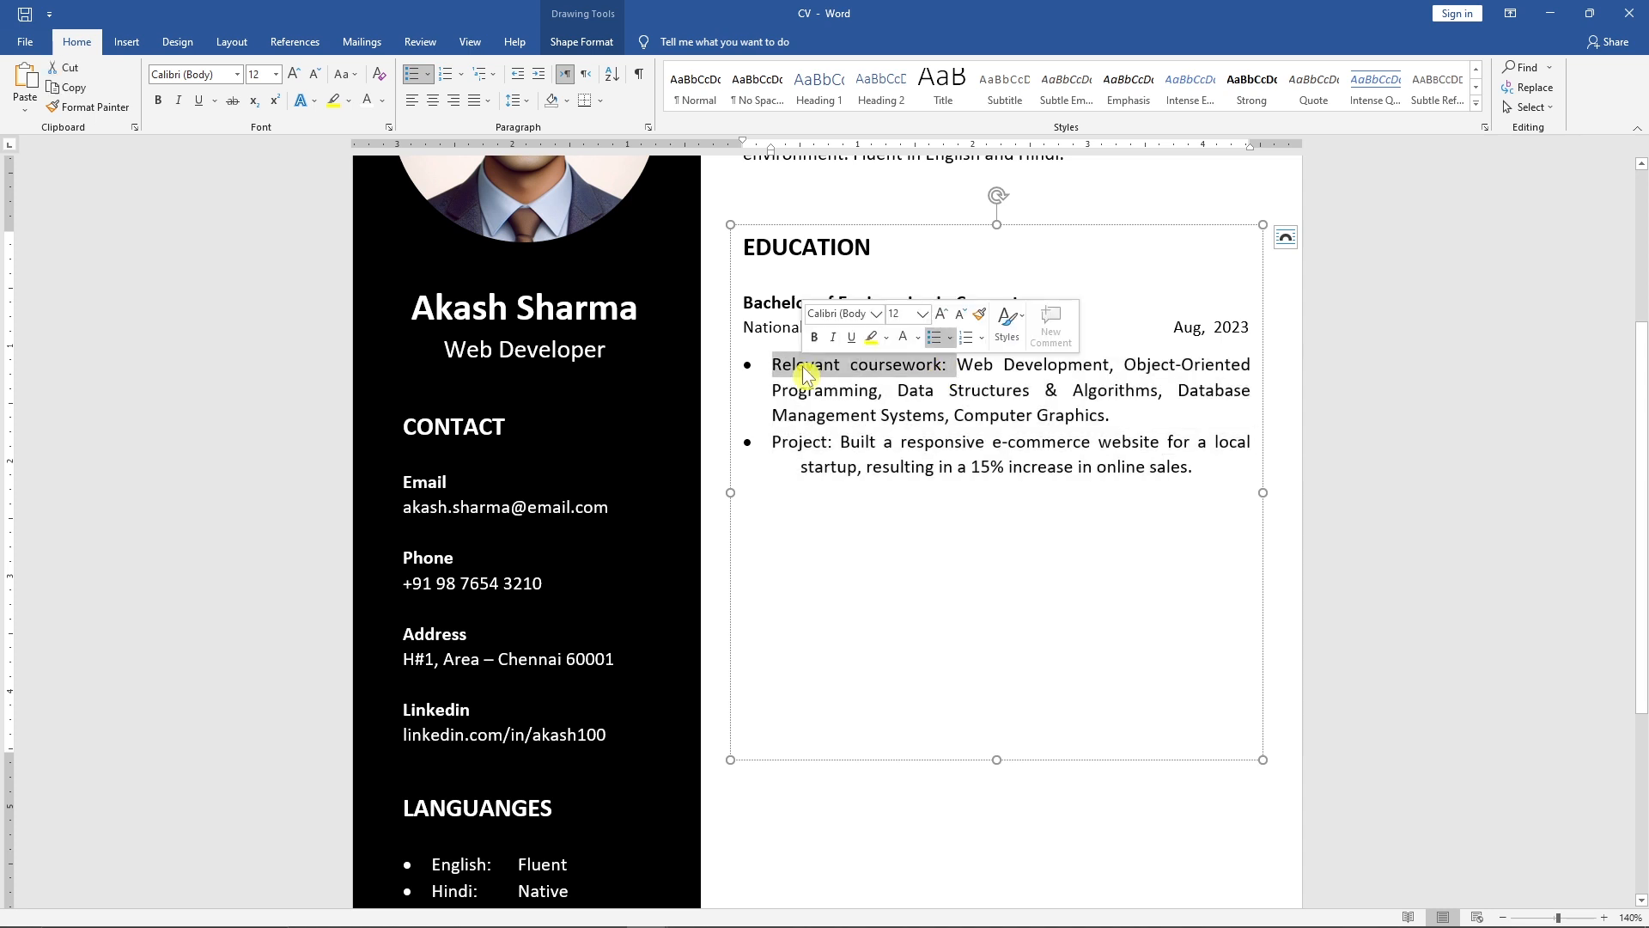
left_click(815, 336)
left_click(832, 336)
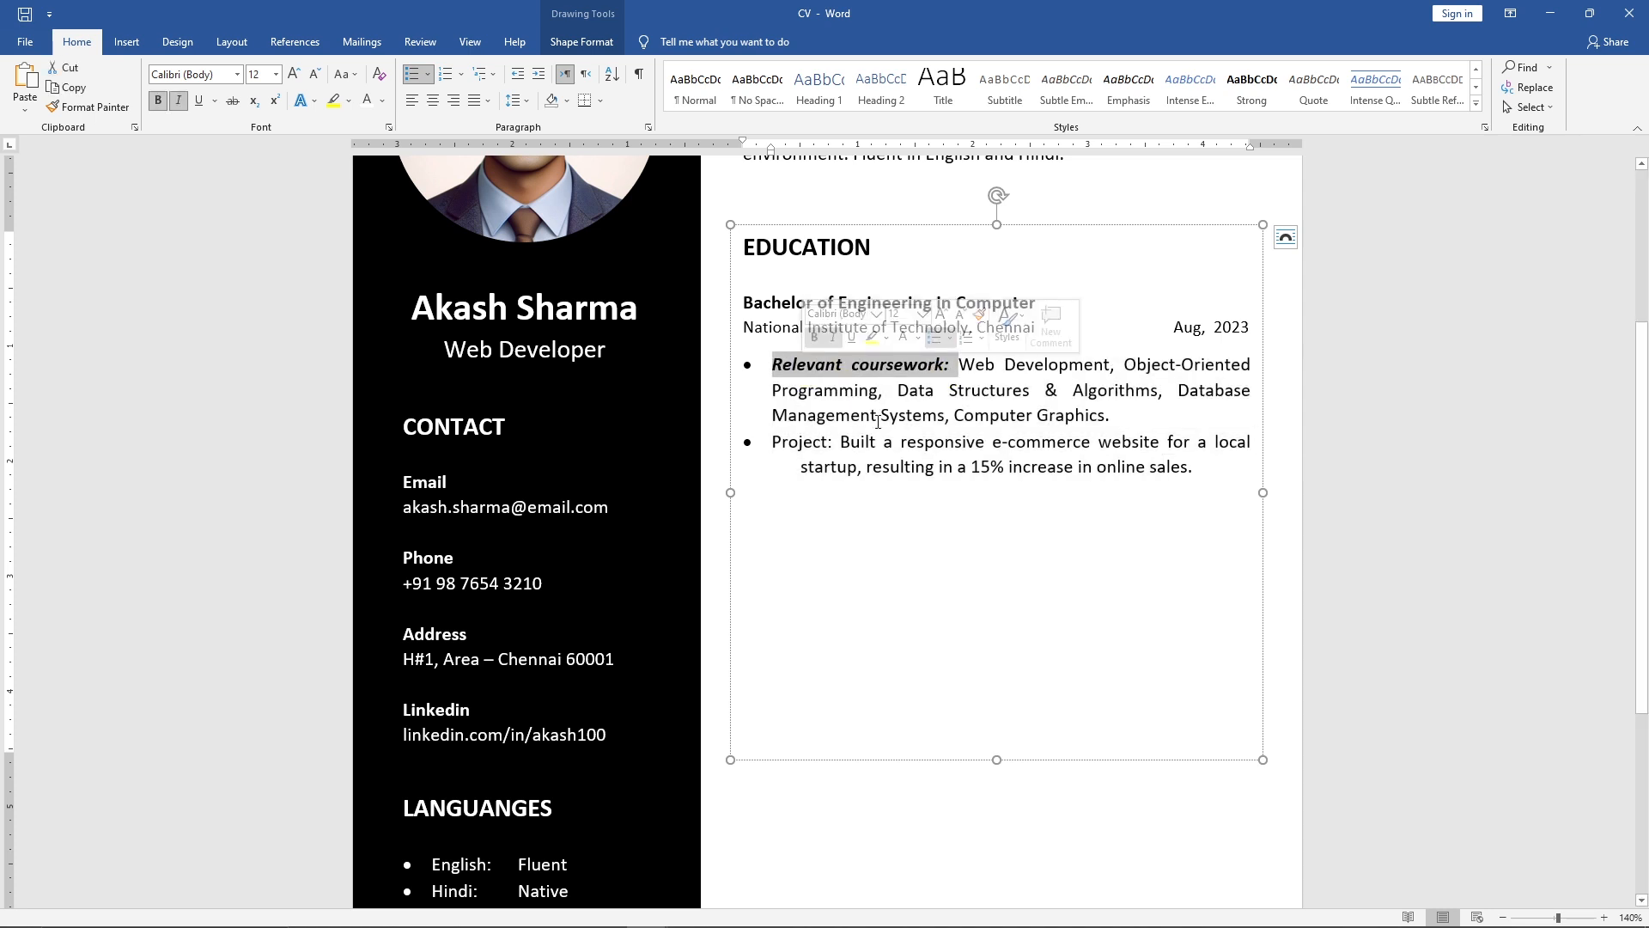
left_click_drag(835, 443, 772, 445)
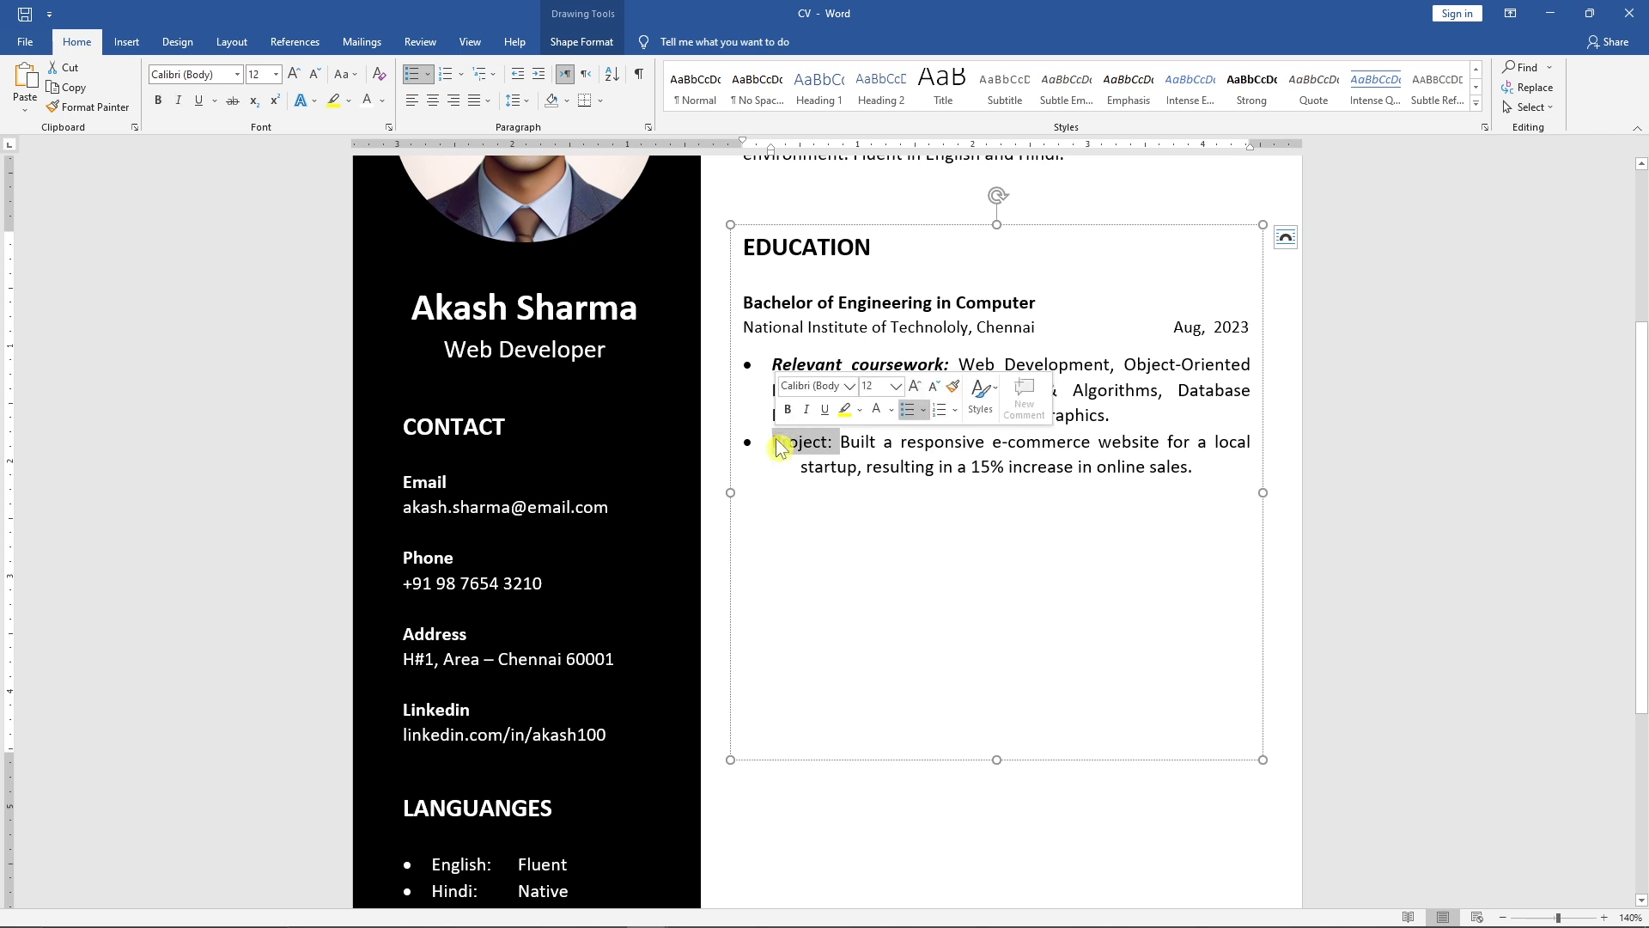
left_click(786, 409)
left_click(807, 409)
left_click(800, 468)
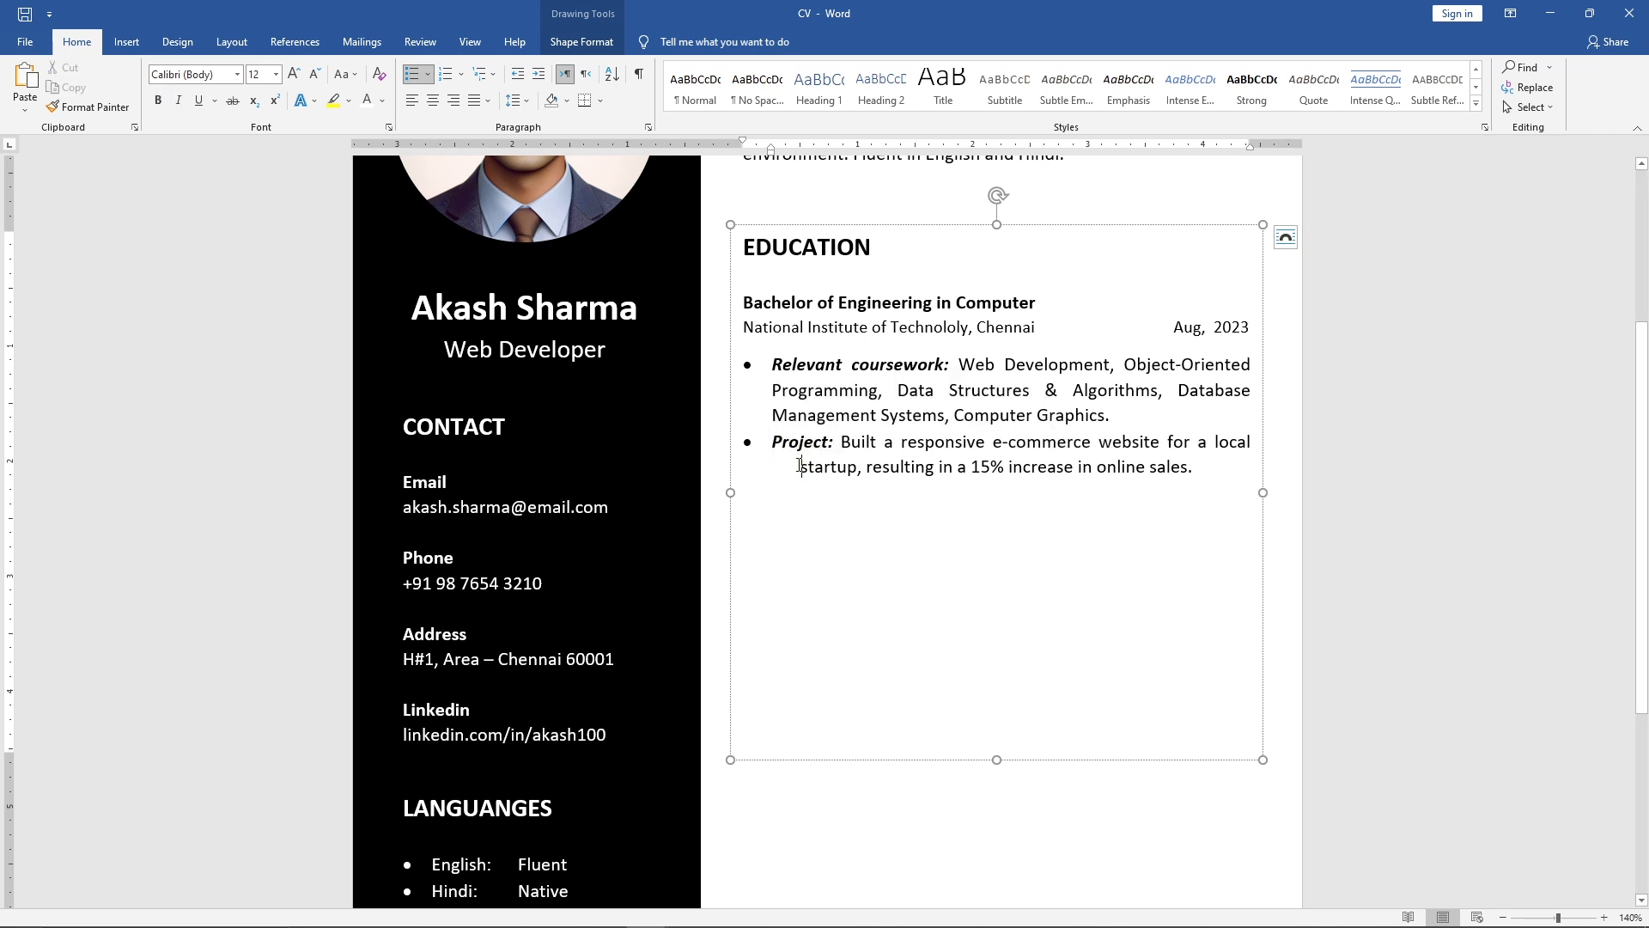
key("BackSpace")
key("BackSpace")
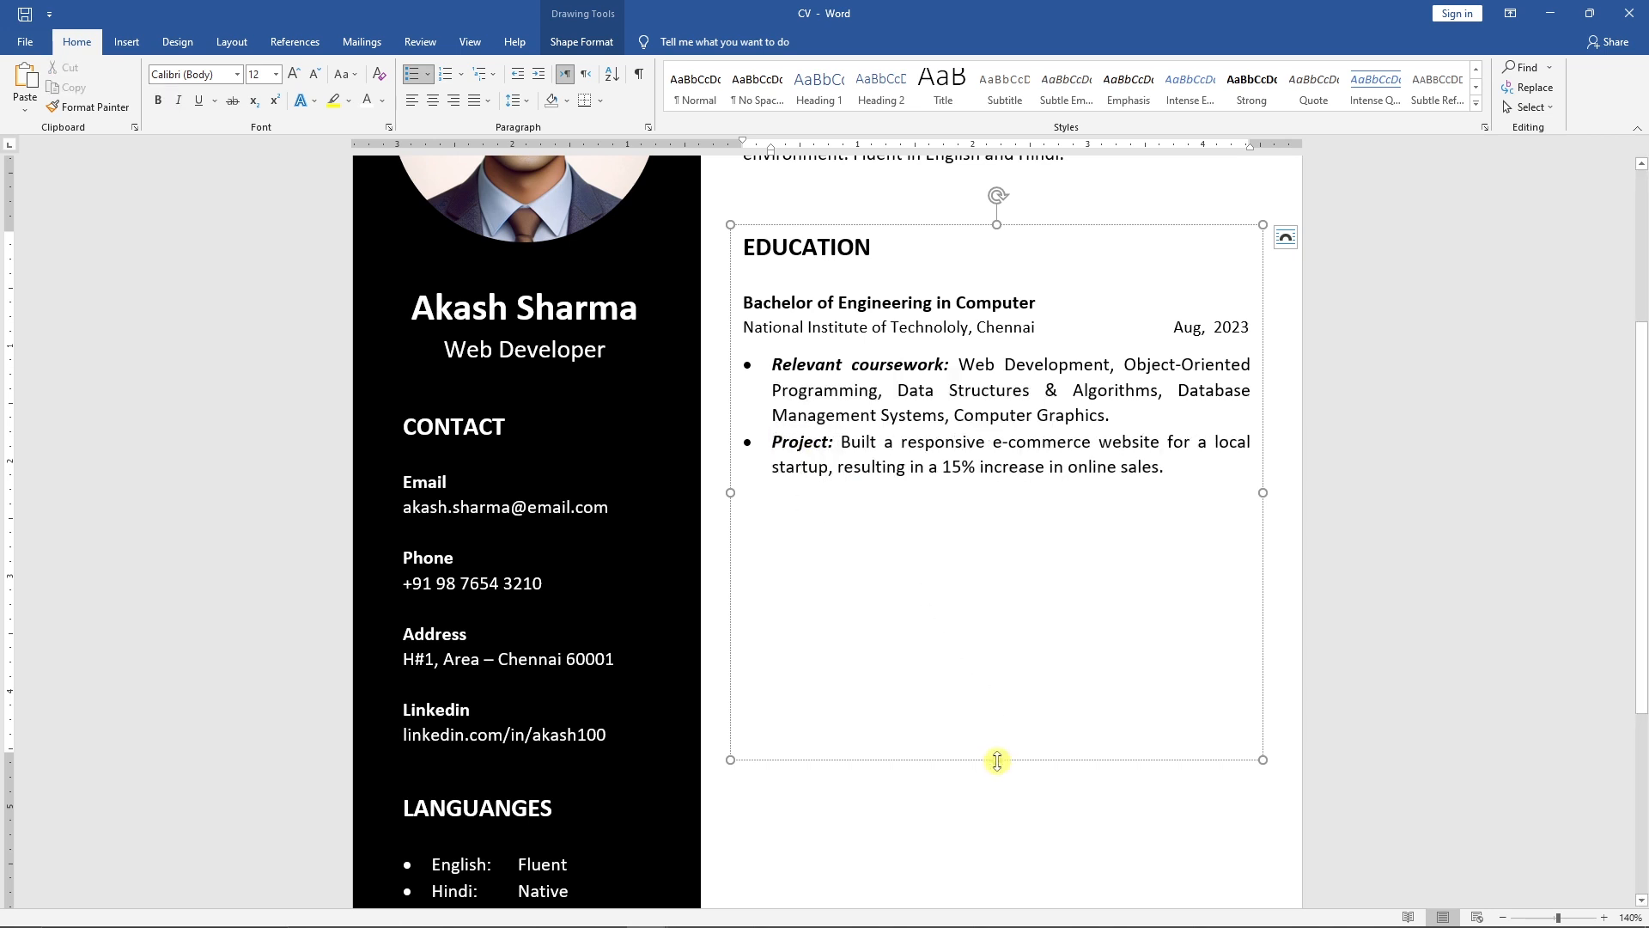
- Fit the Education box, retitle its copy PROJECTS, and paste the three project descriptions
left_click_drag(997, 761, 966, 780)
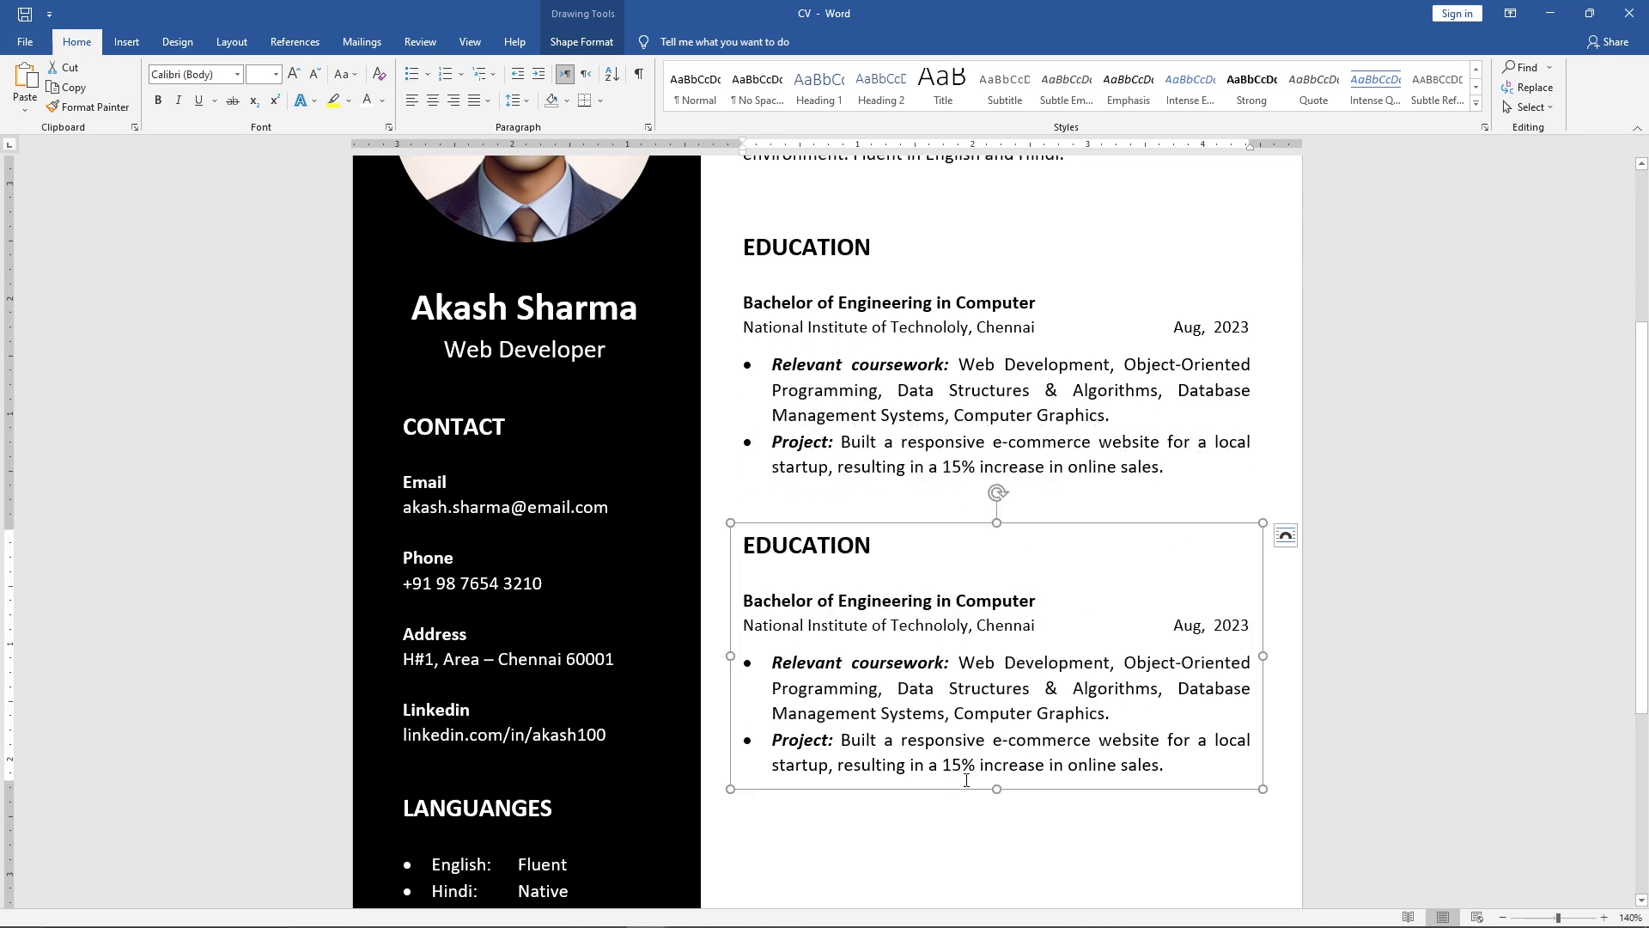
double_click(865, 547)
type("PROJECTS")
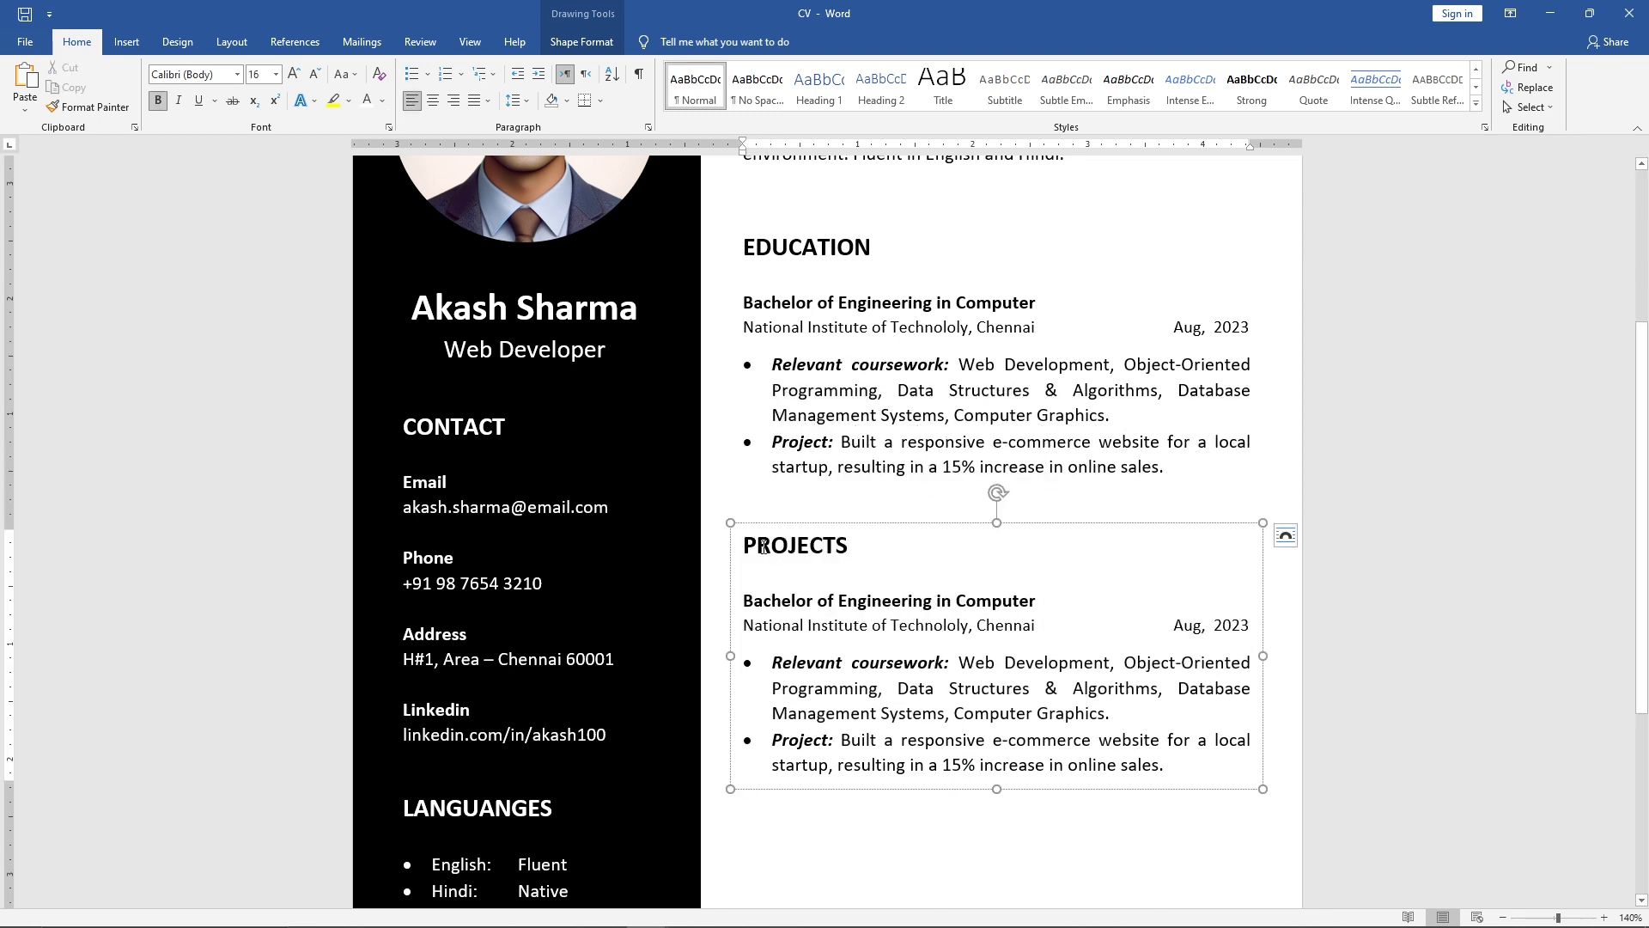
left_click_drag(1164, 765, 1060, 772)
type("Open-source contribution: Contributed bug fixes and feature enhancements to the Bootstrap CSS framework. Personal portfolio website showcasing coding skills and past projects. Volunteered for Hack for Education, creating an e-learning platform for underprivileged children.")
- Make the project lines non-bold with round bullets, fix wrapped indents, and fit the Projects box
left_click(1067, 727)
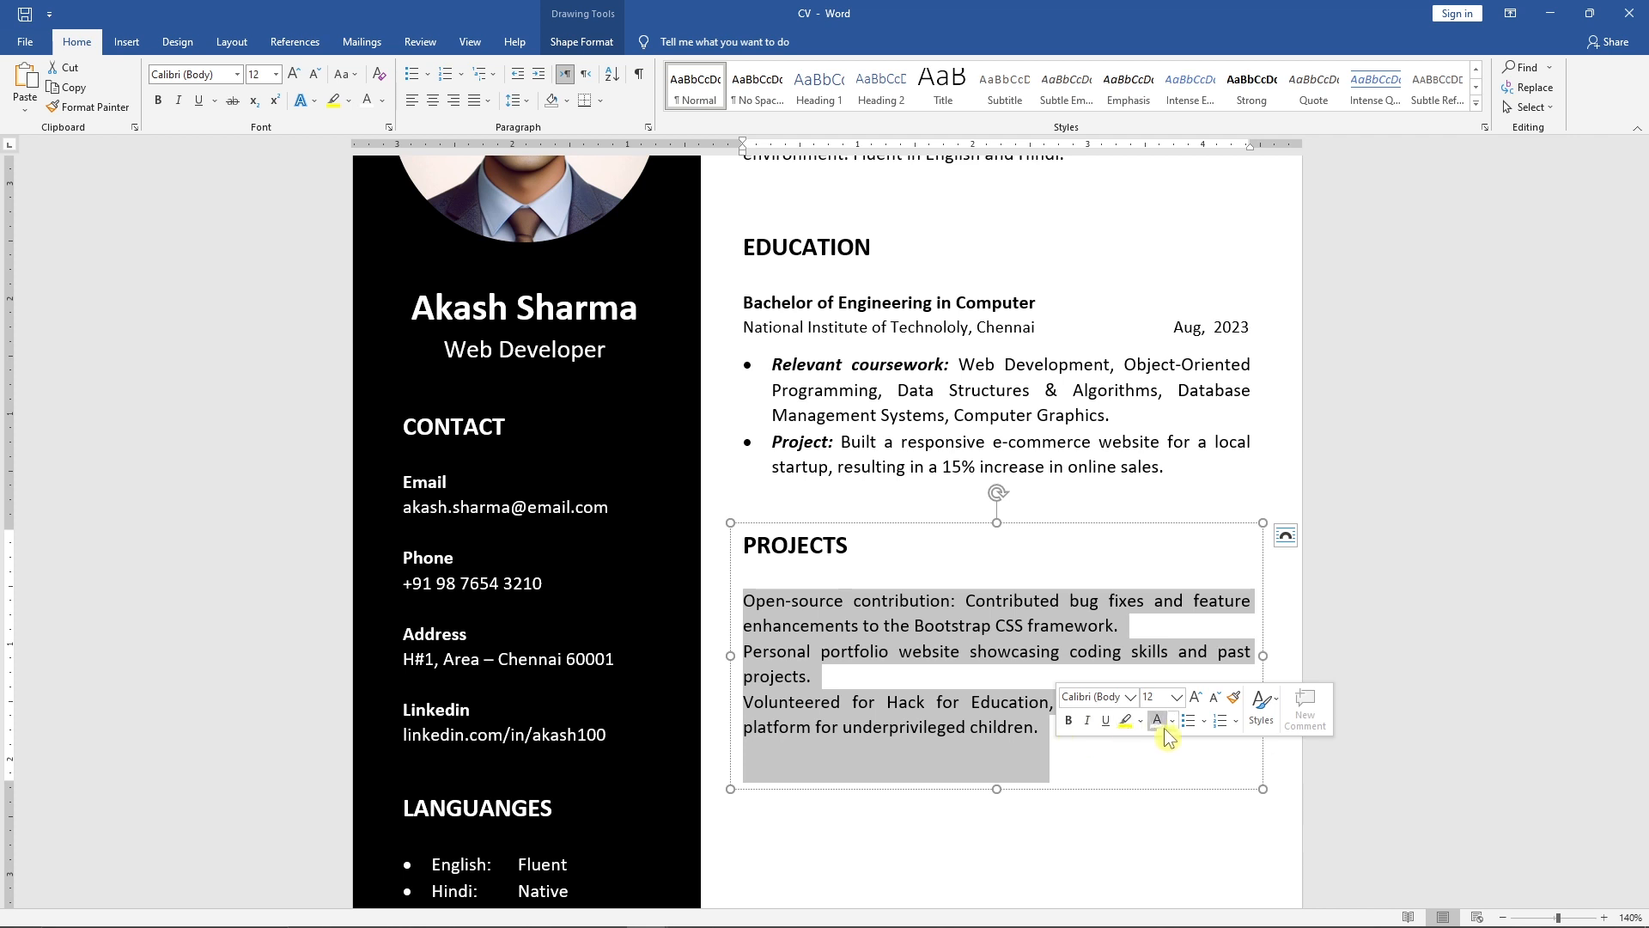
left_click(1204, 722)
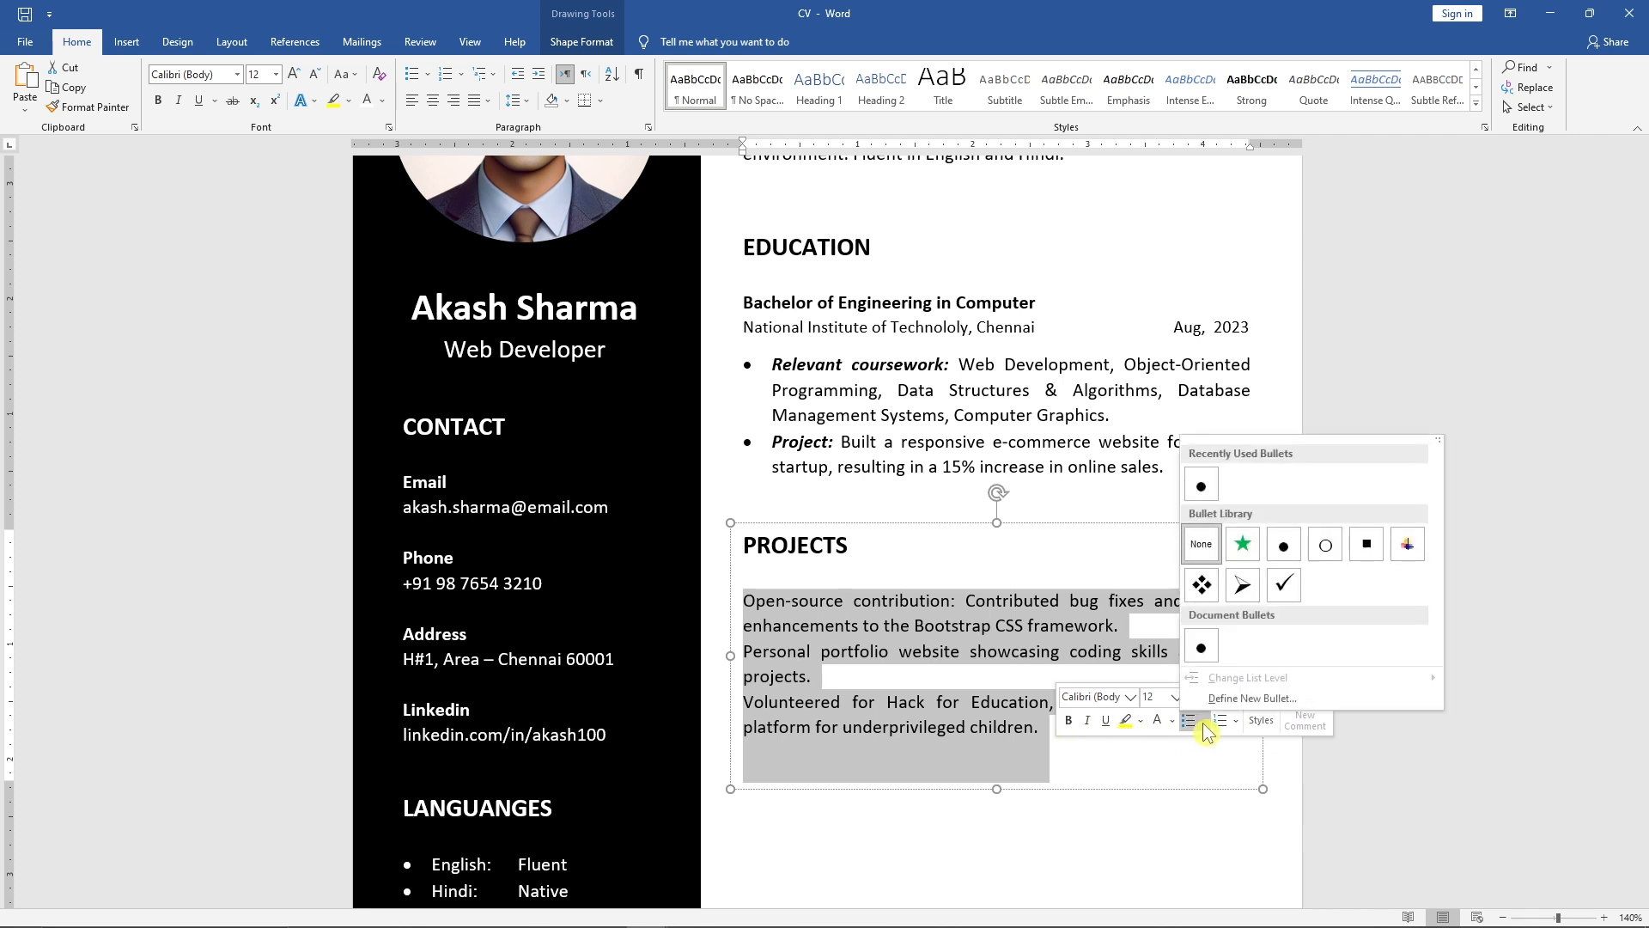
left_click(1284, 546)
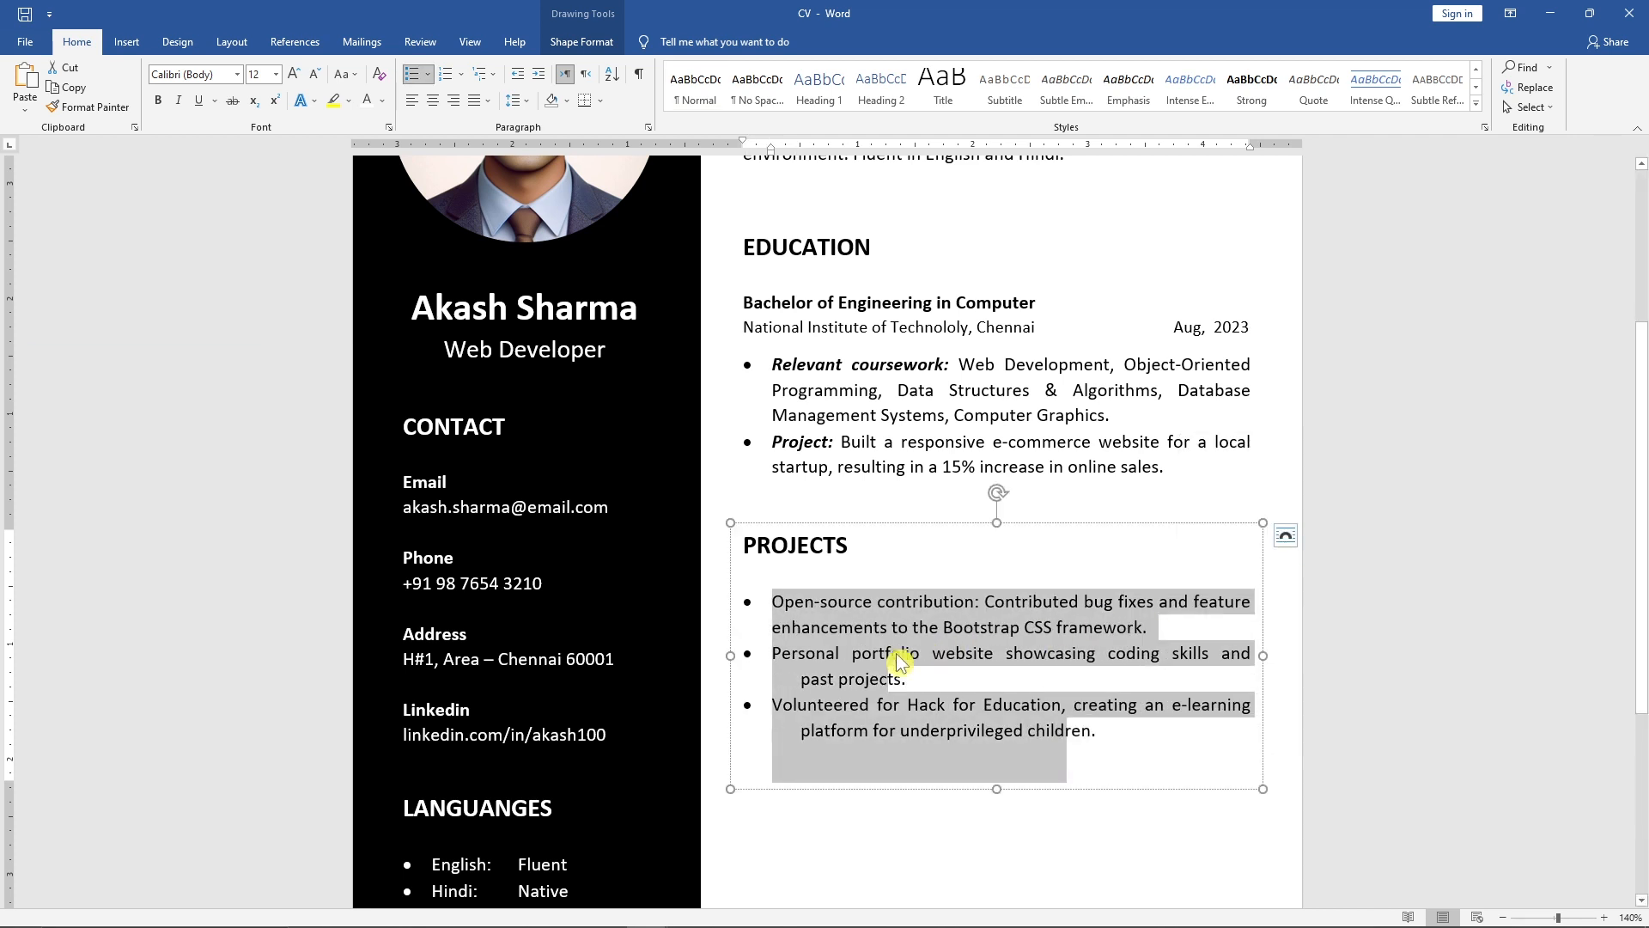
left_click(801, 679)
key("BackSpace")
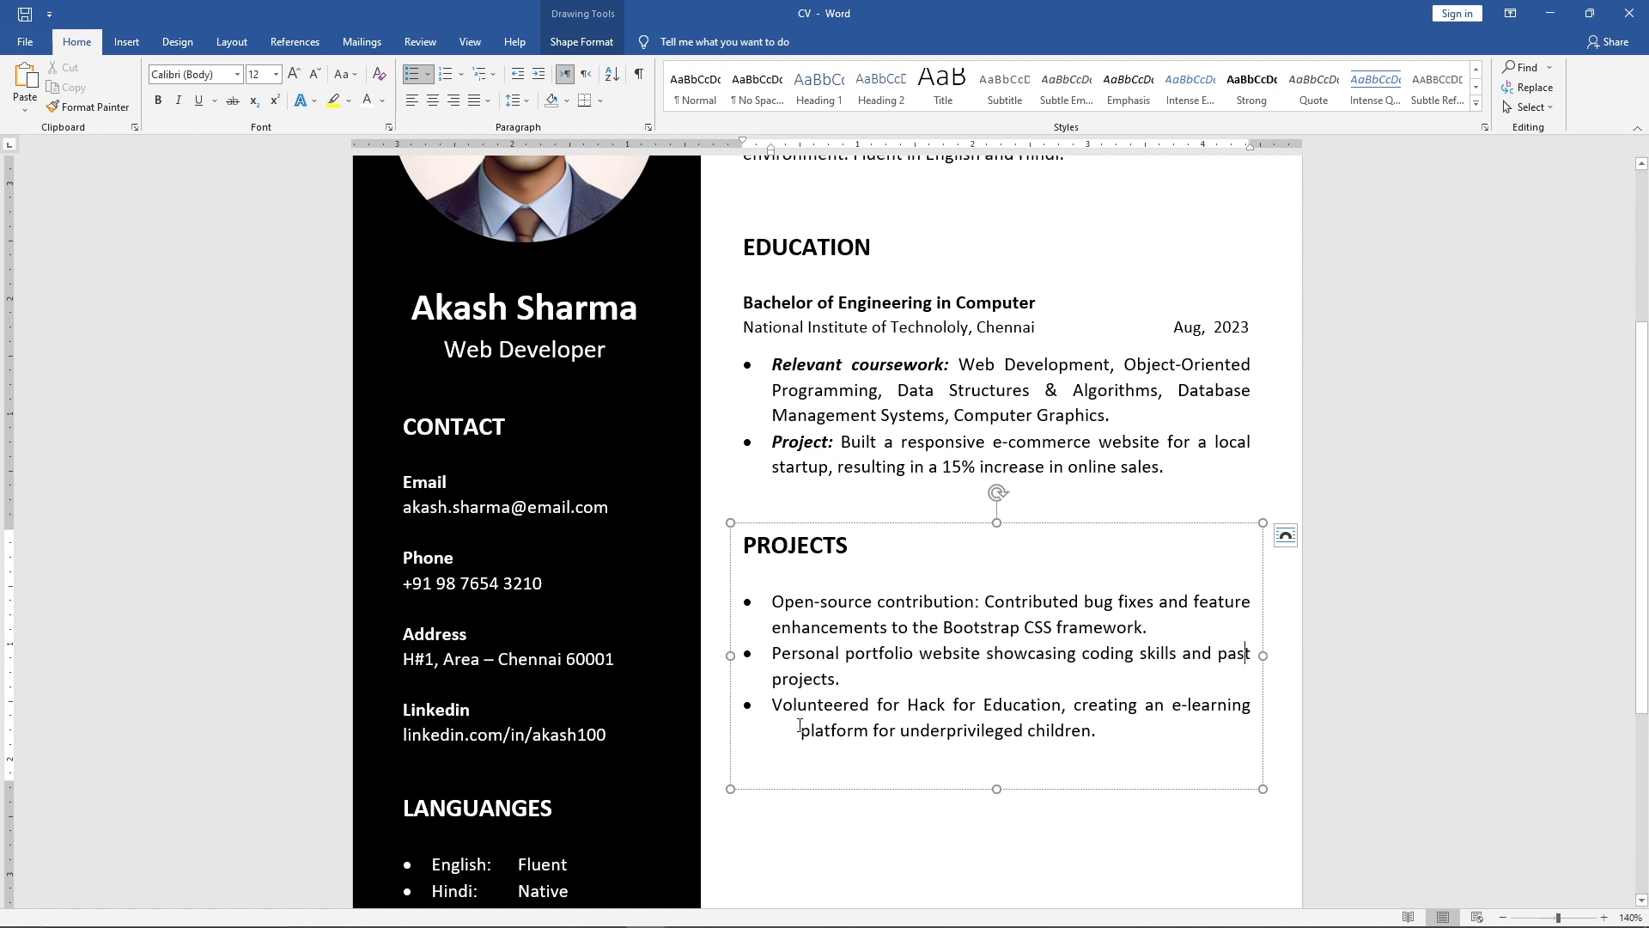
key("BackSpace")
left_click_drag(997, 789, 996, 752)
scroll(976, 749, "down", 1)
scroll(978, 750, "down", 3)
- Copy the Projects box as SKILLS, listing twelve tab-separated skills from Windows to Project Mgmt., fitted to size
left_click_drag(963, 411, 964, 670, "ctrl+shift")
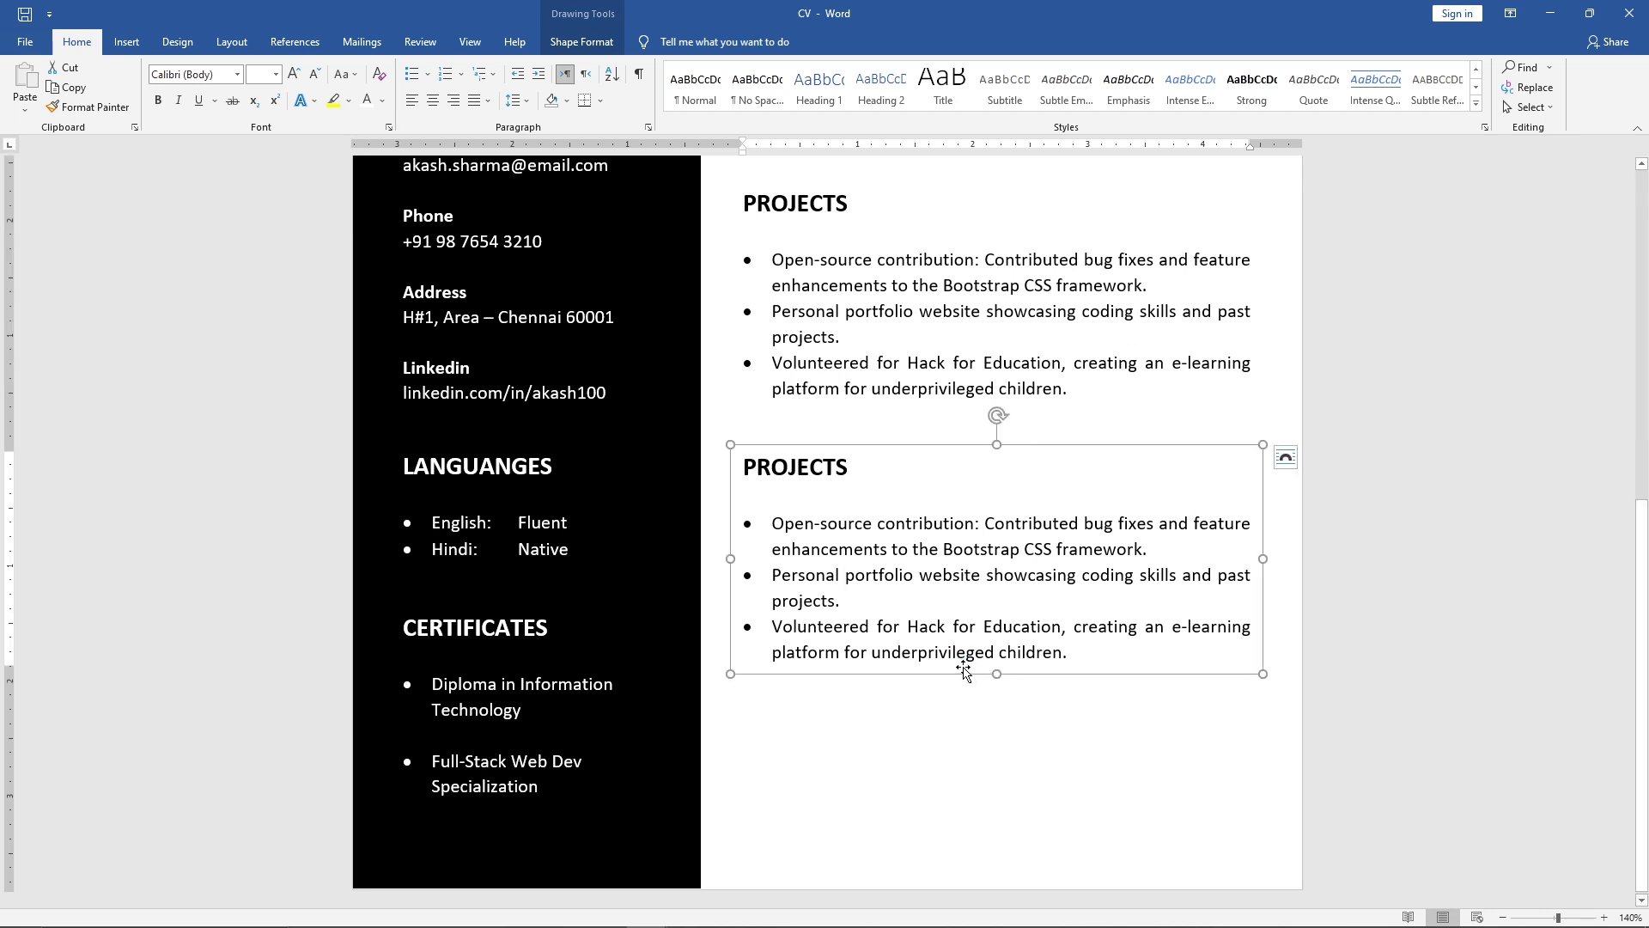
double_click(856, 469)
type("SKILLS")
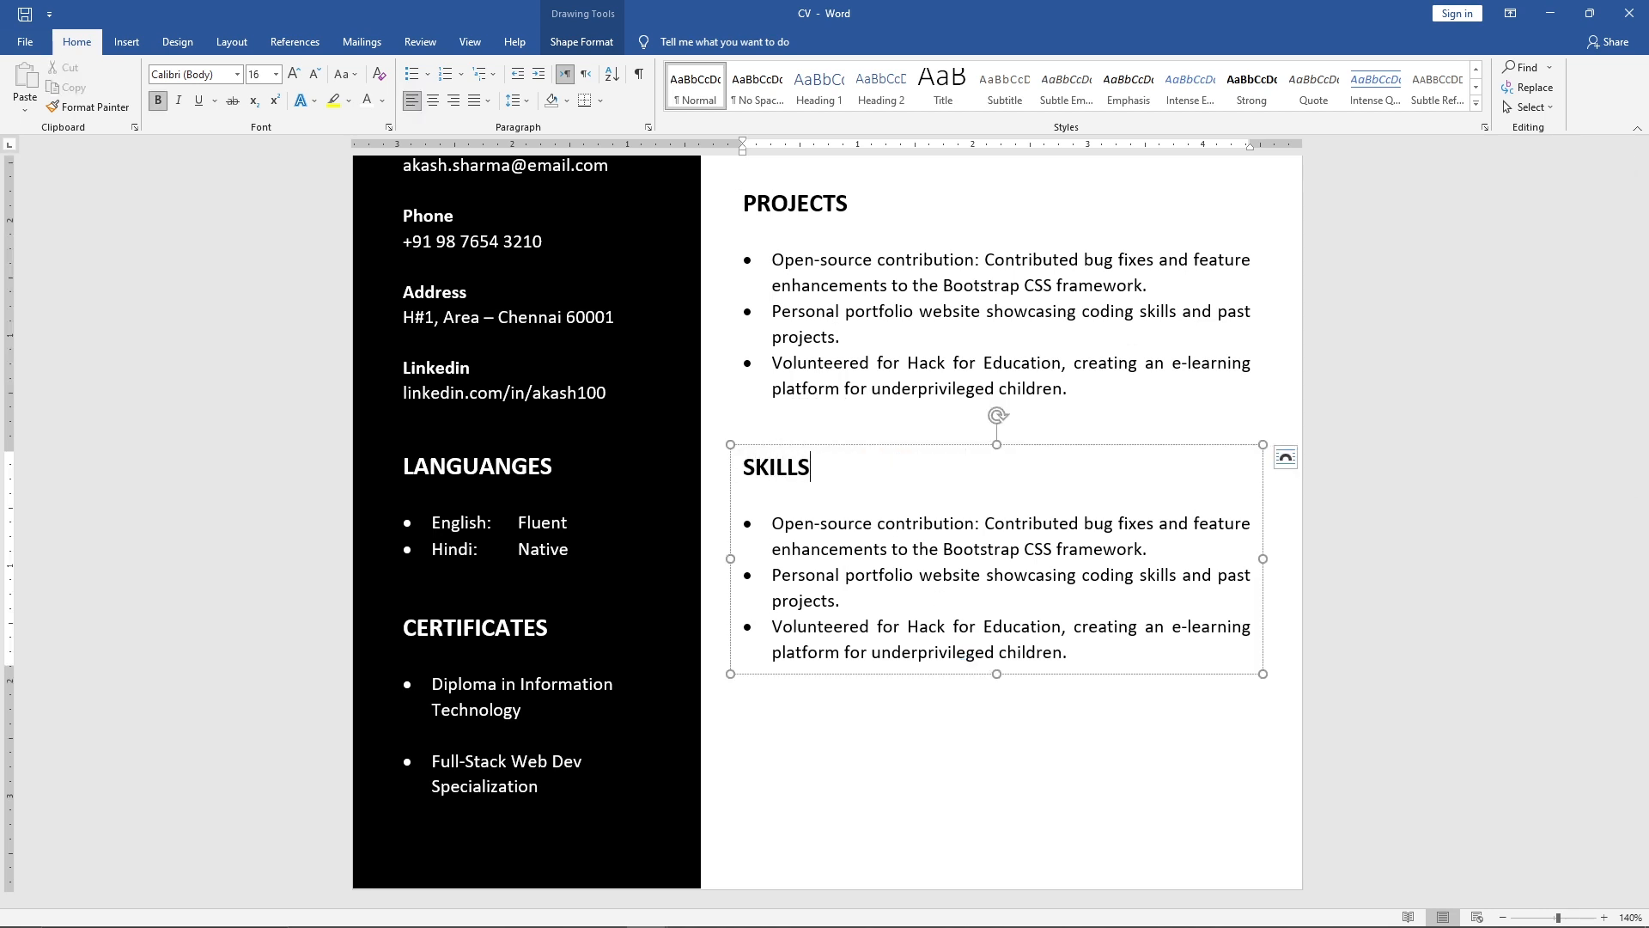
left_click_drag(1082, 654, 771, 521)
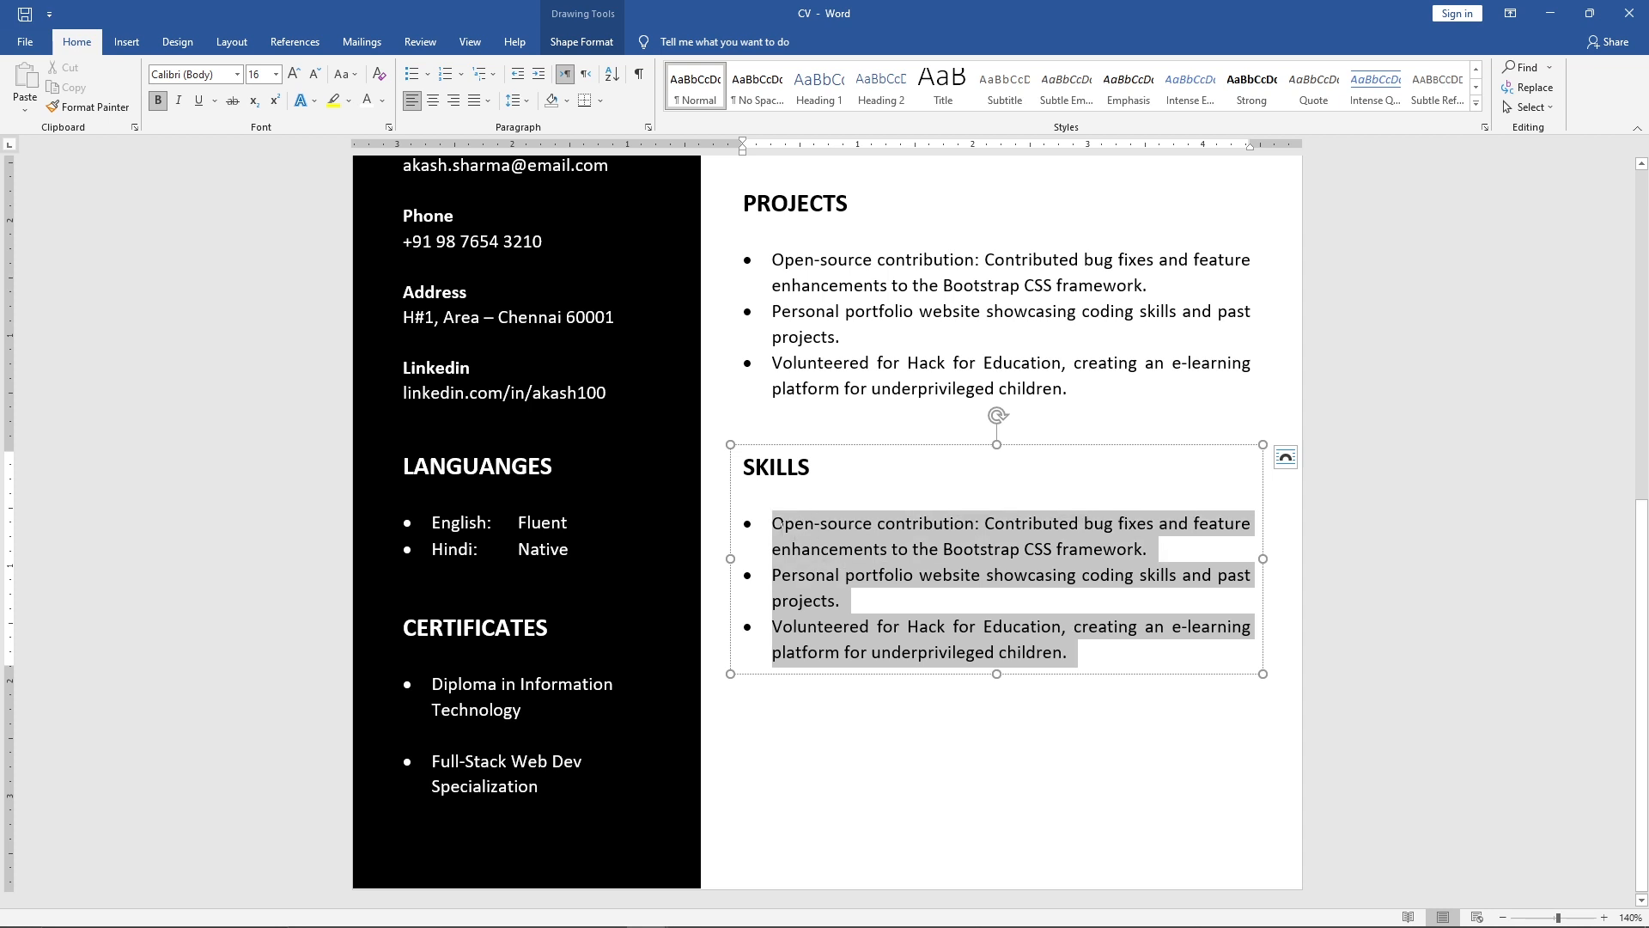
key("BackSpace")
key("BackSpace")
type("Windows")
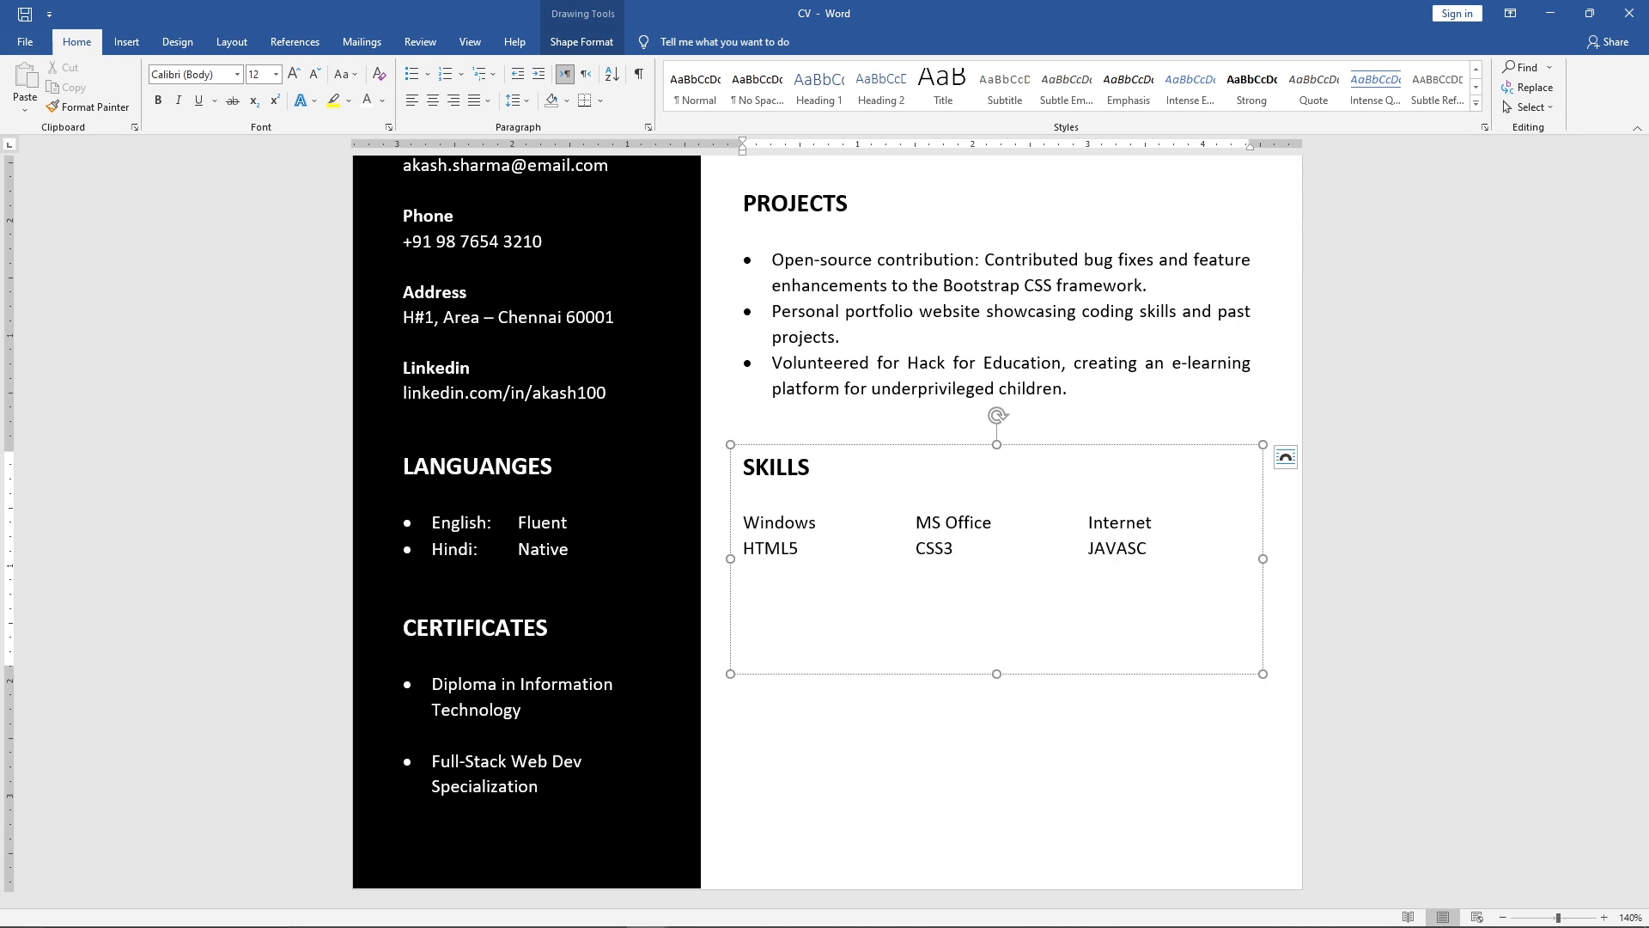
type("RIPT")
key("Return")
type("UI/UX")
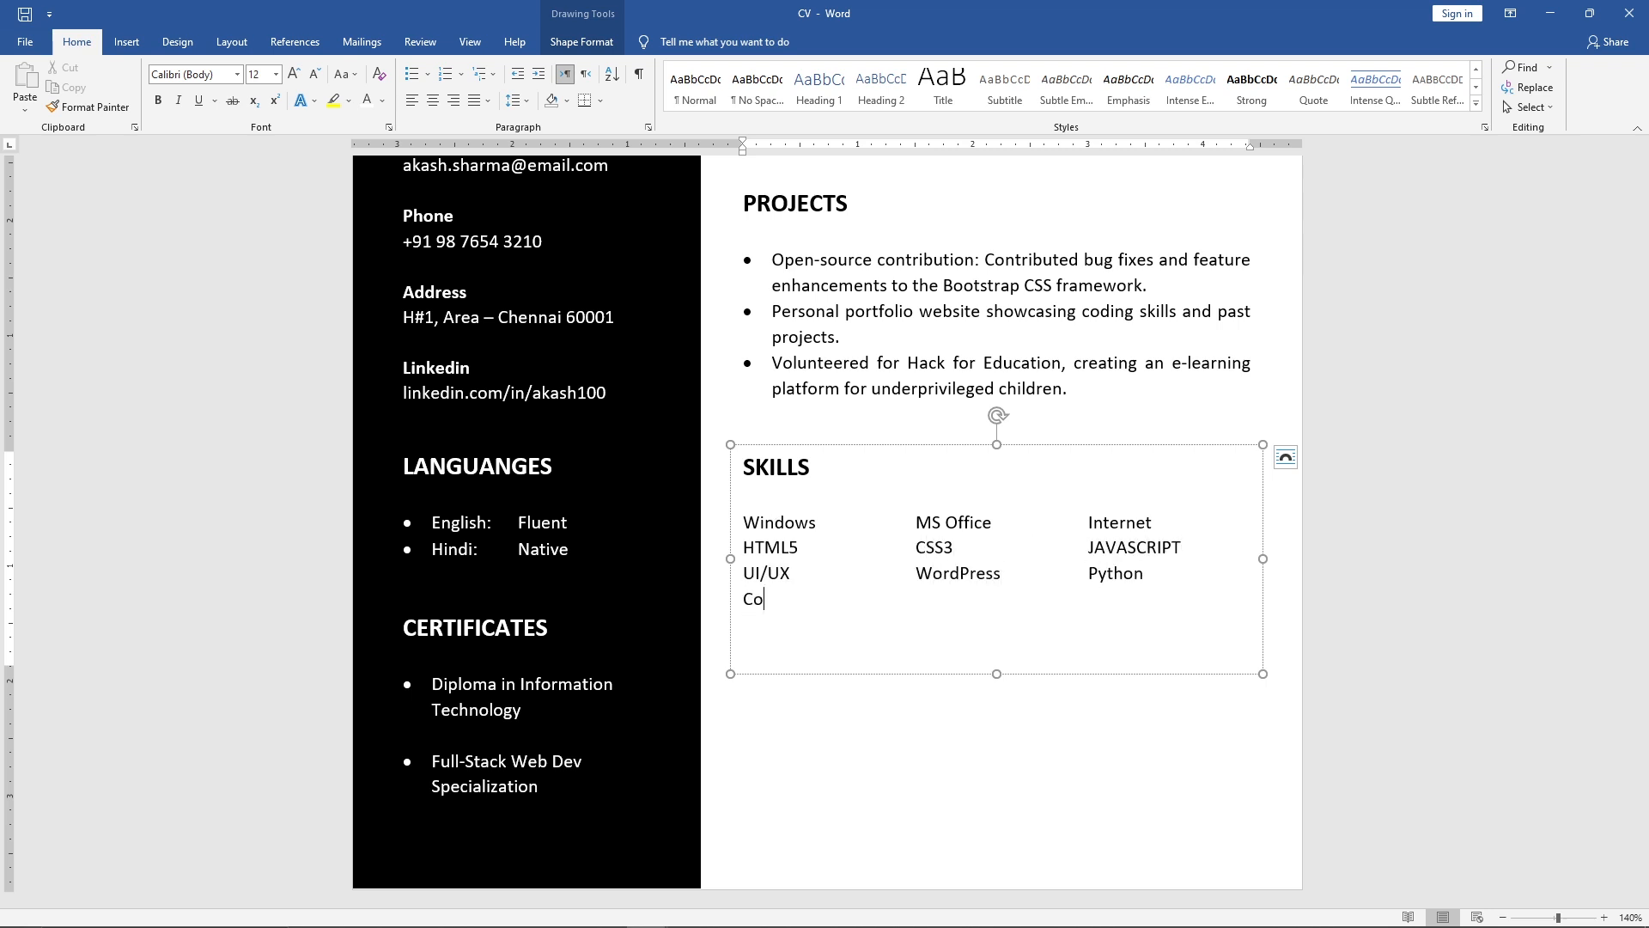
type("mmunication")
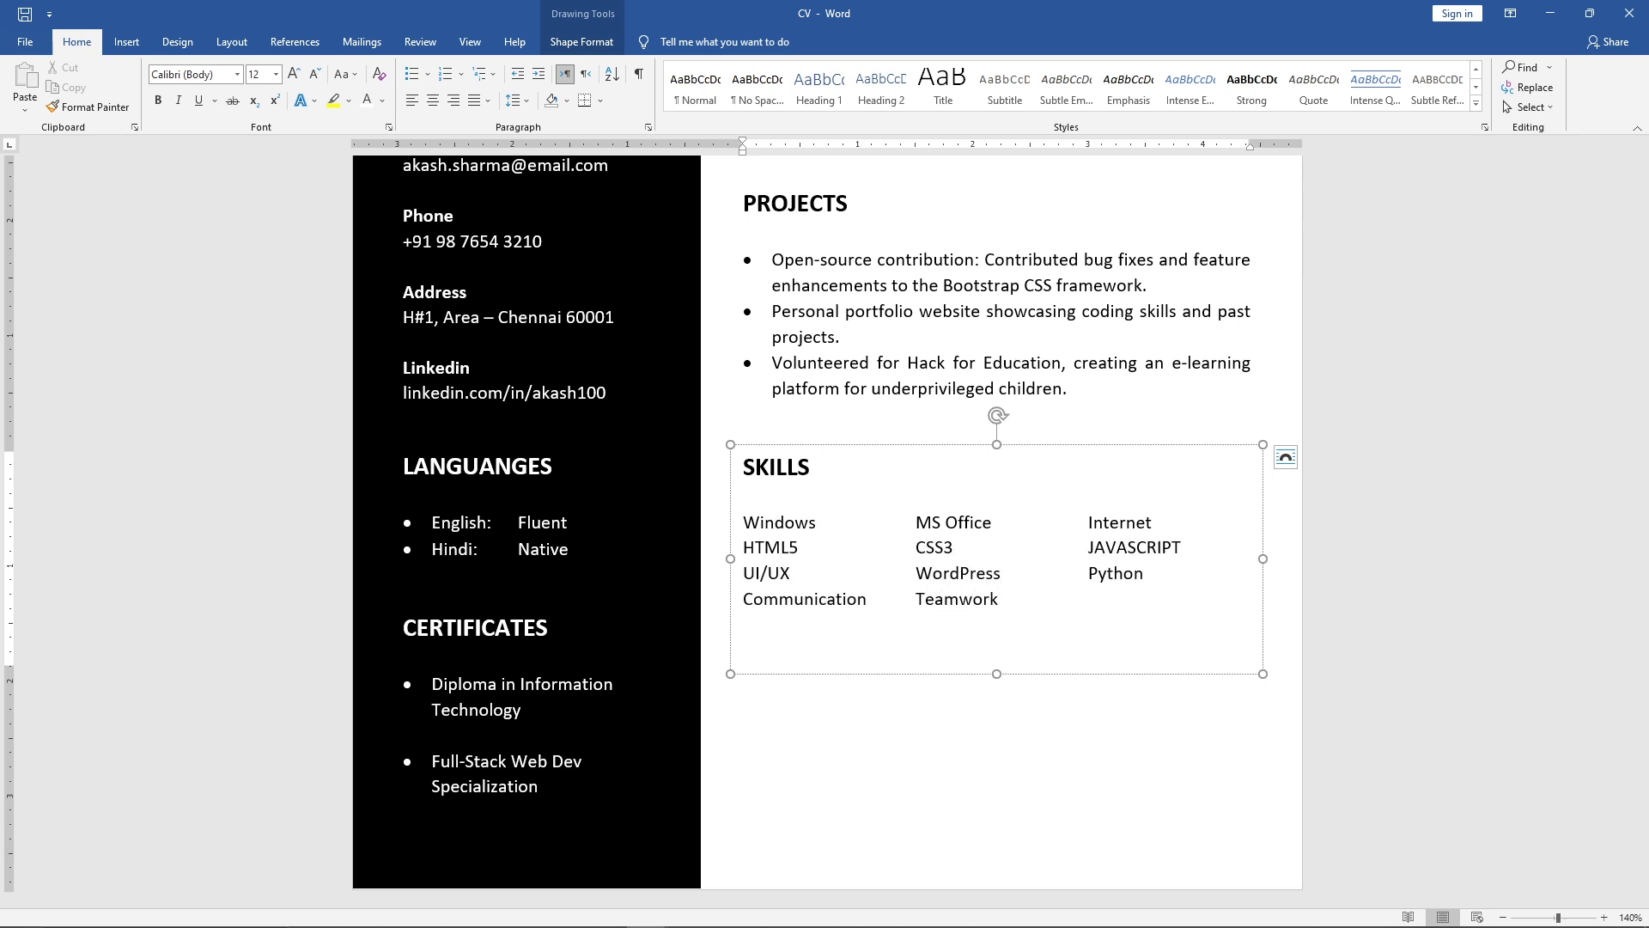
type("gmt.")
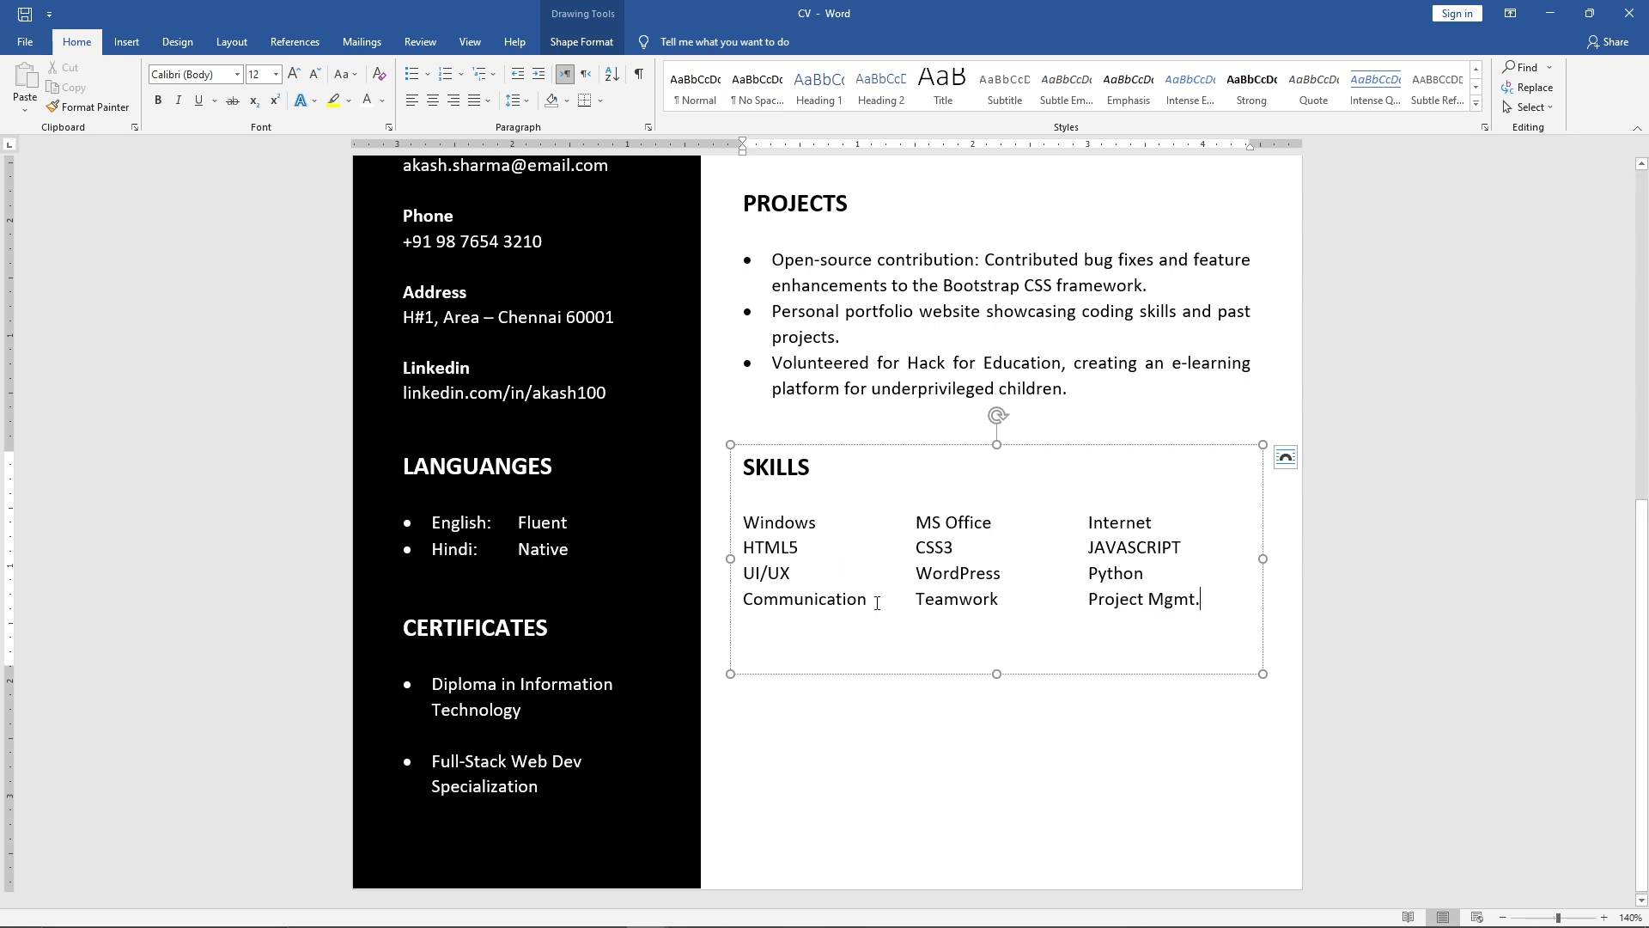
left_click_drag(997, 673, 968, 823)
left_click(982, 633)
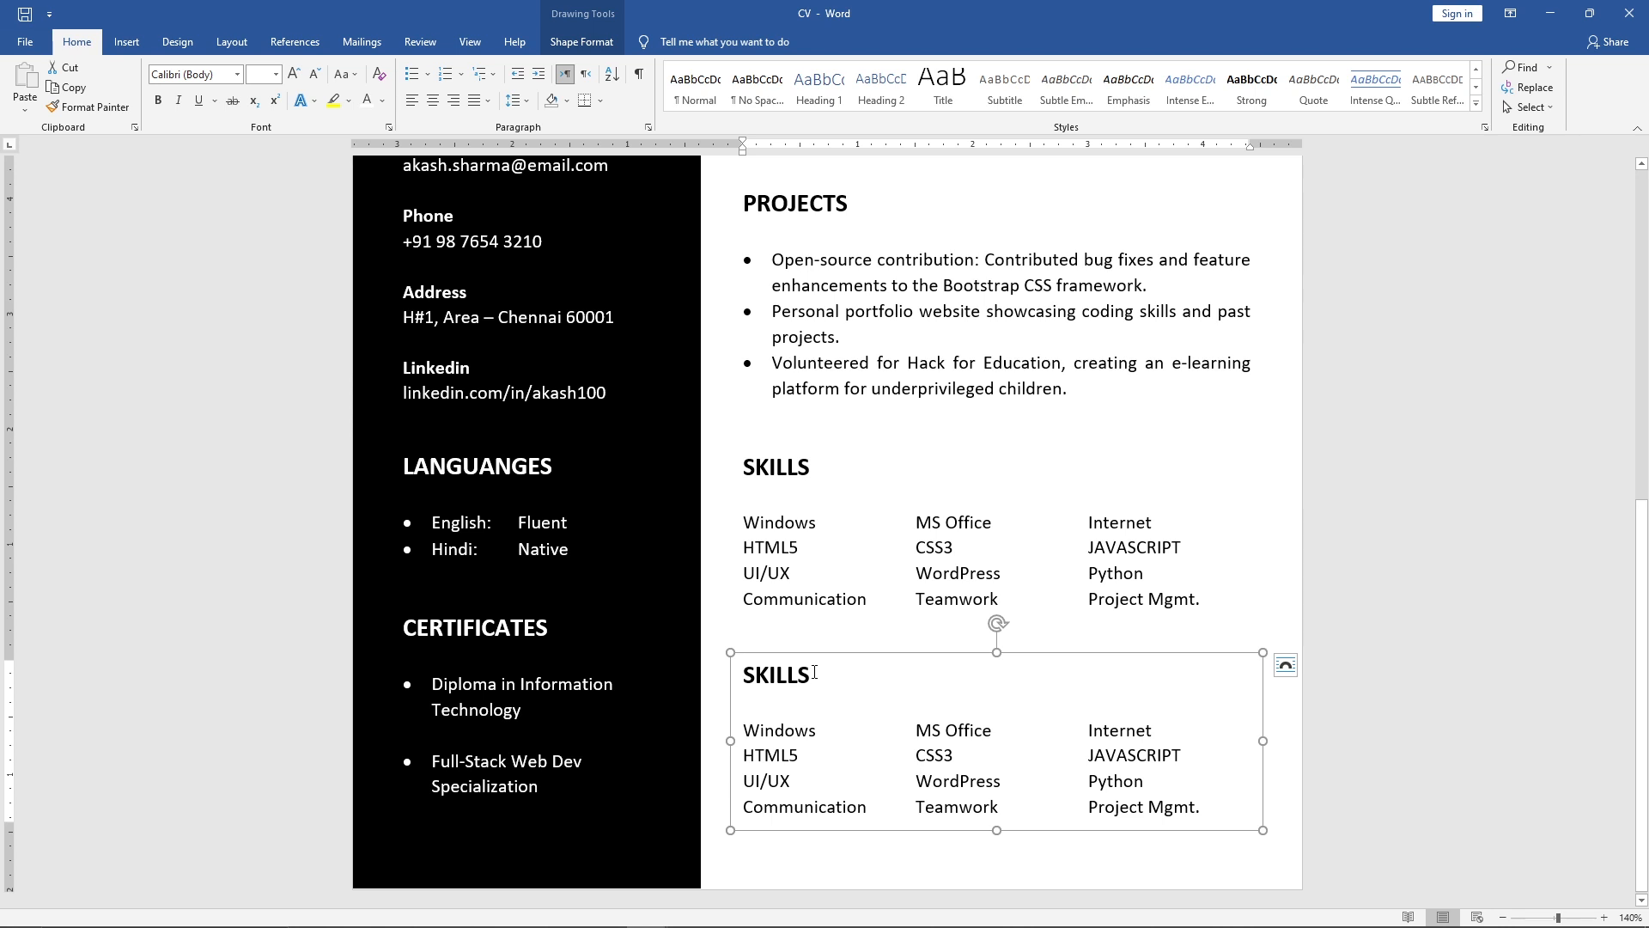
- Retitle the copied box HOBBIES with nine hobbies, Photography through Hiking, in three columns, fitted to size
left_click_drag(814, 672, 743, 674)
type("HOBB")
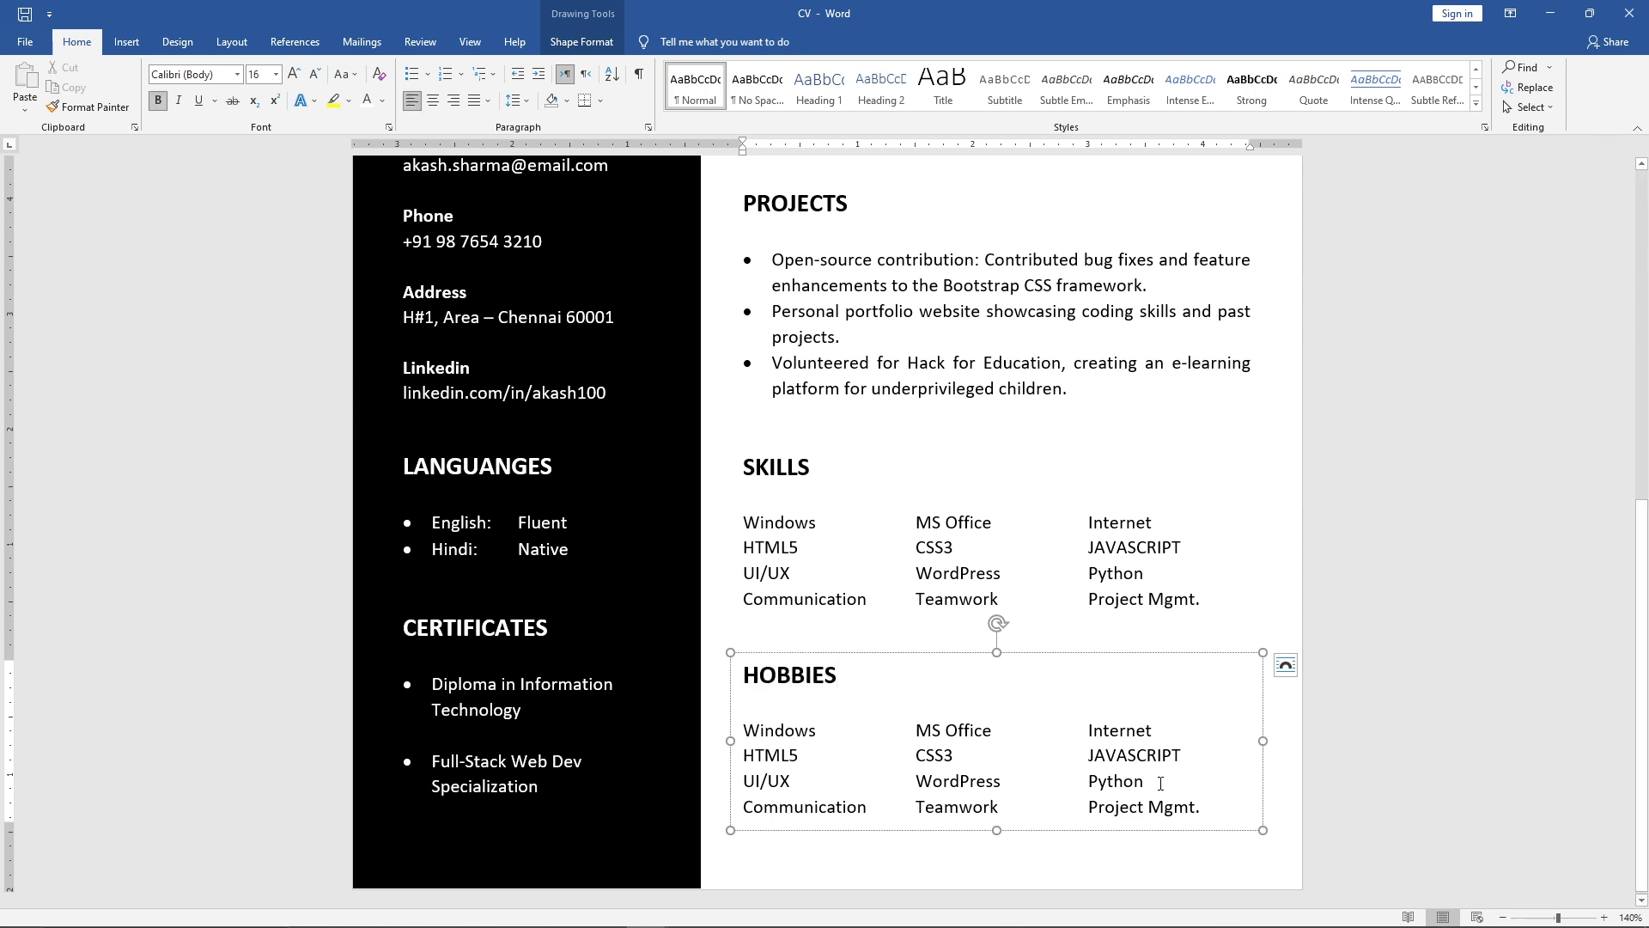
type("IES")
left_click_drag(1210, 810, 744, 730)
type("Photography Painting Dance")
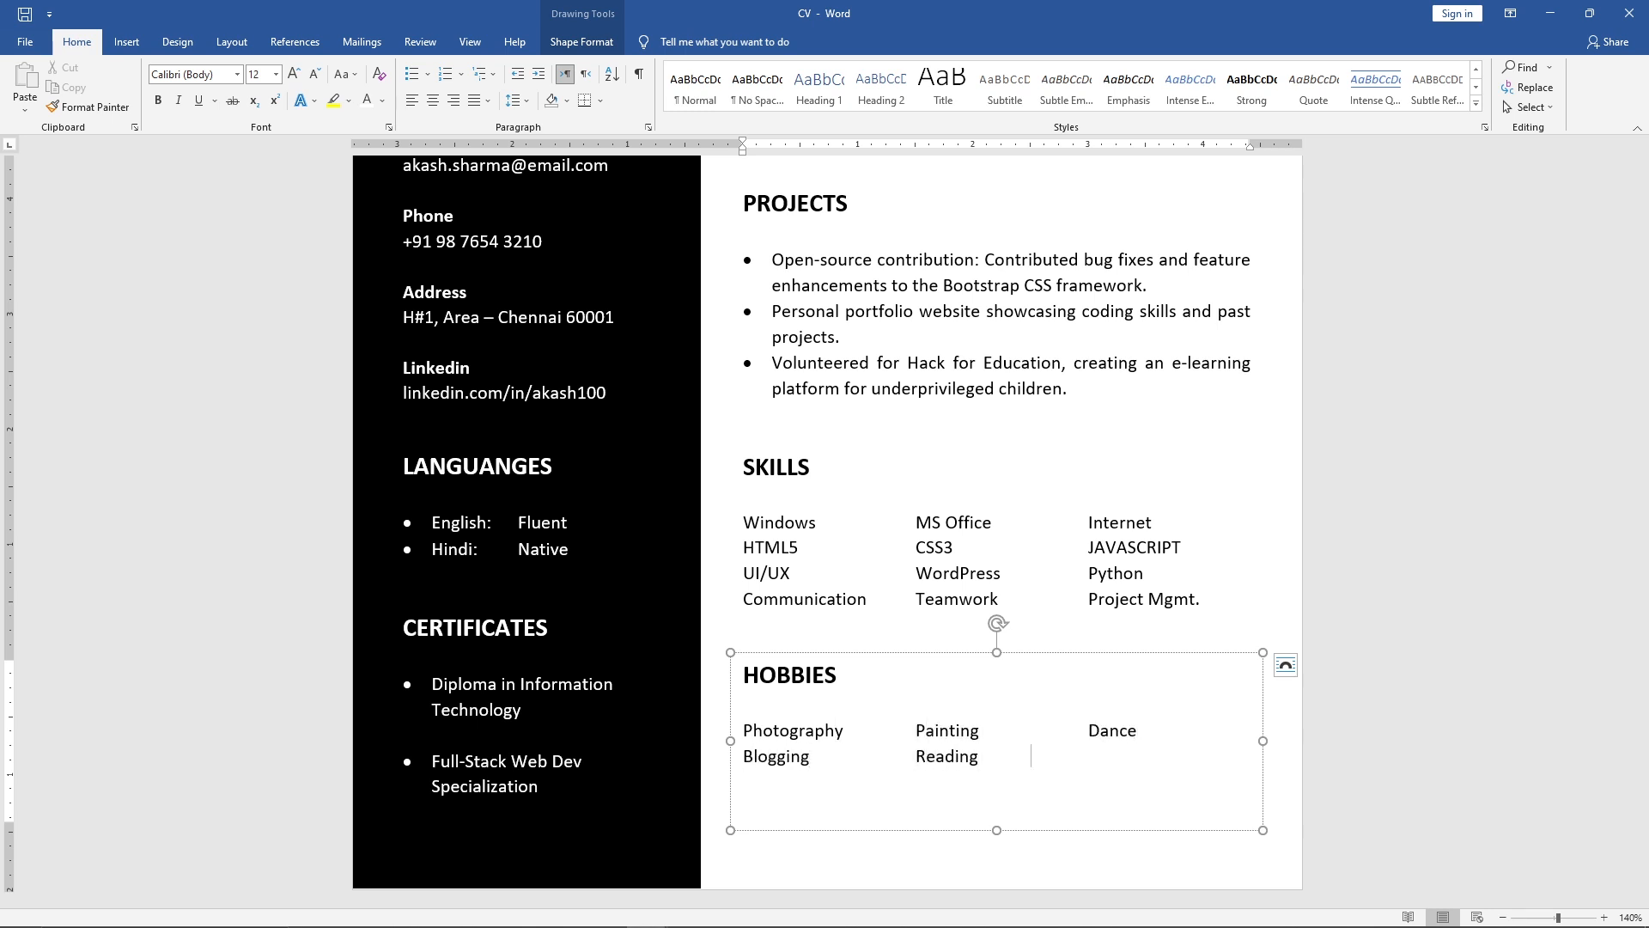
type("g")
key("Return")
type("Badminton")
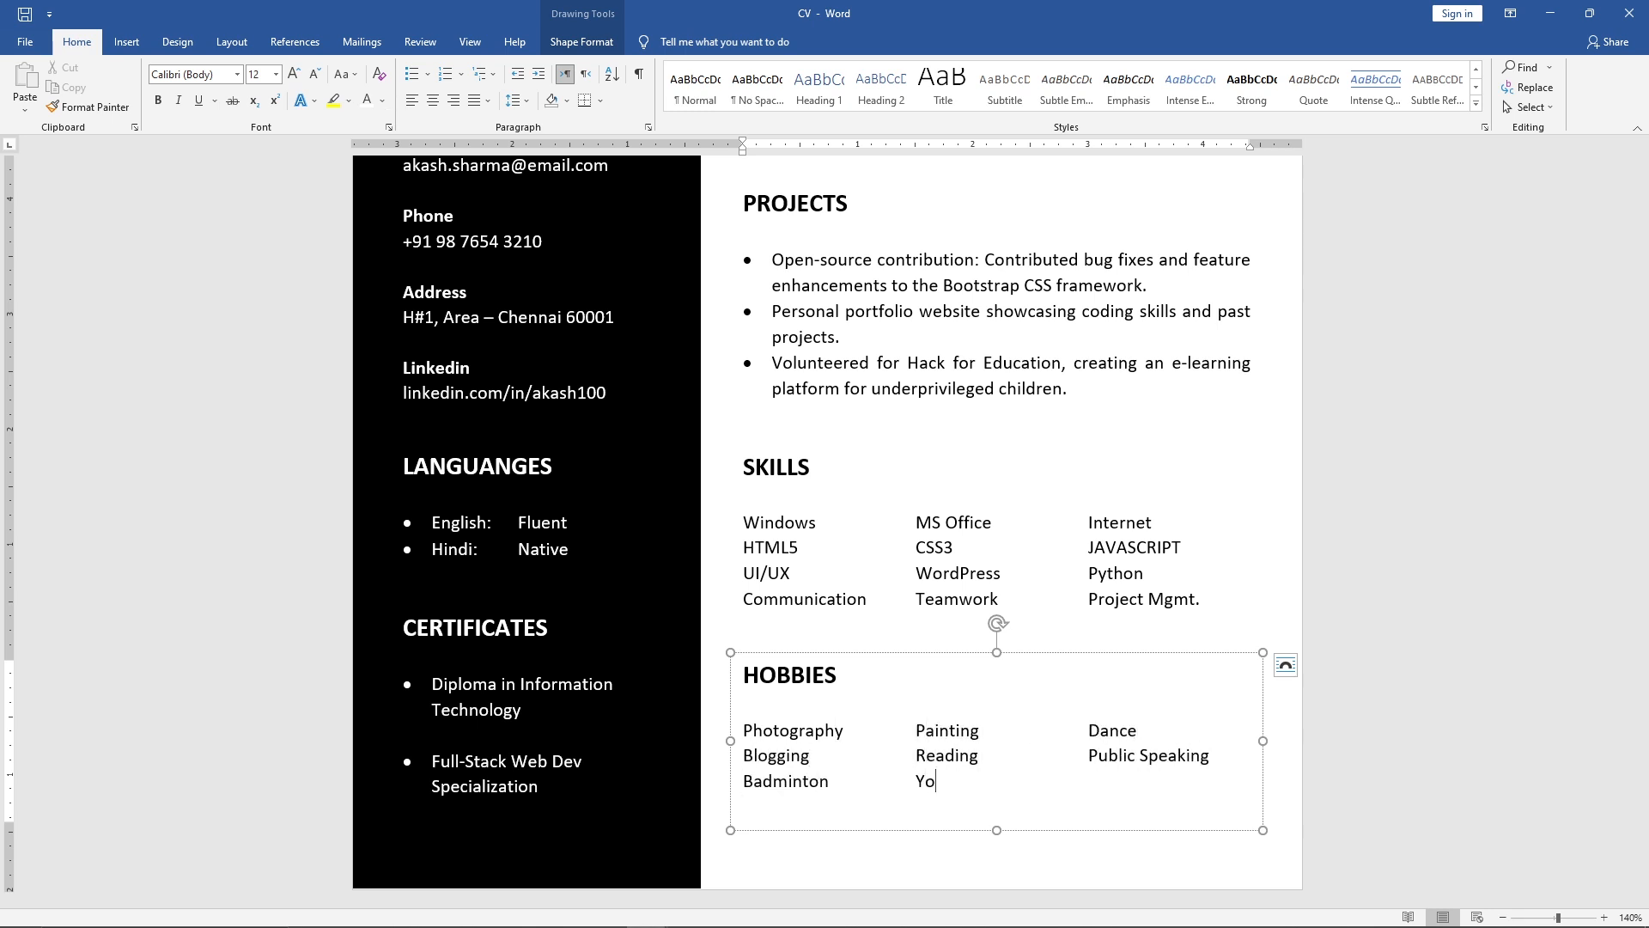
type("g")
left_click_drag(996, 830, 993, 806)
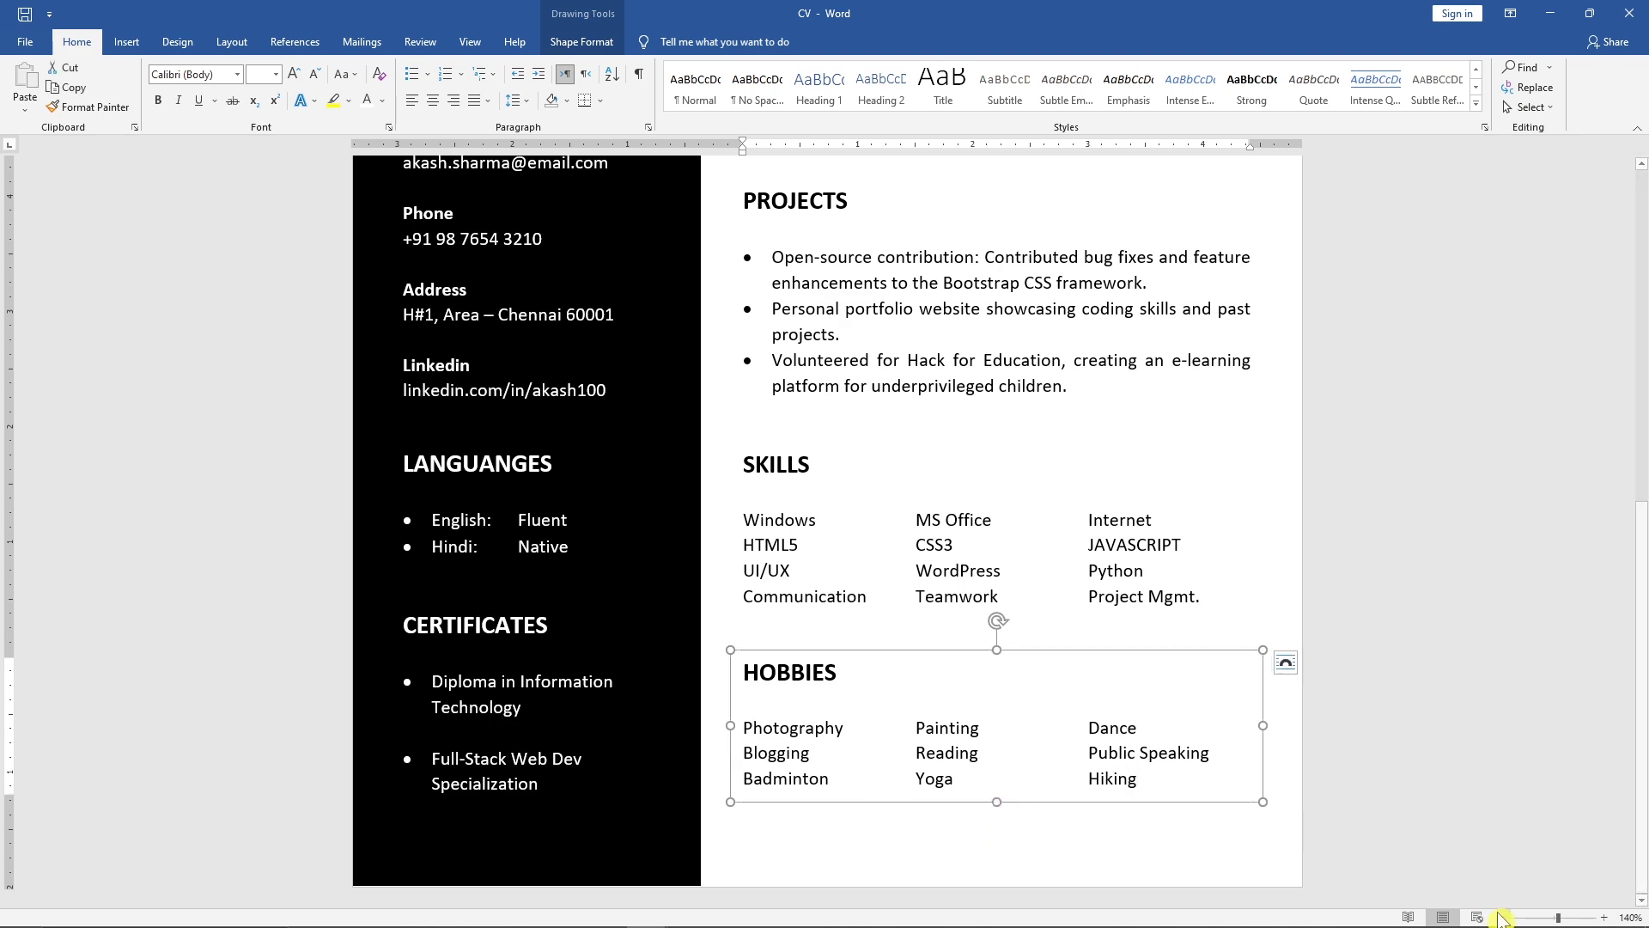
scroll(1498, 917, "down", 7, "ctrl")
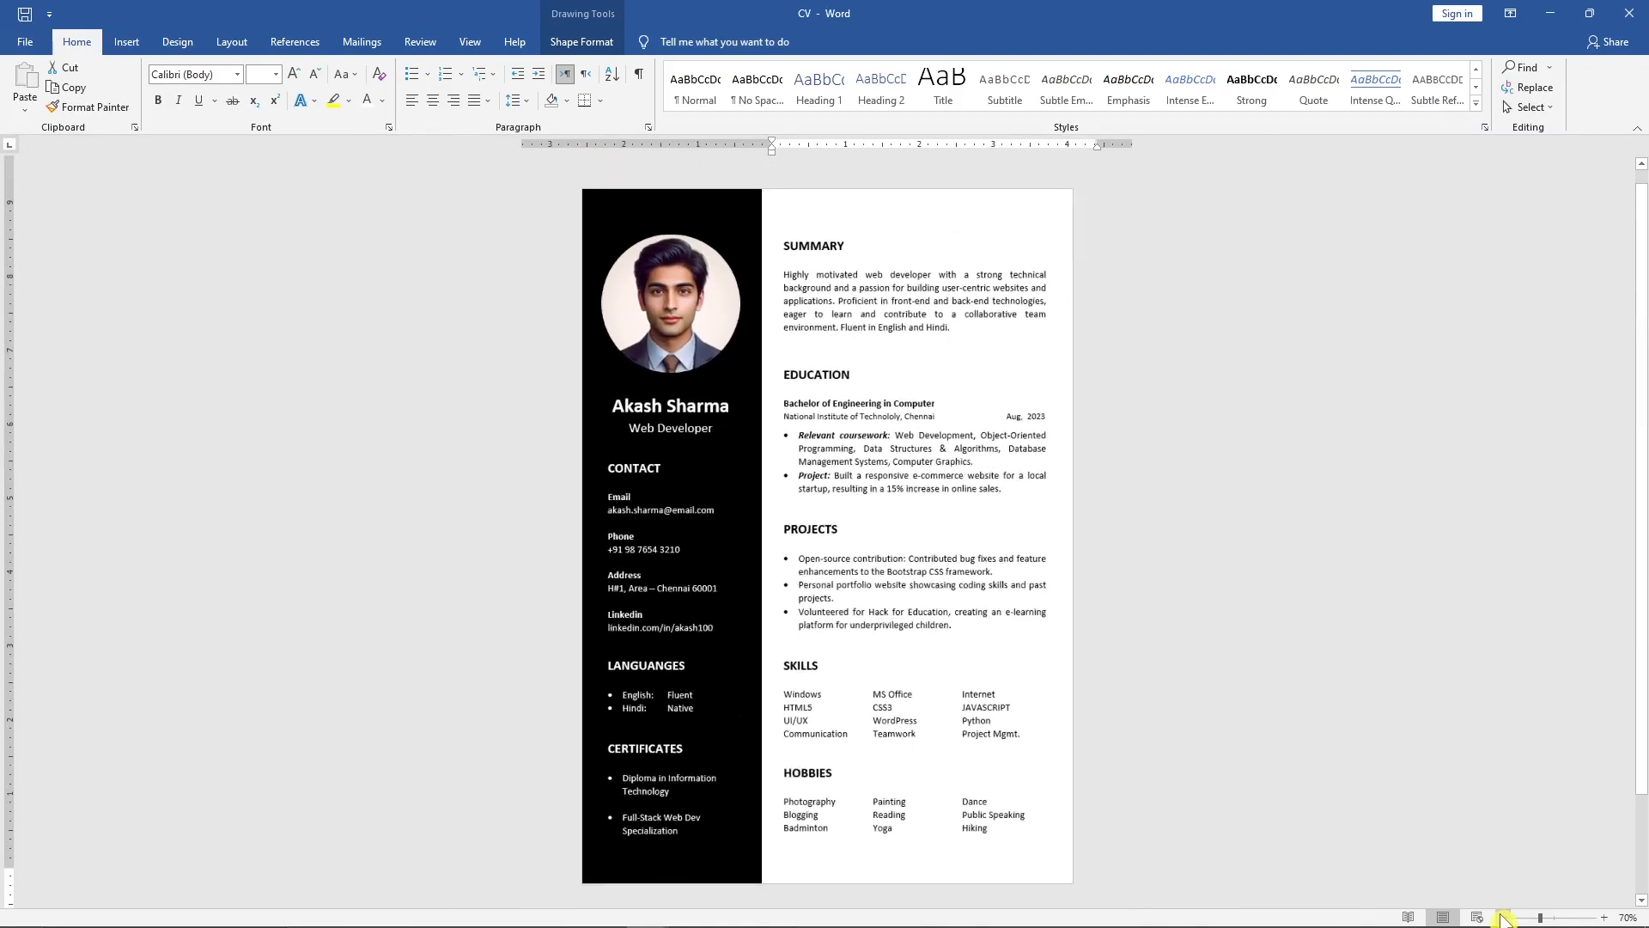
left_click(1292, 762)
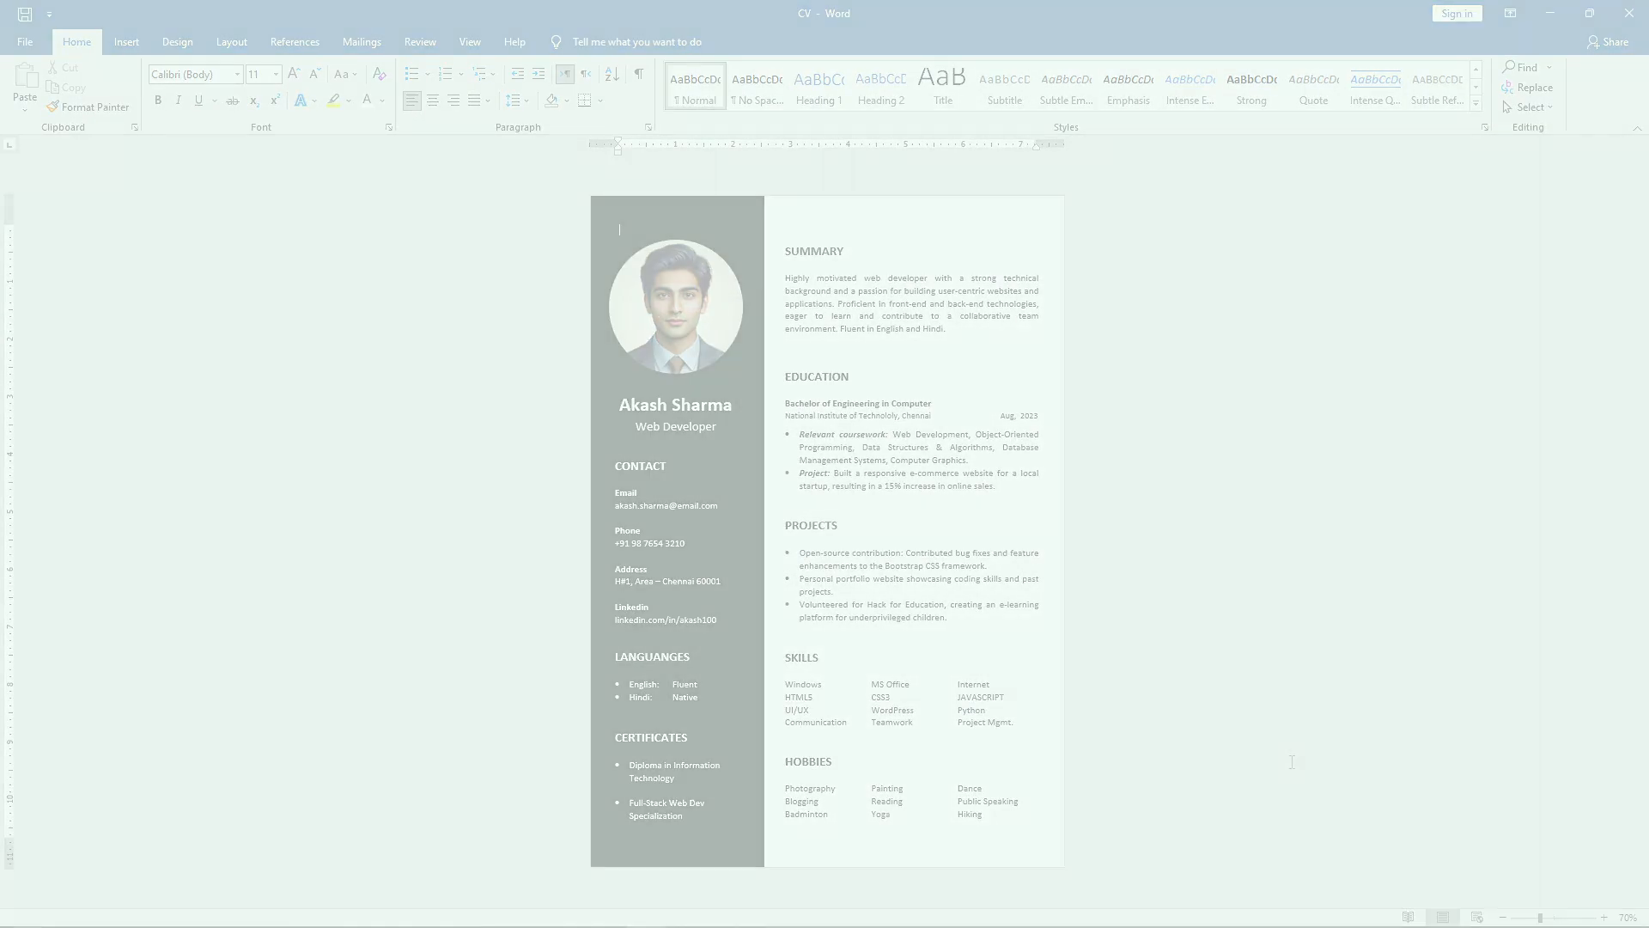